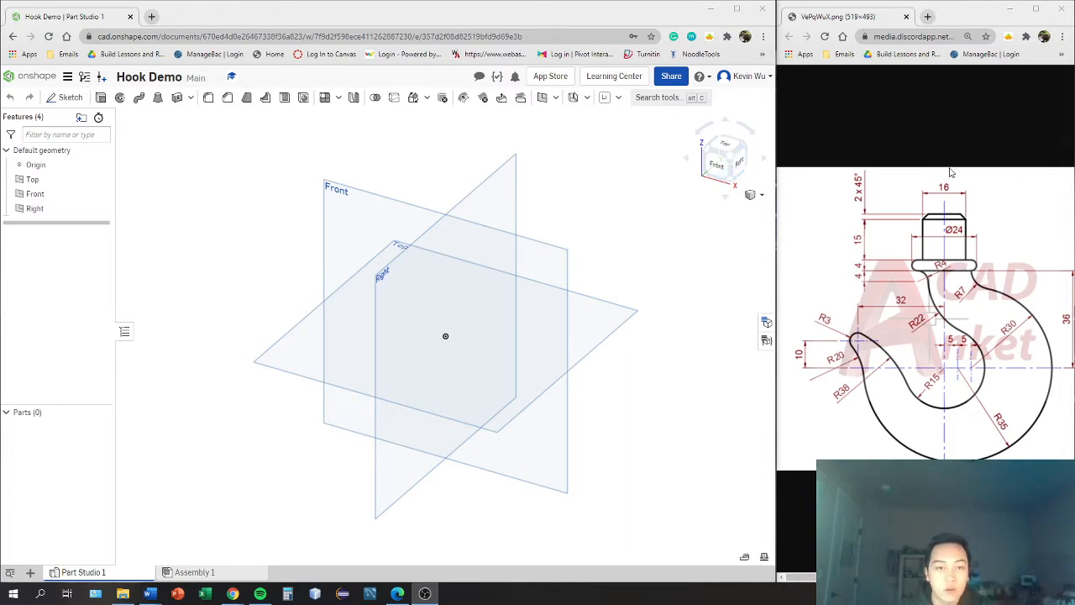
- Start a new sketch on the Front plane, viewed straight on
{"action": "left_click", "coordinate": [720, 166]}
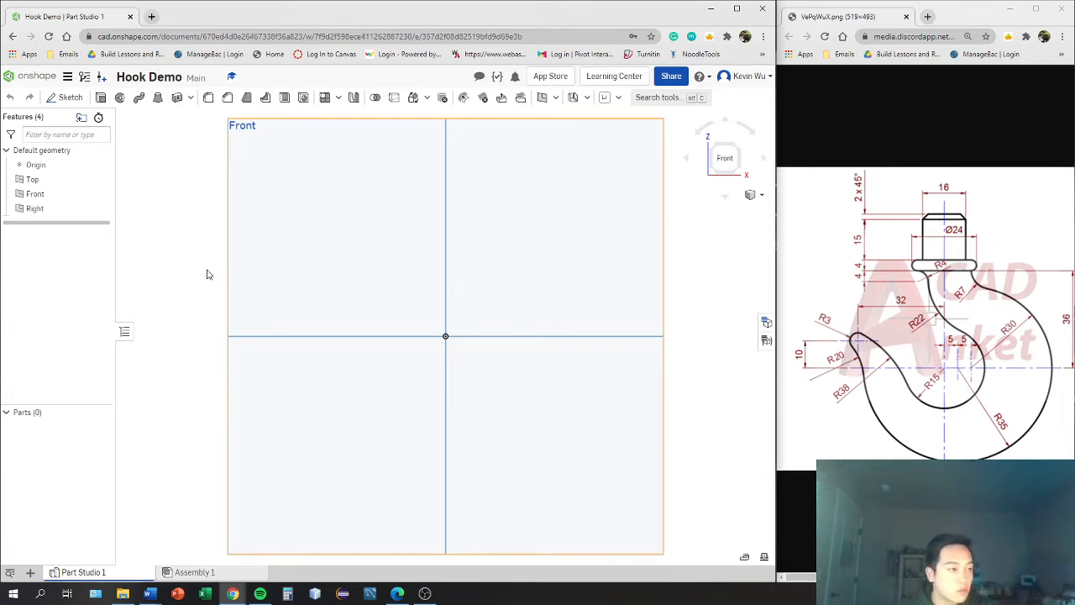
{"action": "left_click", "coordinate": [66, 97]}
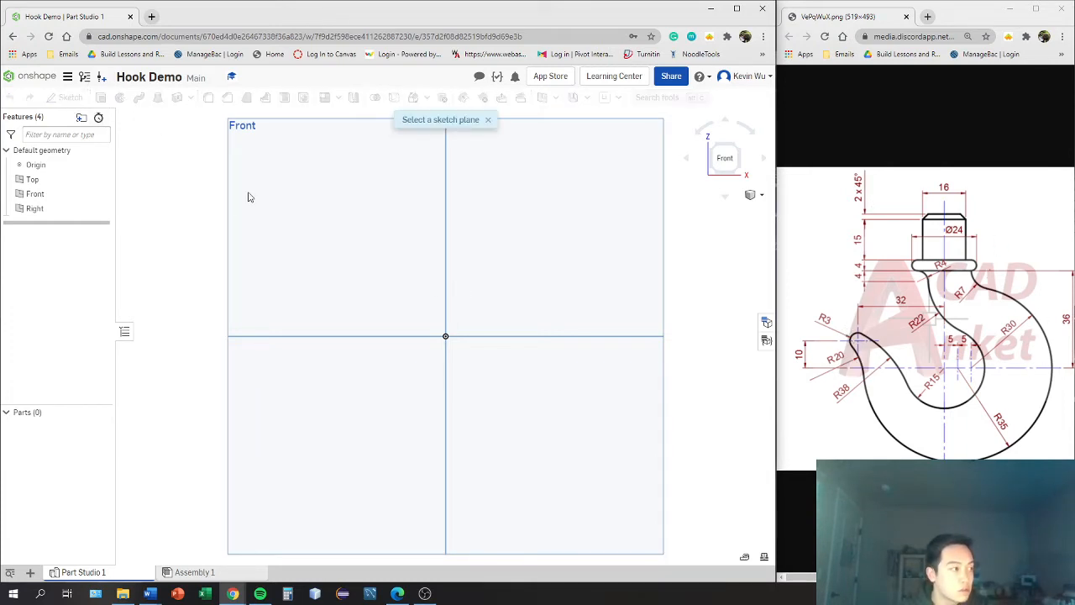
{"action": "left_click", "coordinate": [336, 241]}
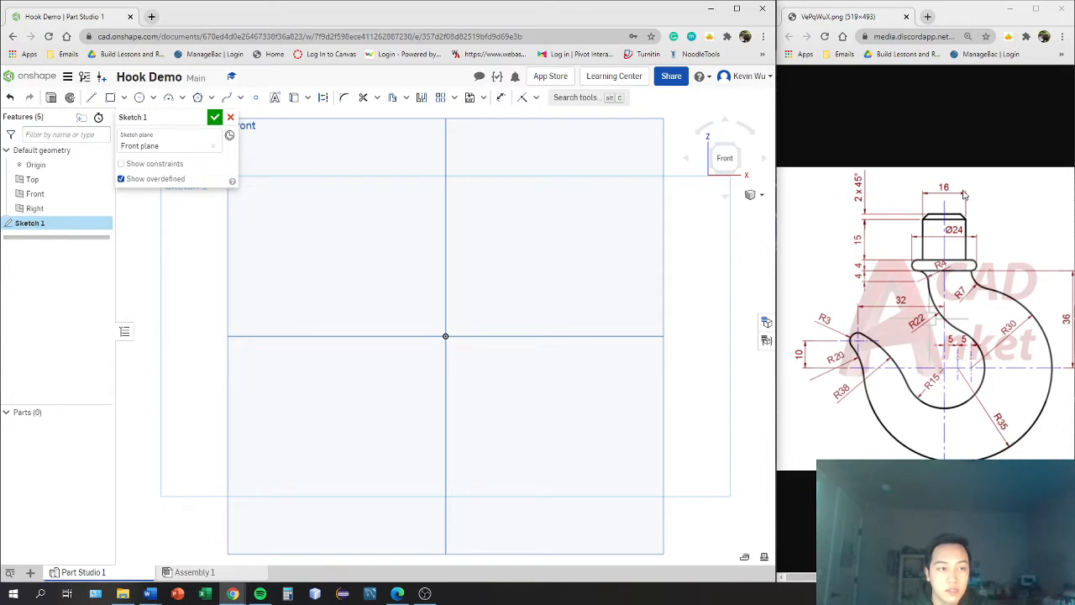
- Sketch a line about 2.96 long across the origin, with an endpoint on each side, and constrain it horizontal
{"action": "scroll", "coordinate": [530, 258], "scroll_direction": "down", "scroll_amount": 1}
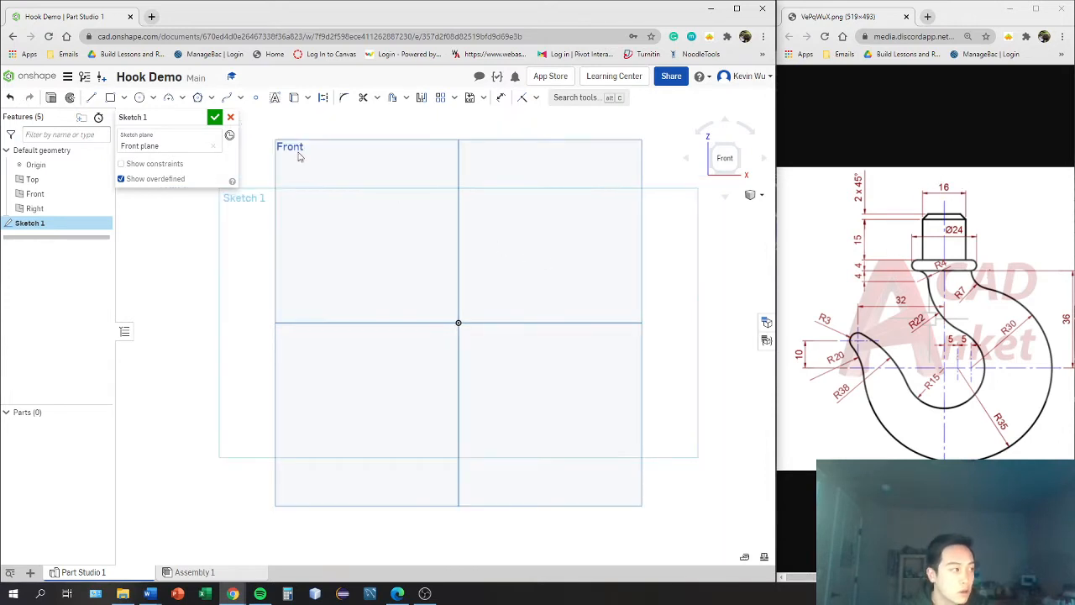
{"action": "left_click", "coordinate": [94, 99]}
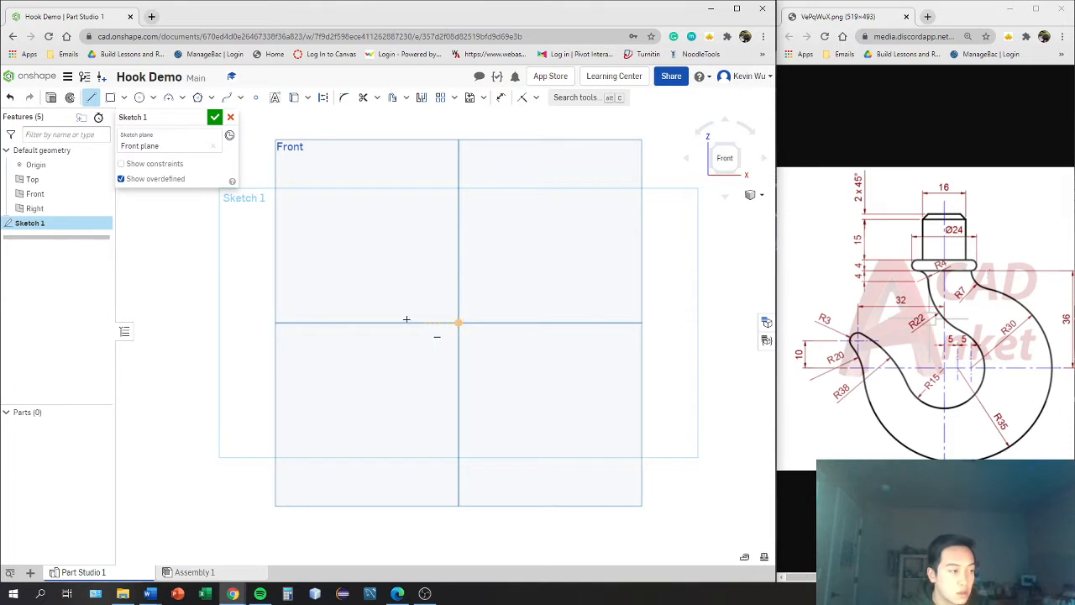
{"action": "left_click", "coordinate": [557, 318]}
{"action": "key", "text": "Escape"}
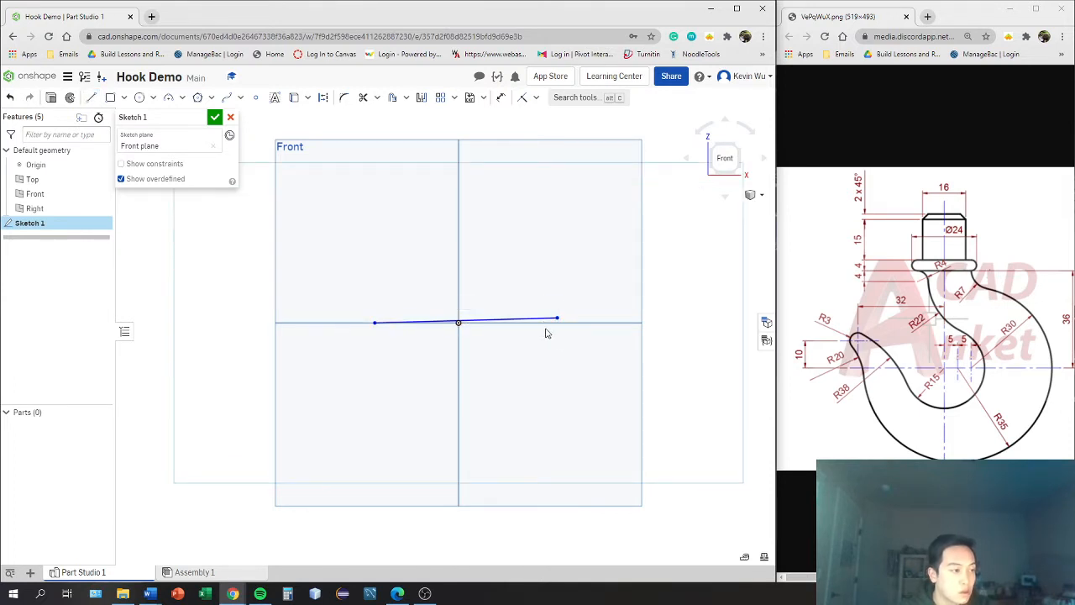
{"action": "key", "text": "h"}
{"action": "left_click", "coordinate": [556, 329]}
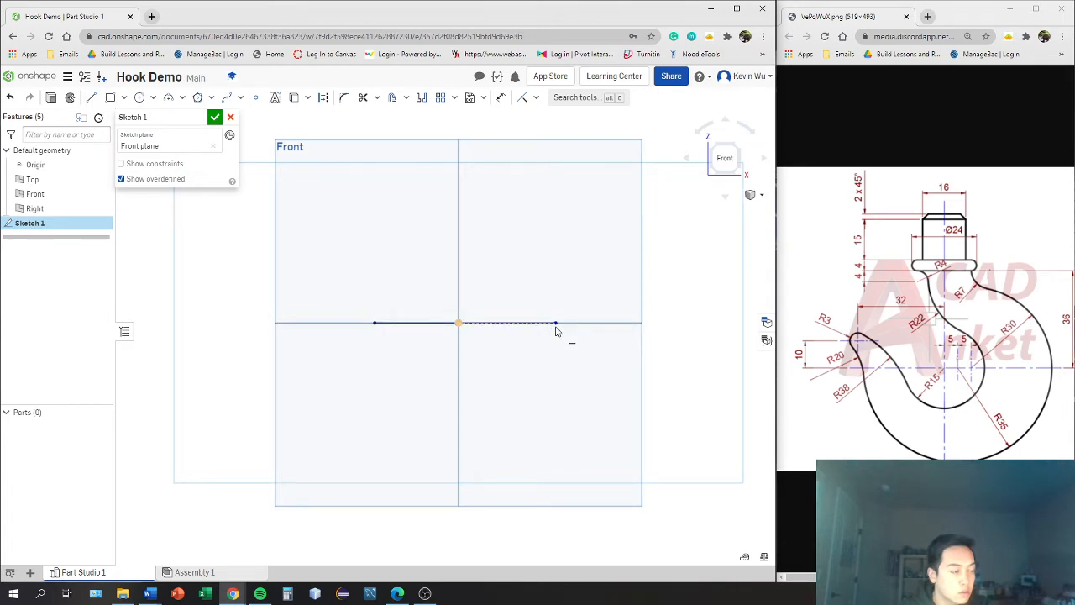
{"action": "left_click_drag", "start_coordinate": [555, 327], "coordinate": [556, 327]}
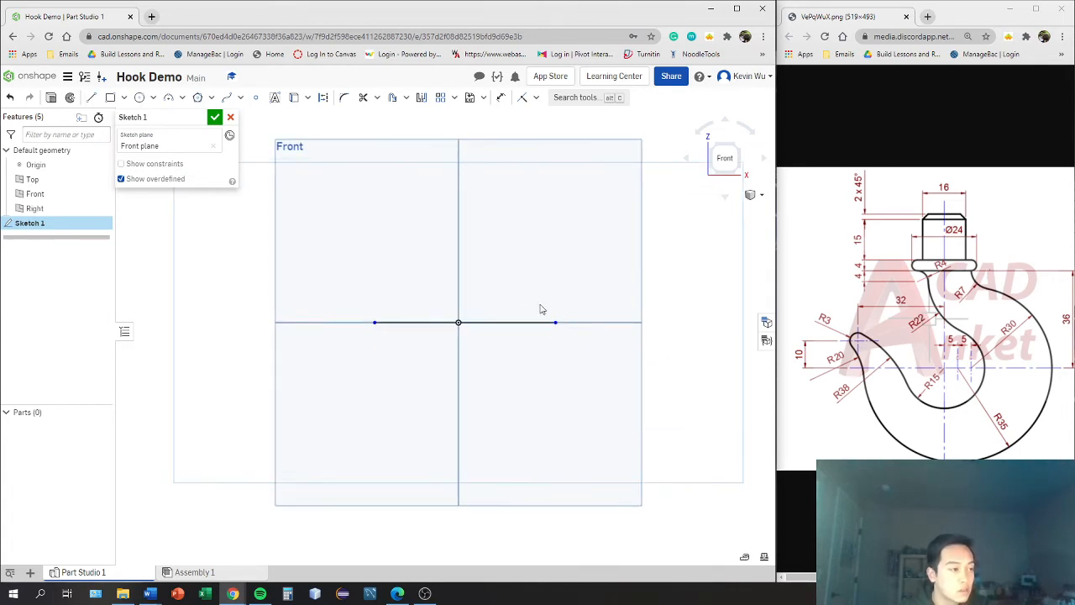
- Dimension the horizontal line's length and set it to 16
{"action": "key", "text": "d"}
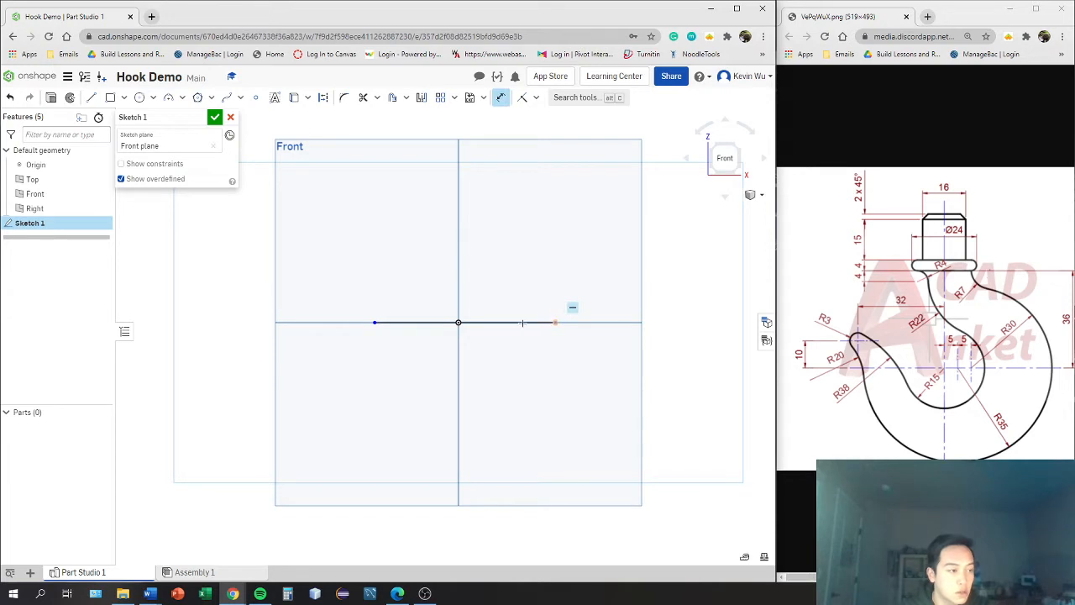
{"action": "left_click", "coordinate": [522, 322]}
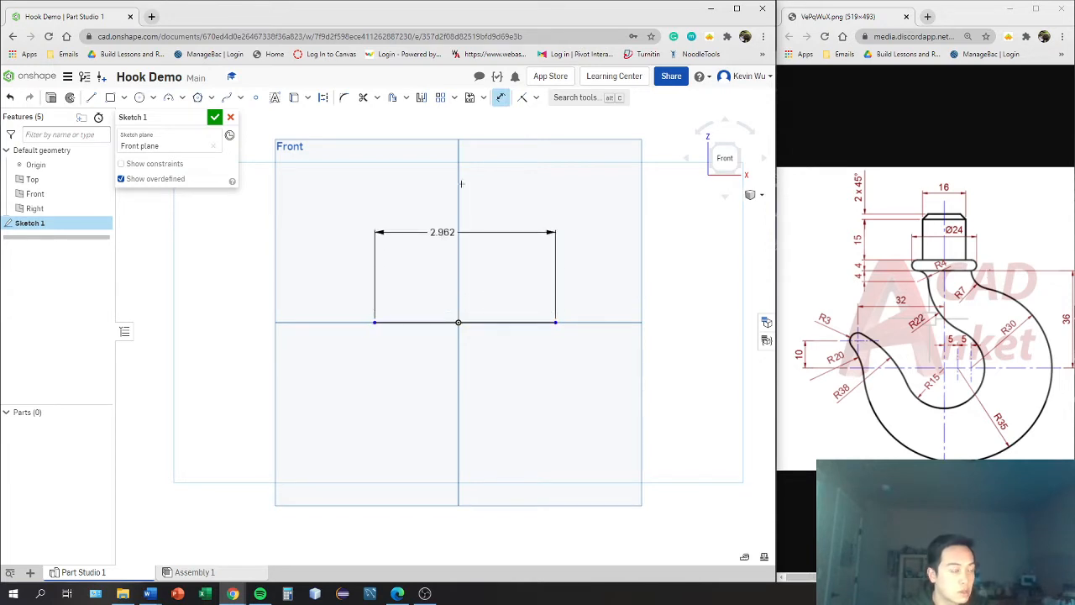
{"action": "left_click", "coordinate": [462, 233]}
{"action": "type", "text": "1"}
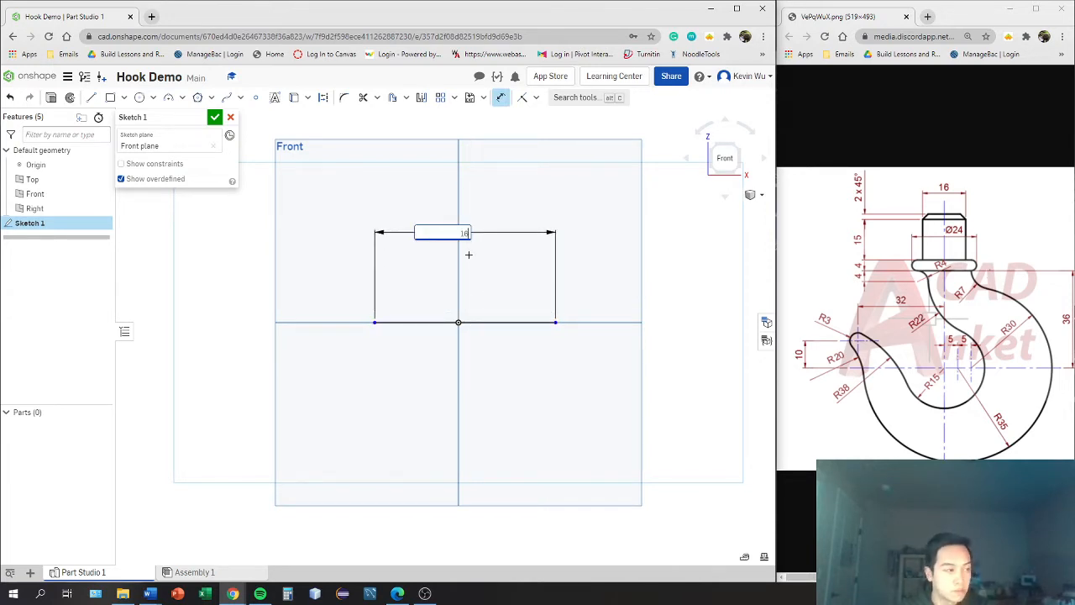
{"action": "type", "text": "6"}
{"action": "key", "text": "Return"}
{"action": "scroll", "coordinate": [502, 320], "scroll_direction": "down", "scroll_amount": 5}
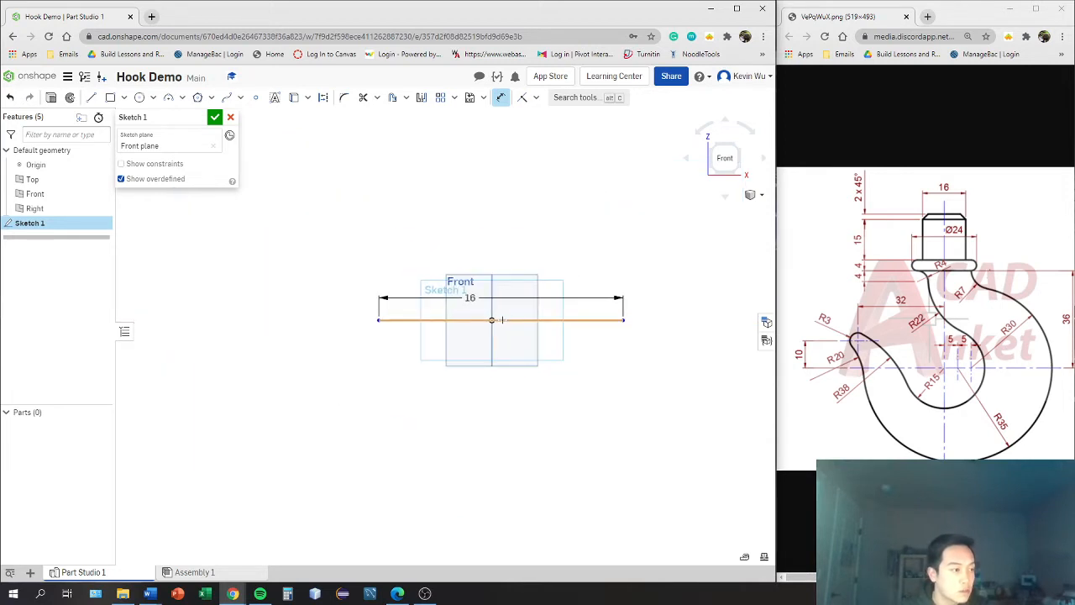
{"action": "scroll", "coordinate": [504, 316], "scroll_direction": "up", "scroll_amount": 5}
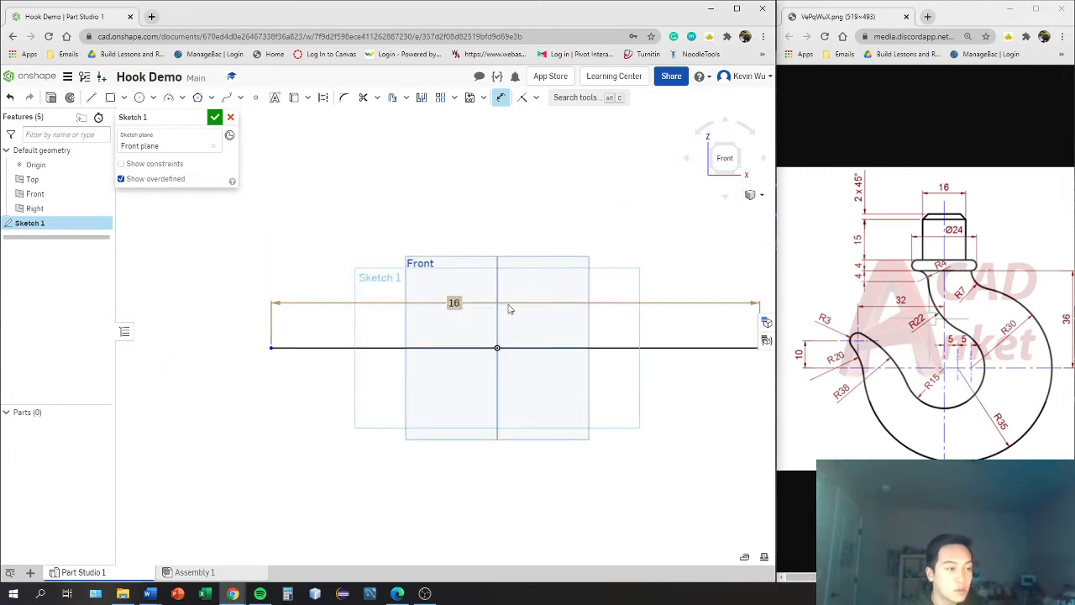
{"action": "key", "text": "Escape"}
- Center the 16-long horizontal line on the origin with a Midpoint constraint
{"action": "scroll", "coordinate": [558, 320], "scroll_direction": "down", "scroll_amount": 3}
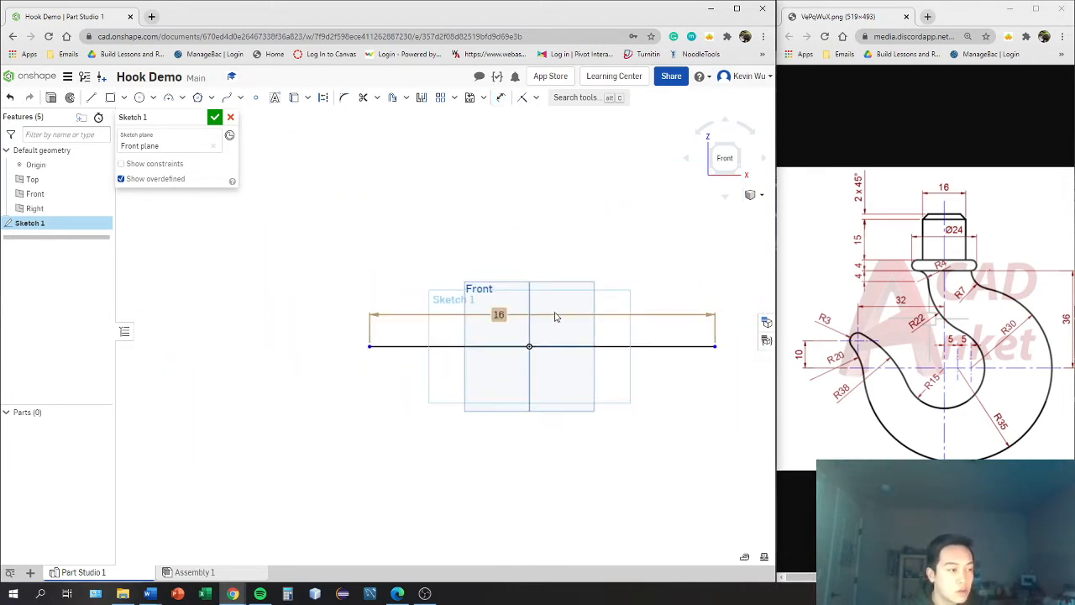
{"action": "scroll", "coordinate": [561, 319], "scroll_direction": "down", "scroll_amount": 2}
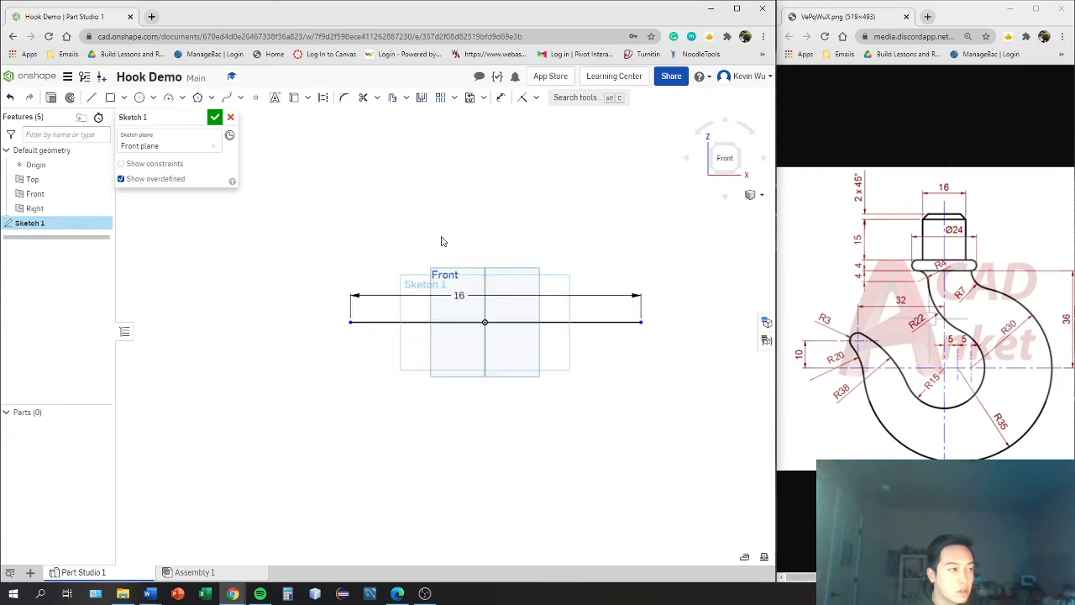
{"action": "left_click", "coordinate": [536, 98]}
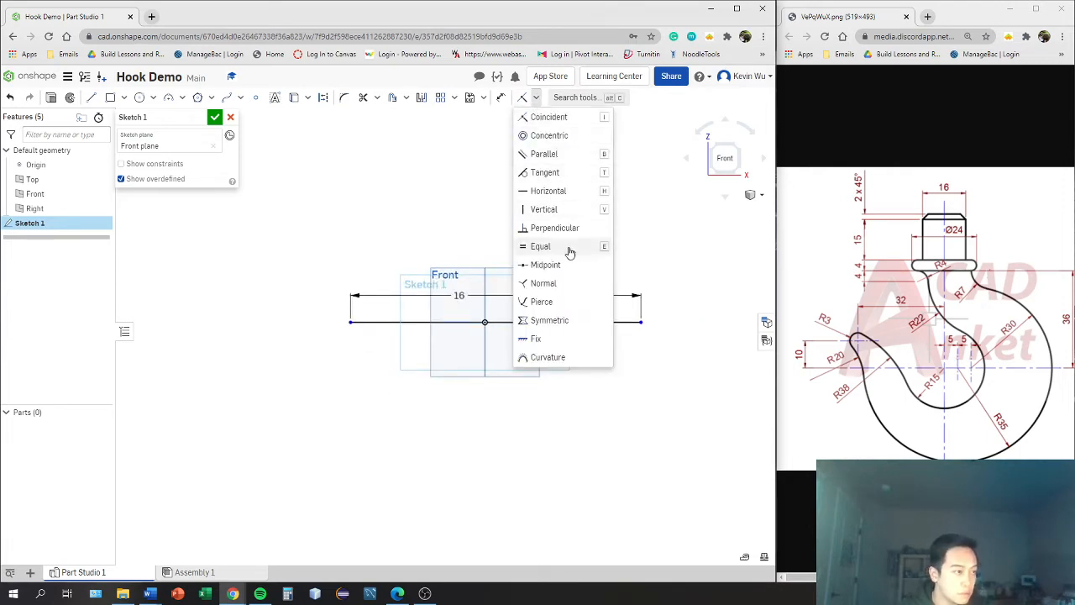
{"action": "left_click", "coordinate": [546, 265]}
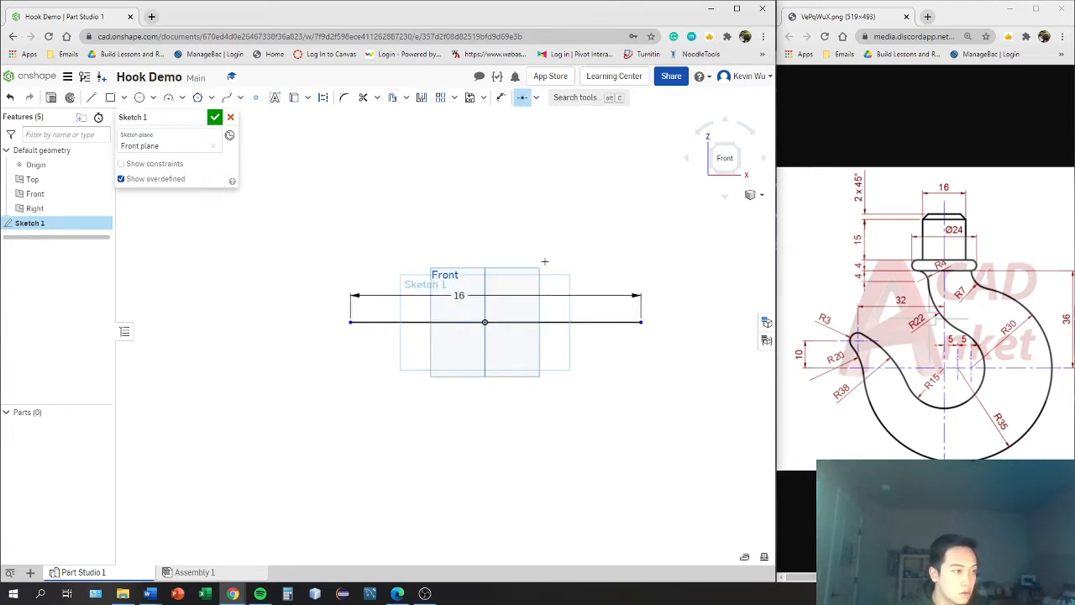
{"action": "left_click", "coordinate": [512, 322]}
{"action": "left_click", "coordinate": [486, 322]}
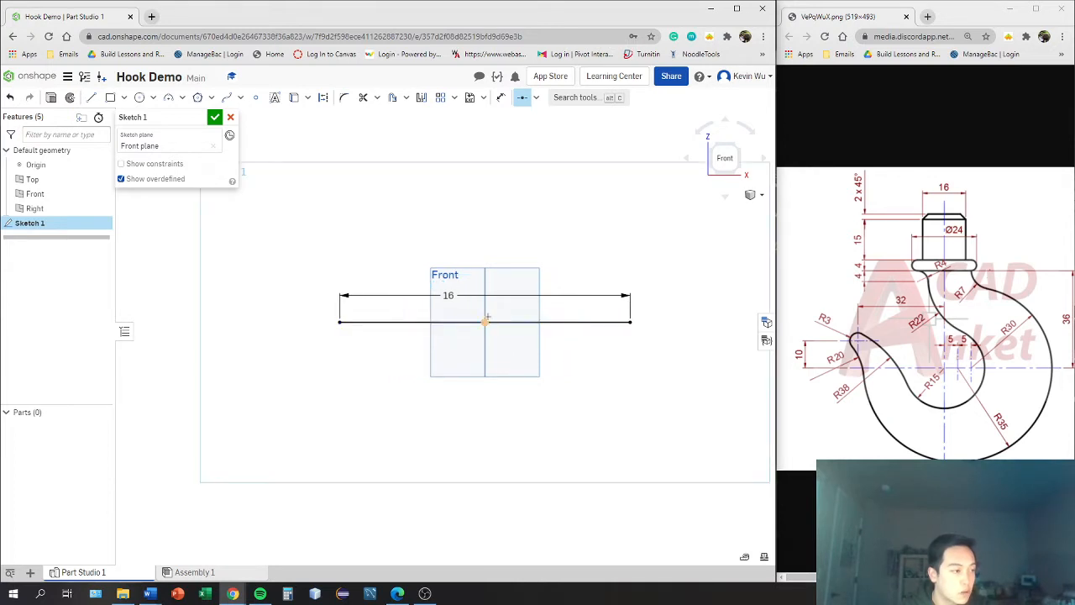
{"action": "scroll", "coordinate": [512, 317], "scroll_direction": "up", "scroll_amount": 1}
{"action": "key", "text": "Escape"}
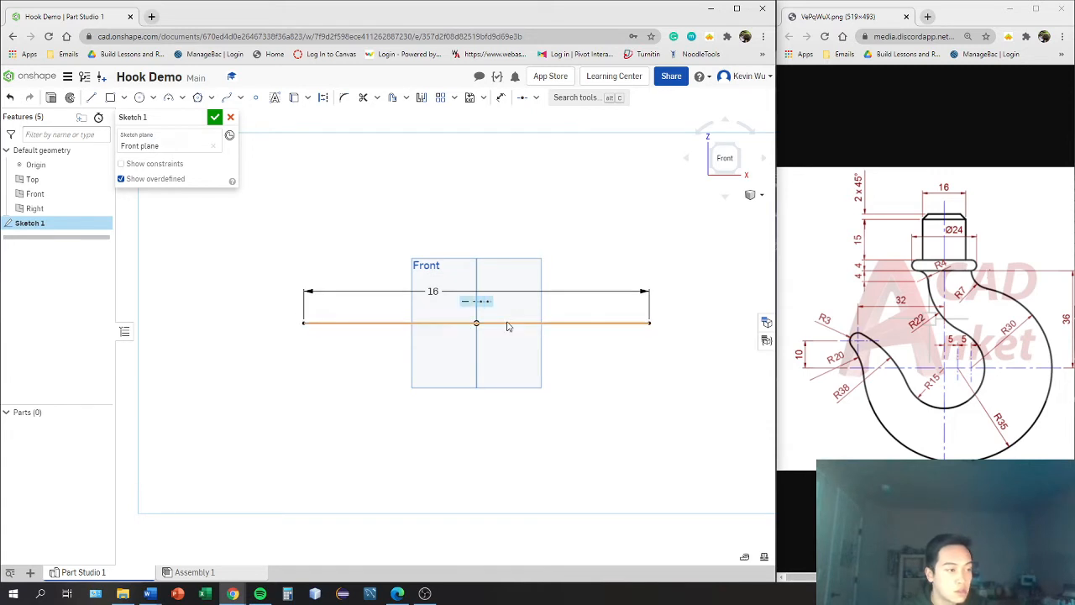
- Sketch a slanted line about 3.5 long, rising inward from the left endpoint of the horizontal base line
{"action": "scroll", "coordinate": [553, 312], "scroll_direction": "down", "scroll_amount": 1}
{"action": "middle_click_drag", "start_coordinate": [553, 313], "coordinate": [540, 330]}
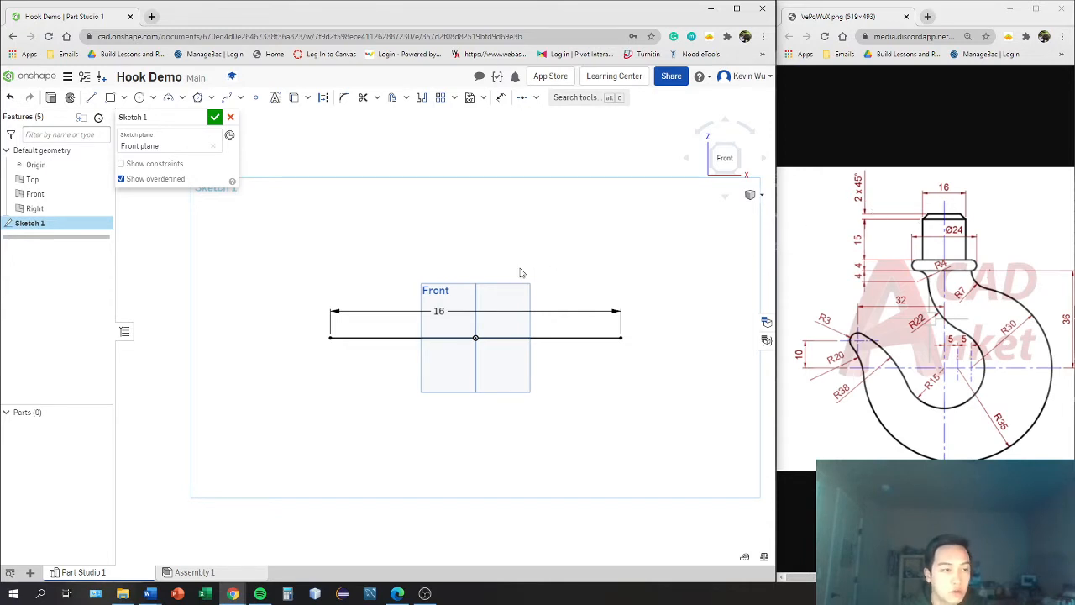
{"action": "key", "text": "l"}
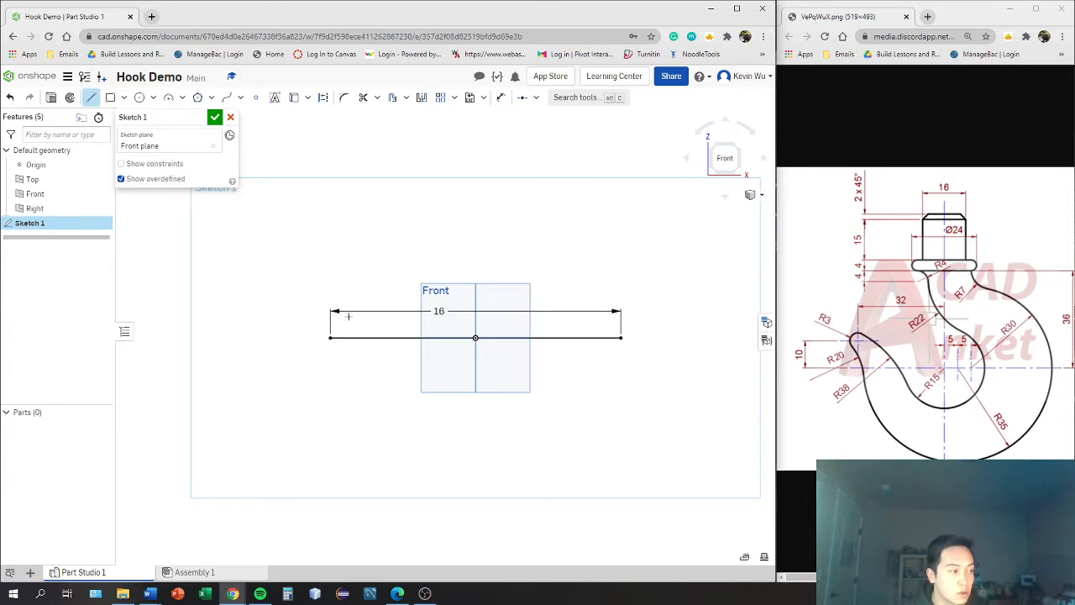
{"action": "left_click", "coordinate": [331, 337]}
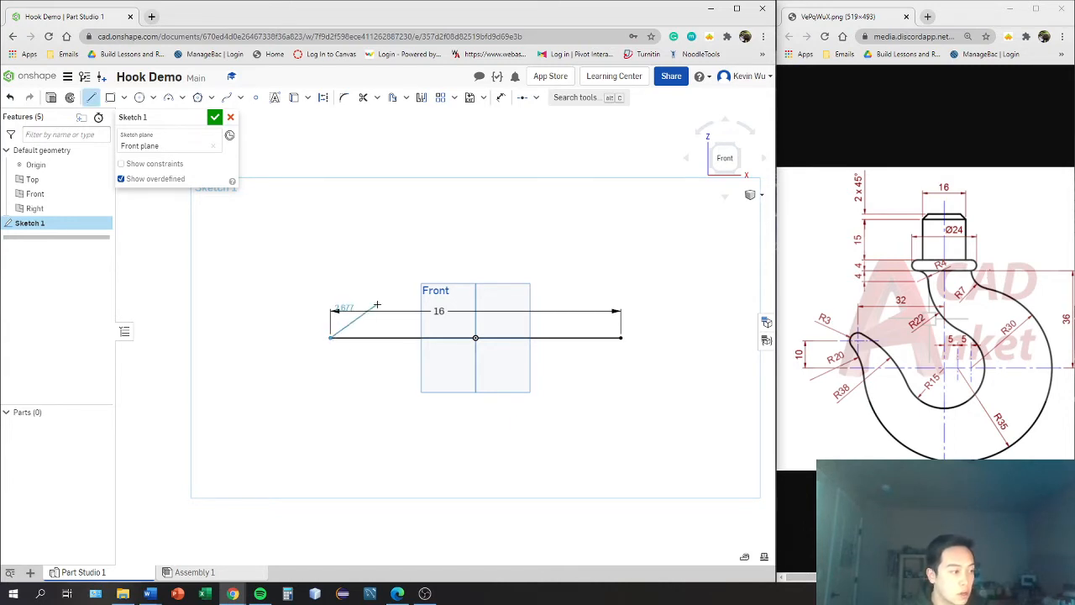
{"action": "left_click", "coordinate": [372, 291]}
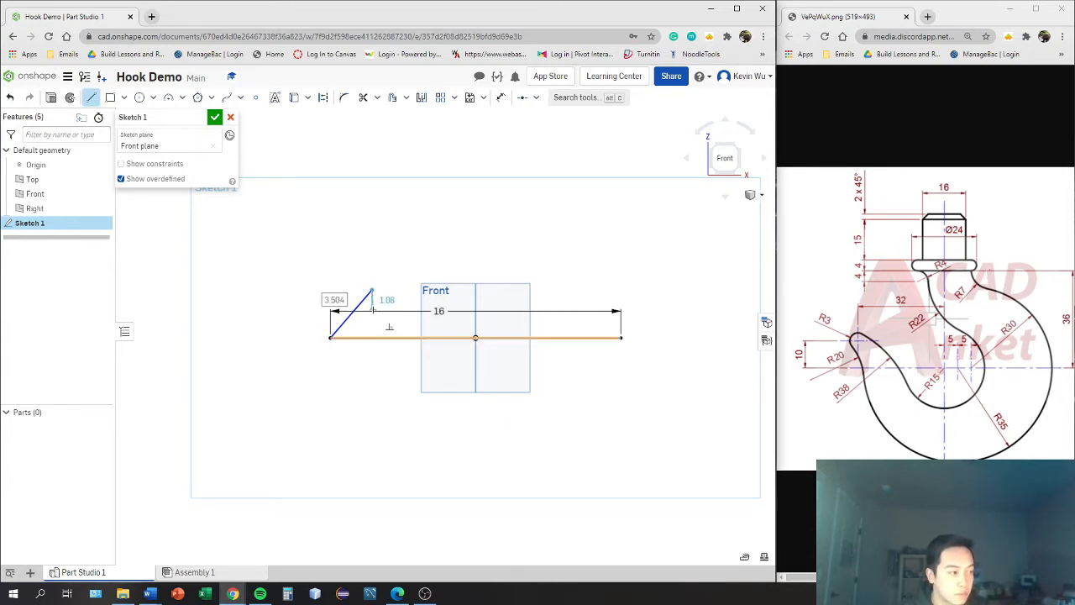
{"action": "key", "text": "Escape"}
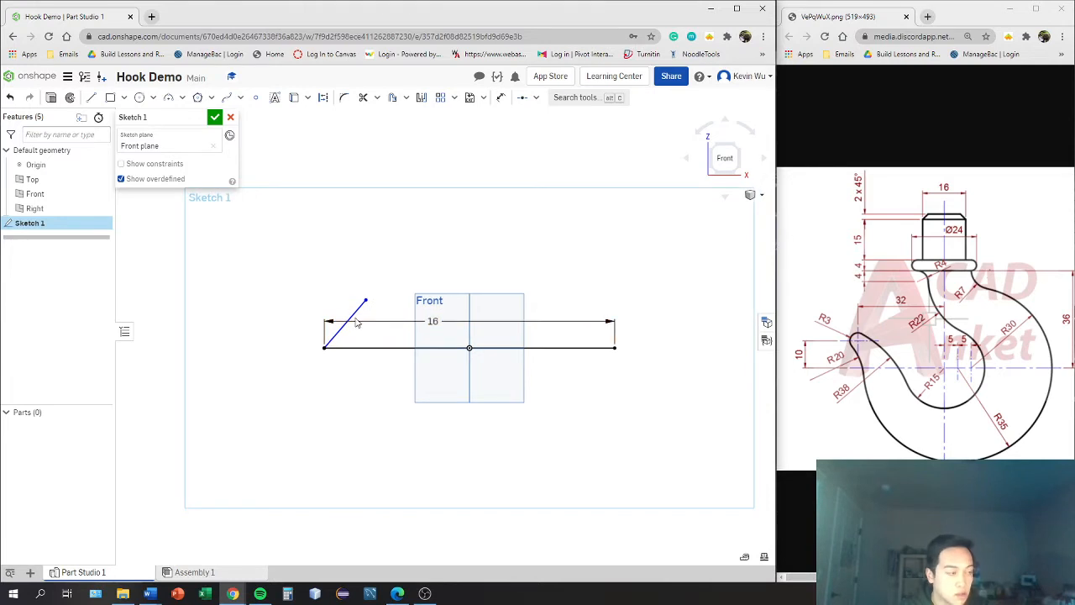
- Dimension the angle between the slanted line and the base line and set it to 45 degrees
{"action": "key", "text": "d"}
{"action": "left_click", "coordinate": [346, 324]}
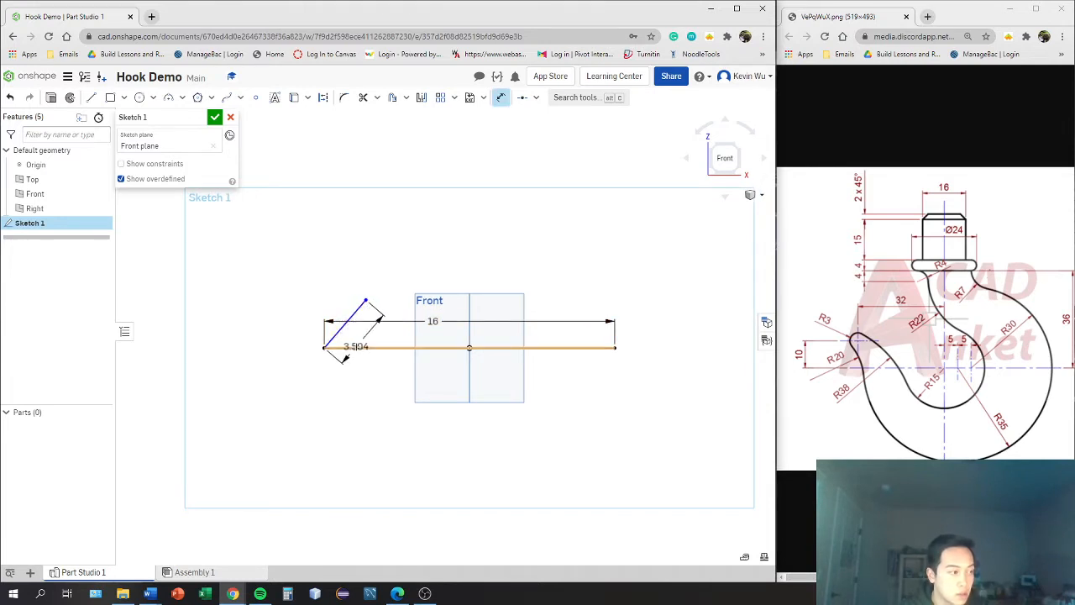
{"action": "left_click", "coordinate": [353, 347]}
{"action": "left_click", "coordinate": [355, 321]}
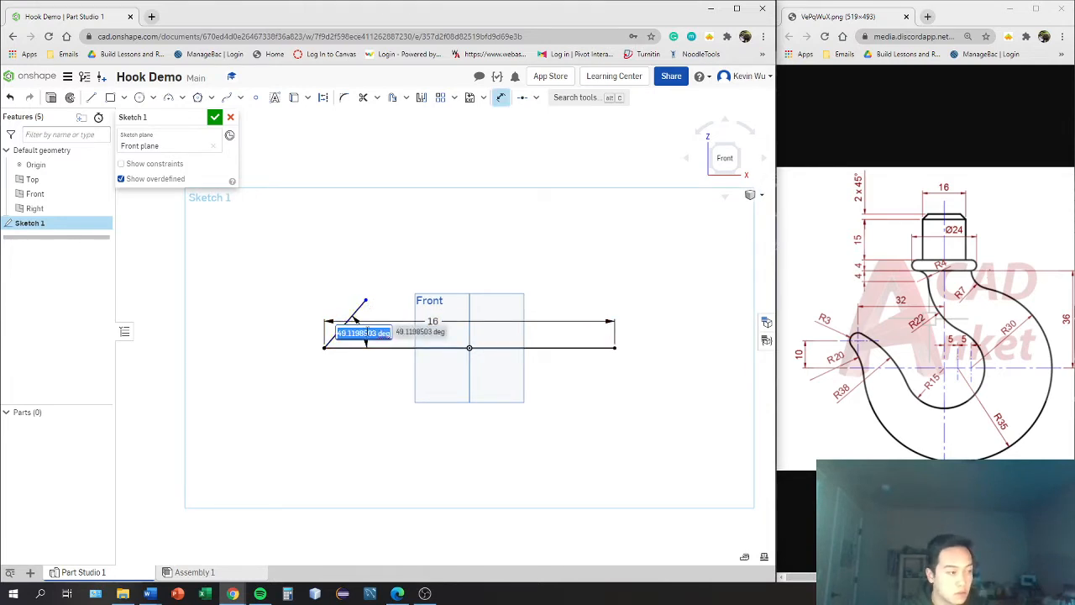
{"action": "type", "text": "45"}
{"action": "key", "text": "Return"}
- Mirror the 45-degree slanted line across the Right plane to the other end of the base line
{"action": "mouse_move", "coordinate": [460, 326]}
{"action": "middle_mouse_down"}
{"action": "mouse_move", "coordinate": [407, 341]}
{"action": "mouse_move", "coordinate": [439, 336]}
{"action": "middle_mouse_up"}
{"action": "scroll", "coordinate": [407, 342], "scroll_direction": "down", "scroll_amount": 2}
{"action": "scroll", "coordinate": [364, 324], "scroll_direction": "up", "scroll_amount": 4}
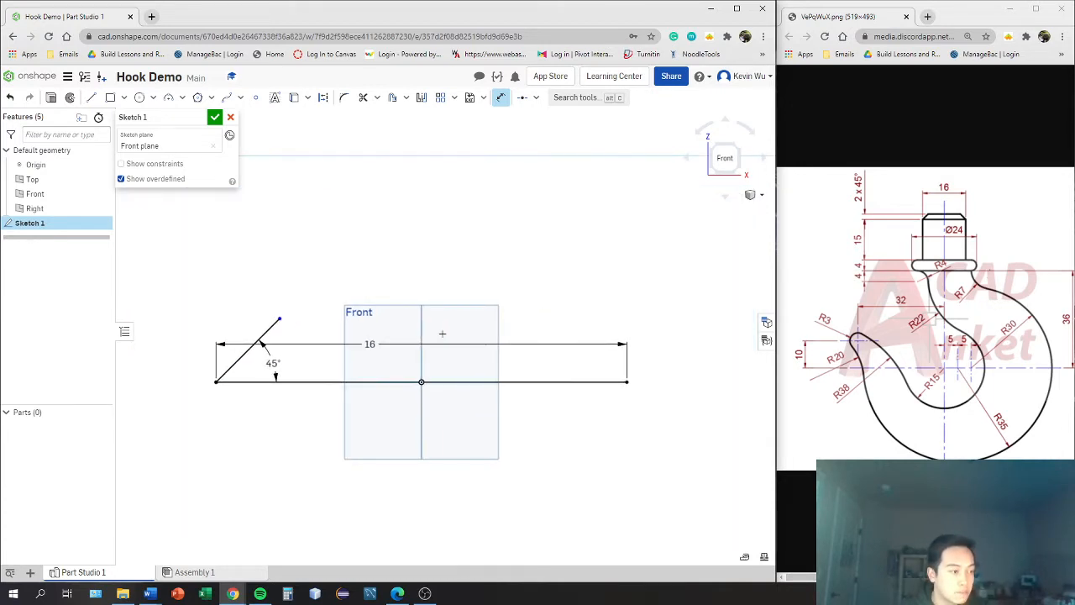
{"action": "left_click", "coordinate": [422, 99]}
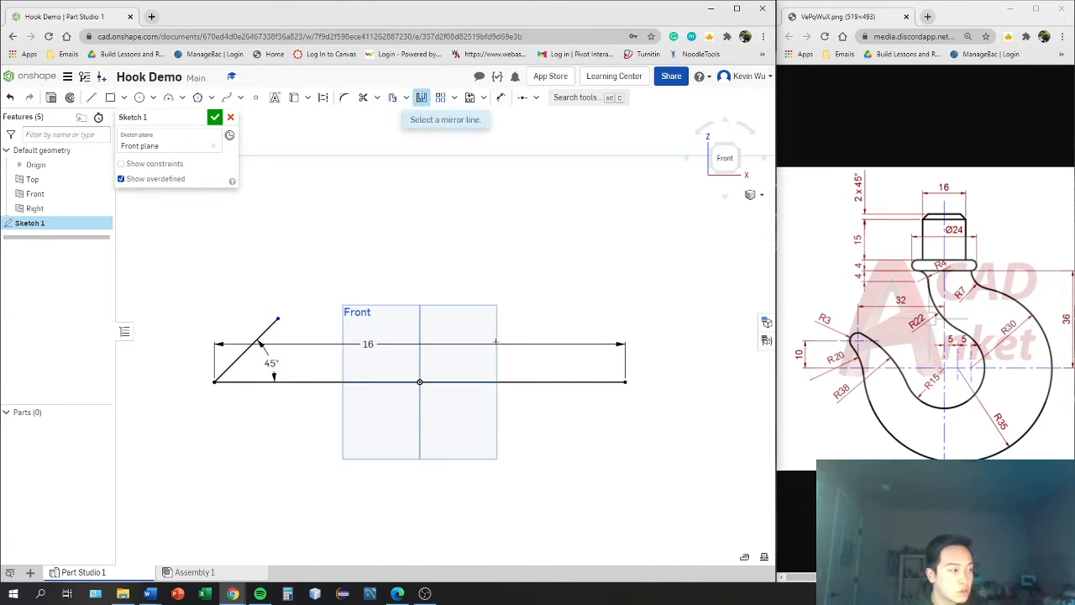
{"action": "right_click_drag", "start_coordinate": [447, 321], "coordinate": [449, 322]}
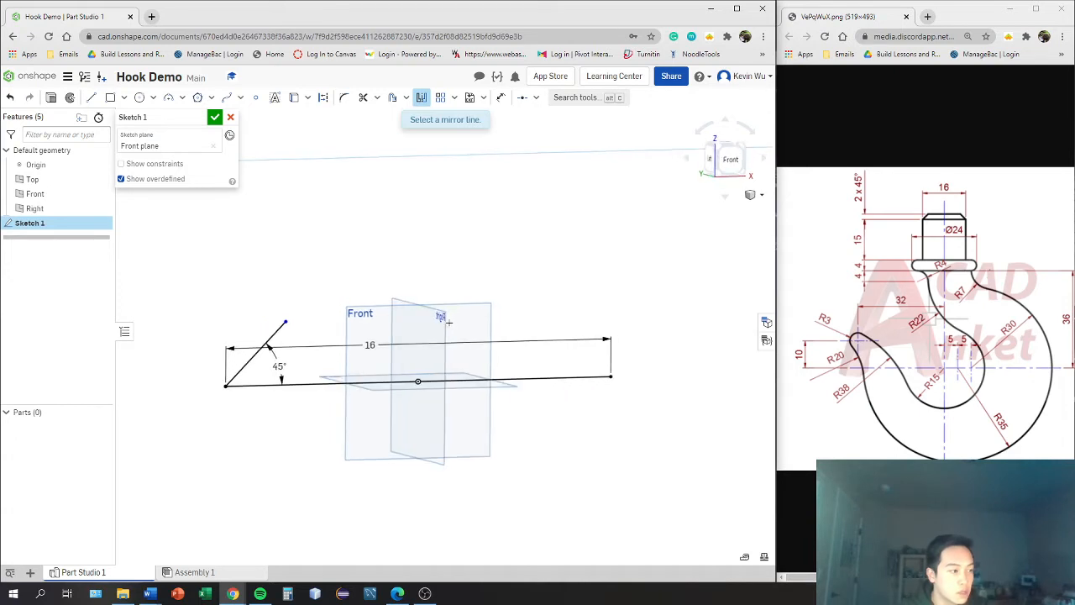
{"action": "left_click", "coordinate": [445, 333]}
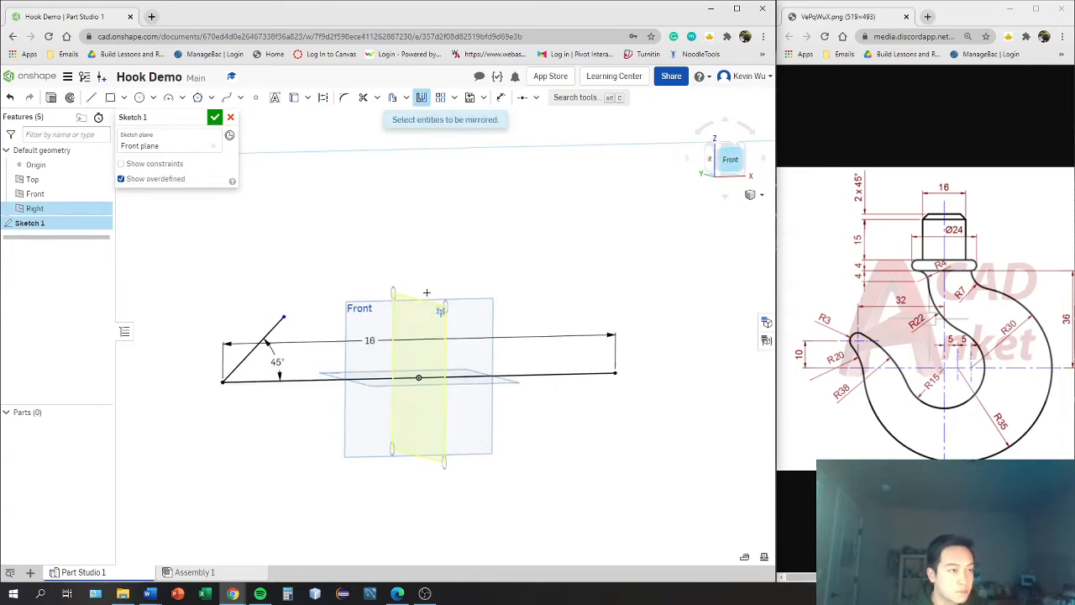
{"action": "key", "text": "n"}
{"action": "scroll", "coordinate": [443, 355], "scroll_direction": "down", "scroll_amount": 3}
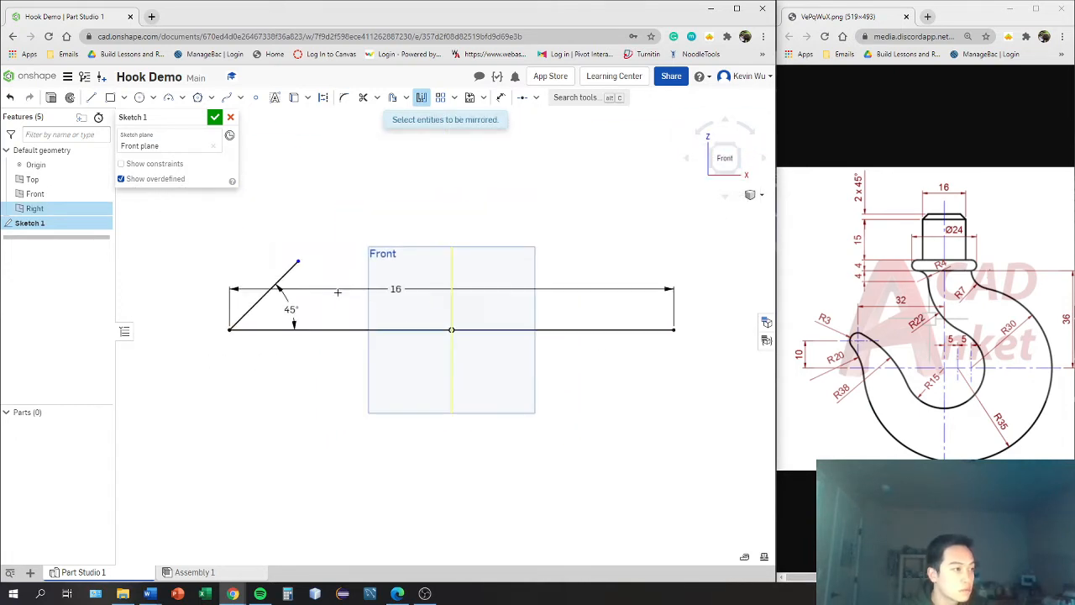
{"action": "left_click", "coordinate": [283, 276]}
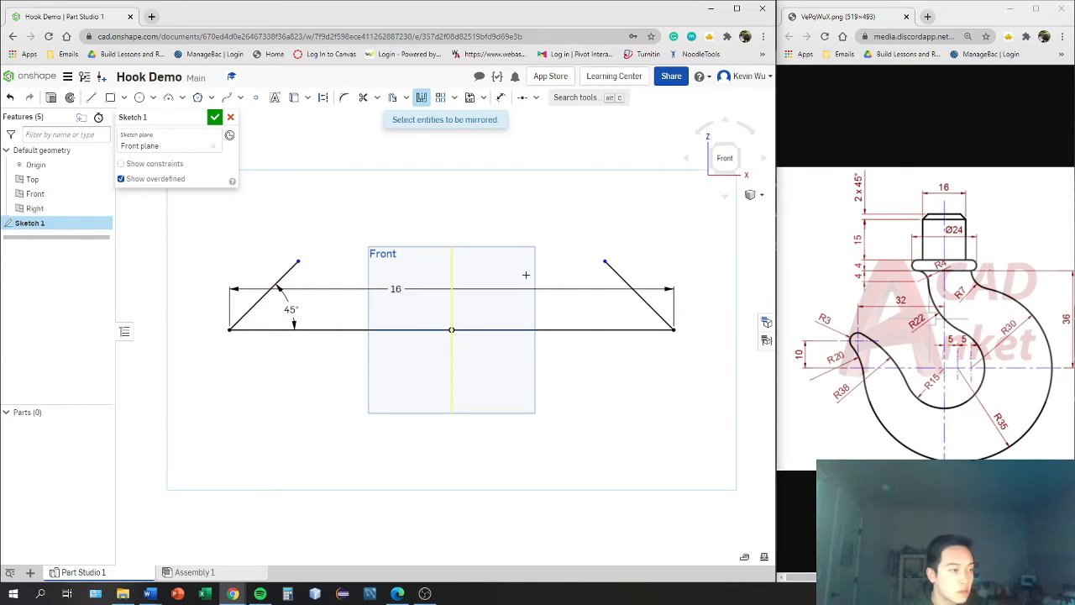
- Close the chamfer profile with a horizontal line about 11 long joining the upper endpoints of the two slanted lines
{"action": "middle_click_drag", "start_coordinate": [526, 275], "coordinate": [494, 296]}
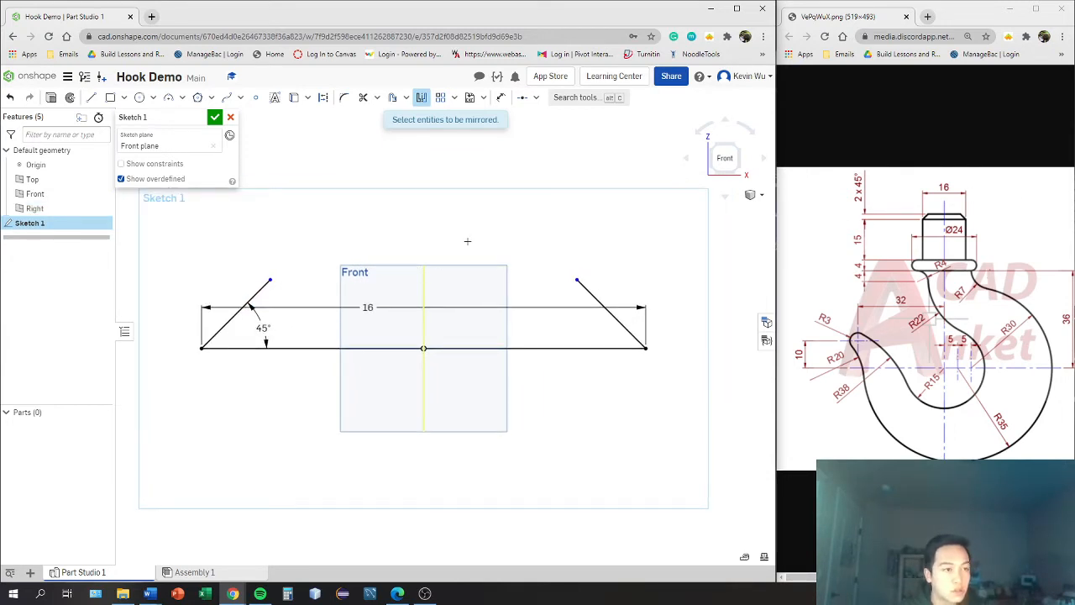
{"action": "key", "text": "l"}
{"action": "left_click", "coordinate": [269, 280]}
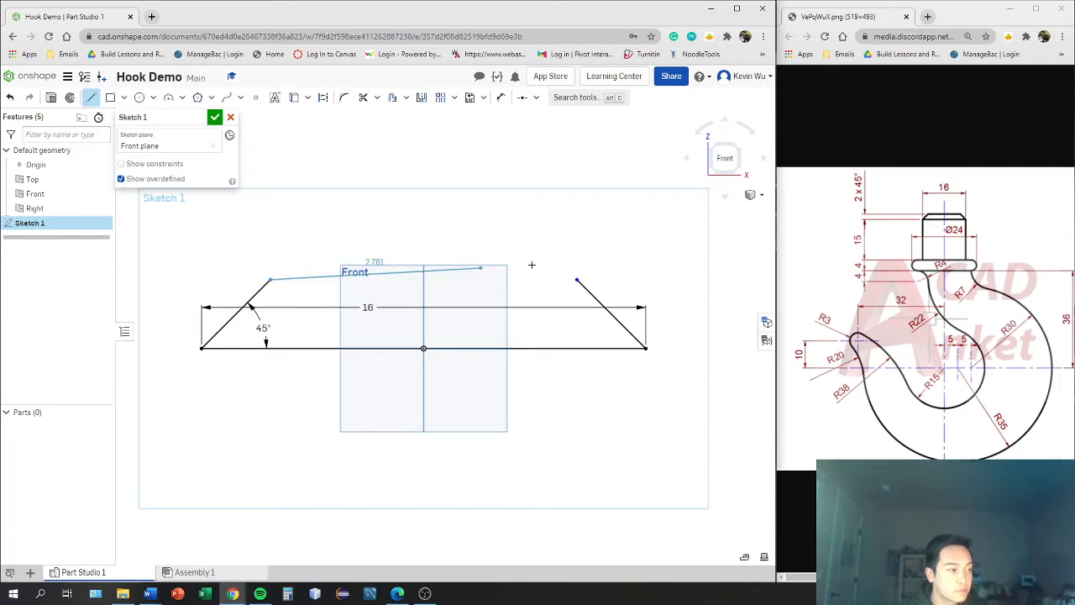
{"action": "left_click", "coordinate": [578, 279]}
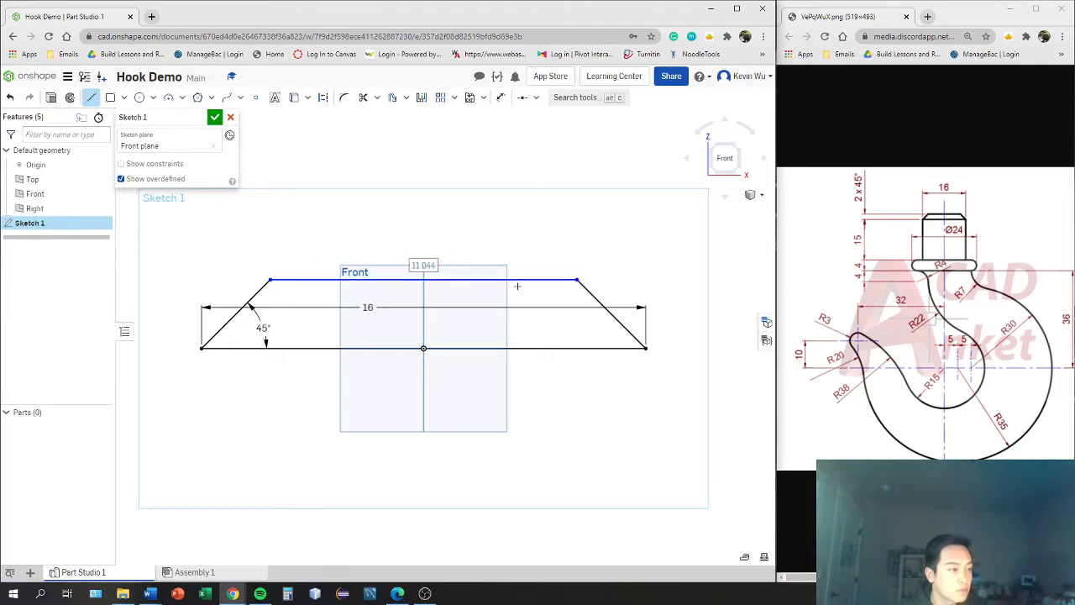
- Set the height between the chamfer's top line and the base line to 1 and move the 45° label toward the slanted line
{"action": "key", "text": "Escape"}
{"action": "key", "text": "d"}
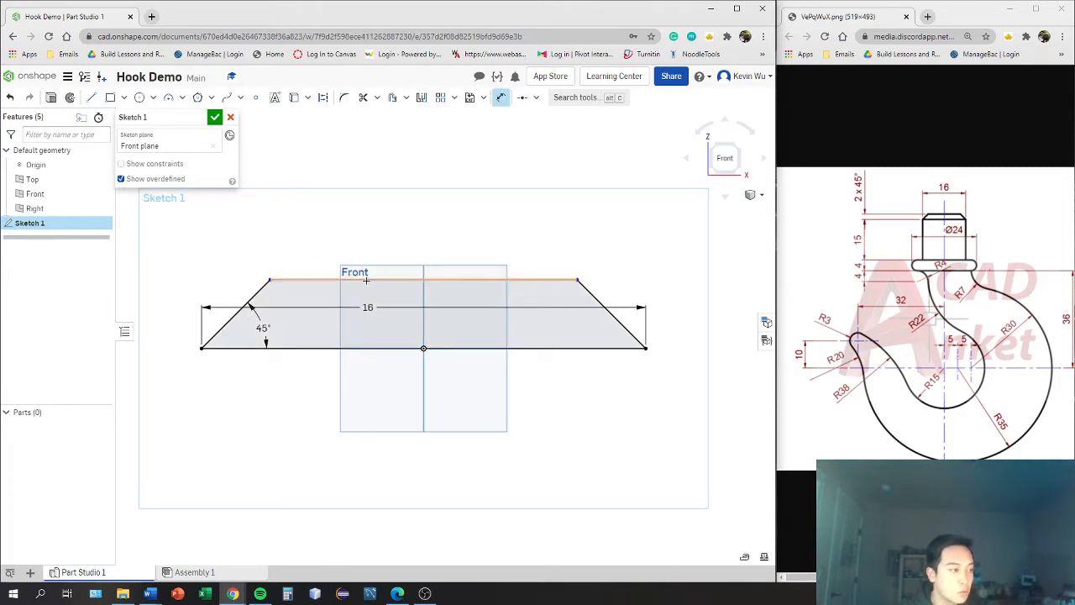
{"action": "left_click", "coordinate": [368, 280]}
{"action": "left_click", "coordinate": [336, 347]}
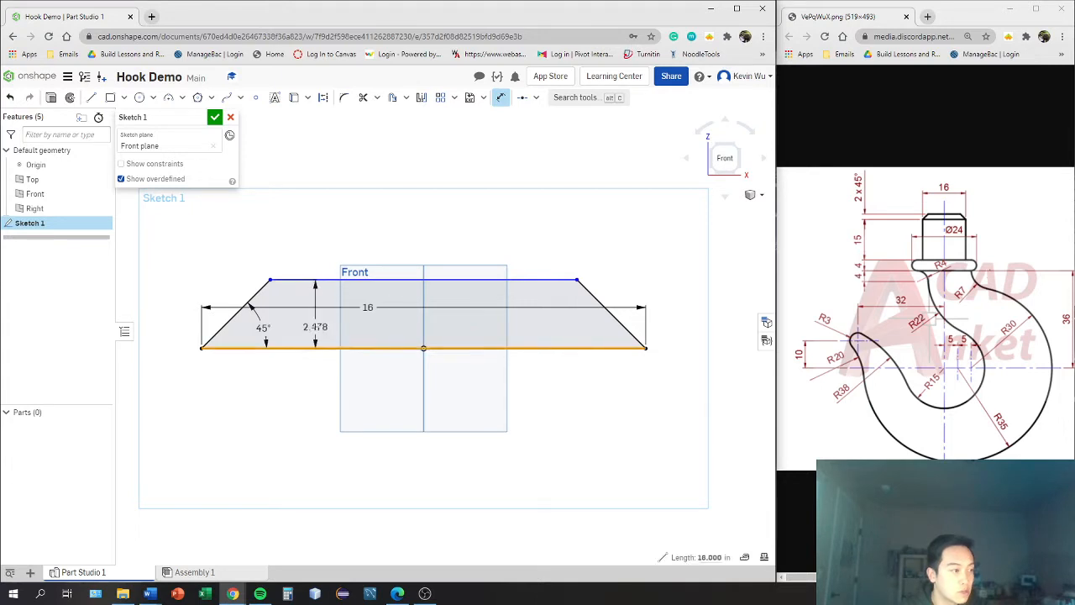
{"action": "left_click", "coordinate": [318, 327]}
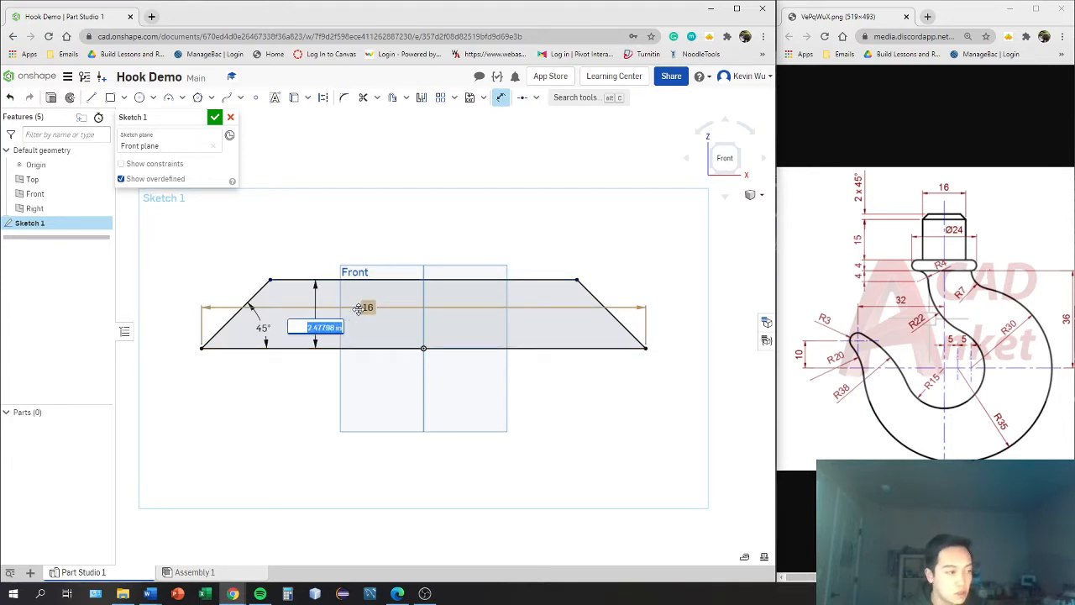
{"action": "type", "text": "1"}
{"action": "key", "text": "Return"}
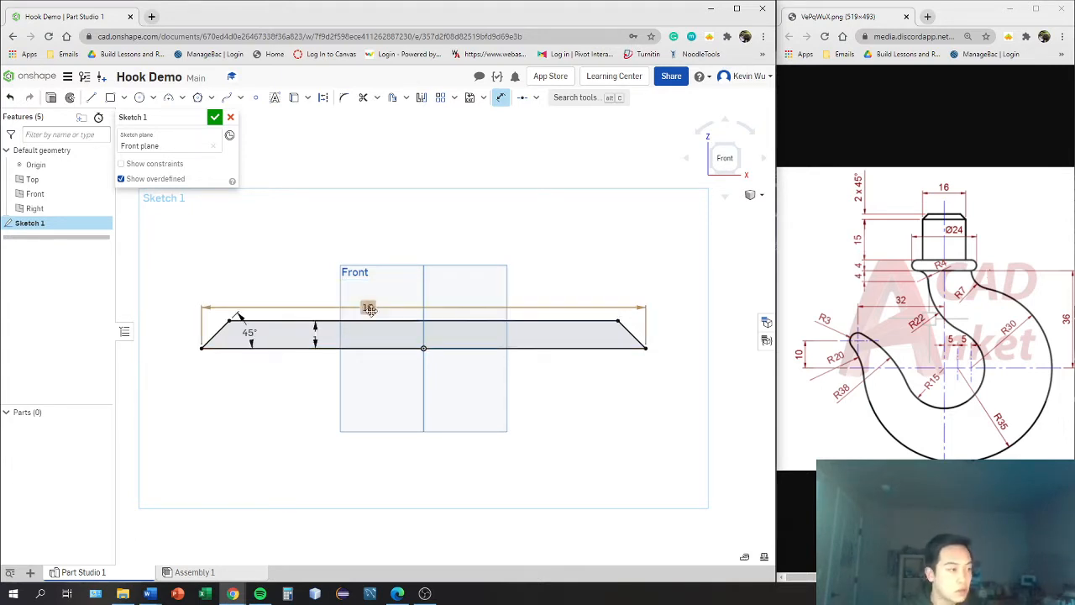
{"action": "scroll", "coordinate": [353, 316], "scroll_direction": "down", "scroll_amount": 2}
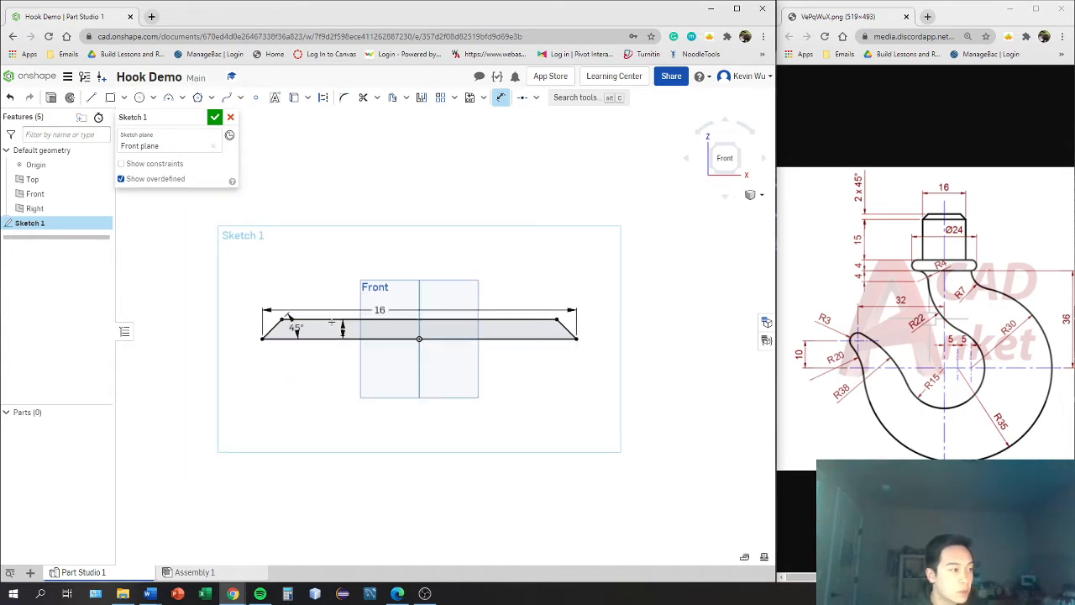
{"action": "key", "text": "Escape"}
{"action": "left_click_drag", "start_coordinate": [295, 328], "coordinate": [285, 335]}
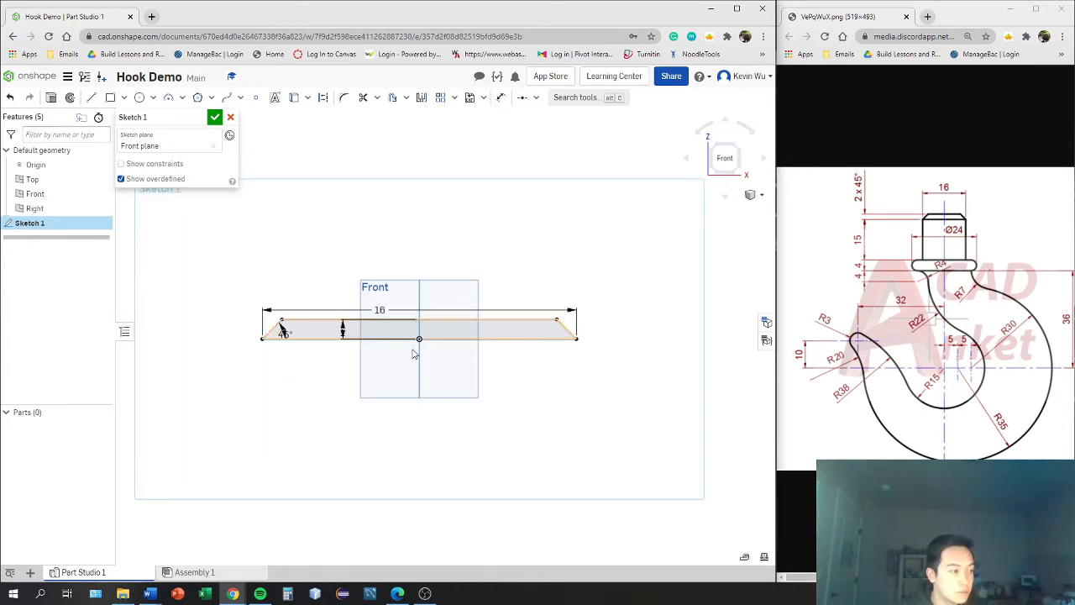
- Sketch a corner rectangle about 16 wide and 8.4 high directly below the chamfer profile, starting at the base line's left endpoint
{"action": "middle_click_drag", "start_coordinate": [514, 285], "coordinate": [561, 281]}
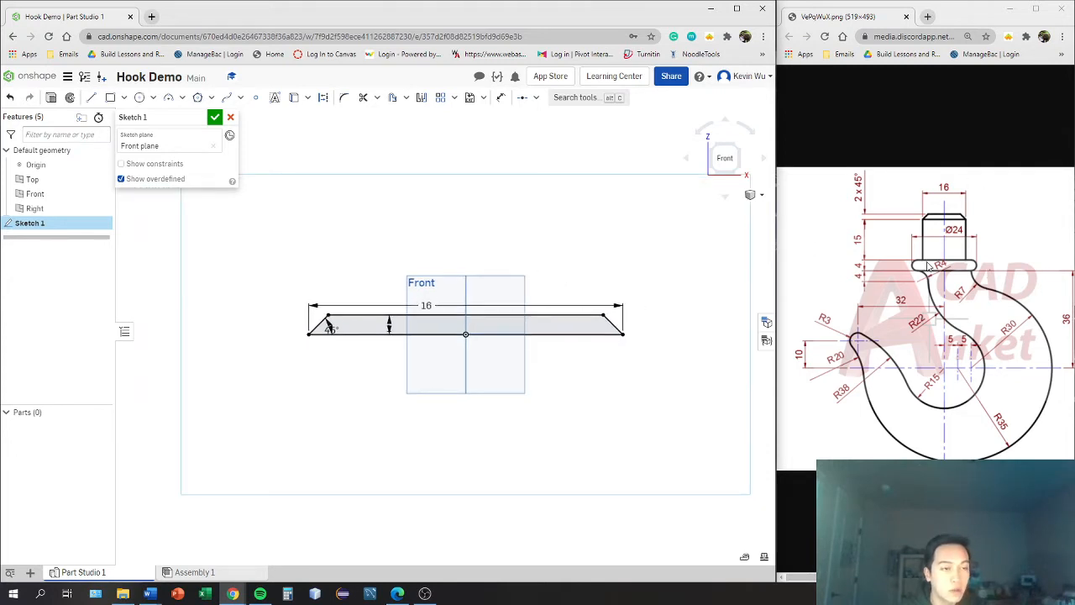
{"action": "scroll", "coordinate": [717, 170], "scroll_direction": "up", "scroll_amount": 1}
{"action": "left_click", "coordinate": [115, 103]}
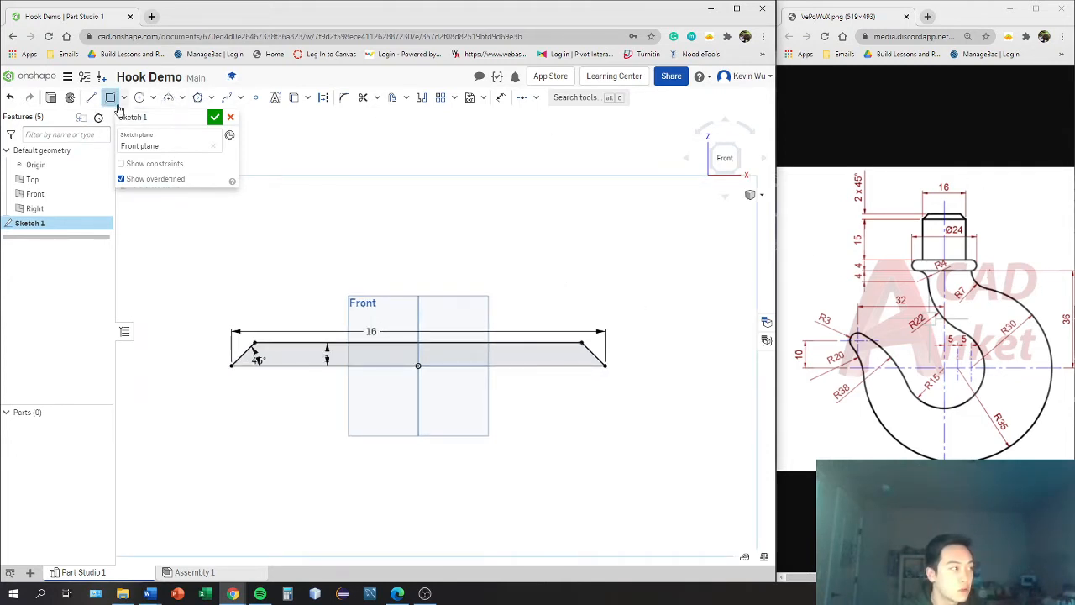
{"action": "middle_click_drag", "start_coordinate": [346, 210], "coordinate": [398, 160]}
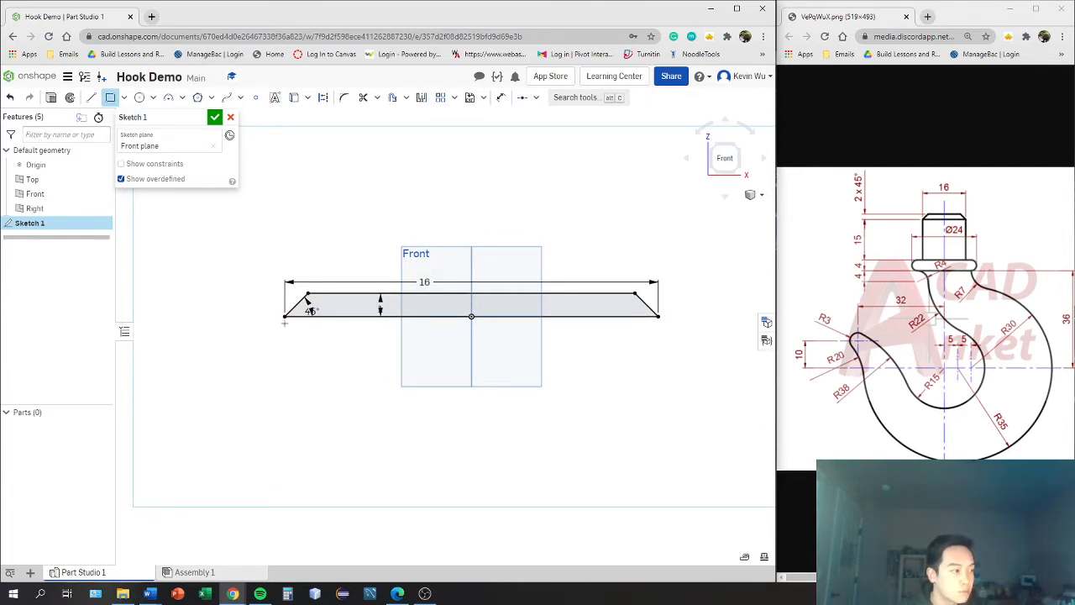
{"action": "left_click", "coordinate": [285, 317]}
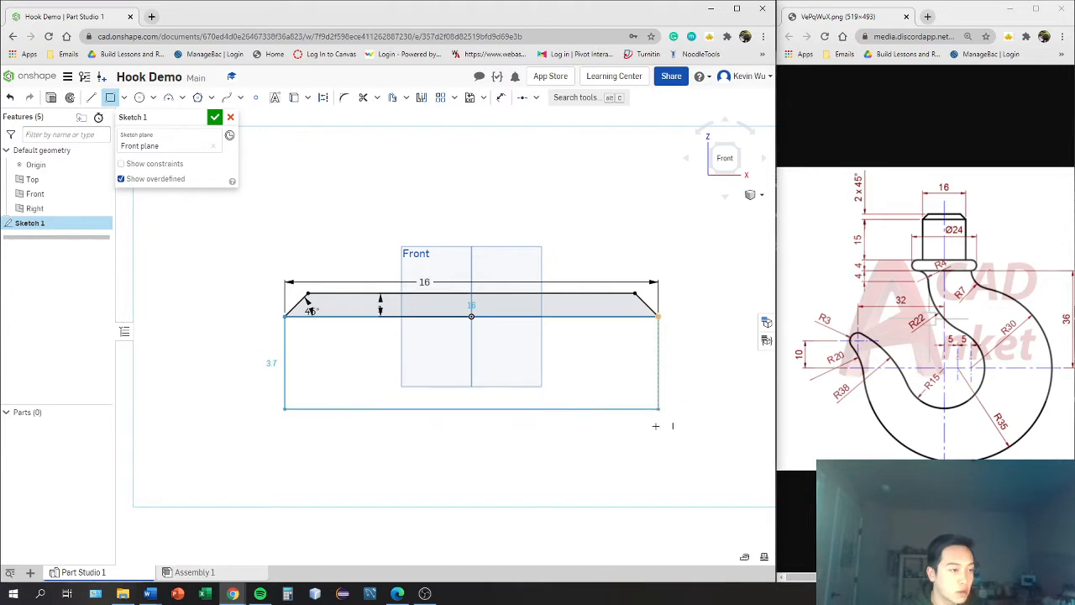
{"action": "middle_click_drag", "start_coordinate": [656, 450], "coordinate": [646, 380]}
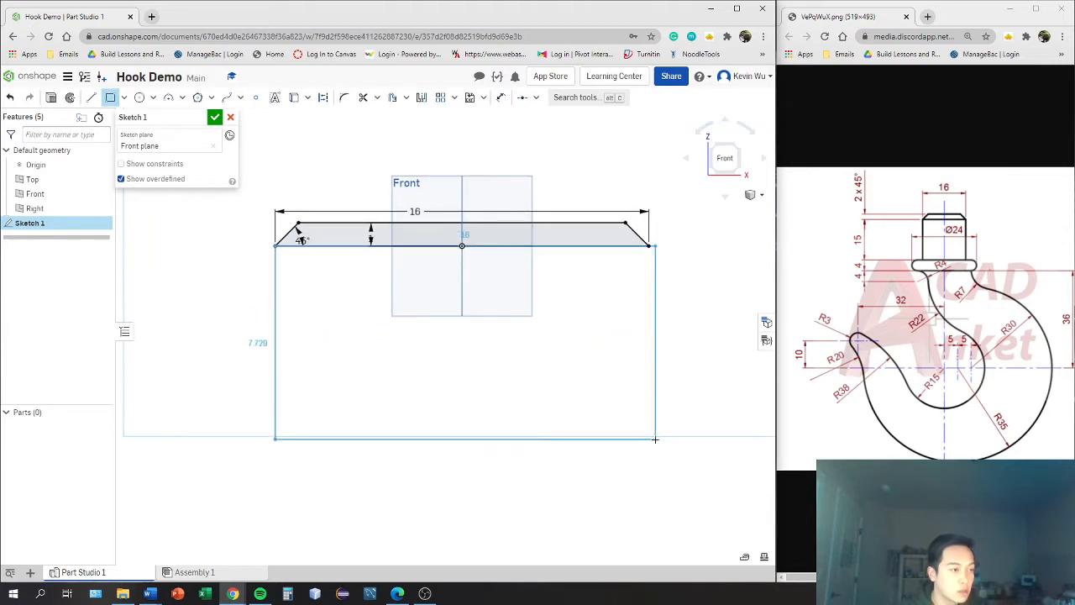
{"action": "left_click", "coordinate": [654, 442]}
- Dimension the shank rectangle's left vertical side and set it to 15
{"action": "key", "text": "d"}
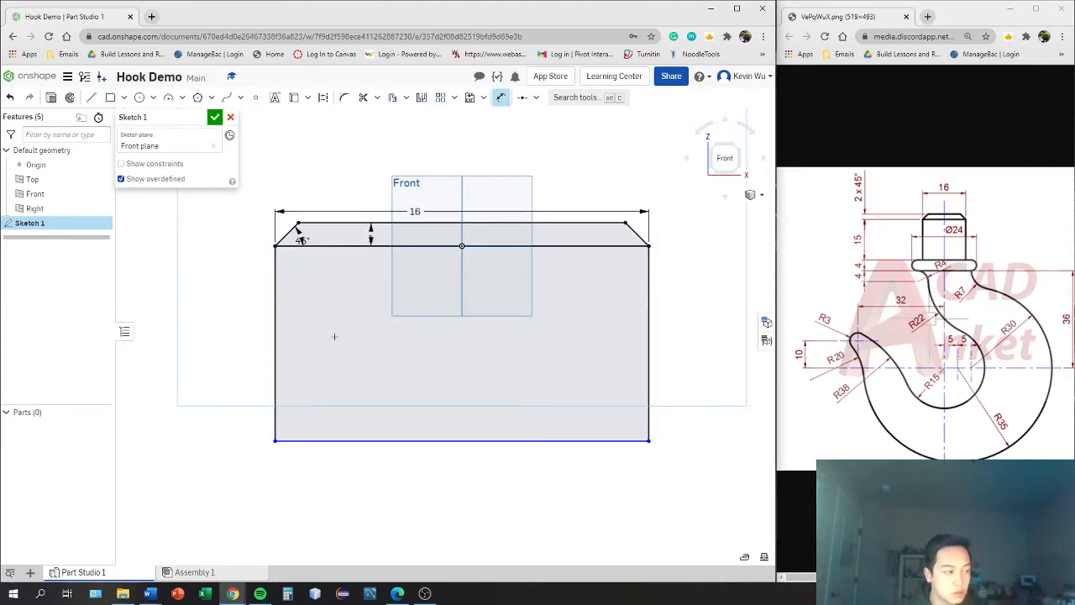
{"action": "left_click", "coordinate": [275, 338]}
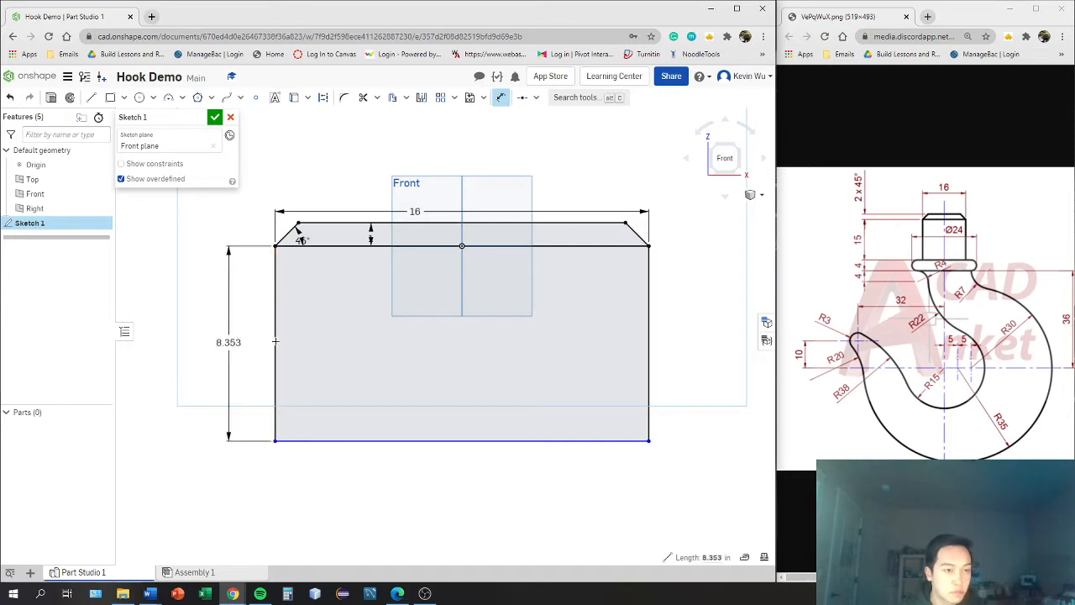
{"action": "left_click", "coordinate": [228, 344]}
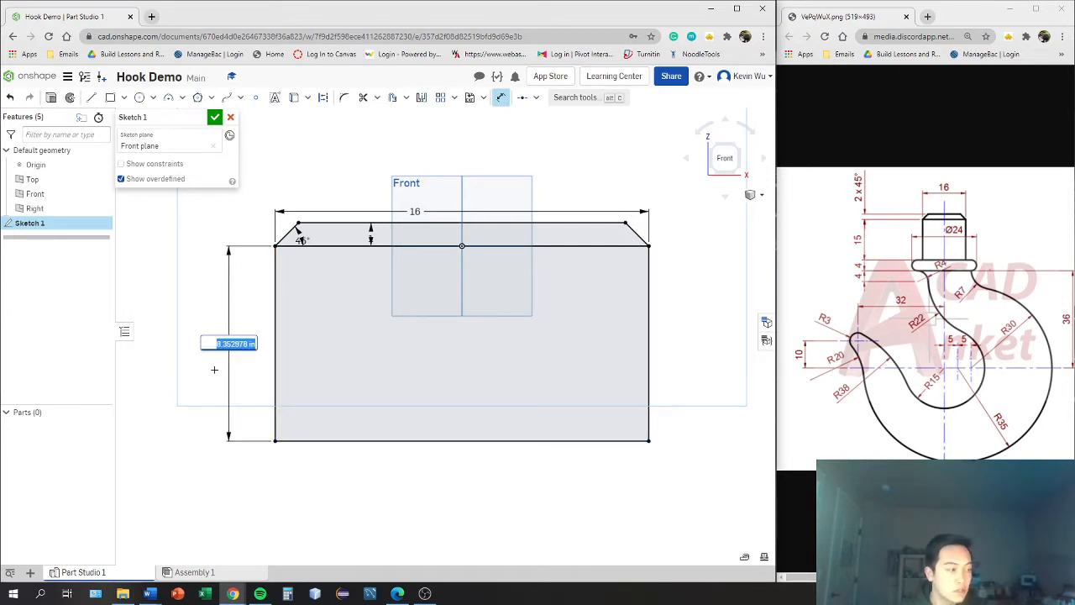
{"action": "type", "text": "15"}
{"action": "key", "text": "Return"}
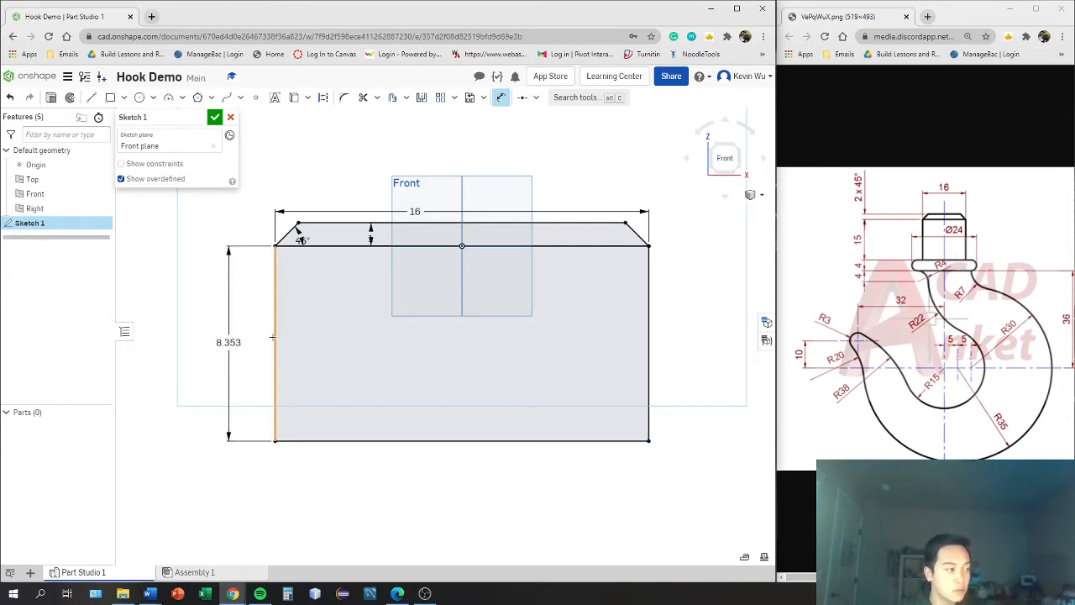
- Sketch two separate circles about 7.4 in diameter below the shank rectangle, one toward each side
{"action": "scroll", "coordinate": [489, 242], "scroll_direction": "down", "scroll_amount": 5}
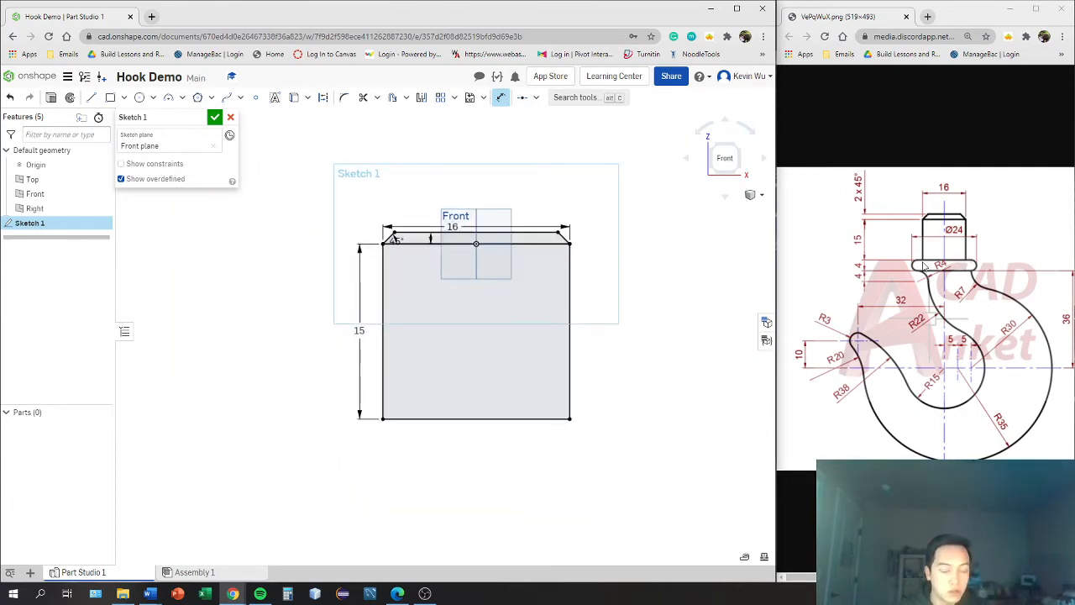
{"action": "middle_click_drag", "start_coordinate": [571, 268], "coordinate": [577, 240]}
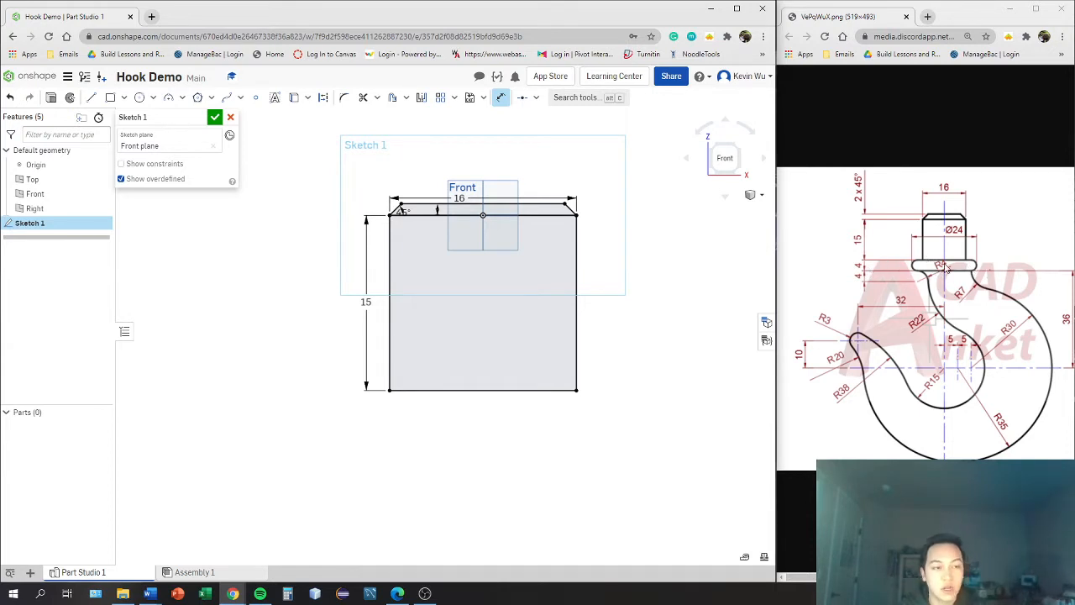
{"action": "mouse_move", "coordinate": [695, 272]}
{"action": "middle_mouse_down"}
{"action": "mouse_move", "coordinate": [690, 250]}
{"action": "mouse_move", "coordinate": [643, 266]}
{"action": "mouse_move", "coordinate": [645, 256]}
{"action": "middle_mouse_up"}
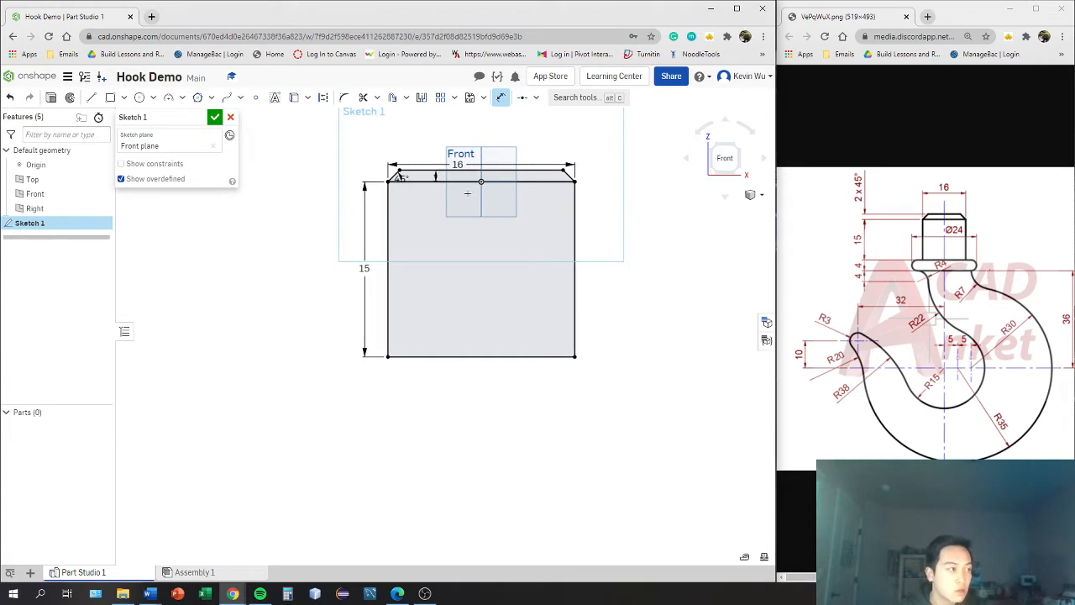
{"action": "left_click", "coordinate": [139, 100]}
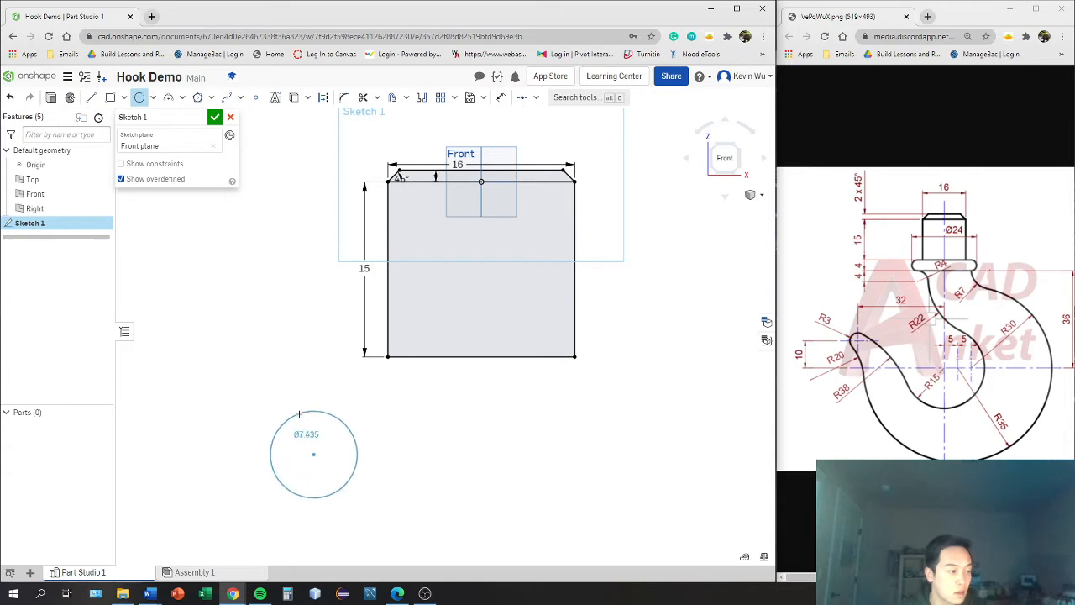
{"action": "left_click", "coordinate": [300, 412]}
{"action": "left_click", "coordinate": [612, 458]}
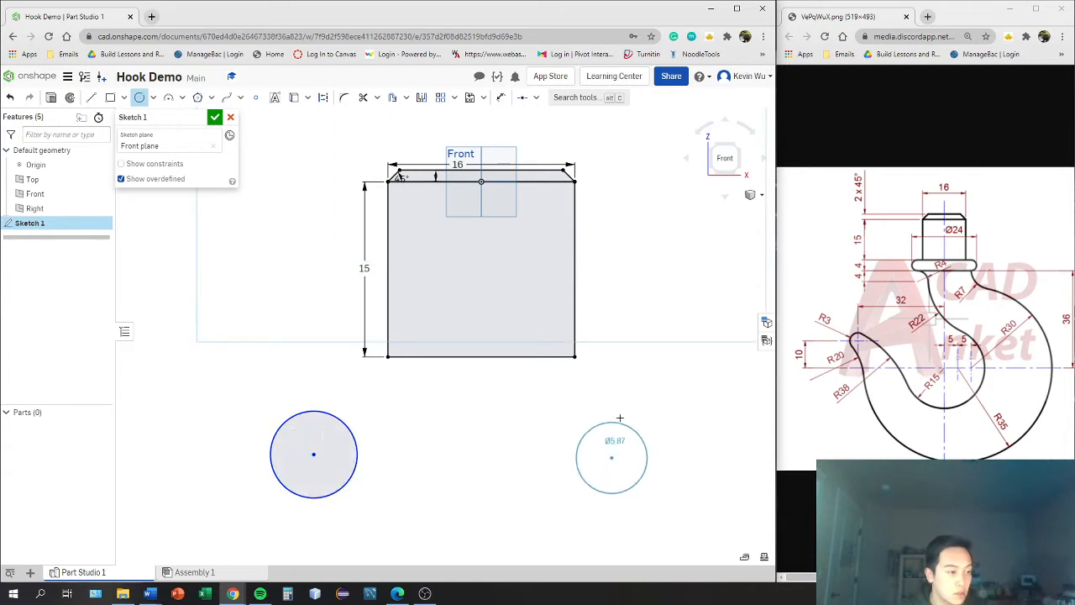
{"action": "left_click", "coordinate": [574, 436]}
{"action": "key", "text": "Escape"}
{"action": "scroll", "coordinate": [427, 409], "scroll_direction": "down", "scroll_amount": 2}
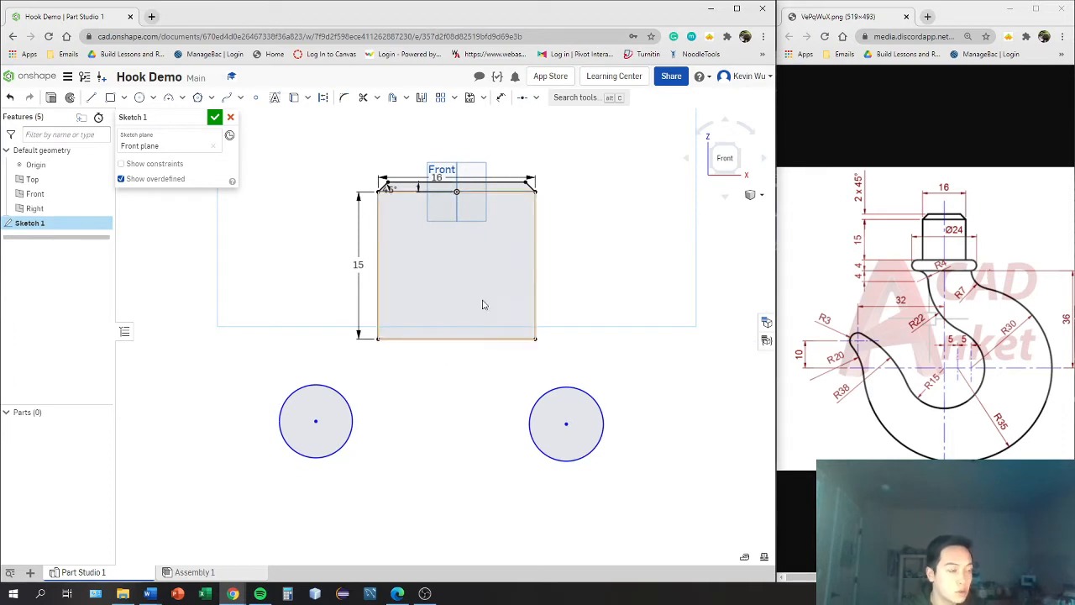
- Apply an Equal constraint between the two circles below the shank
{"action": "left_click", "coordinate": [537, 98]}
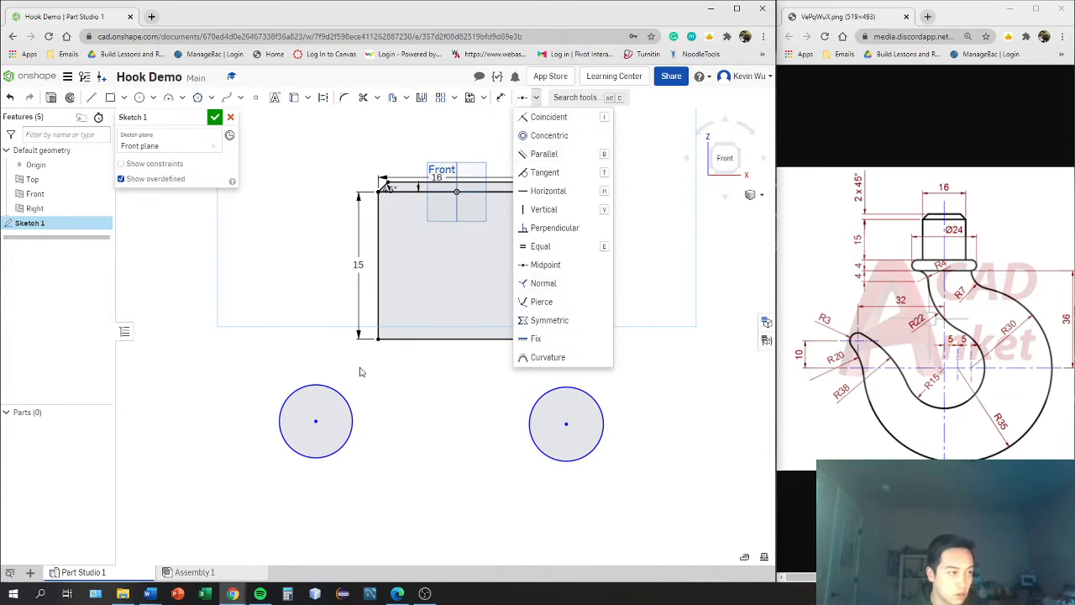
{"action": "left_click", "coordinate": [397, 400]}
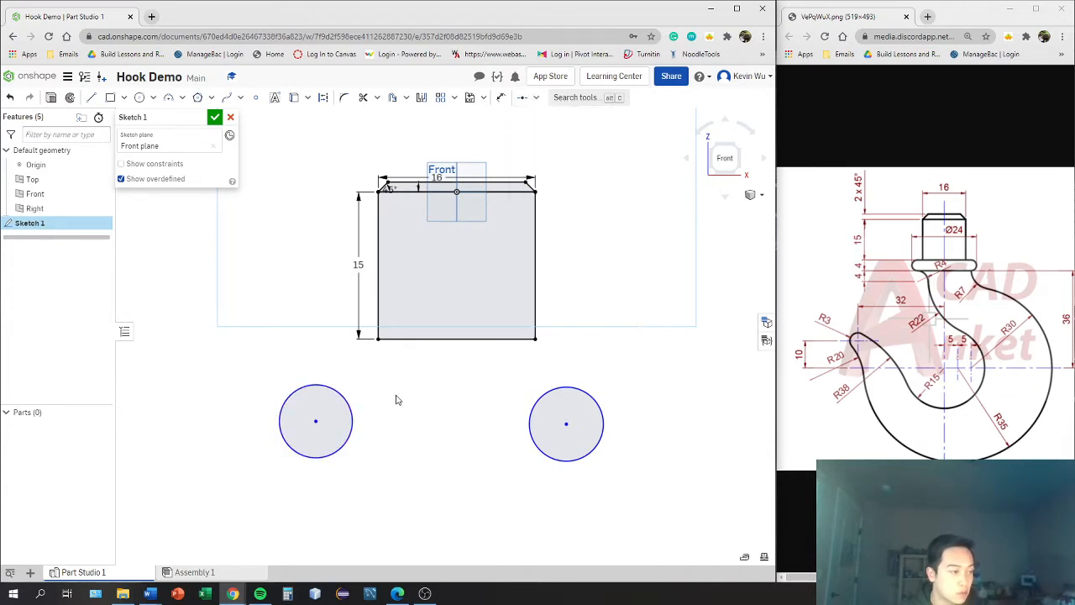
{"action": "left_click", "coordinate": [353, 412]}
{"action": "left_click", "coordinate": [541, 396]}
{"action": "key", "text": "e"}
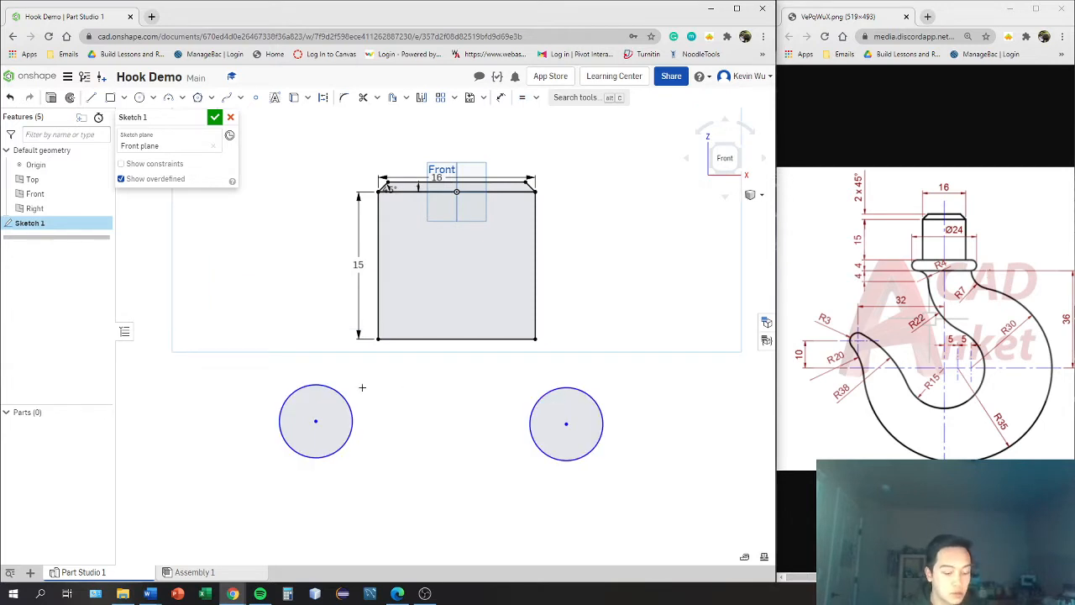
- Dimension the left circle's diameter and set it to 4
{"action": "key", "text": "d"}
{"action": "left_click", "coordinate": [292, 392]}
{"action": "left_click", "coordinate": [241, 378]}
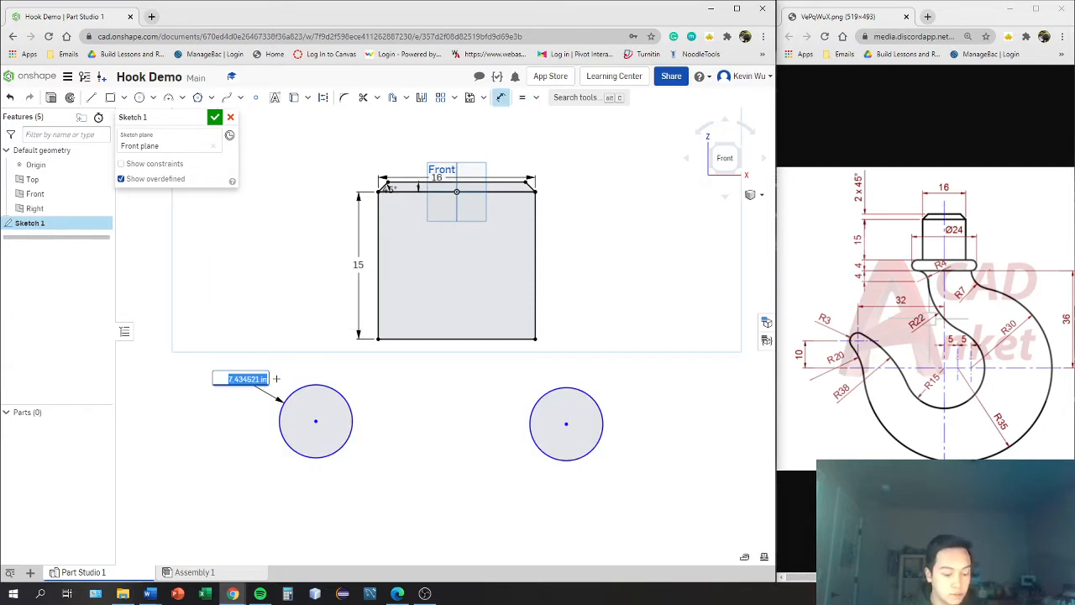
{"action": "type", "text": "4"}
{"action": "key", "text": "Return"}
- Connect the two circles with two lines about 25.5 long, one between their highest points and one between their lowest points
{"action": "scroll", "coordinate": [361, 412], "scroll_direction": "up", "scroll_amount": 2}
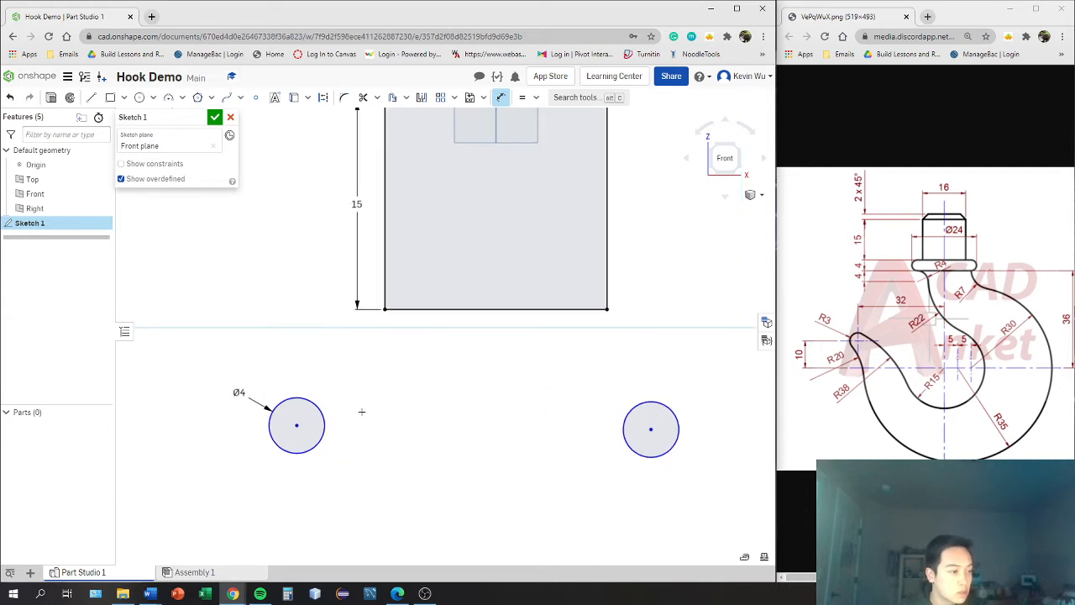
{"action": "middle_click_drag", "start_coordinate": [449, 405], "coordinate": [414, 386]}
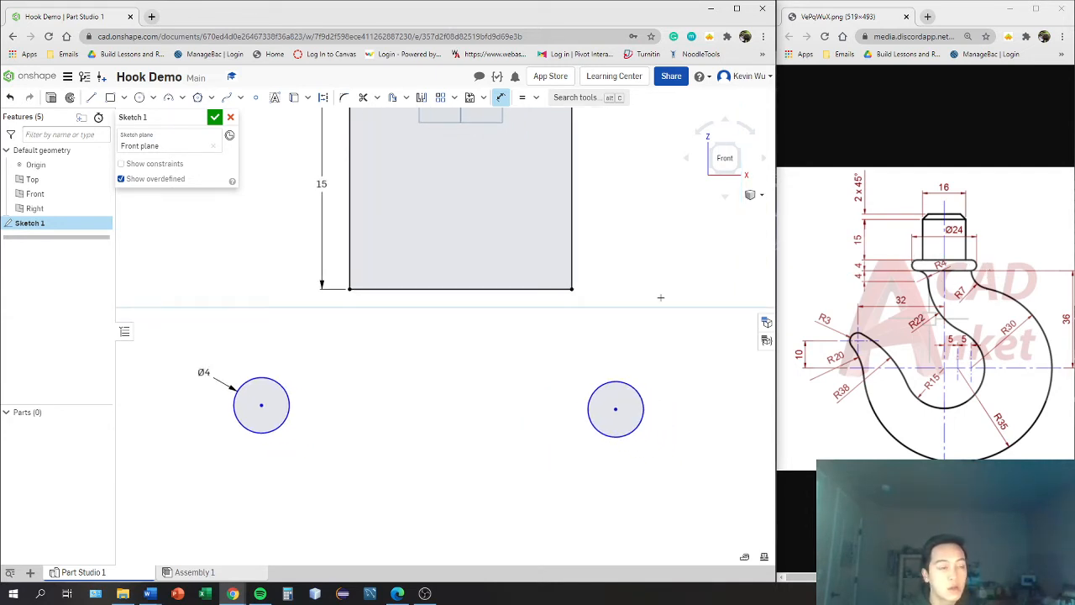
{"action": "left_click", "coordinate": [91, 98]}
{"action": "left_click", "coordinate": [261, 375]}
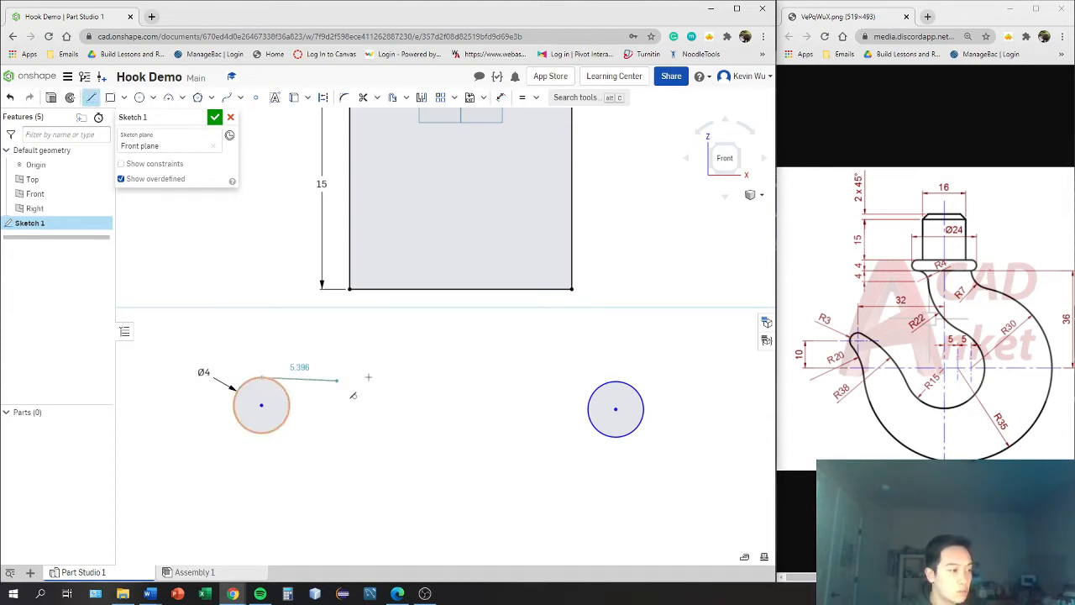
{"action": "left_click", "coordinate": [614, 383]}
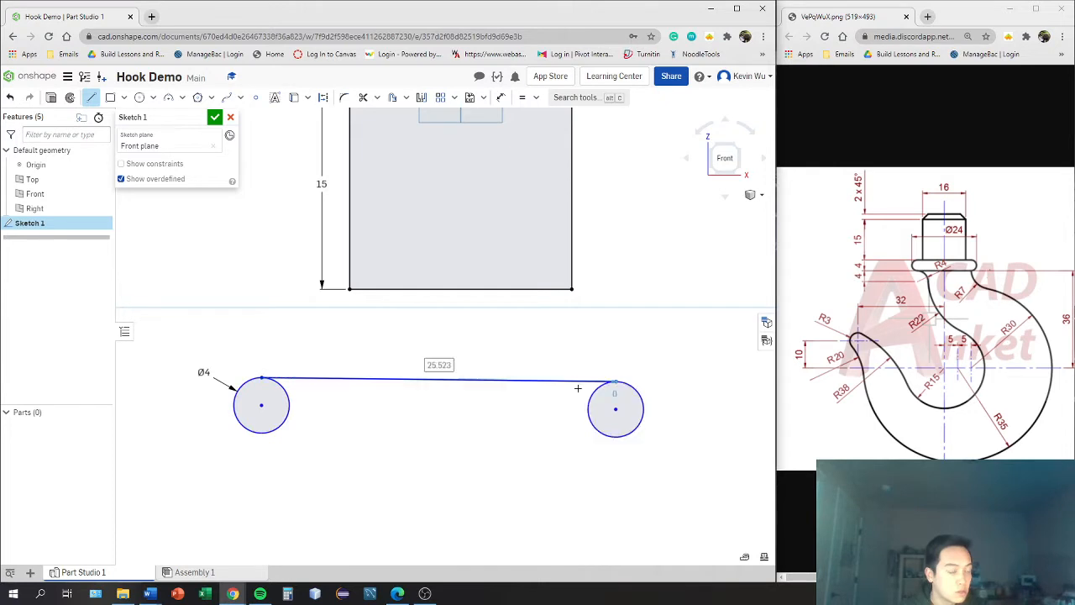
{"action": "left_click", "coordinate": [261, 433]}
{"action": "left_click", "coordinate": [616, 436]}
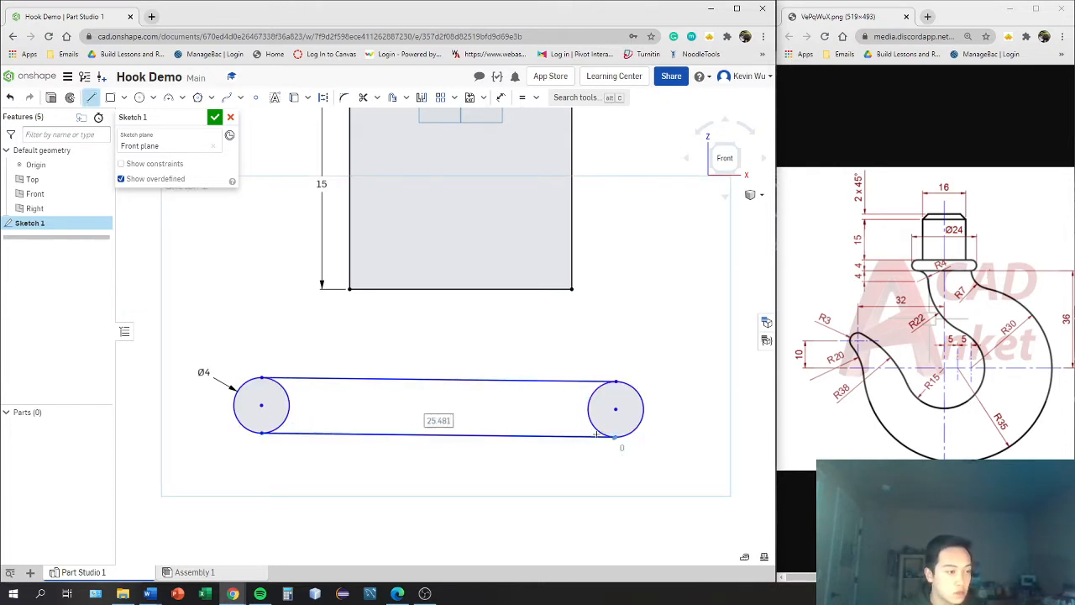
{"action": "key", "text": "Escape"}
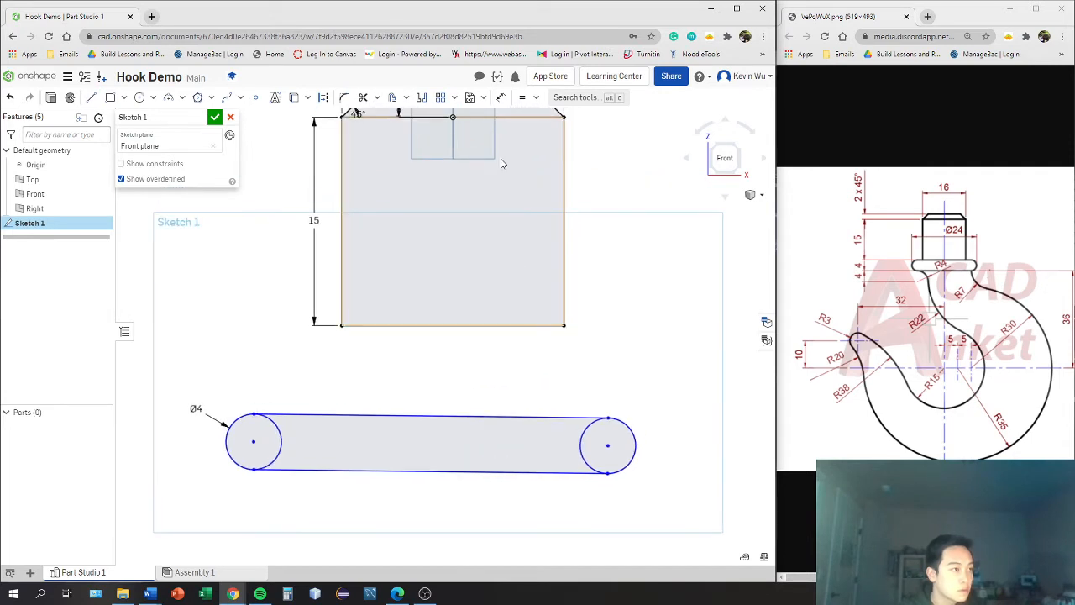
- Apply Tangent constraints between the two connecting lines and the circles at both ends of the collar
{"action": "left_click", "coordinate": [537, 97]}
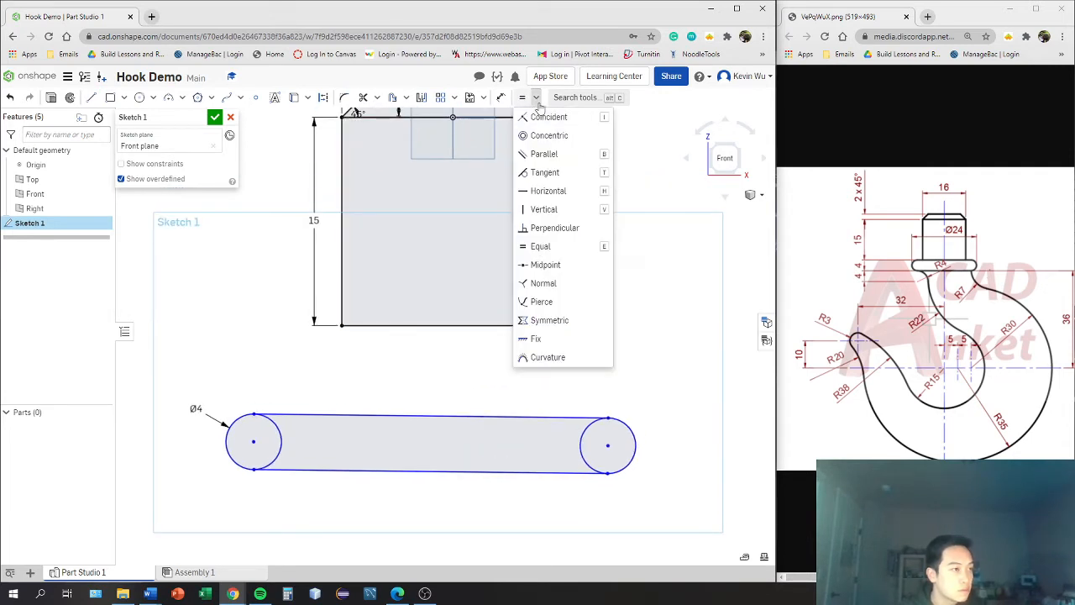
{"action": "left_click", "coordinate": [545, 172]}
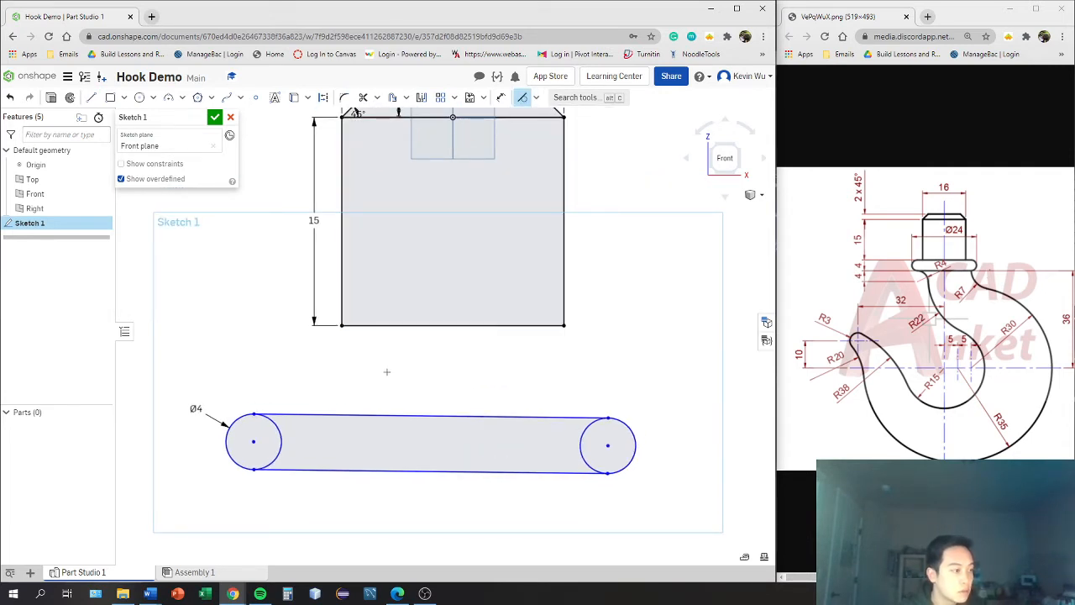
{"action": "left_click", "coordinate": [304, 415]}
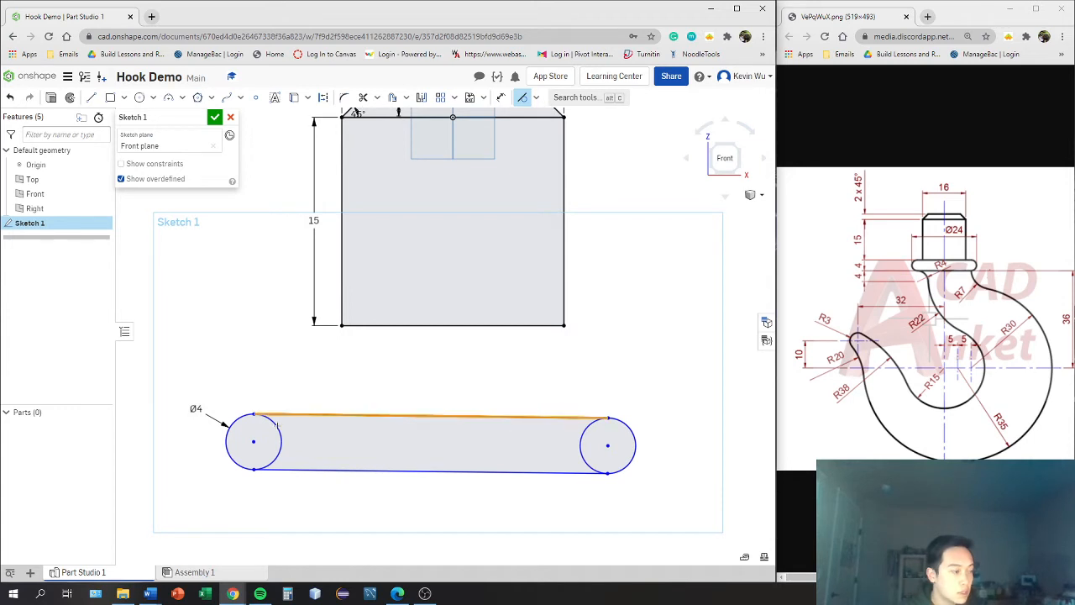
{"action": "left_click", "coordinate": [582, 418]}
{"action": "left_click", "coordinate": [586, 430]}
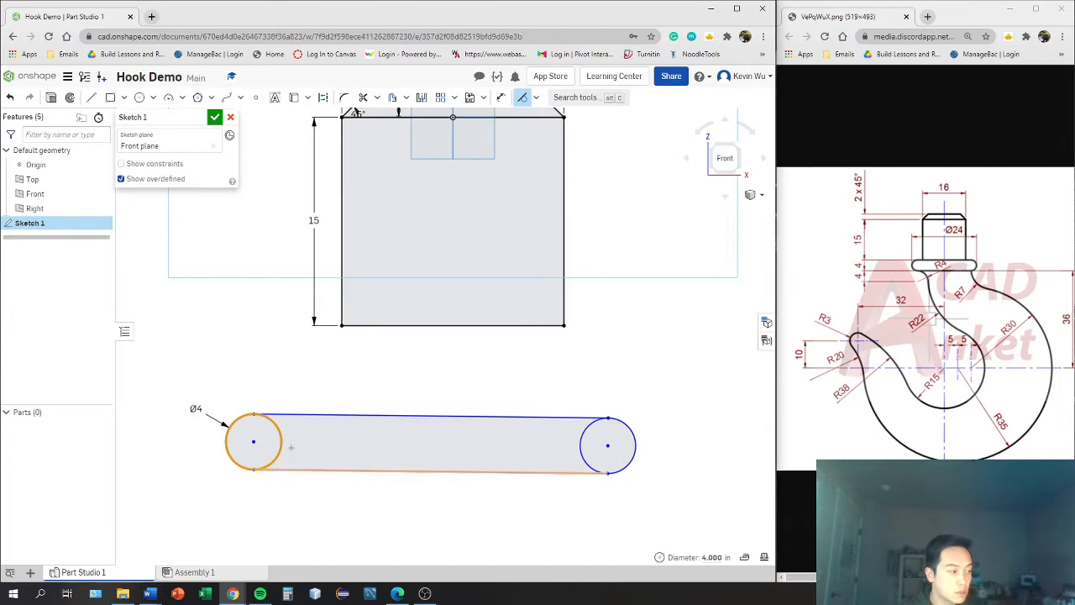
- Draw a vertical line about 22 long from above the shank through the origin to its bottom edge, and make it construction
{"action": "middle_click_drag", "start_coordinate": [570, 372], "coordinate": [540, 393]}
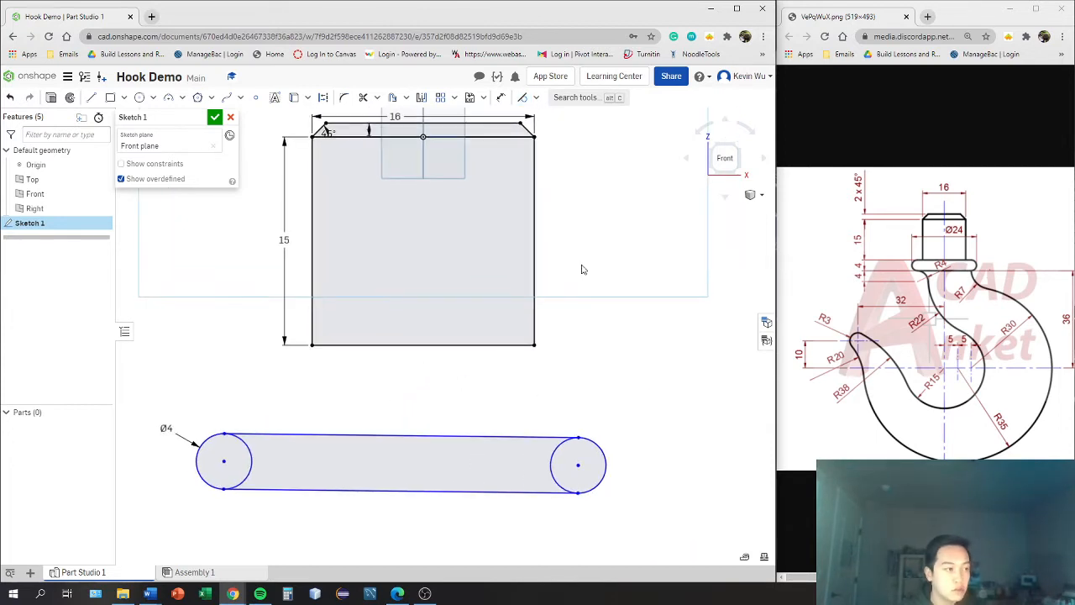
{"action": "scroll", "coordinate": [403, 303], "scroll_direction": "down", "scroll_amount": 2}
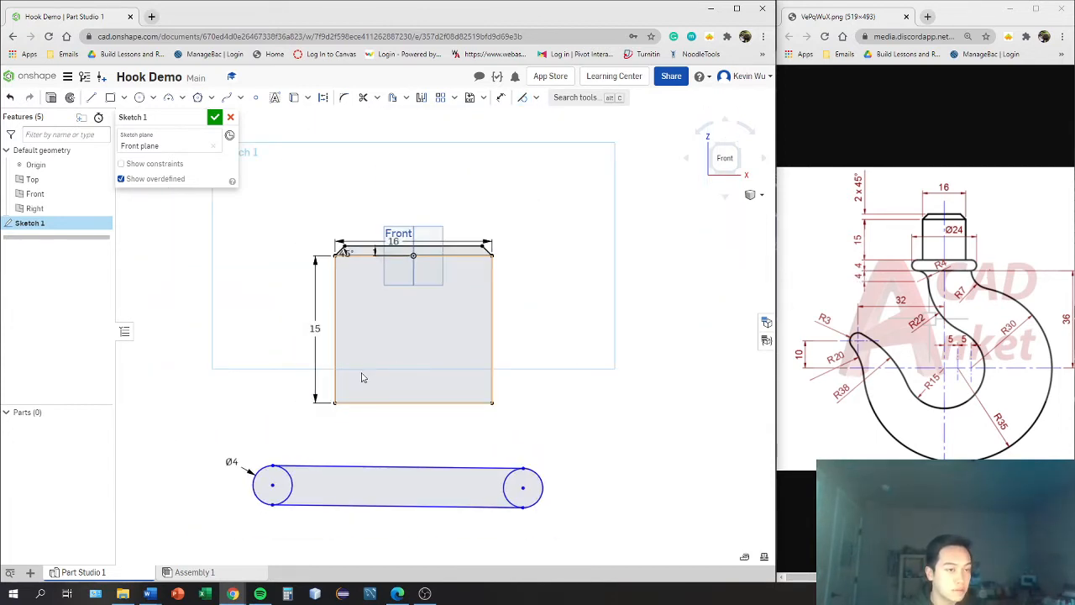
{"action": "key", "text": "l"}
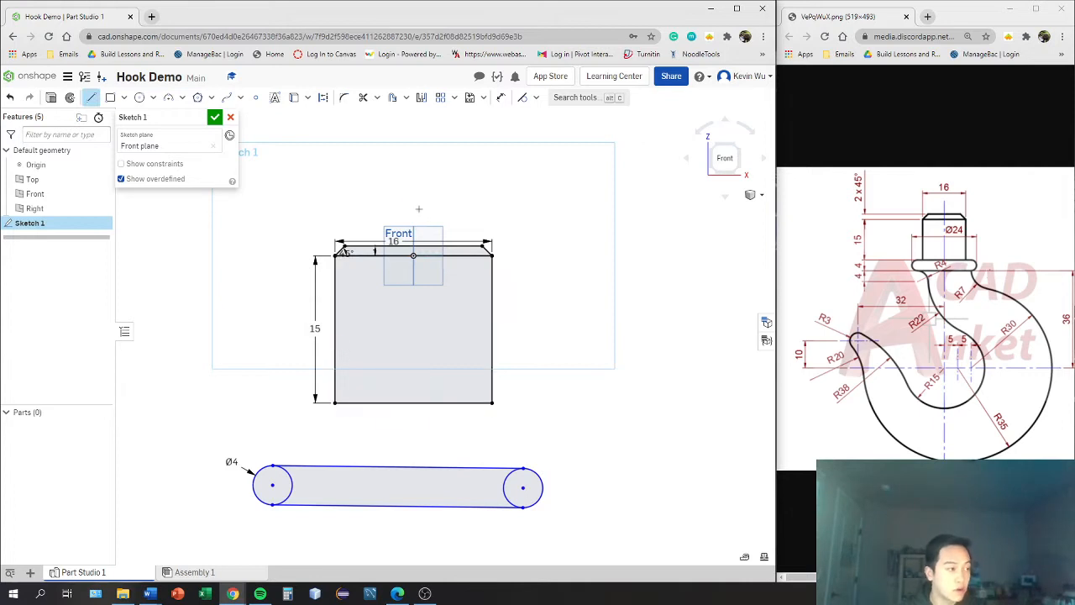
{"action": "left_click", "coordinate": [412, 255]}
{"action": "left_click", "coordinate": [412, 188]}
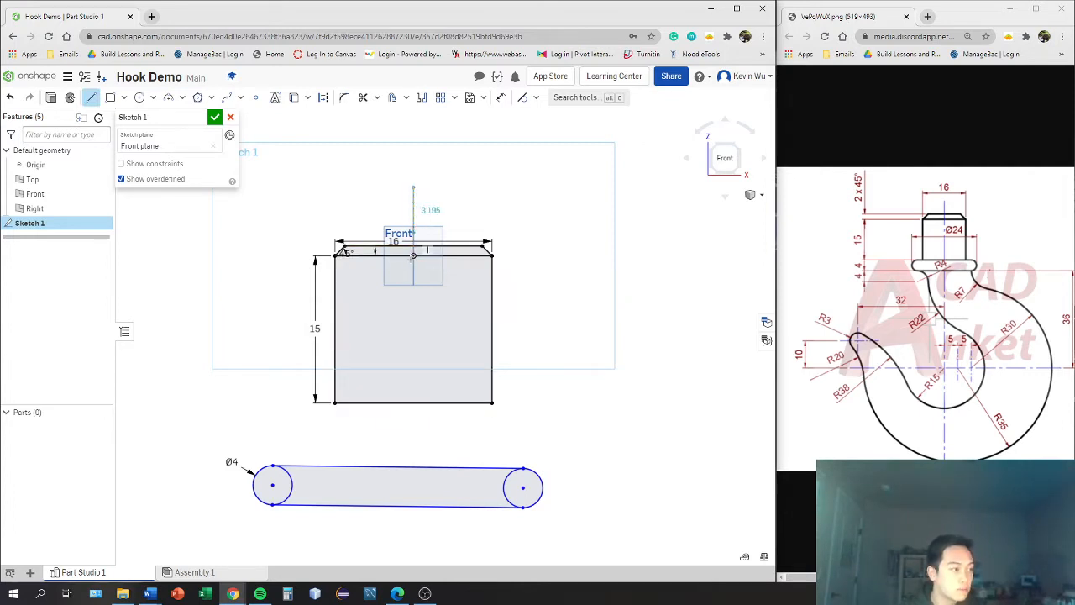
{"action": "left_click", "coordinate": [412, 403]}
{"action": "key", "text": "Escape"}
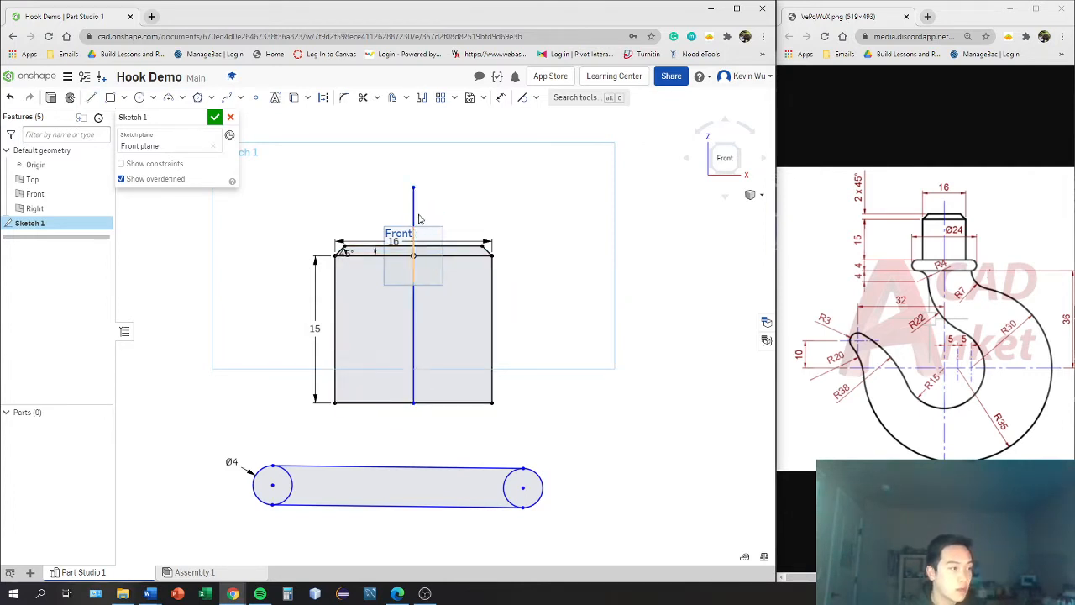
{"action": "left_click", "coordinate": [414, 228]}
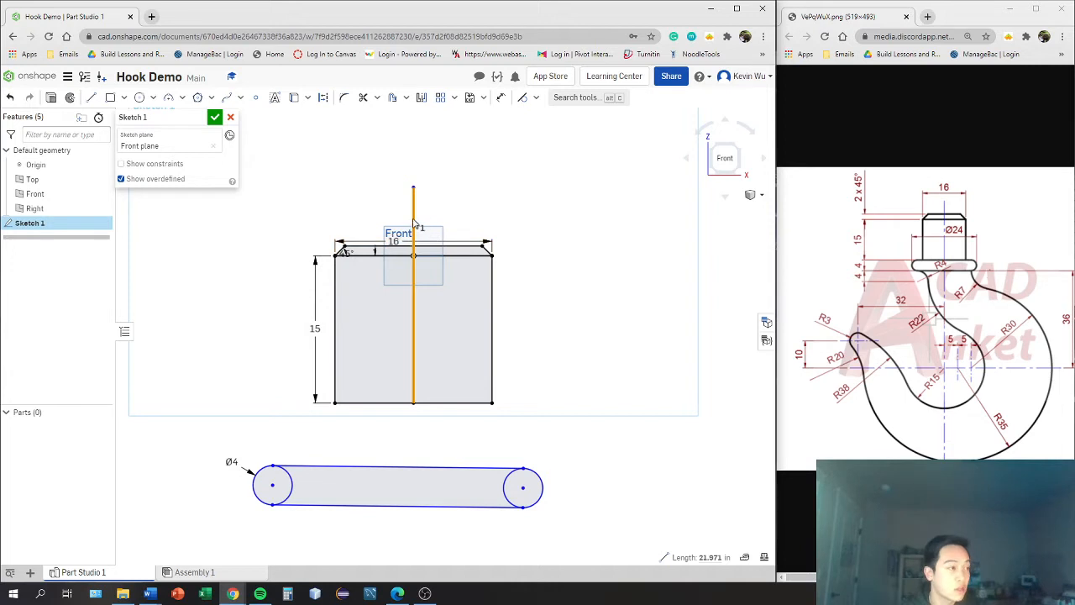
{"action": "key", "text": "q"}
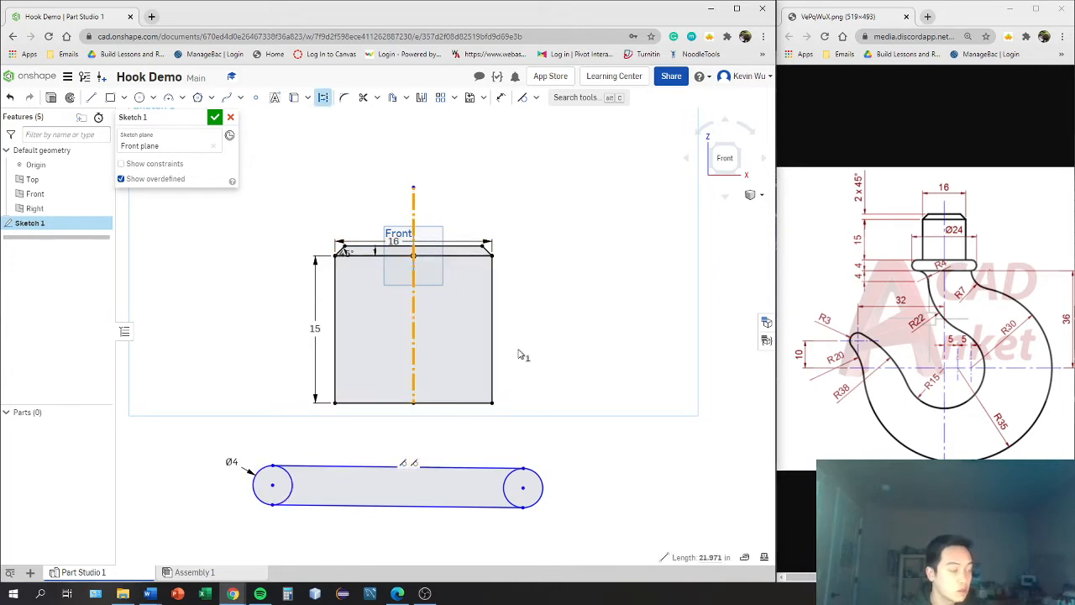
- Apply a Midpoint constraint between the collar's upper line and the centreline's lower endpoint on the shank's bottom edge
{"action": "left_click", "coordinate": [535, 99]}
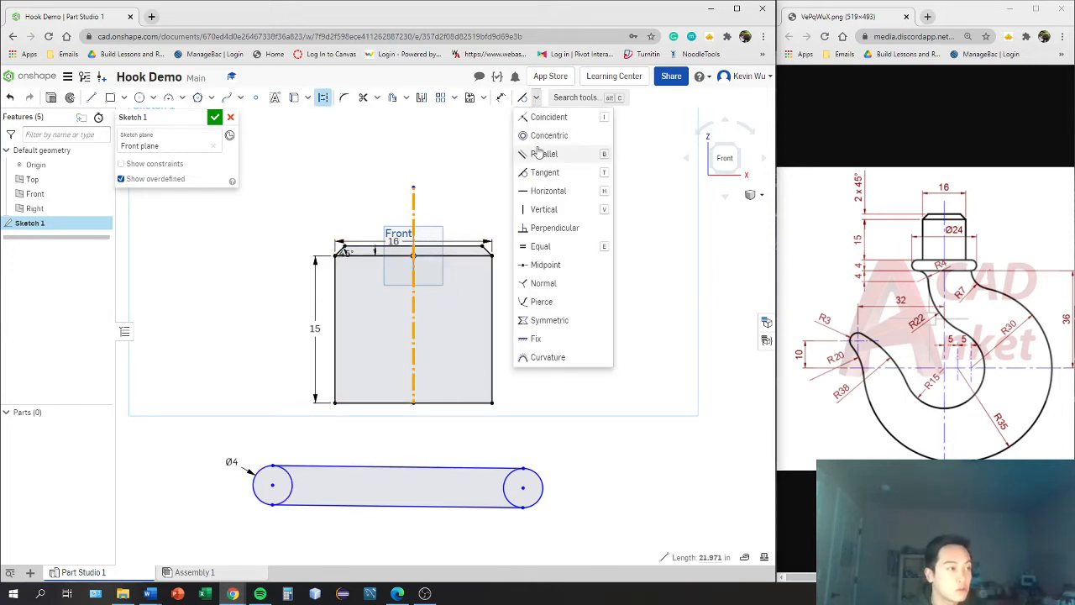
{"action": "left_click", "coordinate": [548, 264]}
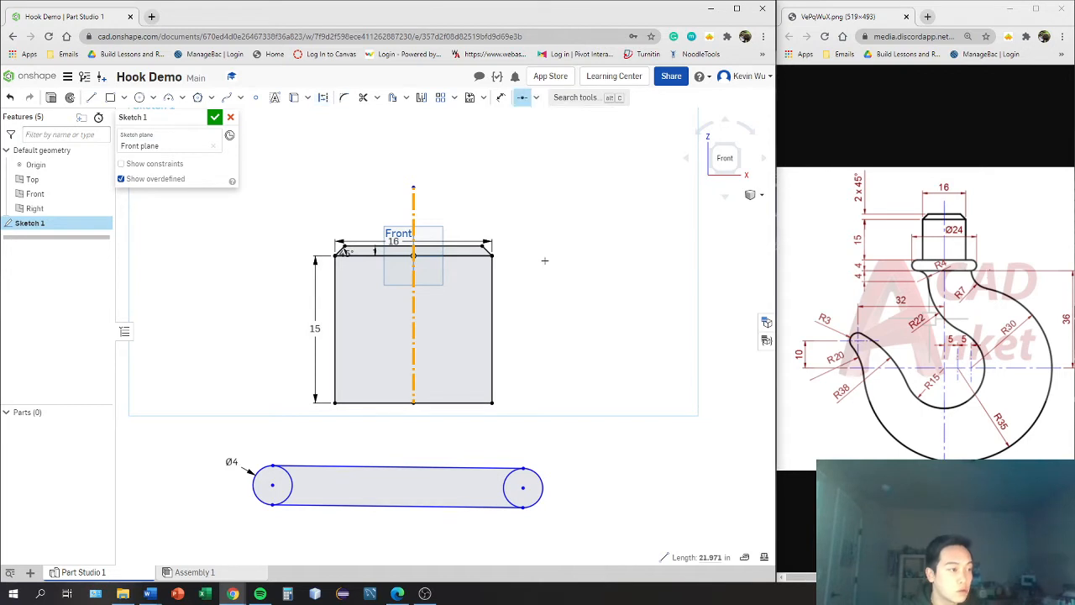
{"action": "left_click", "coordinate": [416, 467]}
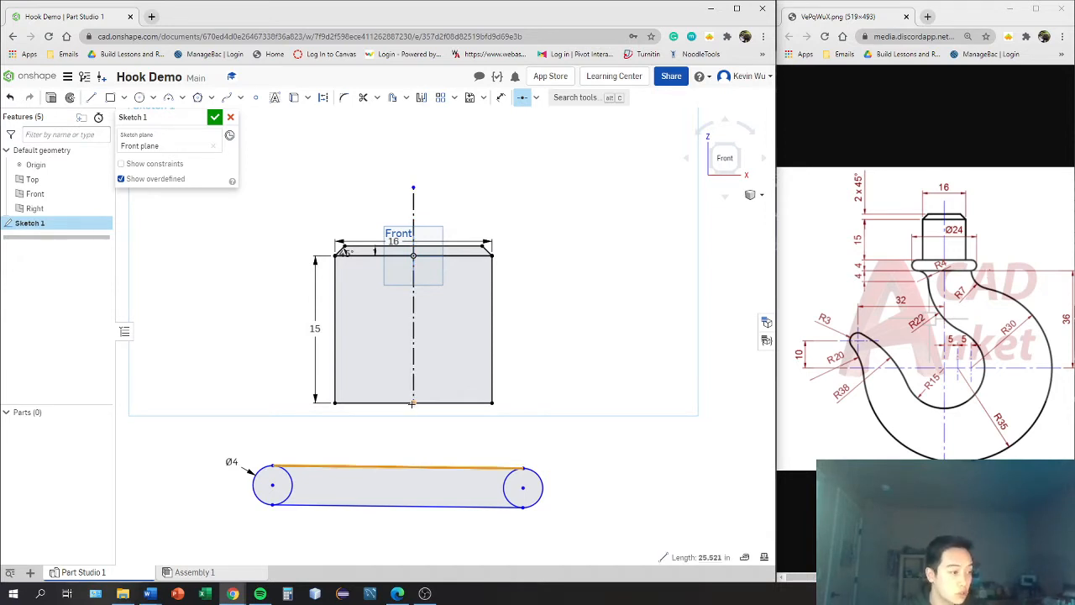
{"action": "left_click", "coordinate": [412, 403]}
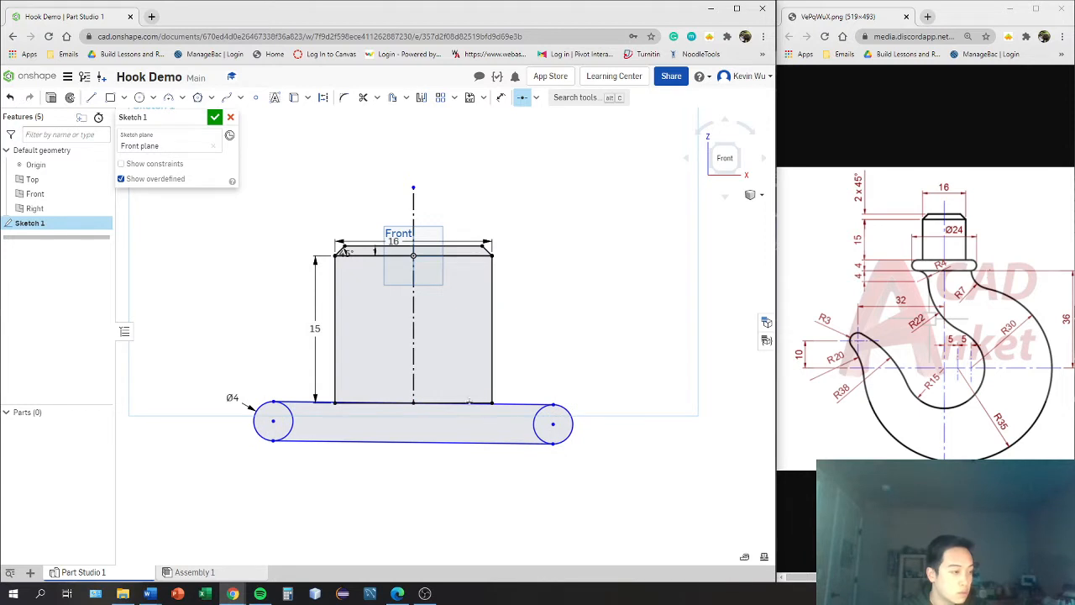
- Dimension the collar's overall width between the outer sides of the two circles and set it to 24
{"action": "scroll", "coordinate": [348, 418], "scroll_direction": "down", "scroll_amount": 3}
{"action": "scroll", "coordinate": [389, 408], "scroll_direction": "up", "scroll_amount": 8}
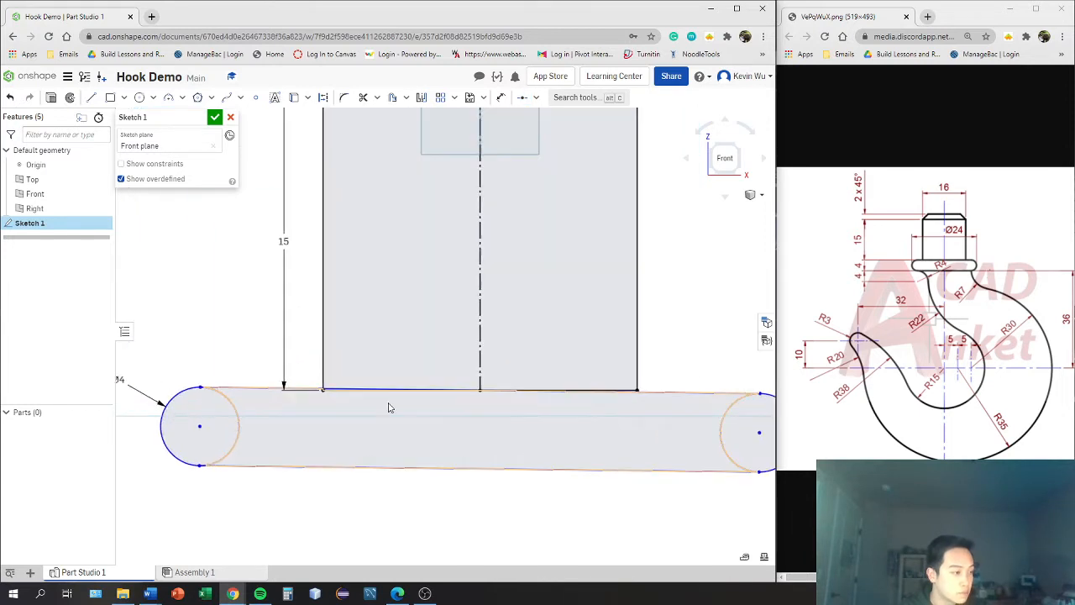
{"action": "scroll", "coordinate": [405, 398], "scroll_direction": "up", "scroll_amount": 3}
{"action": "scroll", "coordinate": [406, 399], "scroll_direction": "down", "scroll_amount": 4}
{"action": "scroll", "coordinate": [405, 398], "scroll_direction": "up", "scroll_amount": 4}
{"action": "scroll", "coordinate": [497, 428], "scroll_direction": "down", "scroll_amount": 4}
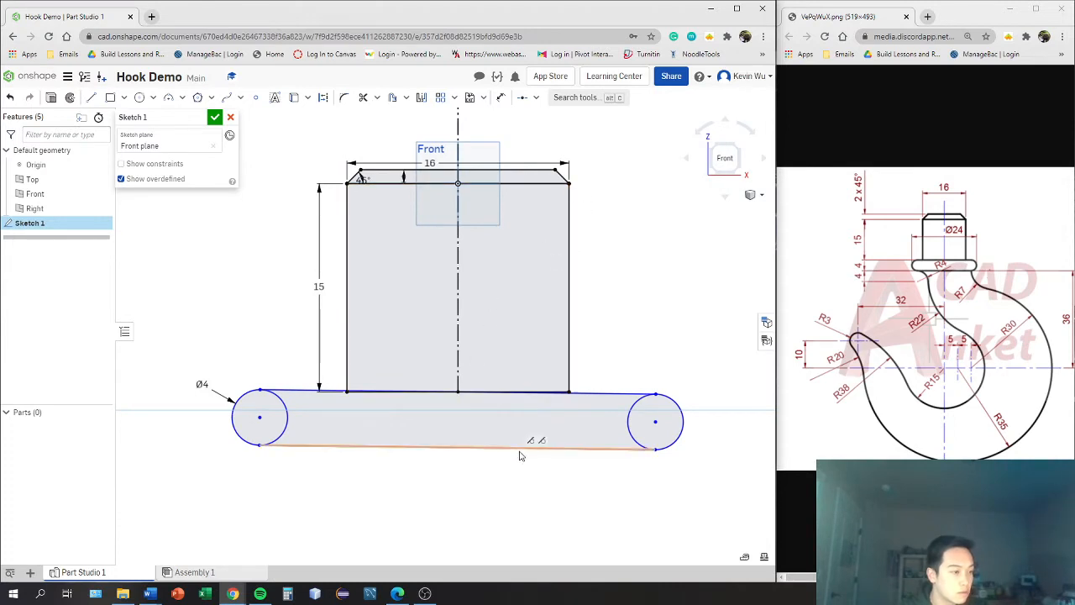
{"action": "left_click", "coordinate": [501, 97]}
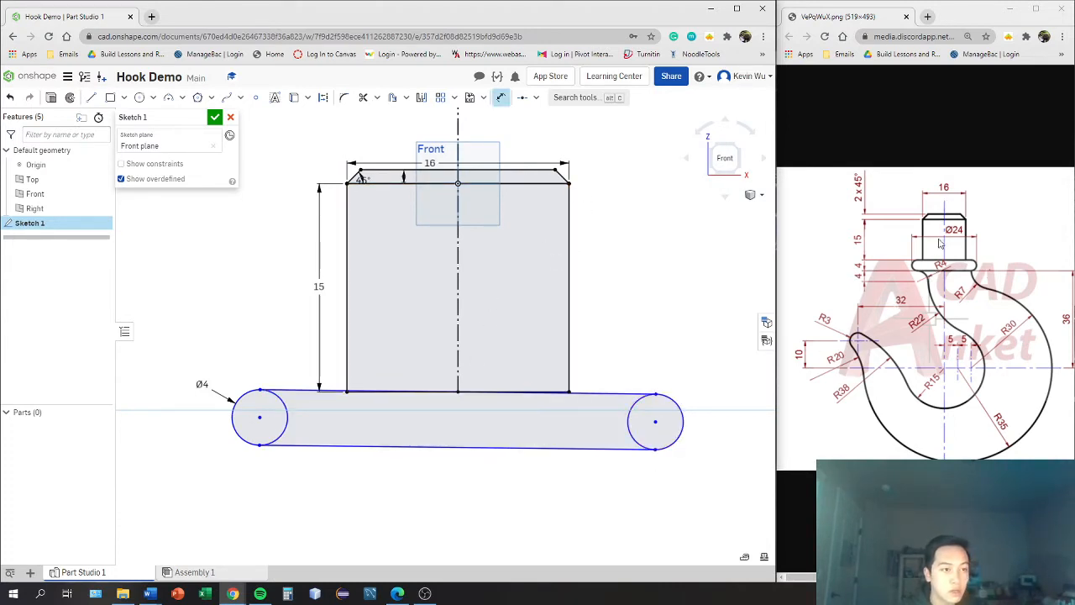
{"action": "left_click", "coordinate": [682, 432]}
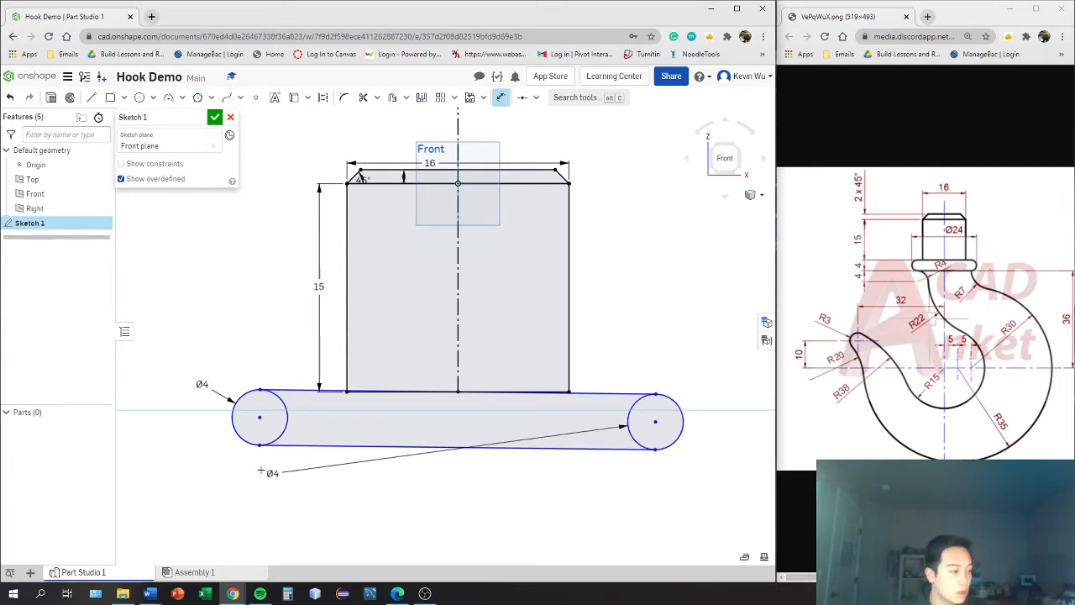
{"action": "left_click", "coordinate": [235, 417]}
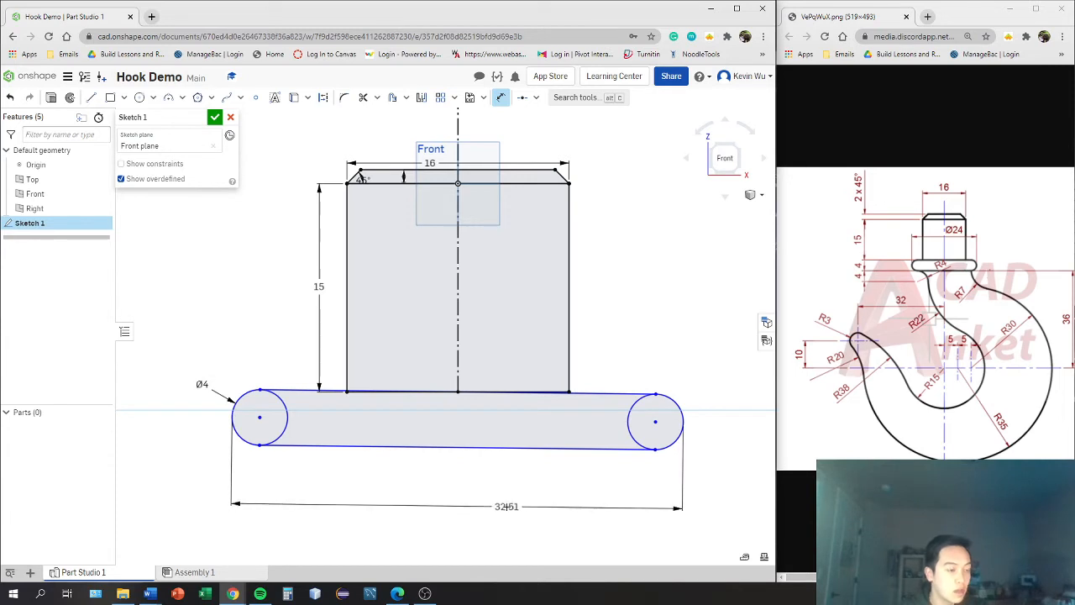
{"action": "left_click", "coordinate": [568, 516]}
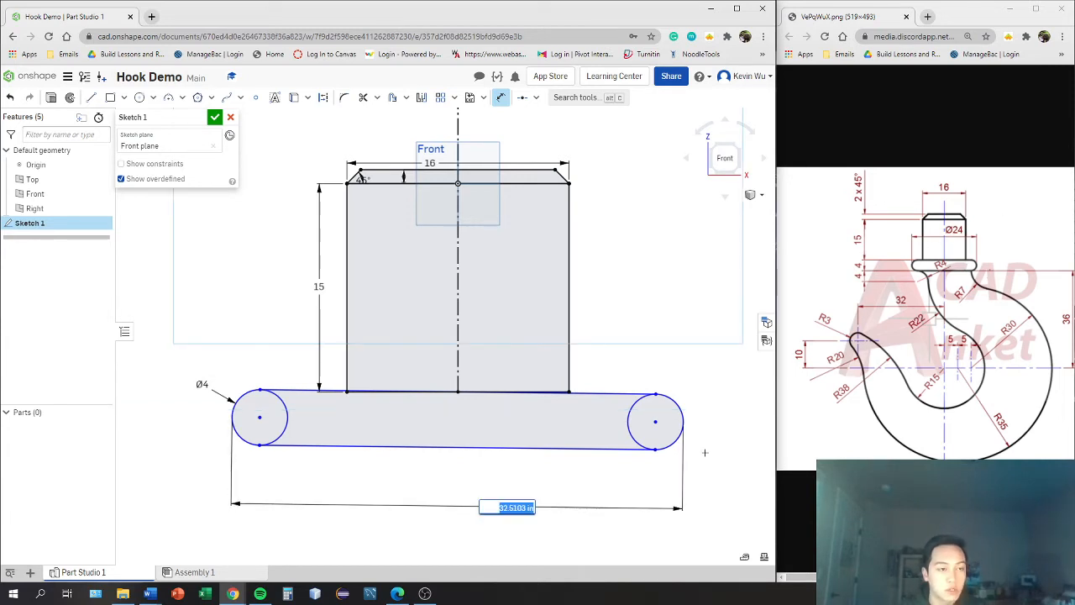
{"action": "type", "text": "3"}
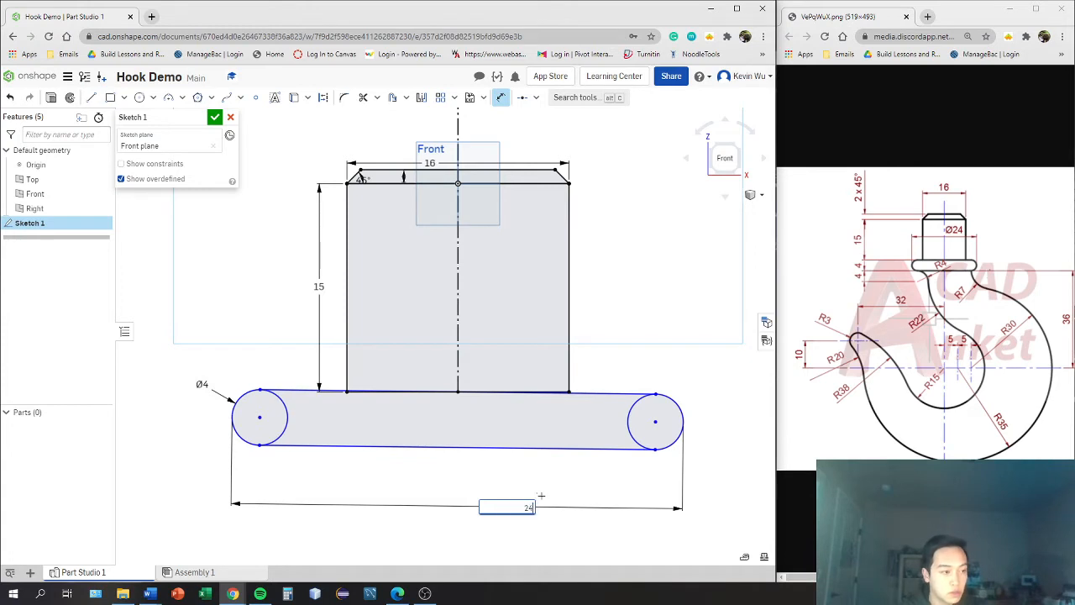
{"action": "type", "text": "4"}
{"action": "key", "text": "Return"}
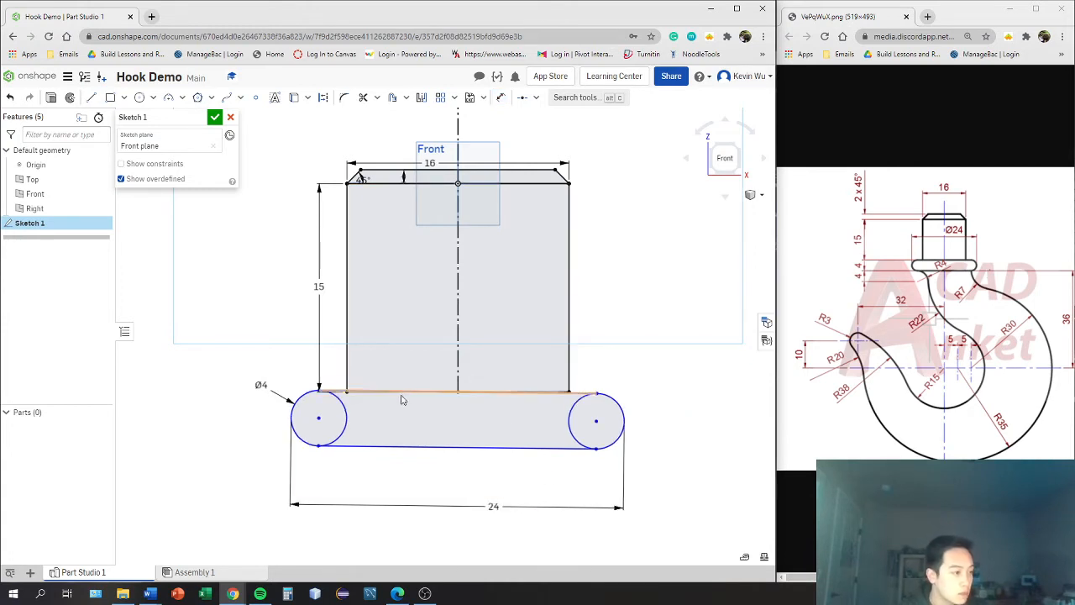
- Apply a Coincident constraint between the collar's upper line and the shank's bottom edge
{"action": "scroll", "coordinate": [403, 395], "scroll_direction": "up", "scroll_amount": 2}
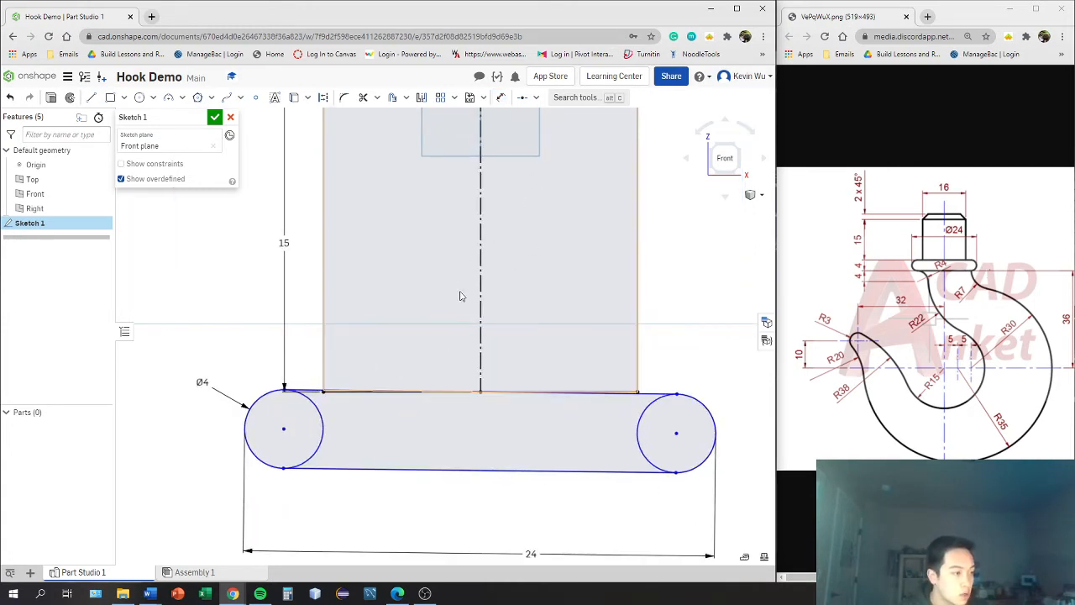
{"action": "scroll", "coordinate": [475, 261], "scroll_direction": "up", "scroll_amount": 2}
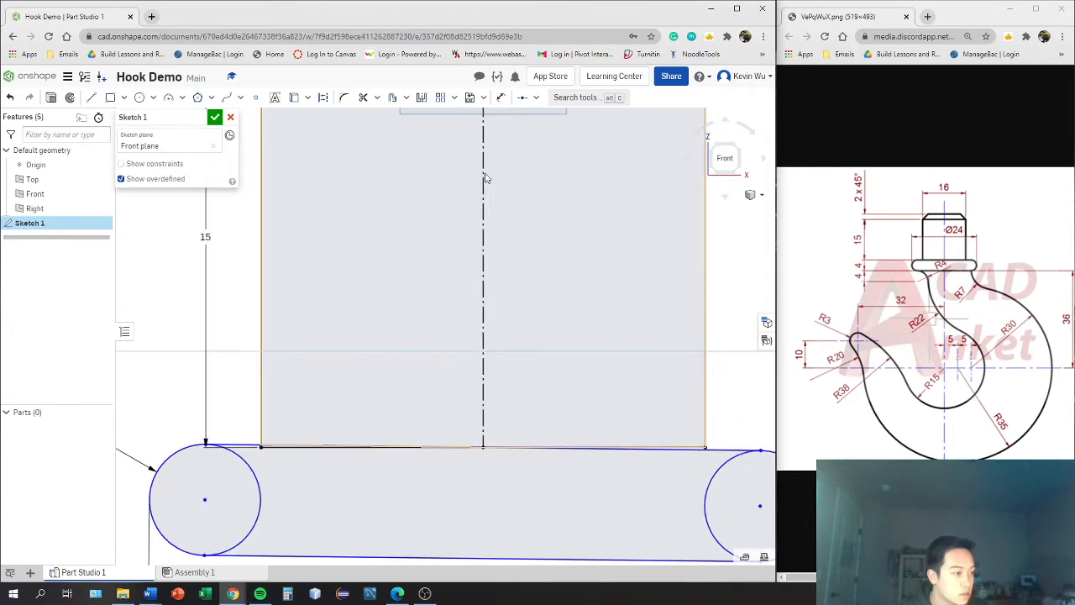
{"action": "left_click", "coordinate": [542, 99]}
{"action": "left_click", "coordinate": [538, 114]}
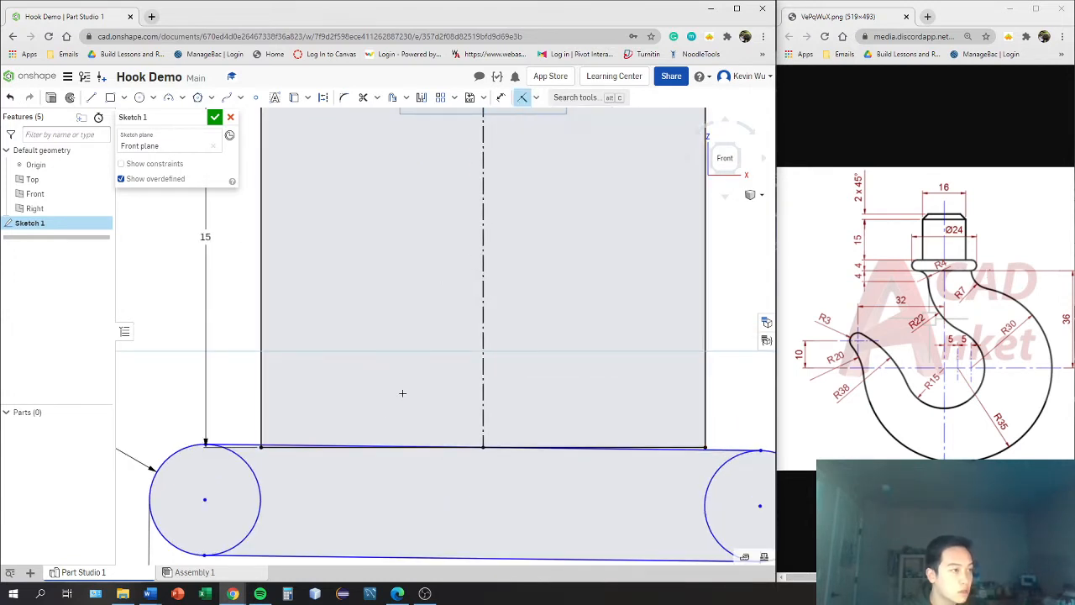
{"action": "left_click", "coordinate": [329, 446]}
{"action": "left_click", "coordinate": [299, 447]}
{"action": "scroll", "coordinate": [419, 407], "scroll_direction": "down", "scroll_amount": 1}
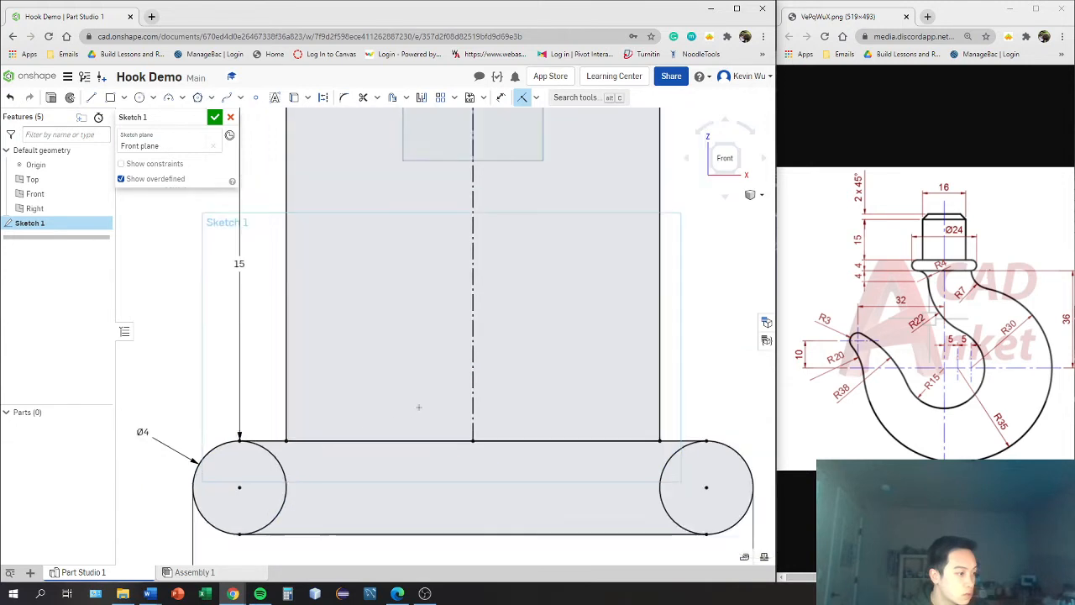
- Move the collar's 24 width dimension from below the collar to just above it
{"action": "scroll", "coordinate": [418, 408], "scroll_direction": "down", "scroll_amount": 2}
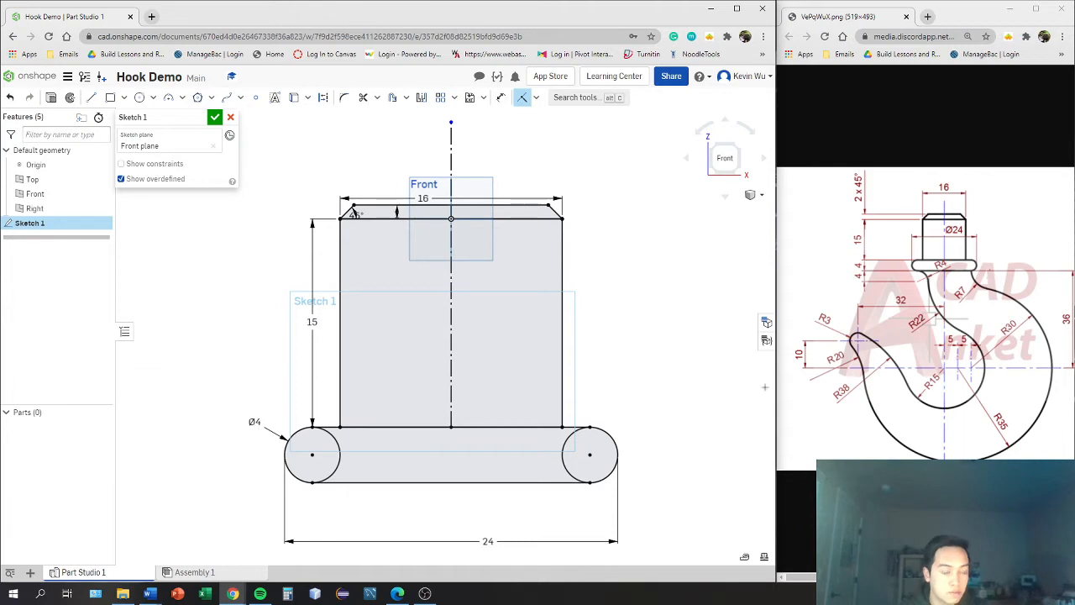
{"action": "key", "text": "Escape"}
{"action": "middle_click_drag", "start_coordinate": [617, 383], "coordinate": [631, 339]}
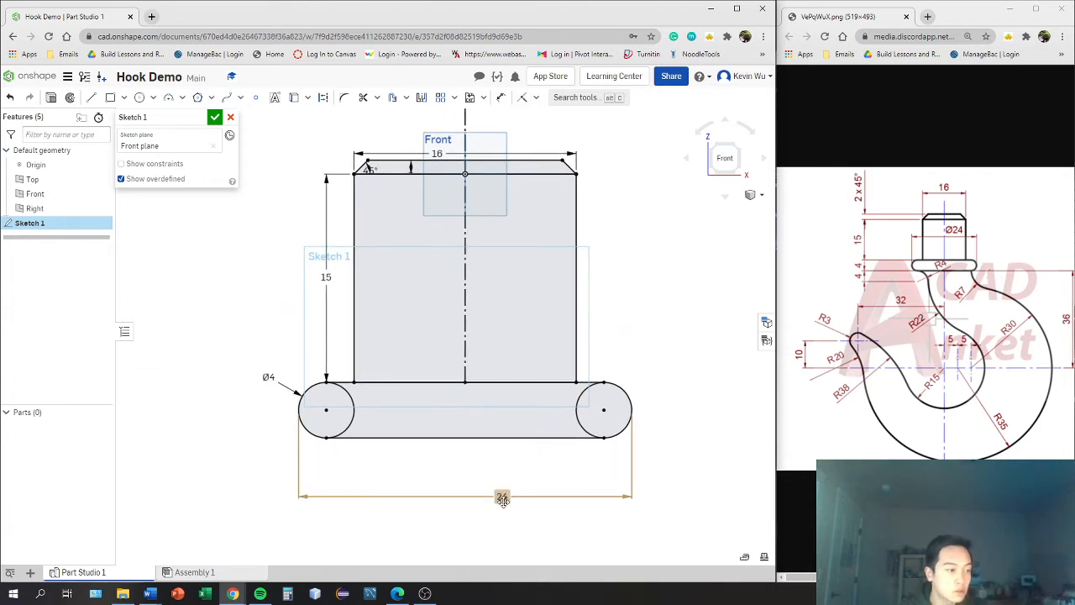
{"action": "mouse_move", "coordinate": [500, 496]}
{"action": "left_mouse_down"}
{"action": "mouse_move", "coordinate": [507, 396]}
{"action": "mouse_move", "coordinate": [480, 396]}
{"action": "mouse_move", "coordinate": [477, 344]}
{"action": "left_mouse_up"}
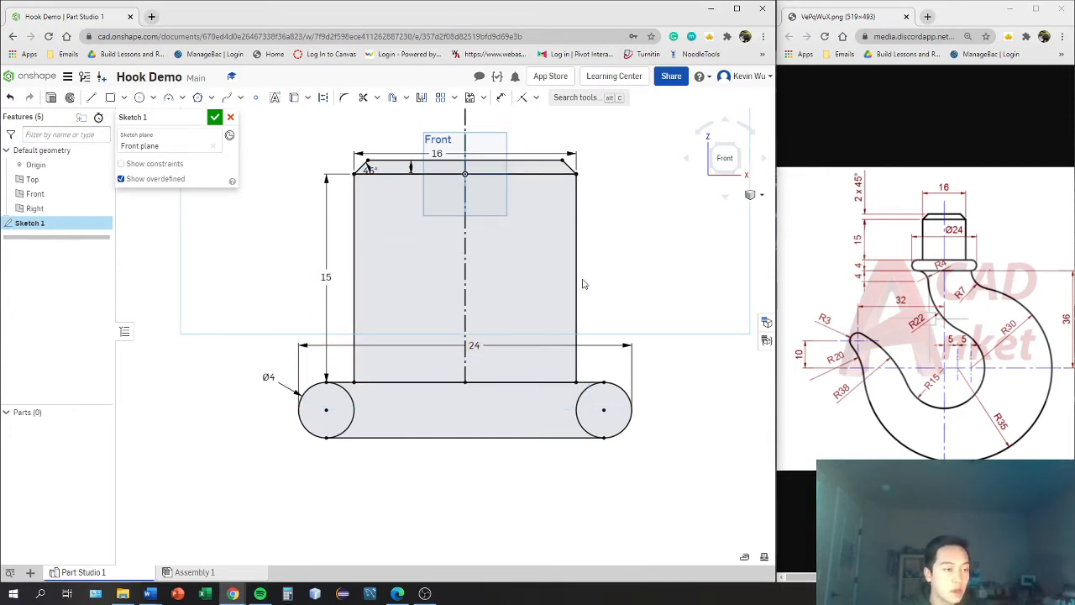
- Sketch a vertical line about 70 in long straight down from the midpoint of the shank's bottom edge
{"action": "scroll", "coordinate": [580, 283], "scroll_direction": "down", "scroll_amount": 3}
{"action": "scroll", "coordinate": [592, 290], "scroll_direction": "up", "scroll_amount": 1}
{"action": "scroll", "coordinate": [610, 315], "scroll_direction": "down", "scroll_amount": 4}
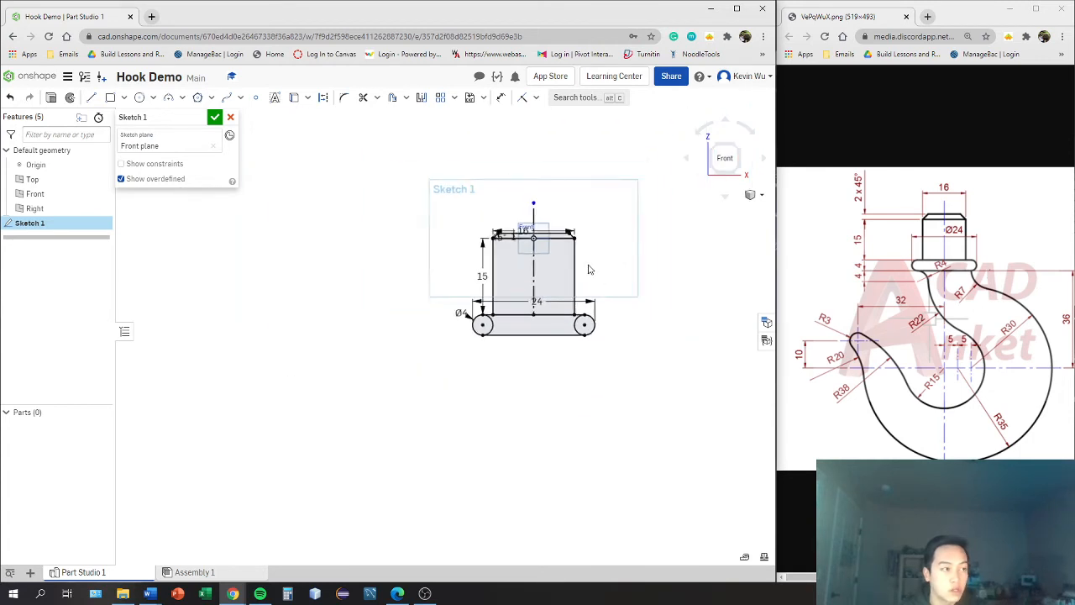
{"action": "scroll", "coordinate": [610, 315], "scroll_direction": "up", "scroll_amount": 1}
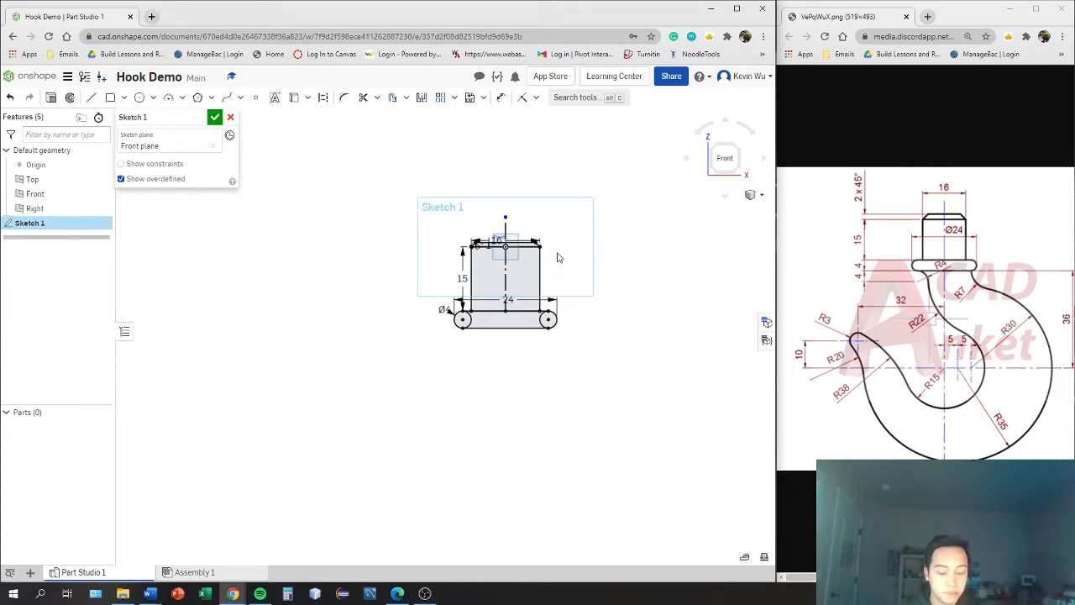
{"action": "key", "text": "l"}
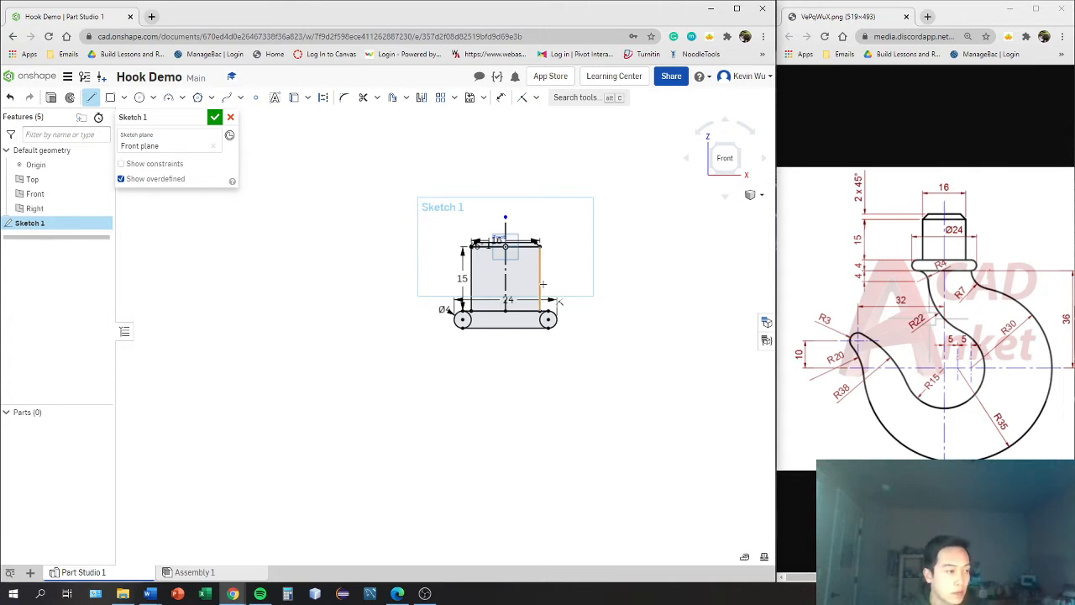
{"action": "scroll", "coordinate": [541, 278], "scroll_direction": "up", "scroll_amount": 2}
{"action": "mouse_move", "coordinate": [539, 272]}
{"action": "middle_mouse_down"}
{"action": "mouse_move", "coordinate": [527, 234]}
{"action": "mouse_move", "coordinate": [564, 179]}
{"action": "middle_mouse_up"}
{"action": "scroll", "coordinate": [511, 207], "scroll_direction": "down", "scroll_amount": 1}
{"action": "scroll", "coordinate": [554, 217], "scroll_direction": "up", "scroll_amount": 2}
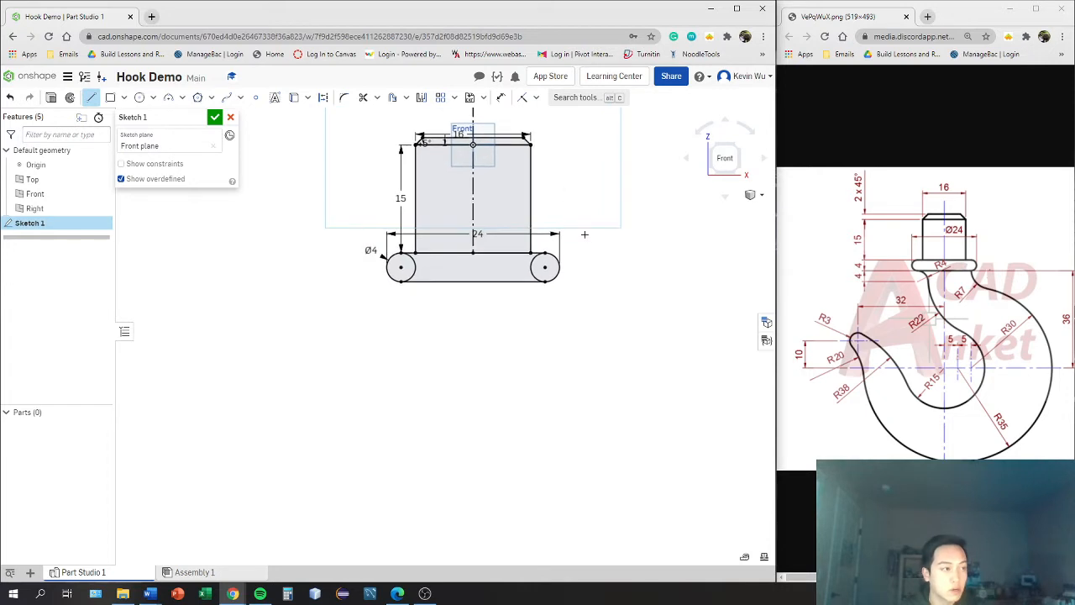
{"action": "middle_click_drag", "start_coordinate": [582, 234], "coordinate": [566, 203]}
{"action": "scroll", "coordinate": [567, 202], "scroll_direction": "down", "scroll_amount": 2}
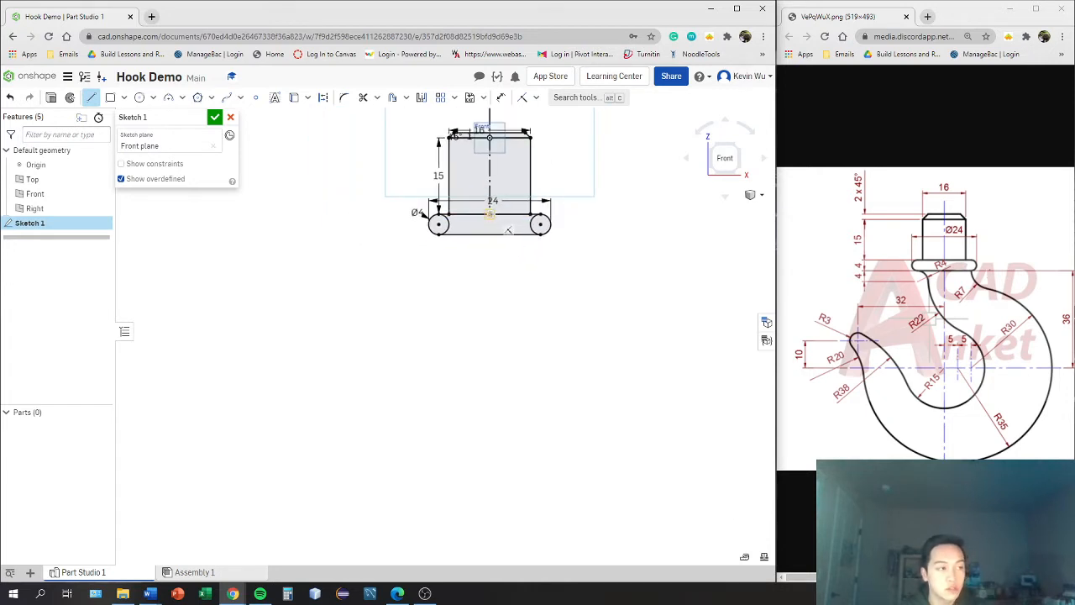
{"action": "left_click", "coordinate": [490, 214]}
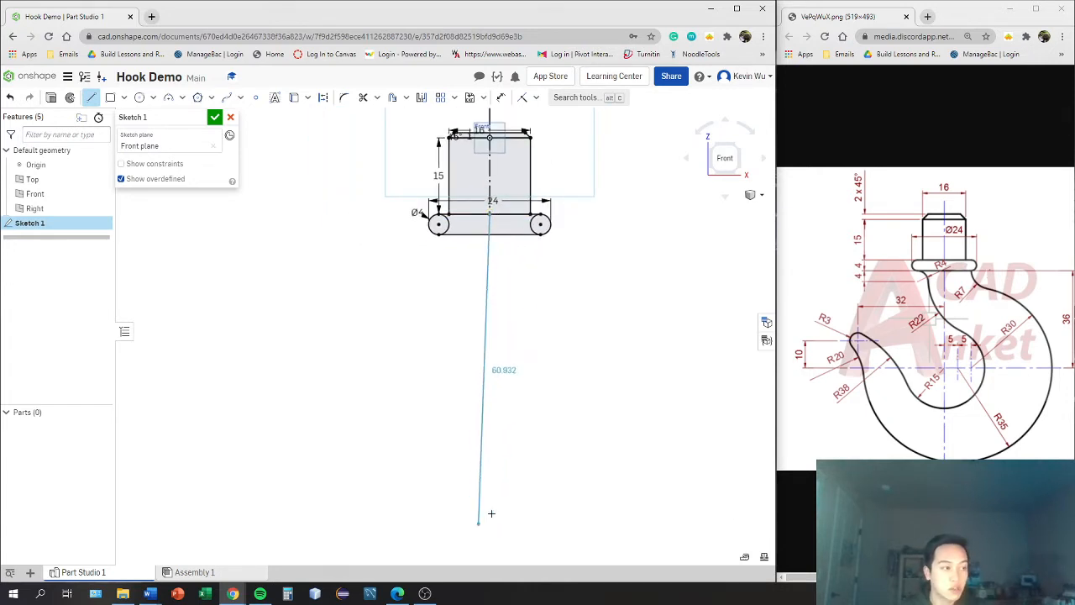
{"action": "middle_click_drag", "start_coordinate": [490, 513], "coordinate": [490, 431]}
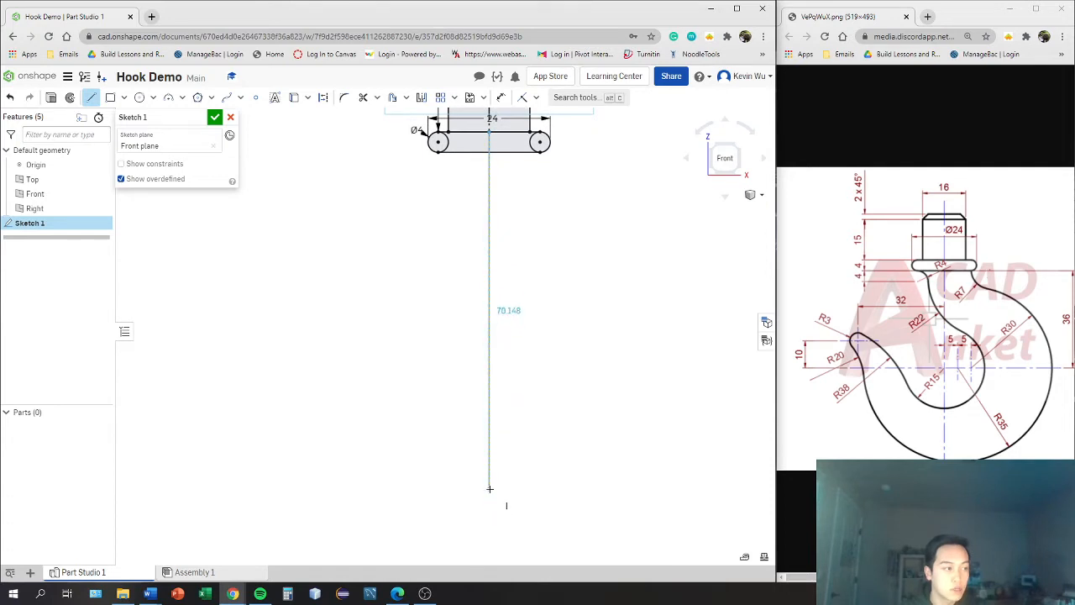
{"action": "left_click", "coordinate": [489, 489]}
{"action": "key", "text": "Escape"}
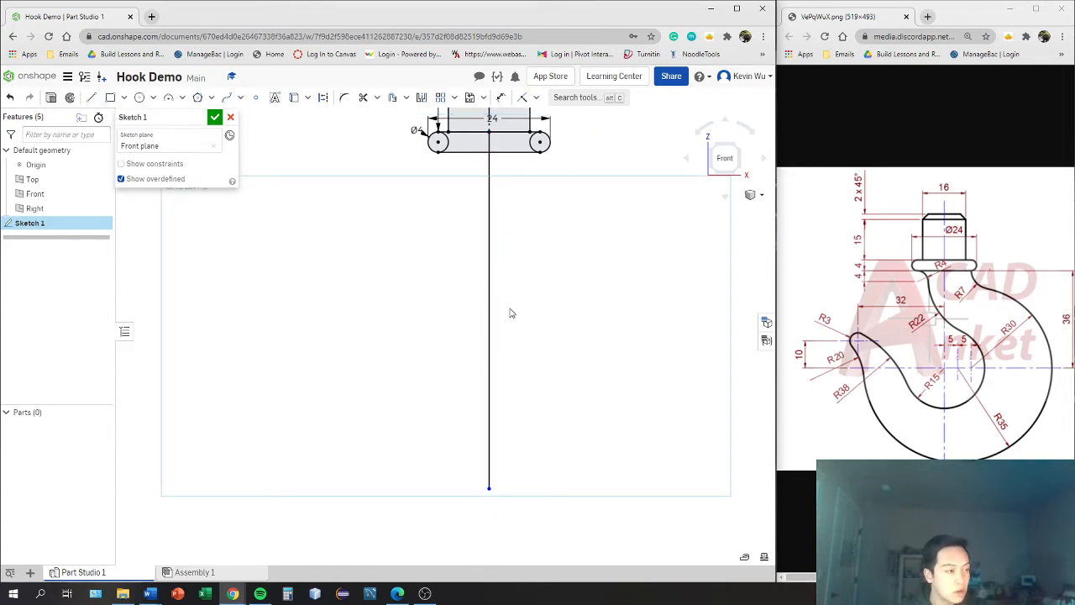
- Convert the vertical line below the shank to construction geometry
{"action": "key", "text": "d"}
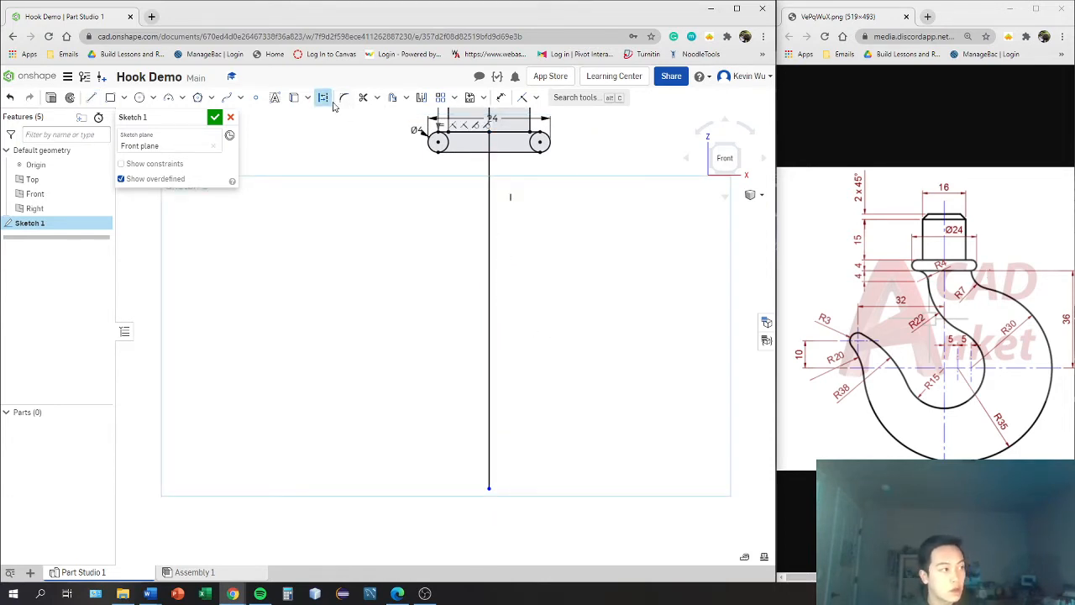
{"action": "left_click", "coordinate": [491, 273]}
{"action": "key", "text": "q"}
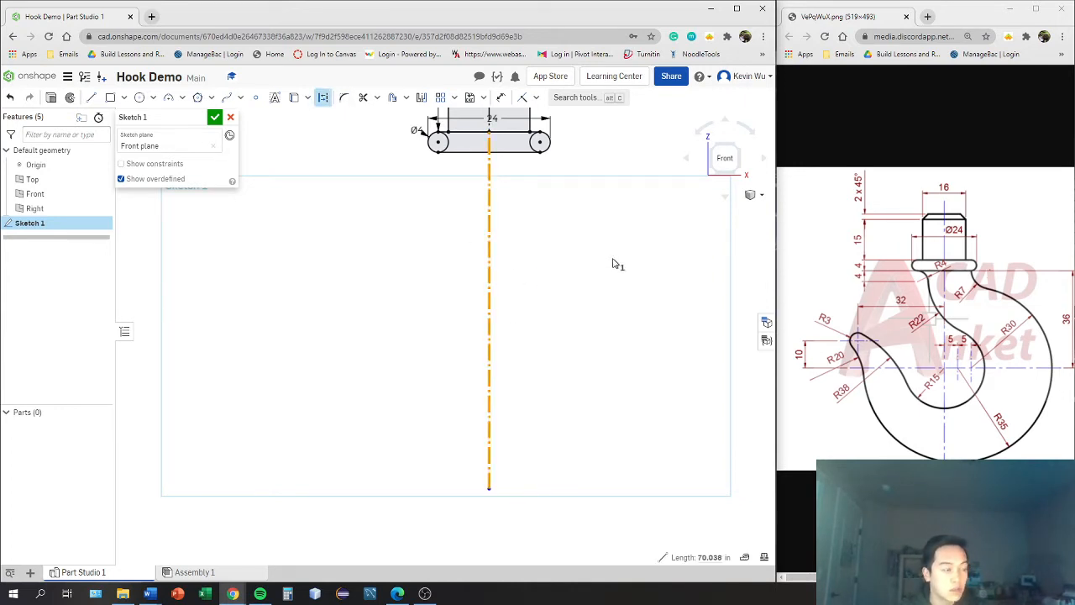
{"action": "middle_click_drag", "start_coordinate": [575, 237], "coordinate": [596, 298]}
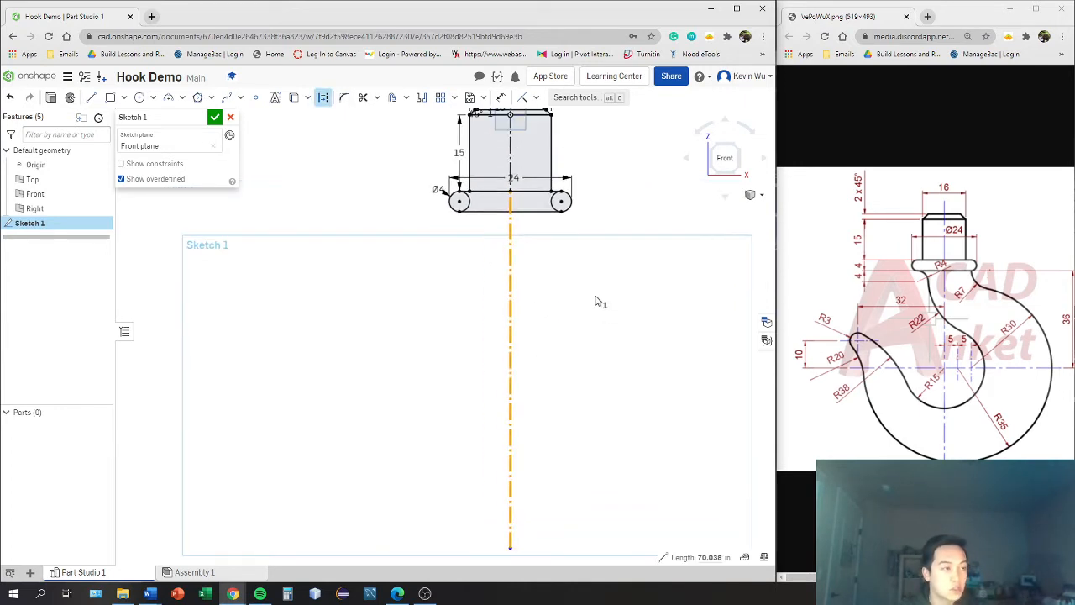
- Sketch a horizontal construction line crossing the vertical centreline below the collar
{"action": "left_click", "coordinate": [725, 162]}
{"action": "mouse_move", "coordinate": [499, 322]}
{"action": "middle_mouse_down"}
{"action": "mouse_move", "coordinate": [499, 235]}
{"action": "mouse_move", "coordinate": [496, 250]}
{"action": "middle_mouse_up"}
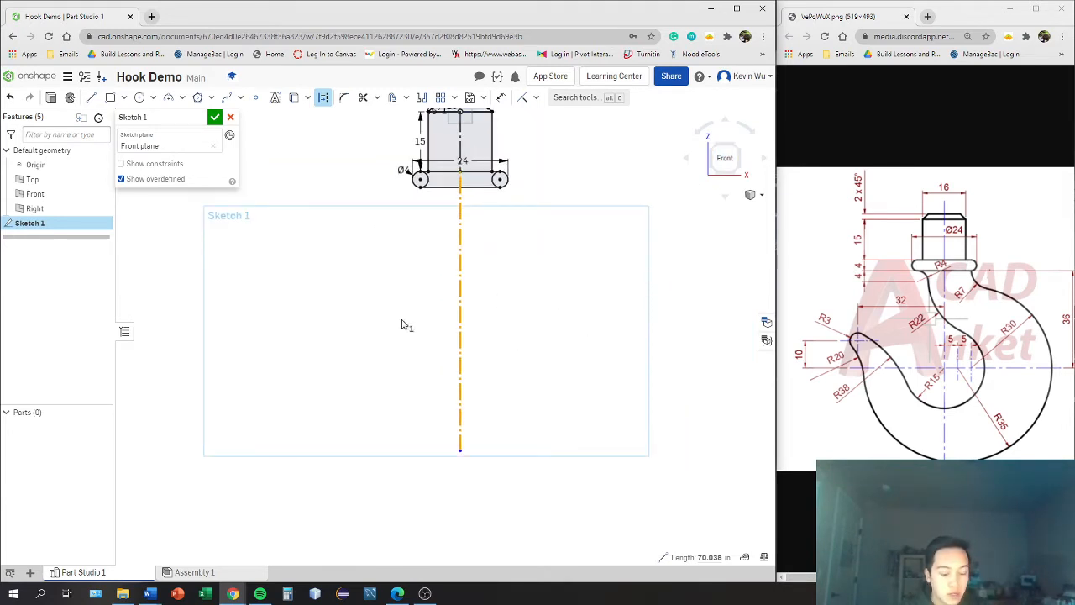
{"action": "key", "text": "l"}
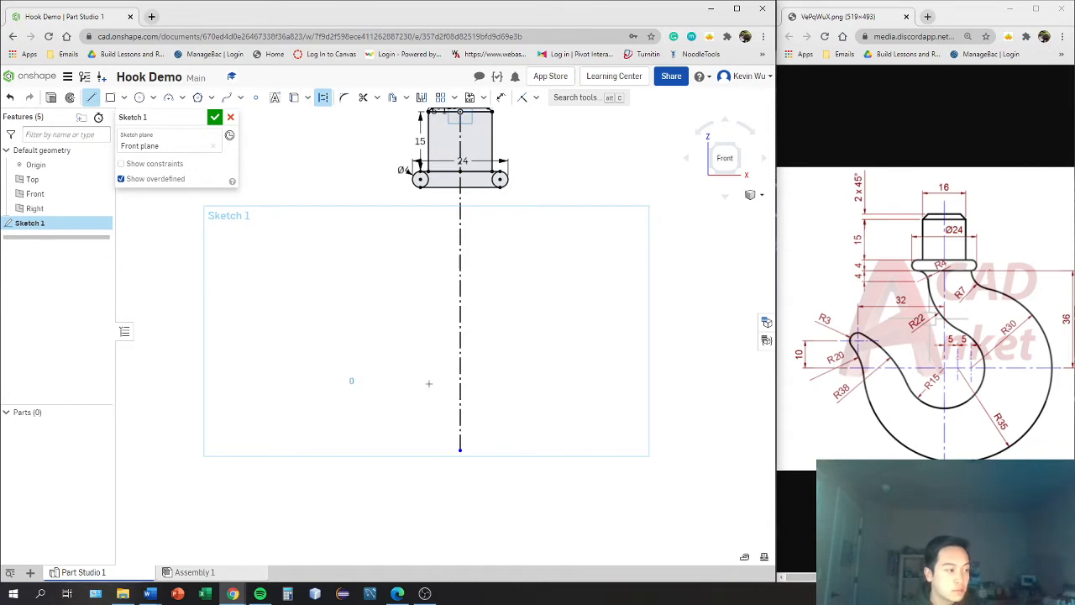
{"action": "left_click", "coordinate": [580, 380]}
{"action": "key", "text": "Escape"}
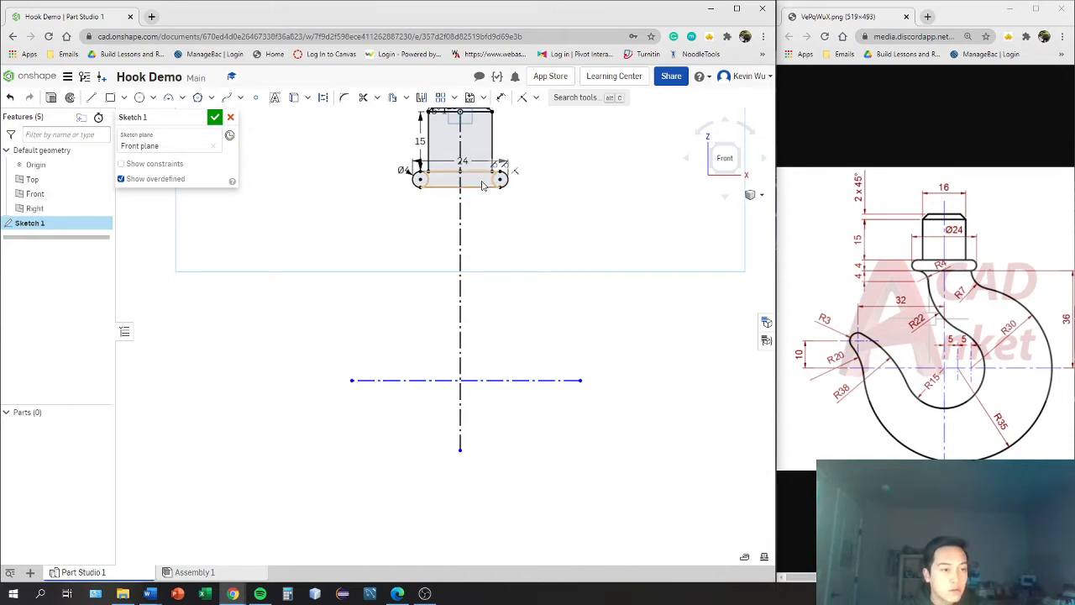
- Dimension the distance from the collar's lower line to the horizontal construction line and set it to 36
{"action": "key", "text": "u"}
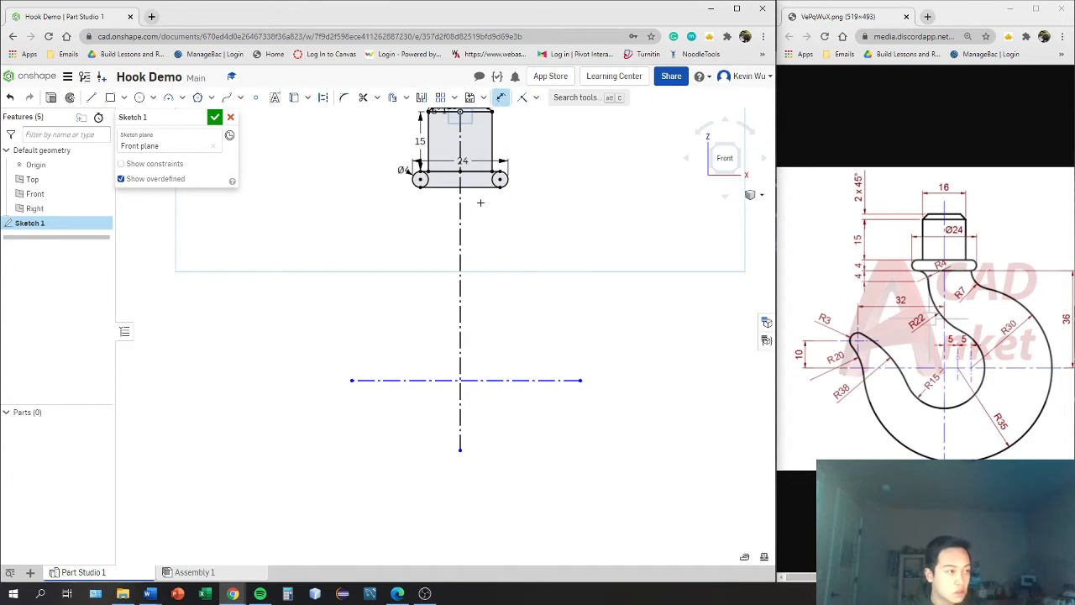
{"action": "left_click", "coordinate": [475, 188]}
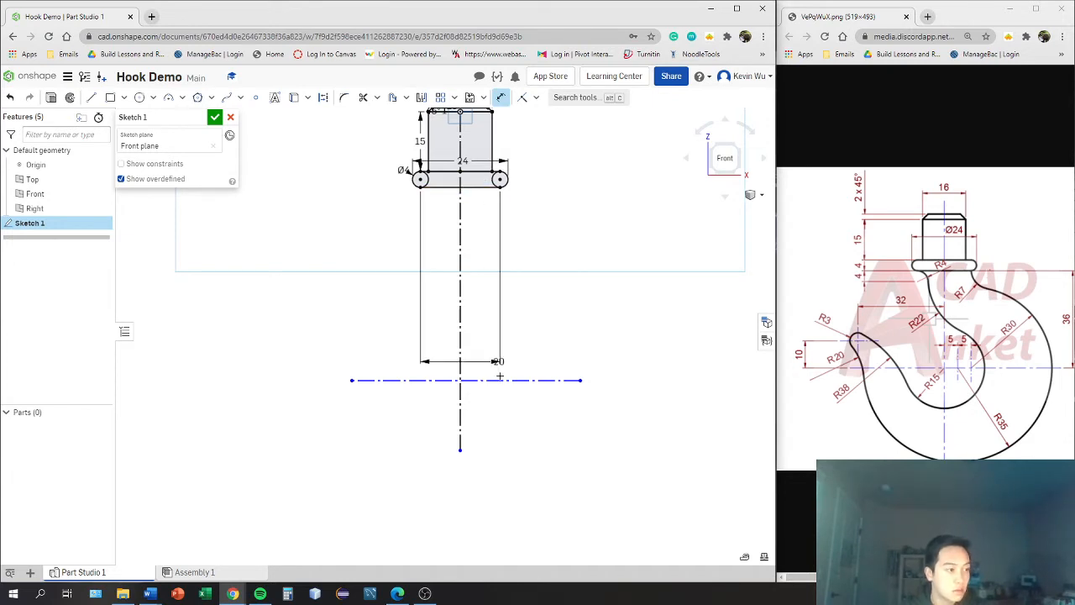
{"action": "left_click", "coordinate": [502, 381]}
{"action": "left_click", "coordinate": [507, 286]}
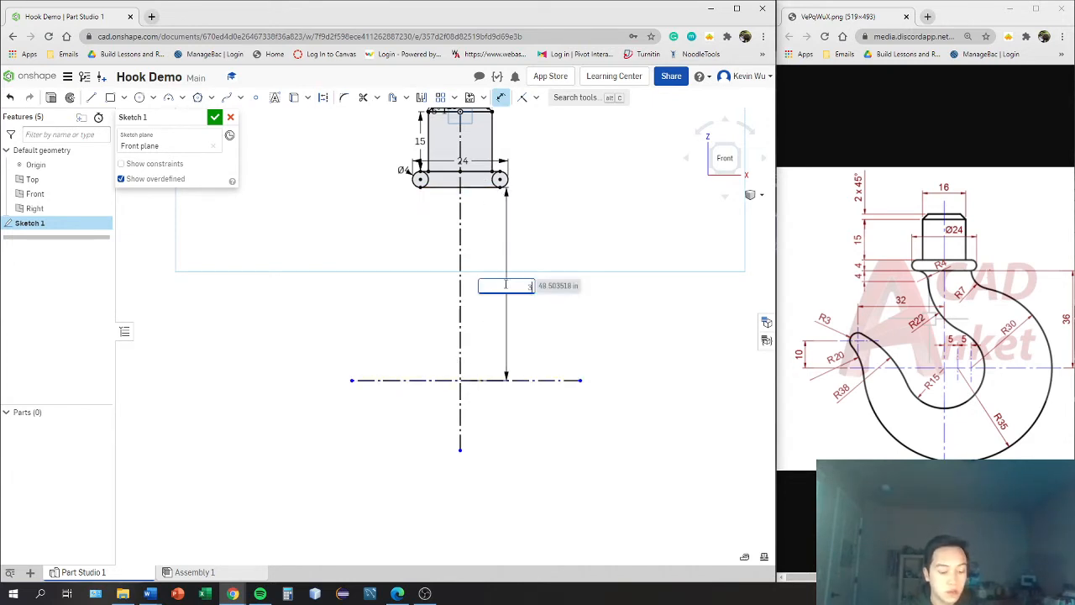
{"action": "type", "text": "36"}
{"action": "key", "text": "Return"}
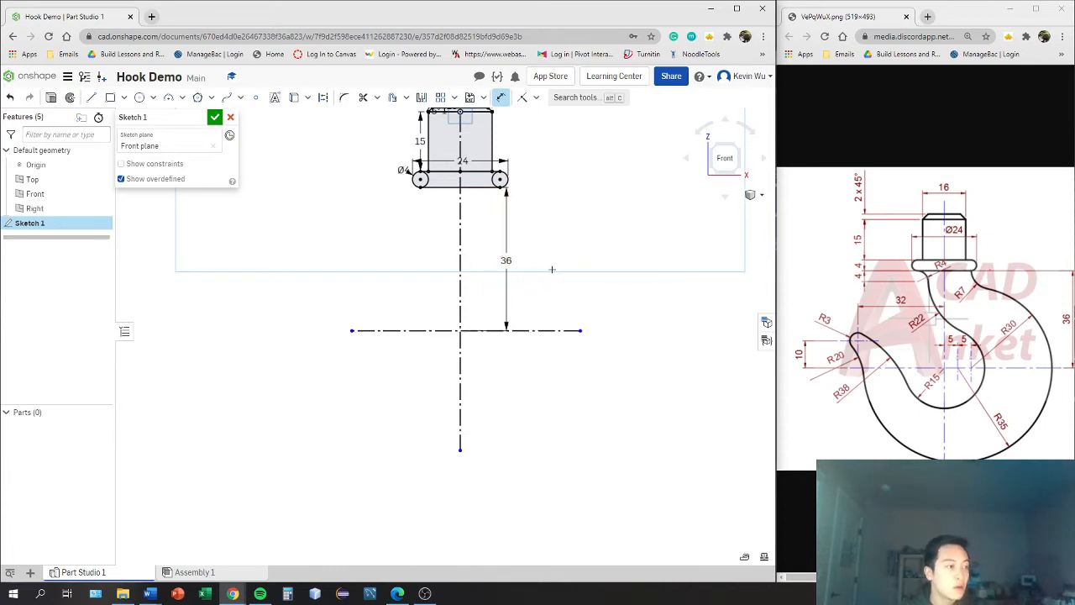
- Sketch a circle about 5.5 in in diameter directly below the collar's left circle, touching its lowest point
{"action": "scroll", "coordinate": [486, 300], "scroll_direction": "up", "scroll_amount": 3}
{"action": "scroll", "coordinate": [532, 336], "scroll_direction": "down", "scroll_amount": 2}
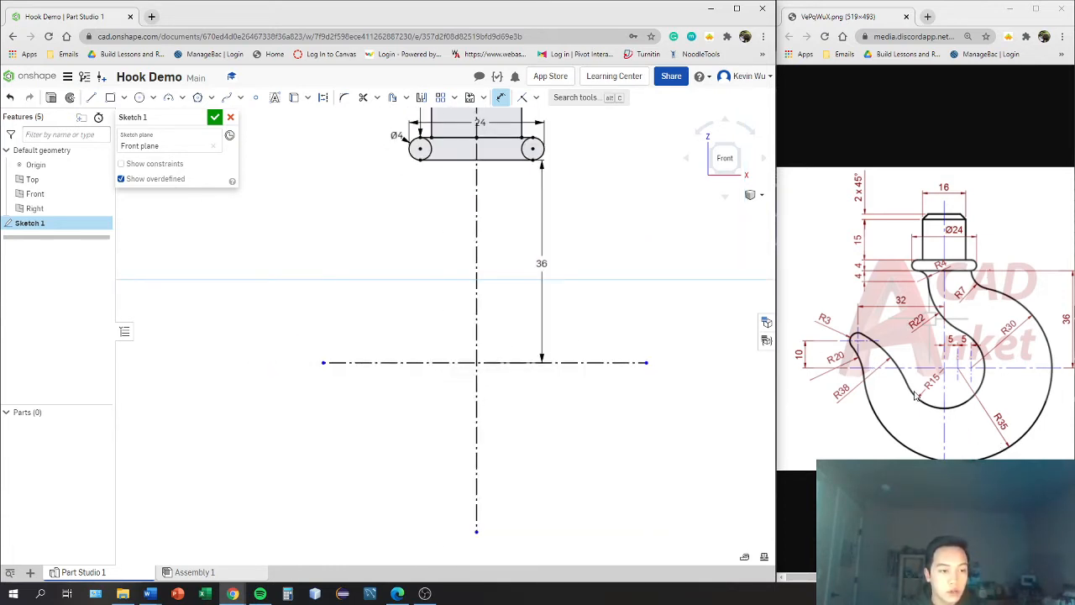
{"action": "middle_click_drag", "start_coordinate": [588, 314], "coordinate": [613, 347]}
{"action": "middle_click_drag", "start_coordinate": [502, 240], "coordinate": [510, 273]}
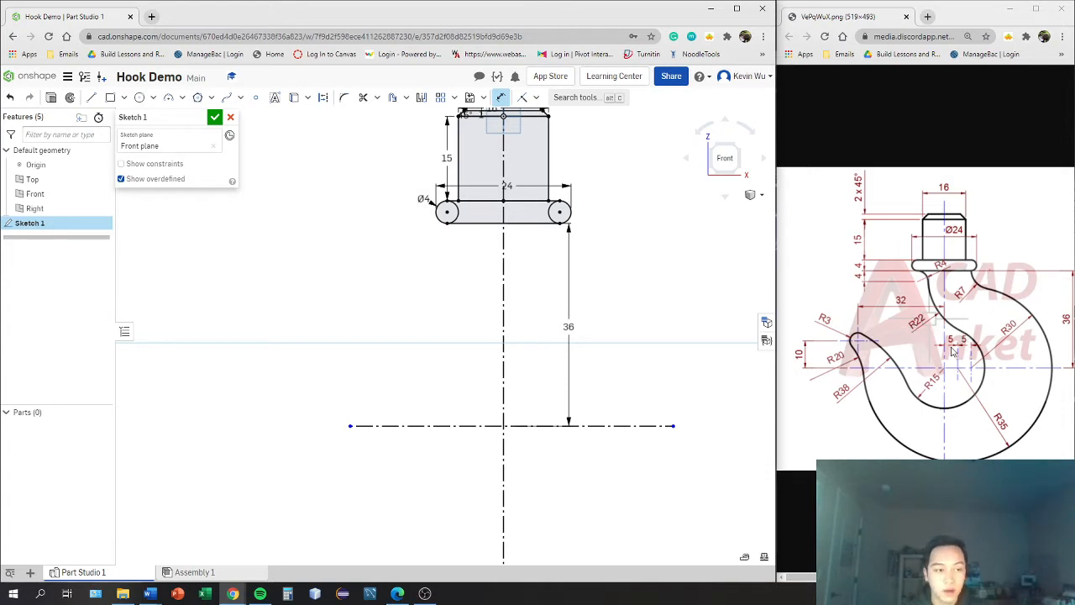
{"action": "scroll", "coordinate": [557, 282], "scroll_direction": "up", "scroll_amount": 3}
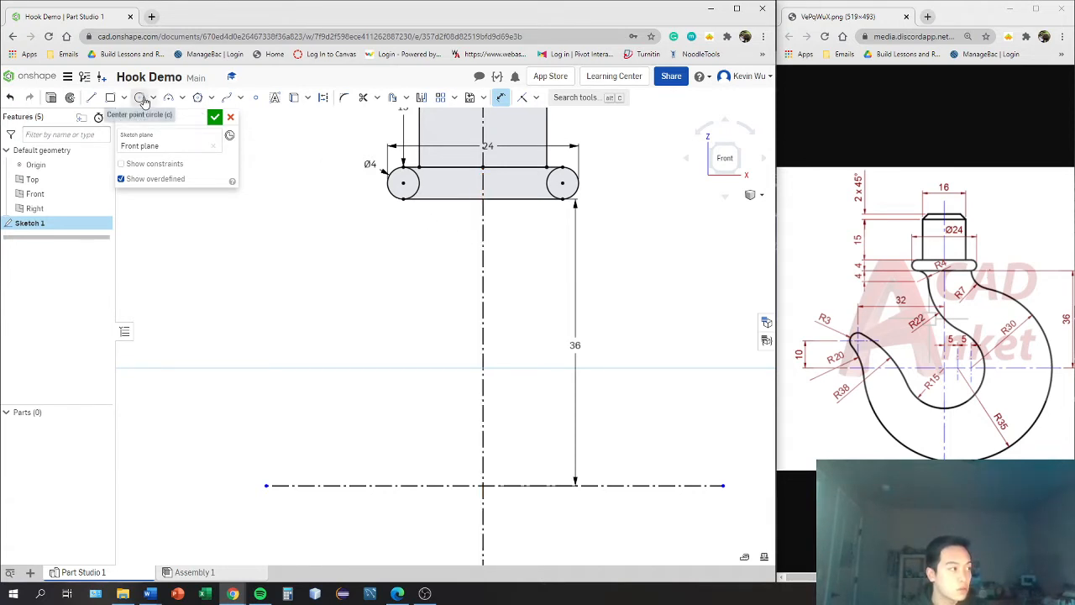
{"action": "key", "text": "c"}
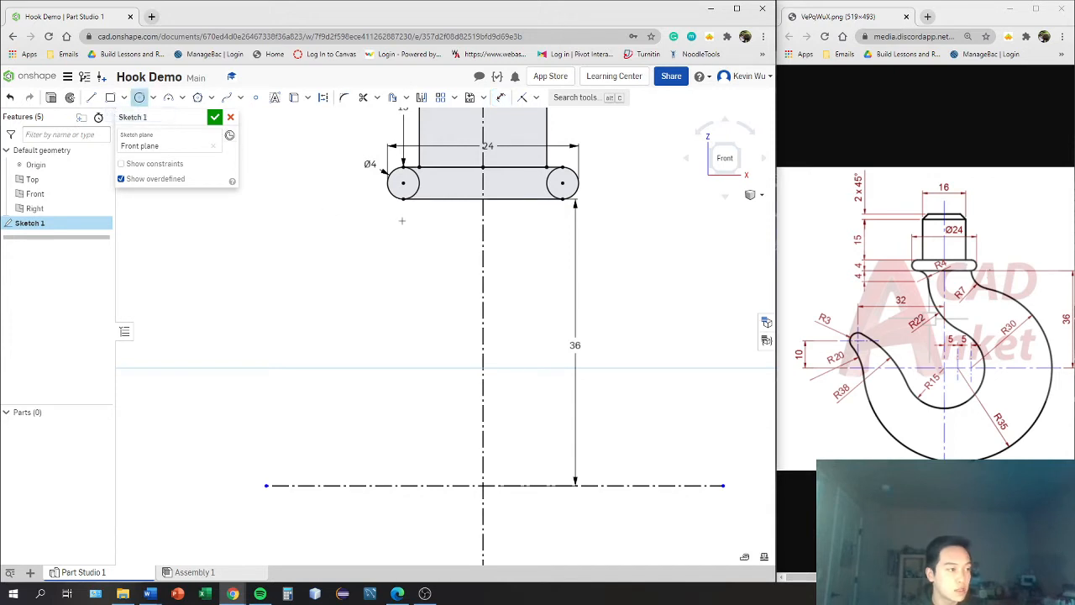
{"action": "left_click", "coordinate": [404, 221]}
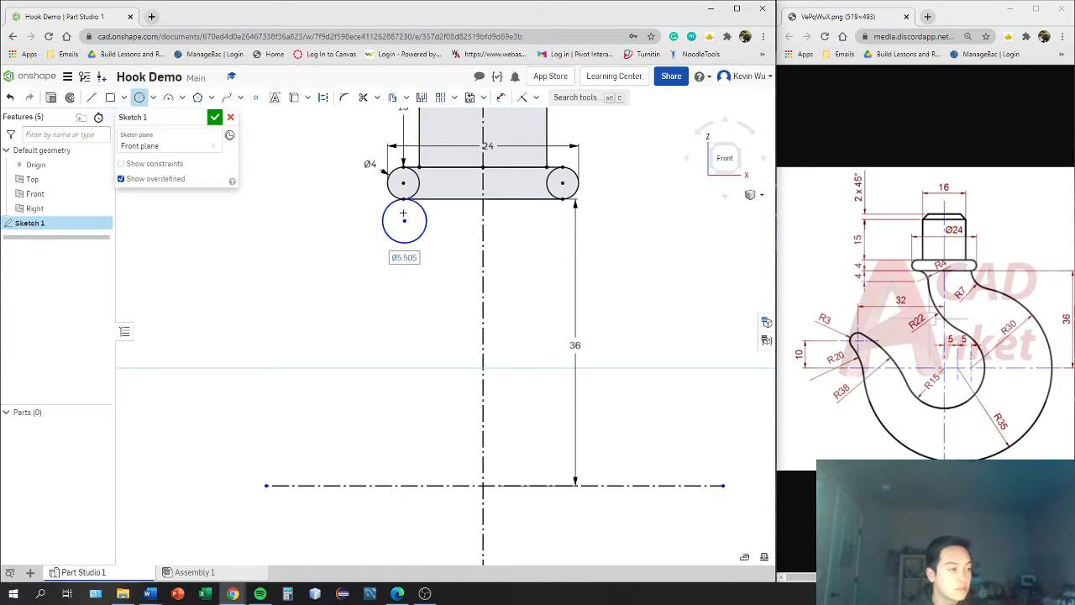
{"action": "left_click", "coordinate": [410, 218]}
- Apply an Equal constraint between the collar's left circle and the new circle beneath it
{"action": "scroll", "coordinate": [407, 212], "scroll_direction": "up", "scroll_amount": 5}
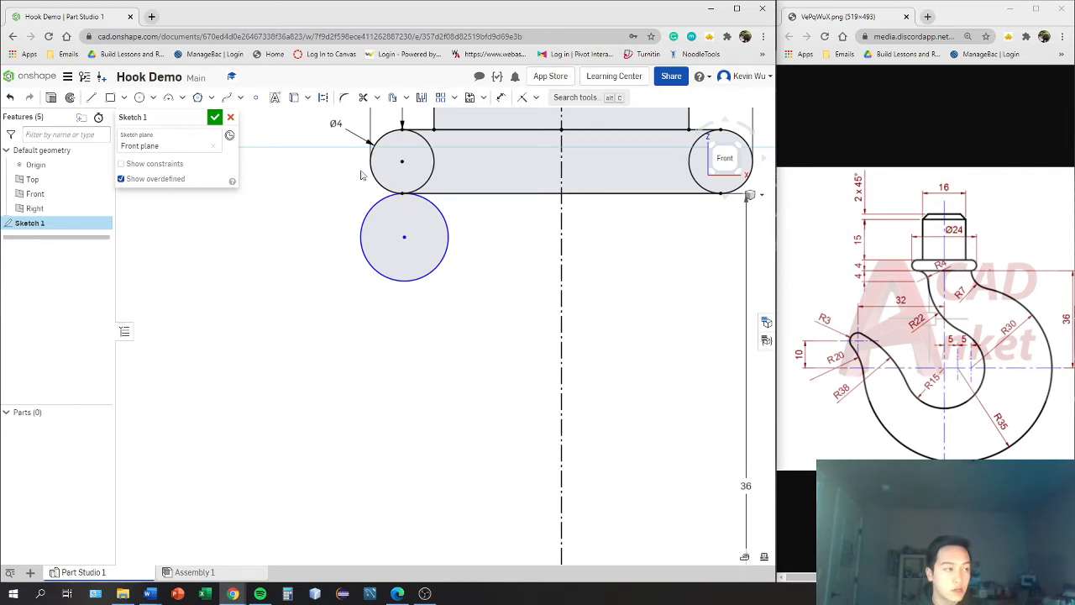
{"action": "left_click", "coordinate": [434, 178]}
{"action": "left_click", "coordinate": [442, 212]}
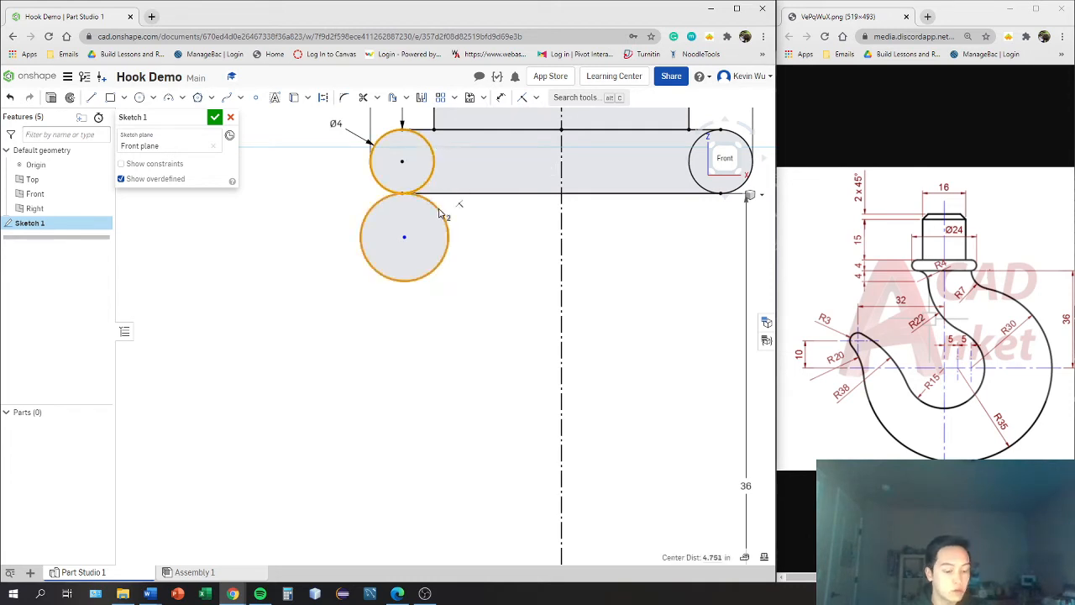
{"action": "key", "text": "e"}
{"action": "scroll", "coordinate": [421, 219], "scroll_direction": "up", "scroll_amount": 2}
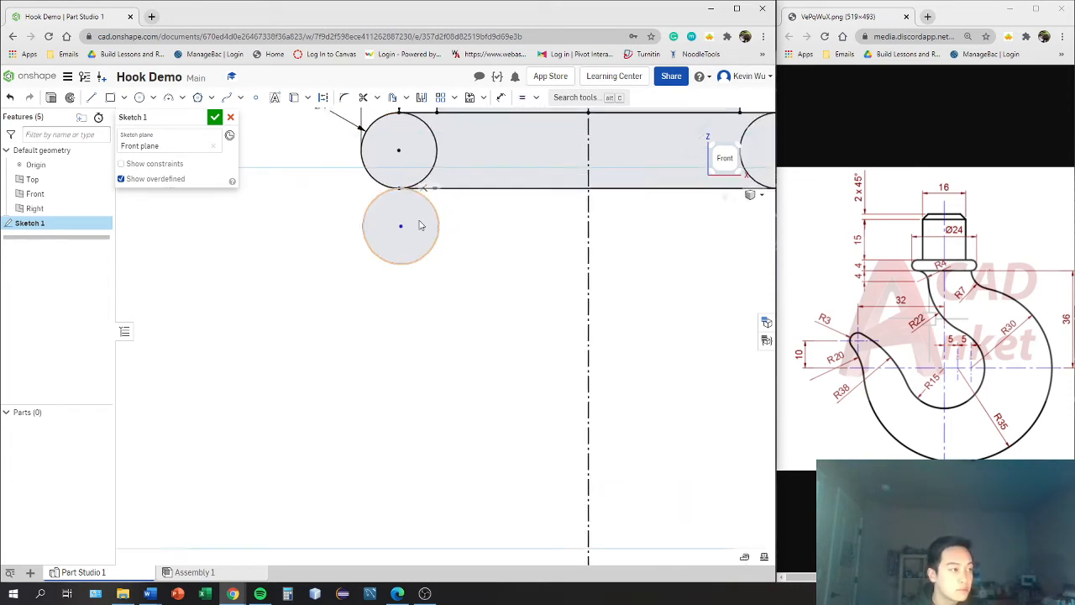
- Apply a Tangent constraint between the circle beneath the collar and the collar's lower line
{"action": "left_click", "coordinate": [536, 97]}
{"action": "left_click", "coordinate": [545, 172]}
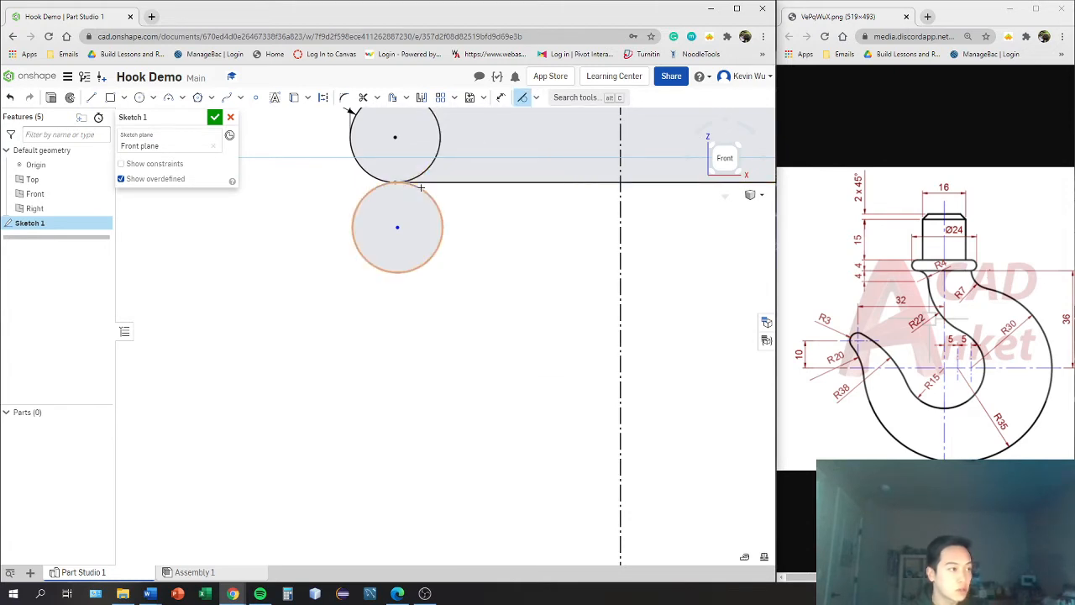
{"action": "left_click", "coordinate": [421, 187]}
{"action": "left_click", "coordinate": [420, 187]}
{"action": "left_click", "coordinate": [423, 183]}
{"action": "left_click", "coordinate": [422, 188]}
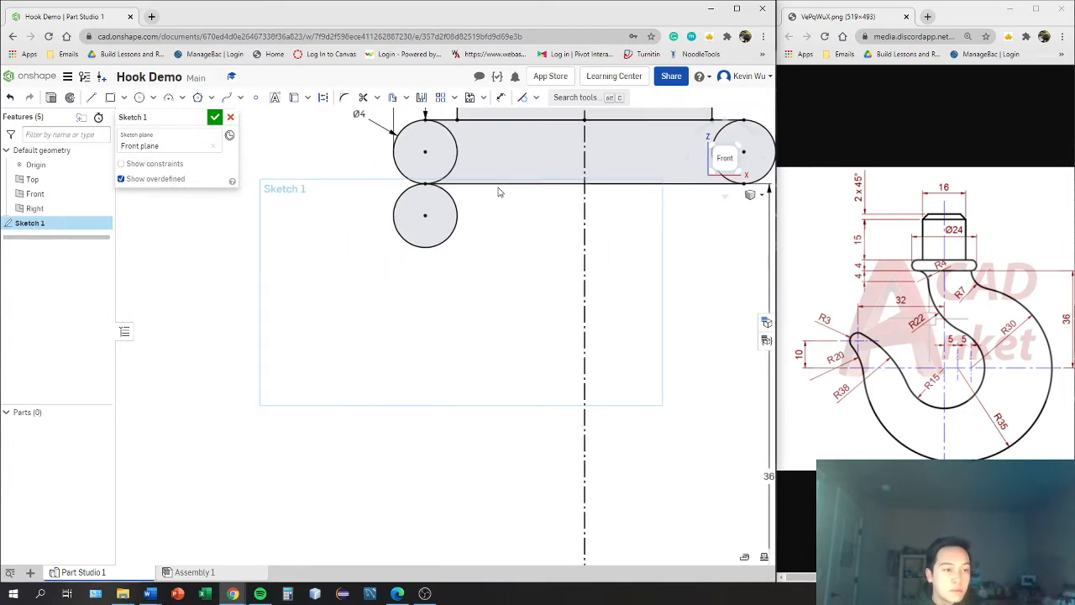
- Sketch a circle about 38.5 in in diameter centred on the intersection of the vertical and horizontal construction lines
{"action": "scroll", "coordinate": [499, 193], "scroll_direction": "down", "scroll_amount": 2}
{"action": "scroll", "coordinate": [579, 225], "scroll_direction": "down", "scroll_amount": 1}
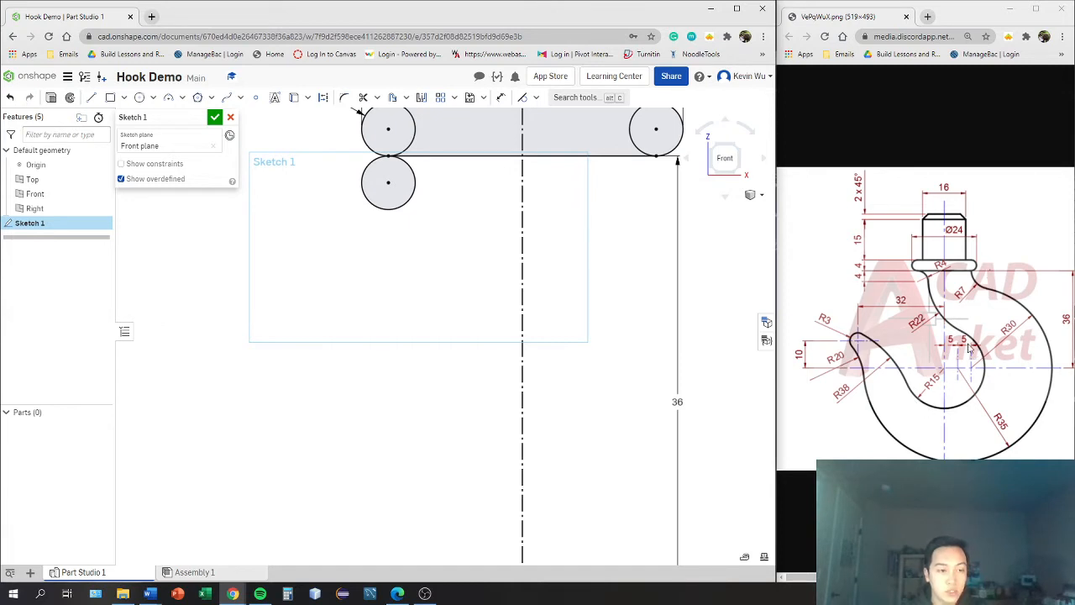
{"action": "scroll", "coordinate": [535, 338], "scroll_direction": "down", "scroll_amount": 3}
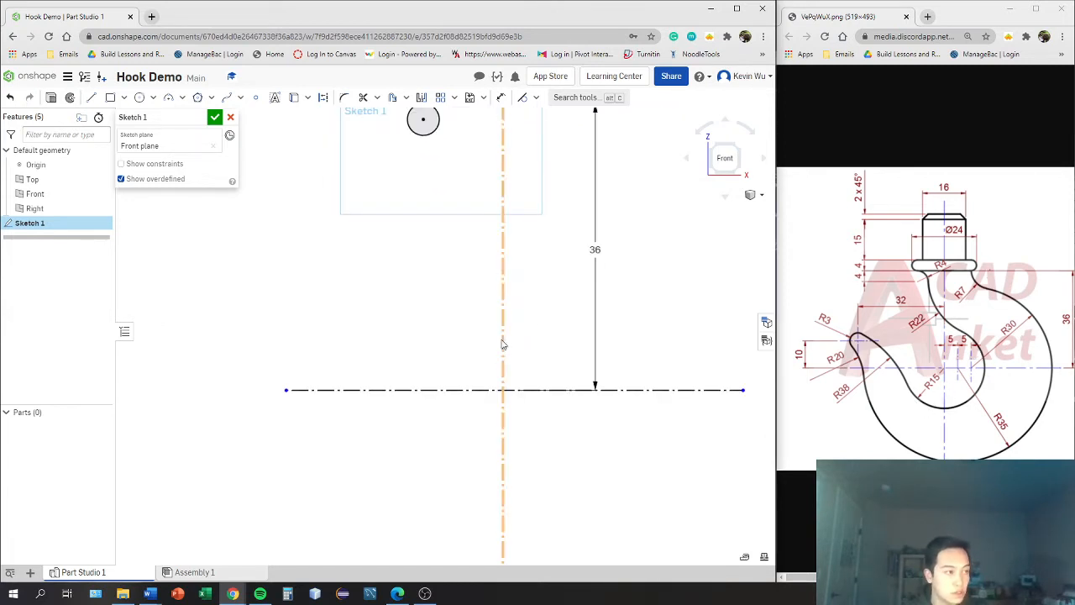
{"action": "key", "text": "c"}
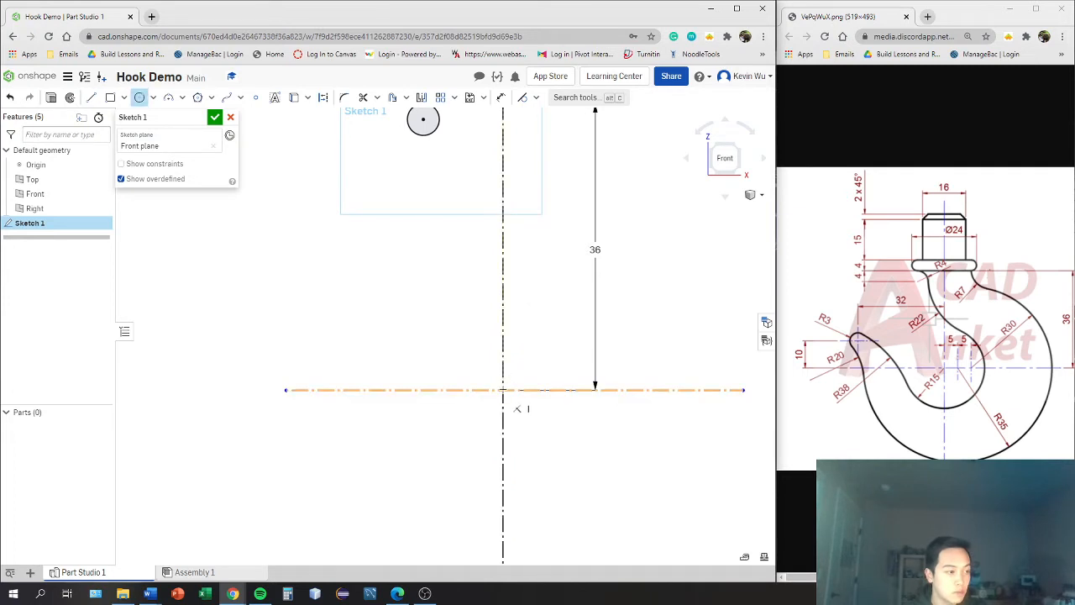
{"action": "left_click", "coordinate": [503, 389]}
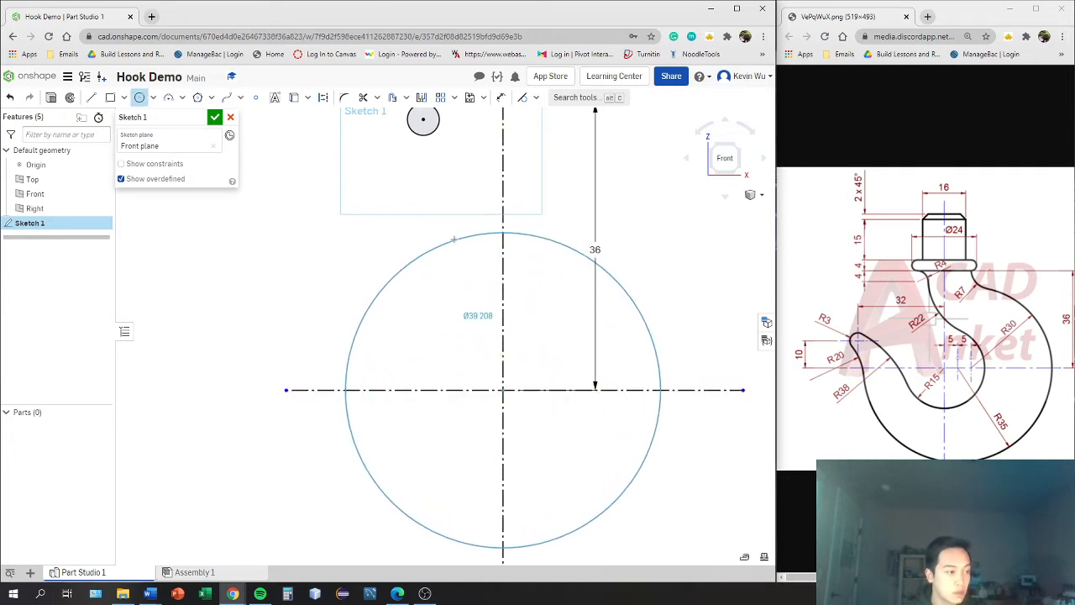
{"action": "left_click", "coordinate": [449, 248]}
{"action": "key", "text": "Escape"}
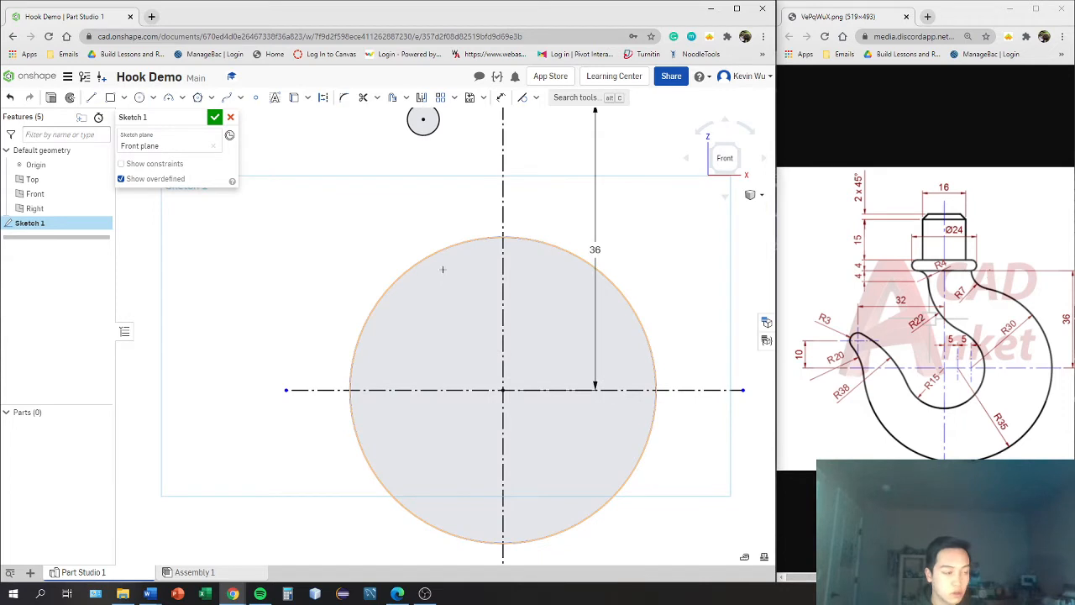
- Dimension the diameter of the circle centred on the construction lines' intersection and set it to 30
{"action": "key", "text": "d"}
{"action": "left_click", "coordinate": [417, 266]}
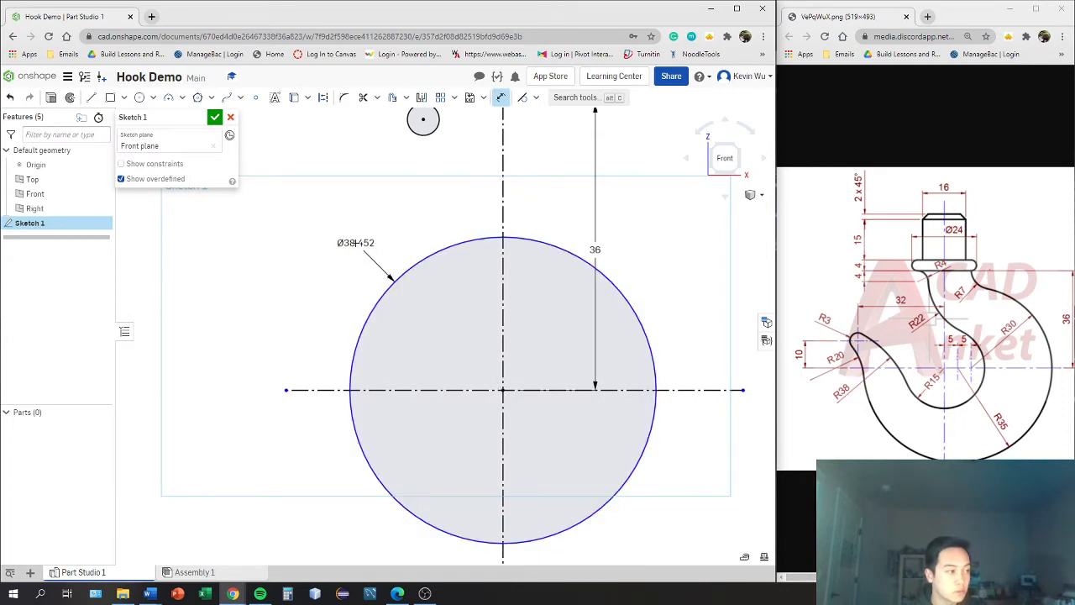
{"action": "left_click", "coordinate": [355, 246]}
{"action": "type", "text": "30"}
{"action": "key", "text": "Return"}
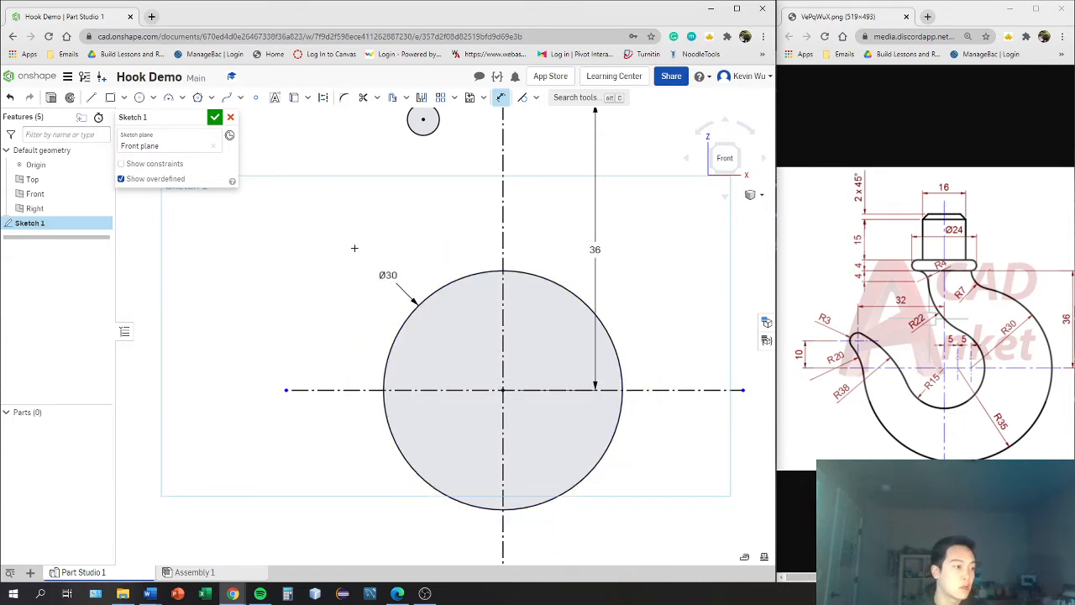
- Sketch a circle about 43 in in diameter to the right of the collar, above the 30 in circle
{"action": "scroll", "coordinate": [720, 278], "scroll_direction": "down", "scroll_amount": 2}
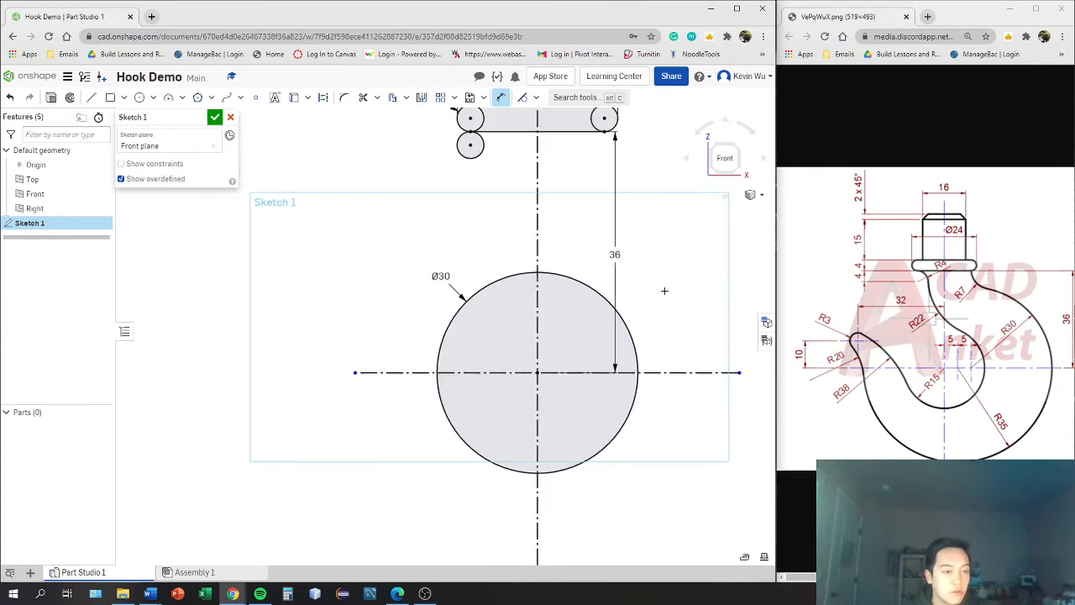
{"action": "middle_click_drag", "start_coordinate": [563, 268], "coordinate": [569, 288]}
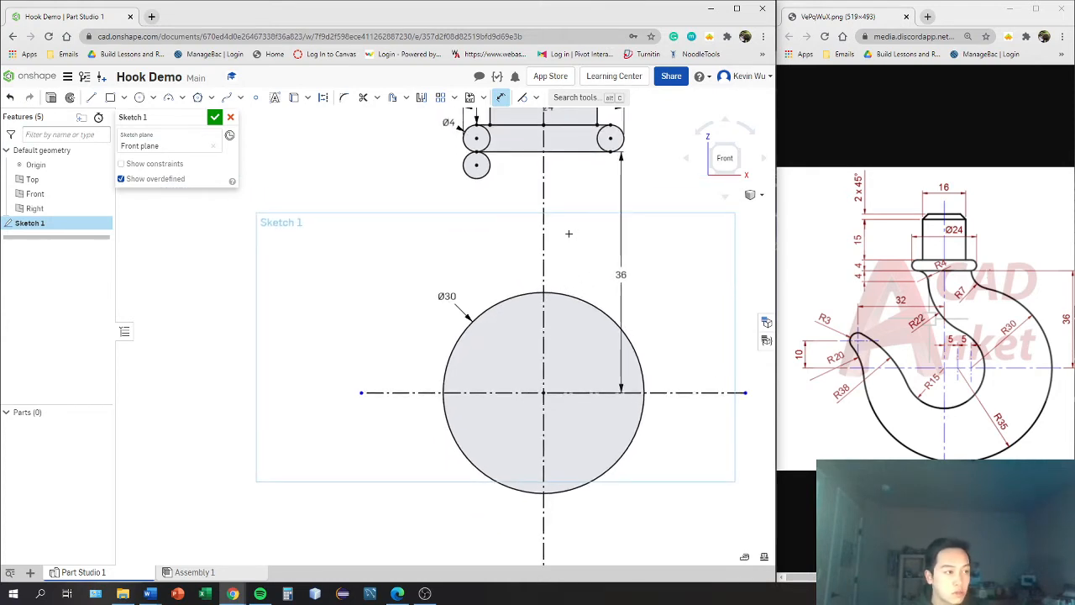
{"action": "scroll", "coordinate": [568, 239], "scroll_direction": "down", "scroll_amount": 1}
{"action": "right_click_drag", "start_coordinate": [566, 236], "coordinate": [568, 215]}
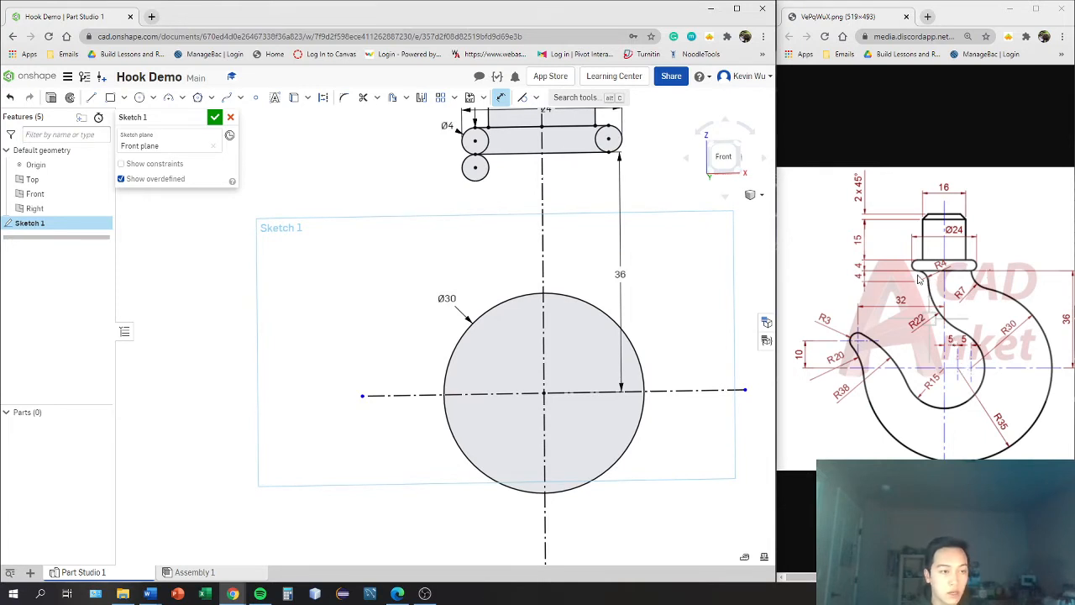
{"action": "key", "text": "n"}
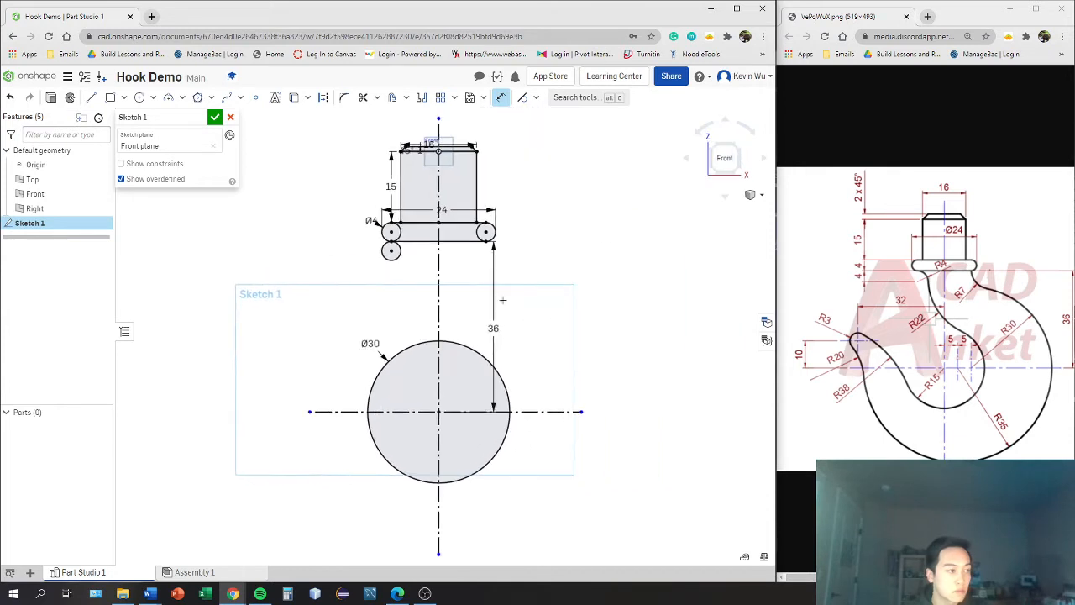
{"action": "middle_click_drag", "start_coordinate": [420, 263], "coordinate": [436, 289]}
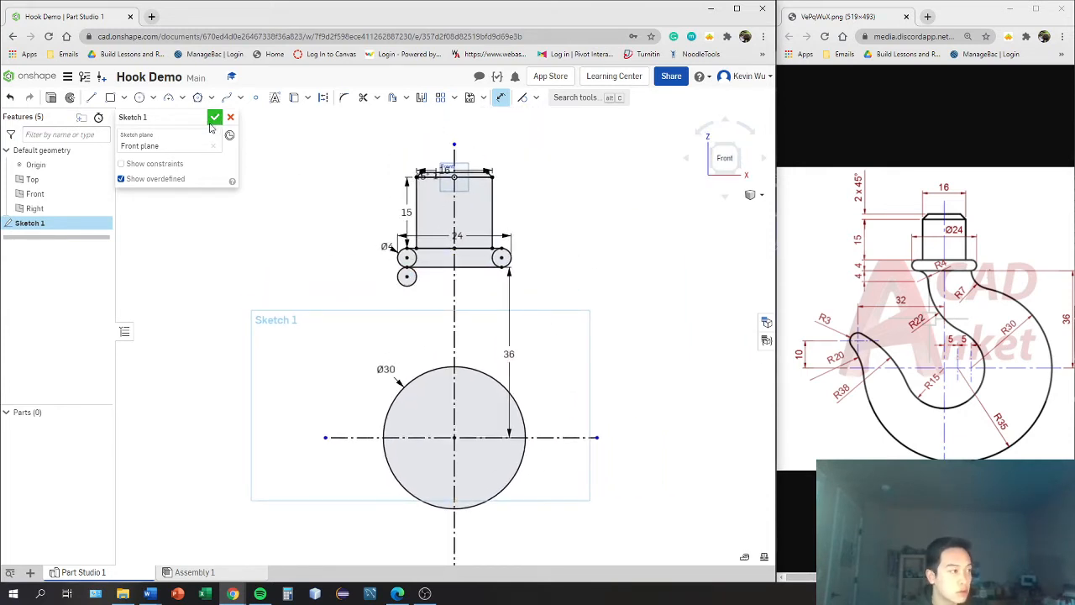
{"action": "left_click", "coordinate": [140, 98]}
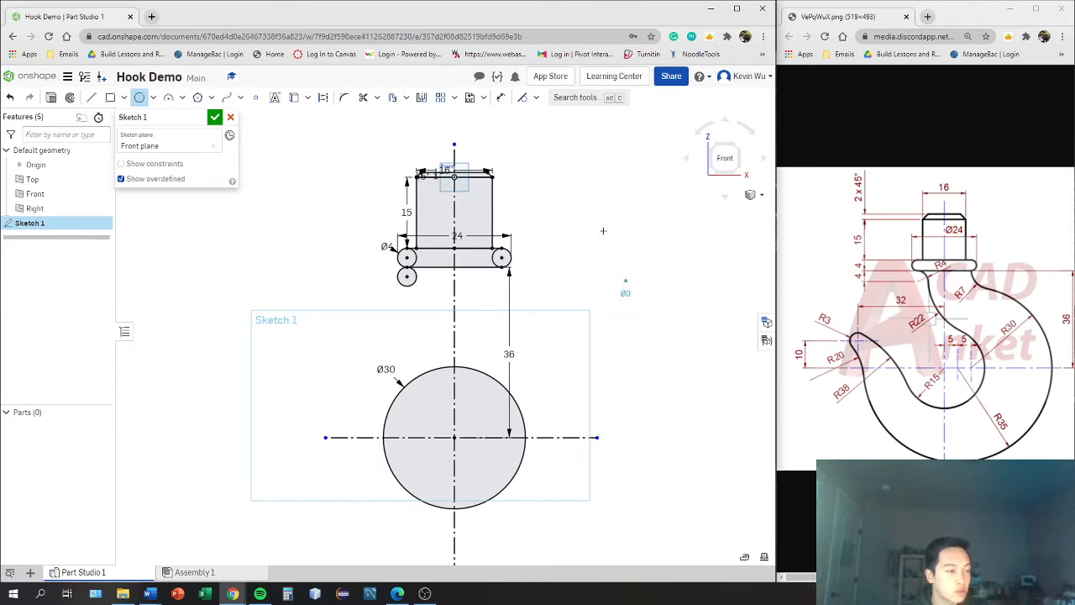
{"action": "left_click", "coordinate": [532, 241]}
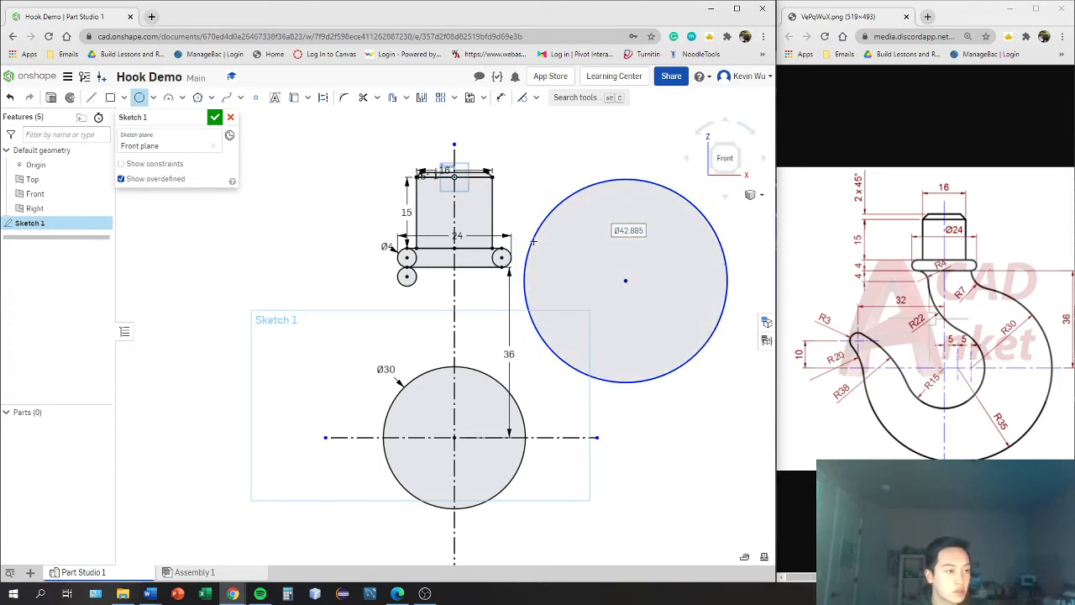
{"action": "key", "text": "Escape"}
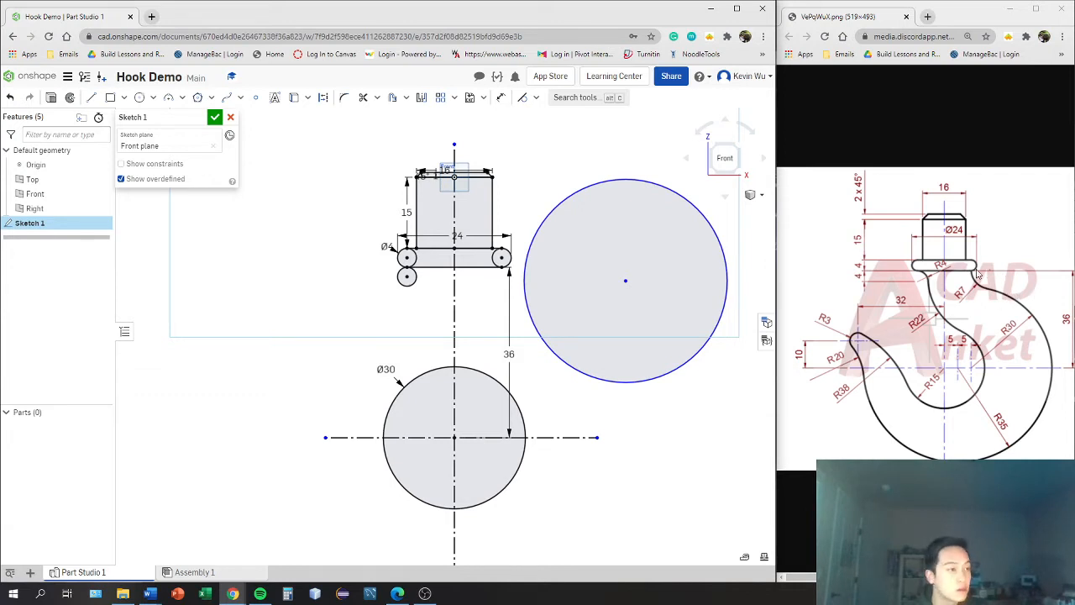
- Dimension the diameter of the new large circle beside the collar and set it to 44 in
{"action": "key", "text": "d"}
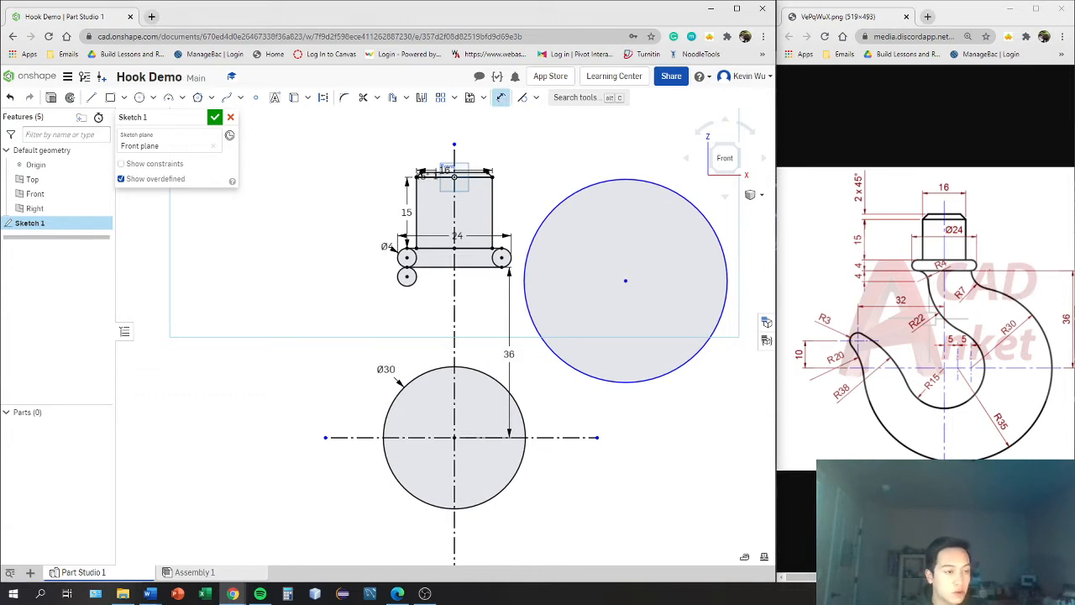
{"action": "left_click", "coordinate": [667, 180]}
{"action": "left_click", "coordinate": [637, 148]}
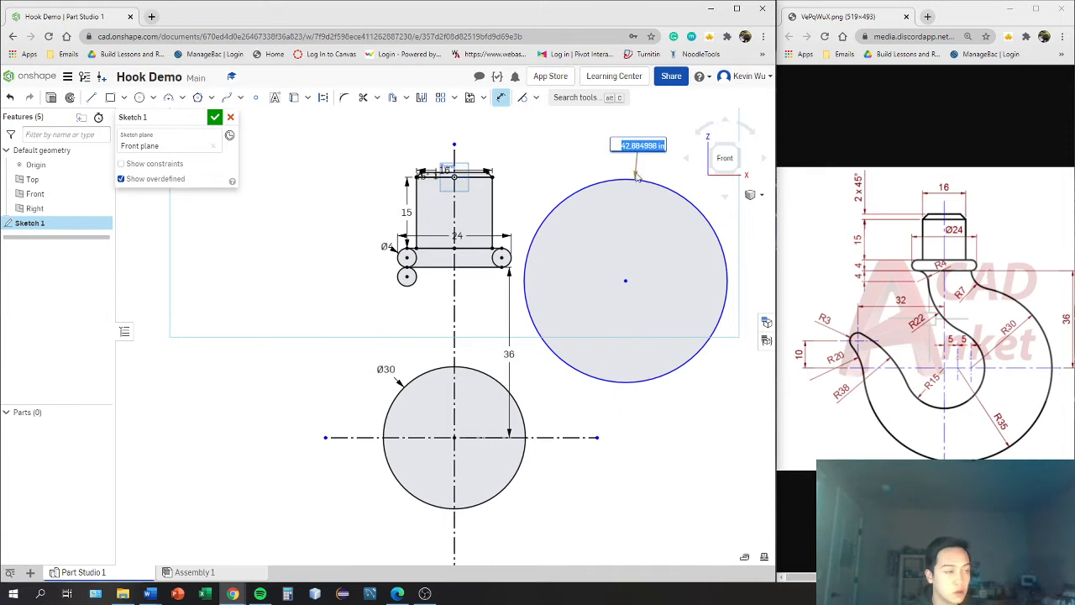
{"action": "type", "text": "44"}
{"action": "key", "text": "Return"}
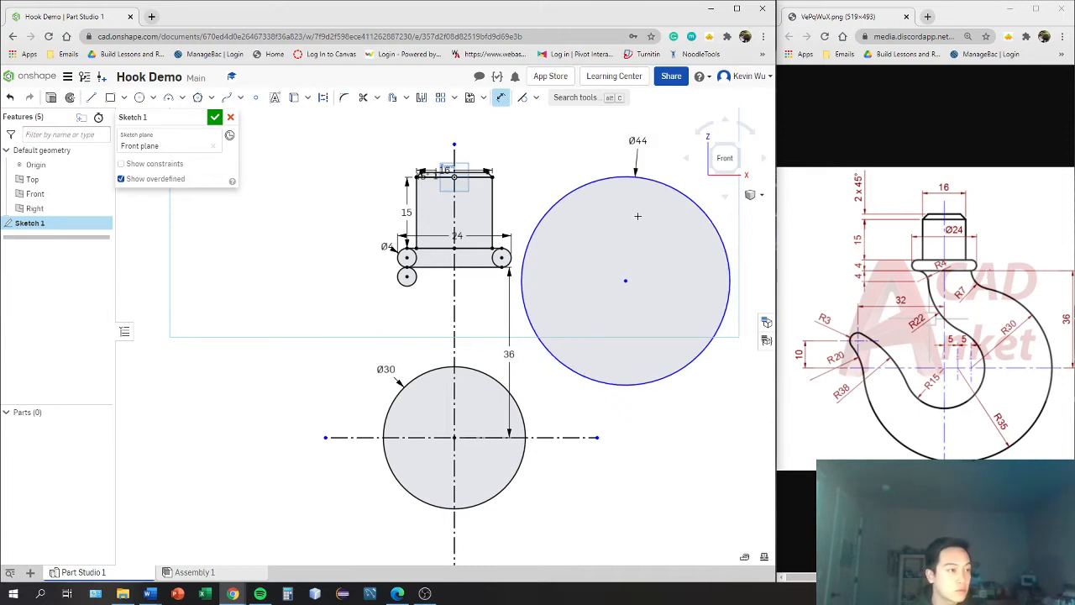
- Apply Tangent constraints between the 44 in circle and both the small circle beneath the collar and the 30 in circle
{"action": "left_click", "coordinate": [522, 100]}
{"action": "left_click", "coordinate": [522, 268]}
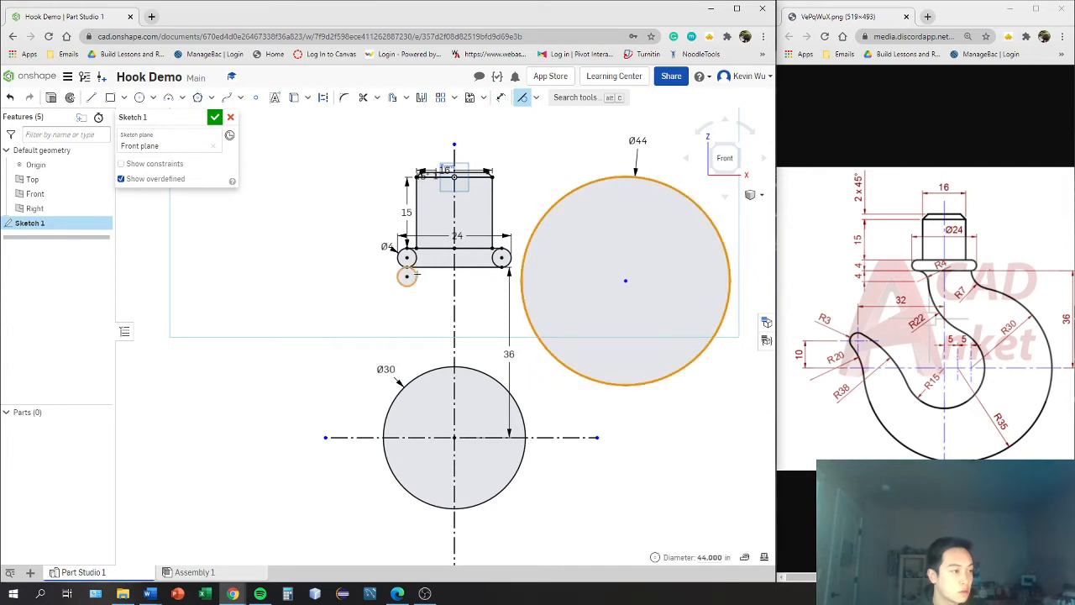
{"action": "left_click", "coordinate": [409, 275]}
{"action": "left_click", "coordinate": [522, 381]}
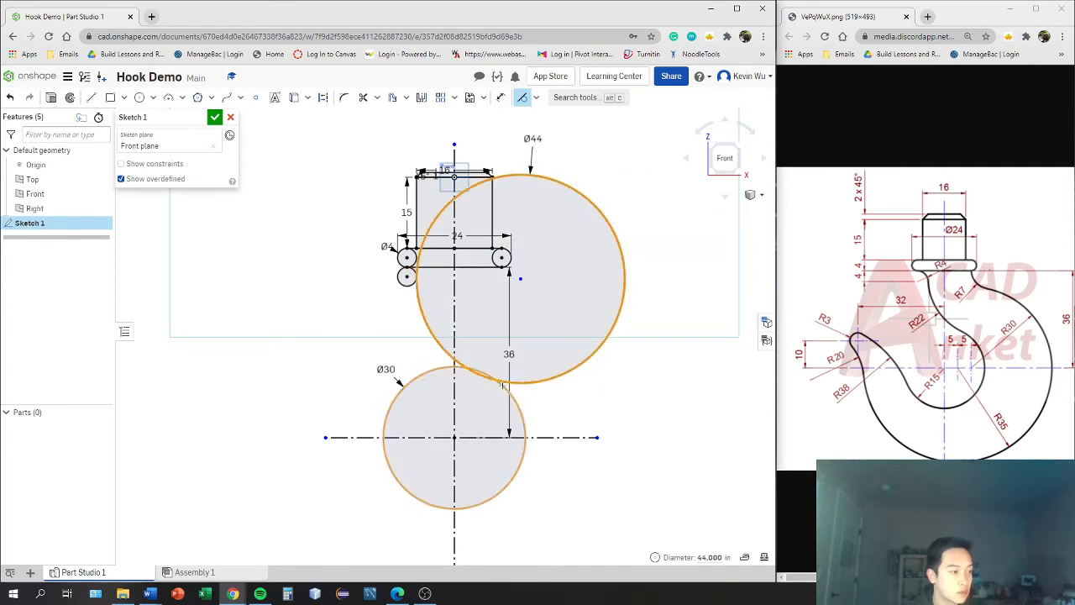
{"action": "left_click", "coordinate": [502, 386]}
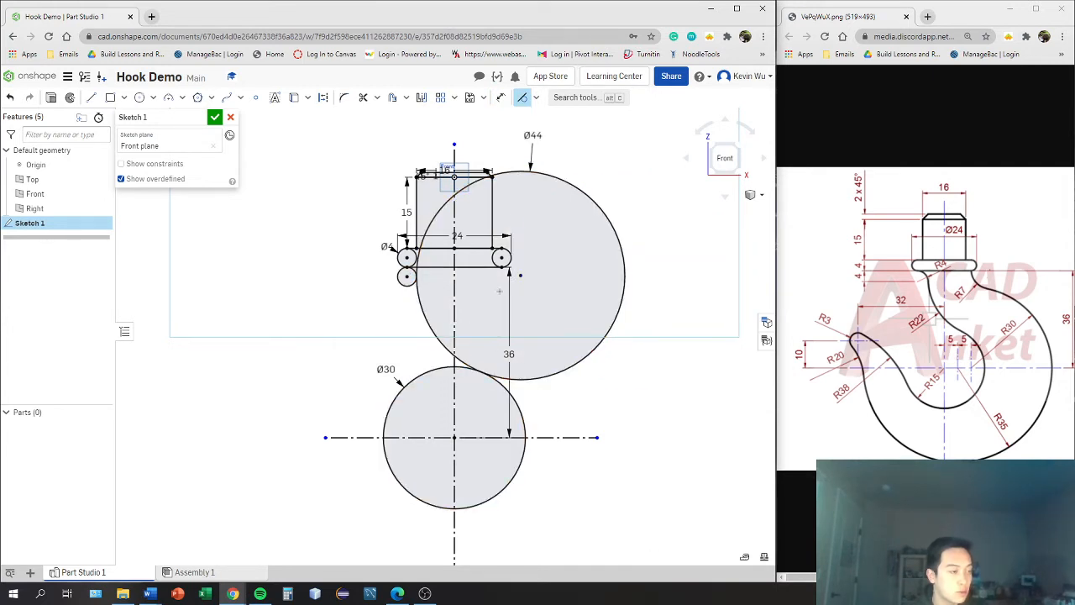
{"action": "middle_click_drag", "start_coordinate": [494, 337], "coordinate": [536, 374]}
{"action": "key", "text": "Escape"}
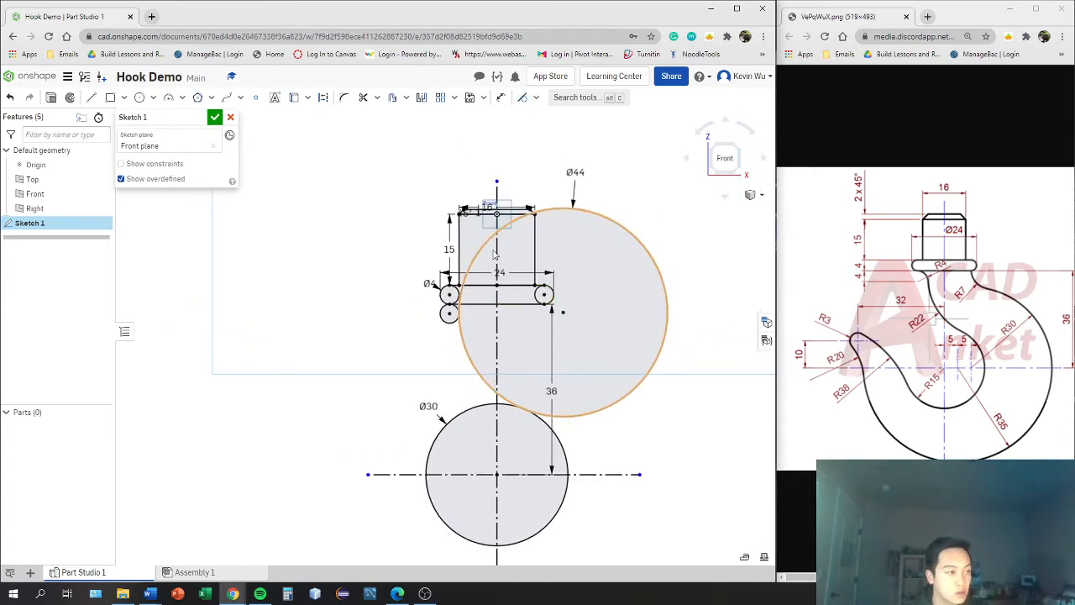
- Trim the 44 in circle down to the arc running from the collar's lower line to the 30 in circle
{"action": "scroll", "coordinate": [543, 221], "scroll_direction": "up", "scroll_amount": 2}
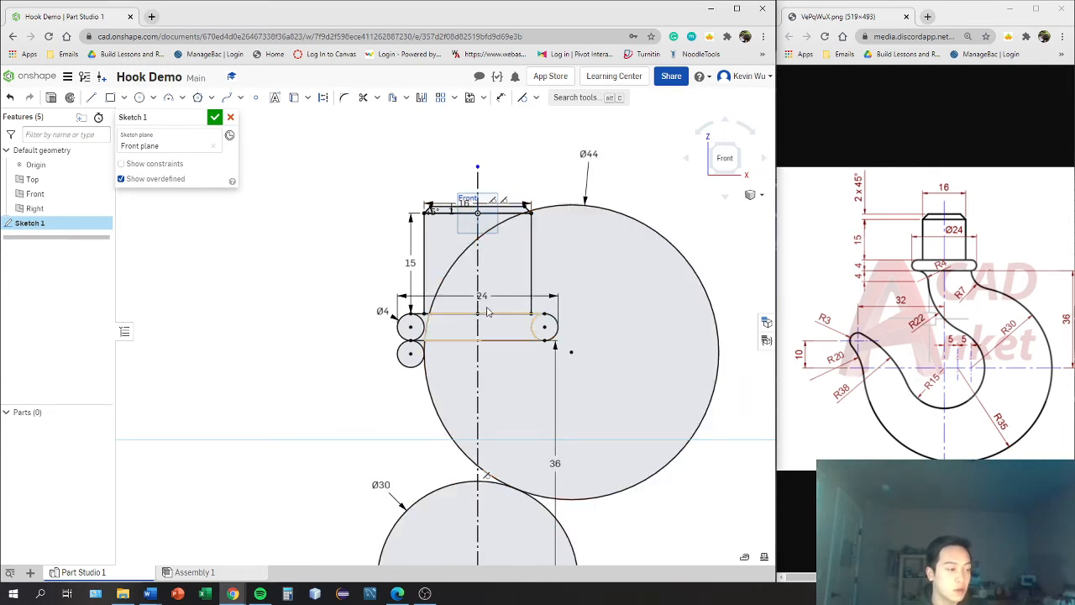
{"action": "middle_click_drag", "start_coordinate": [483, 470], "coordinate": [480, 432]}
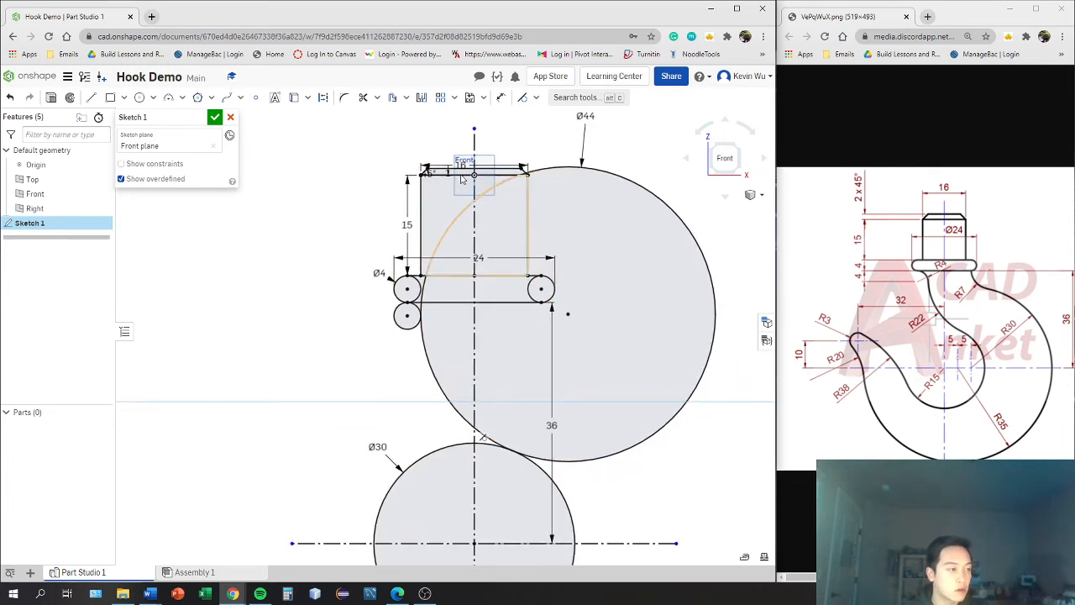
{"action": "left_click", "coordinate": [365, 99]}
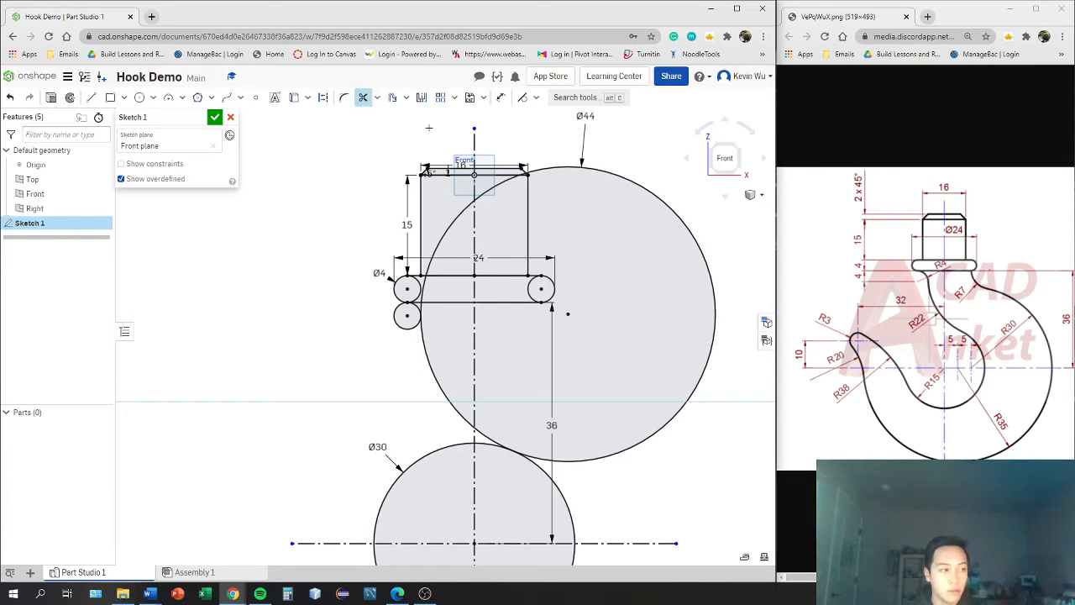
{"action": "left_click", "coordinate": [494, 185]}
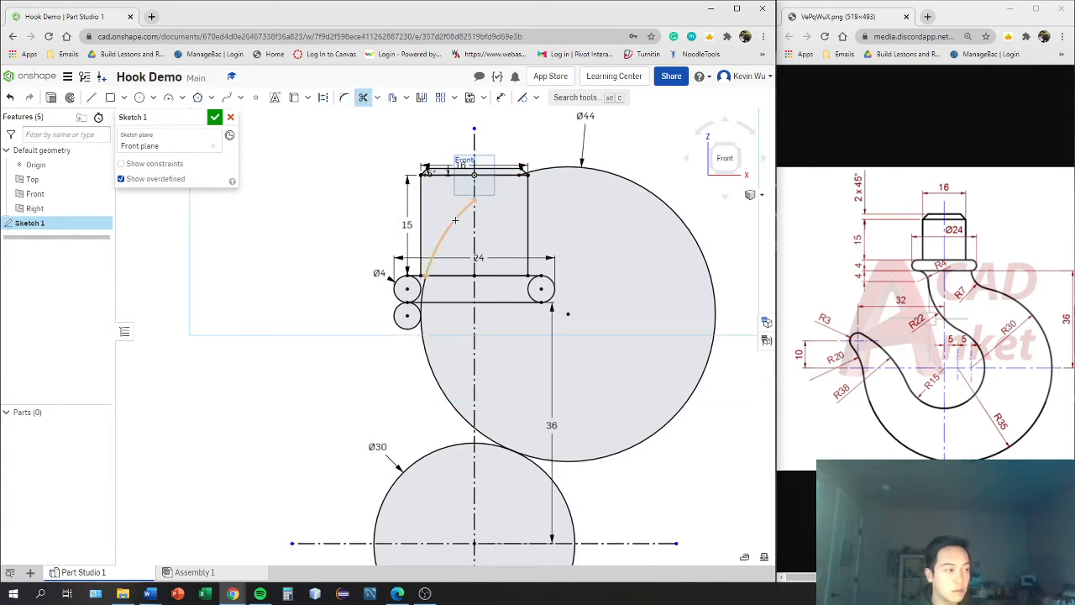
{"action": "left_click", "coordinate": [456, 221]}
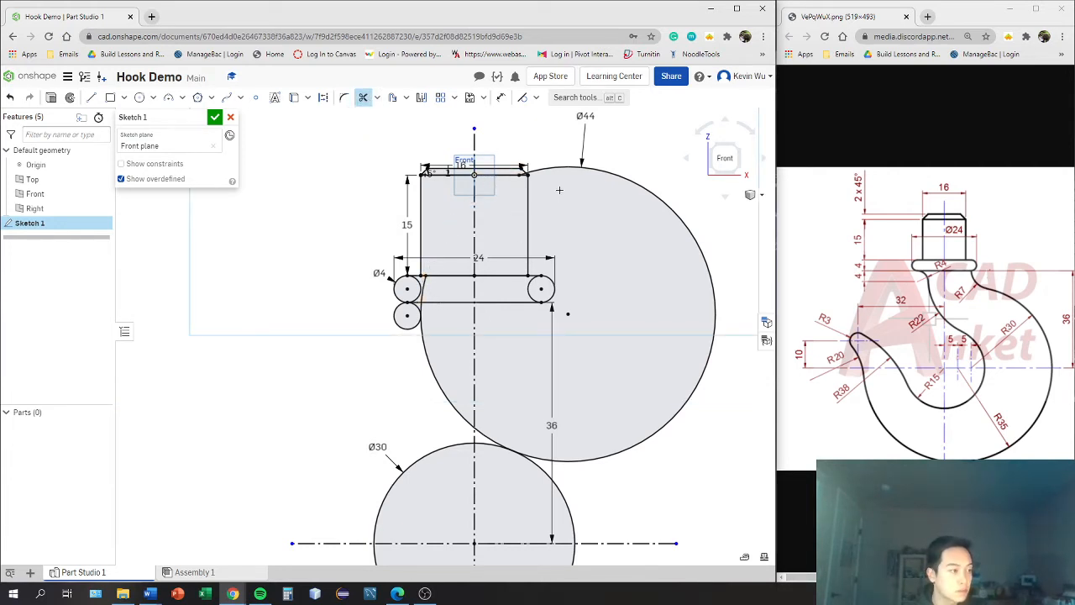
{"action": "scroll", "coordinate": [518, 169], "scroll_direction": "up", "scroll_amount": 5}
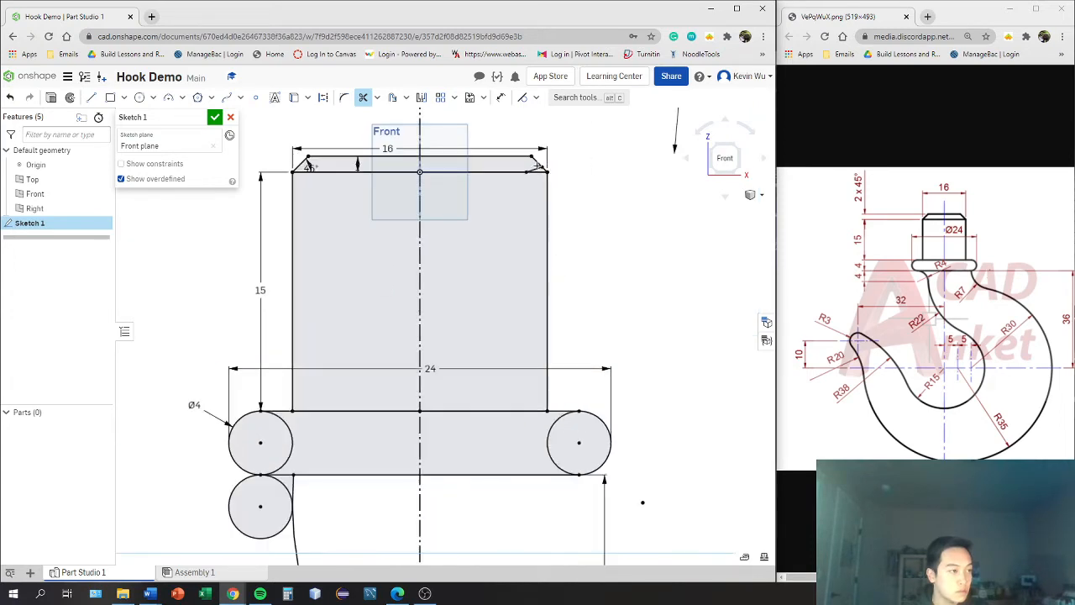
{"action": "scroll", "coordinate": [504, 253], "scroll_direction": "down", "scroll_amount": 3}
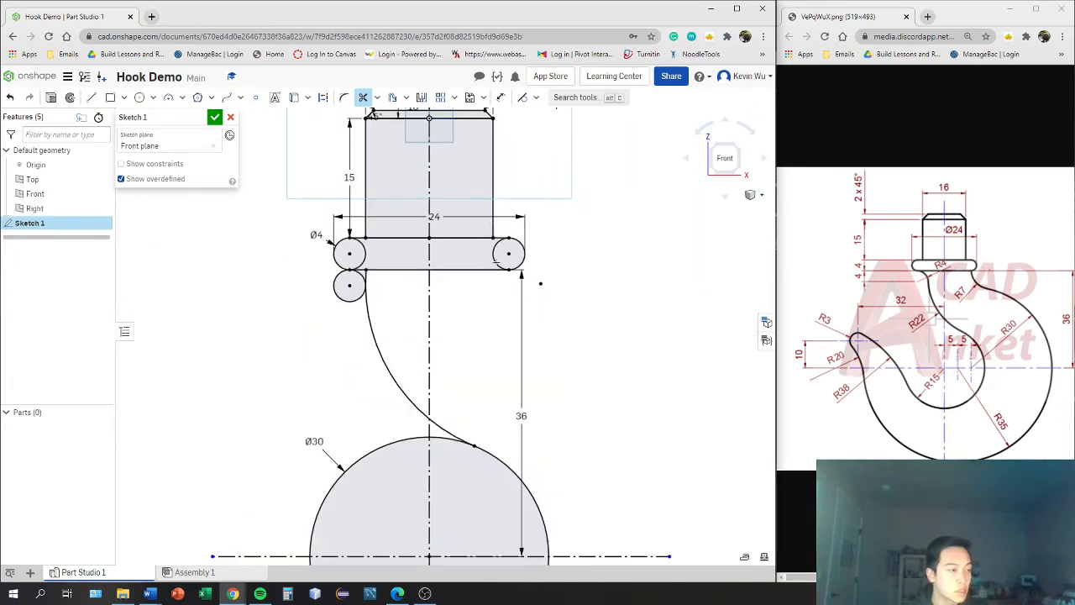
- Trim the arc stub at the collar's lower line and the small circle beneath it, leaving only the neck fillet arc
{"action": "middle_click_drag", "start_coordinate": [446, 321], "coordinate": [460, 284]}
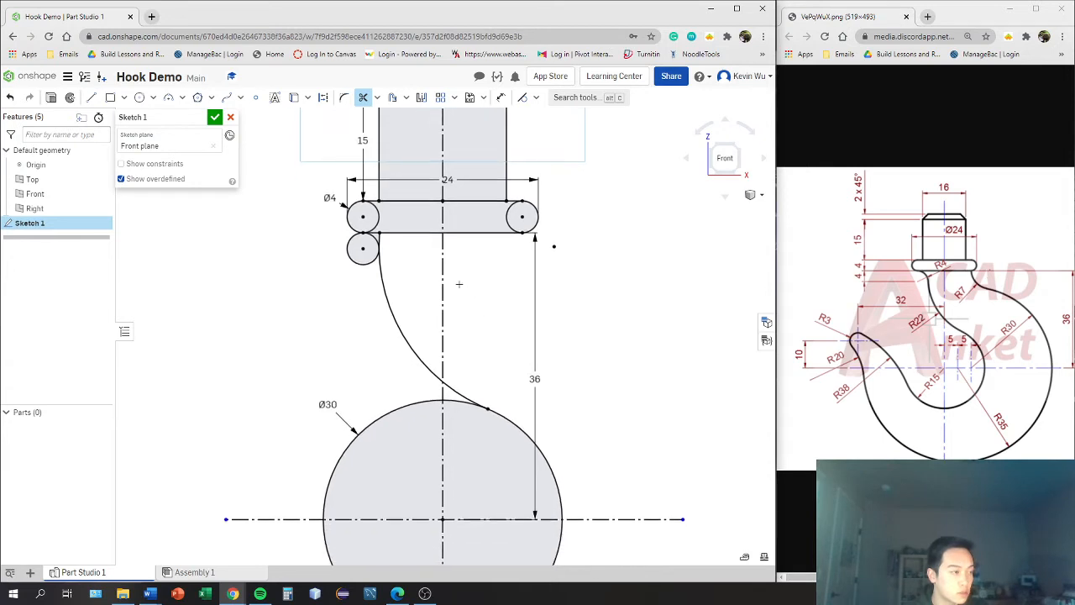
{"action": "scroll", "coordinate": [386, 254], "scroll_direction": "up", "scroll_amount": 4}
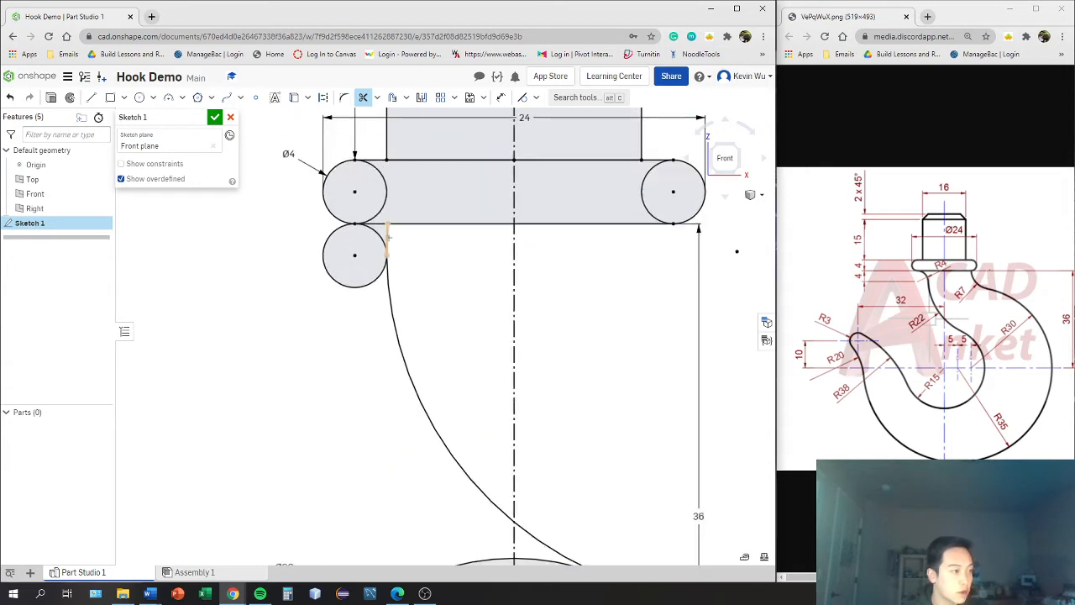
{"action": "left_click", "coordinate": [335, 282]}
{"action": "scroll", "coordinate": [407, 293], "scroll_direction": "down", "scroll_amount": 2}
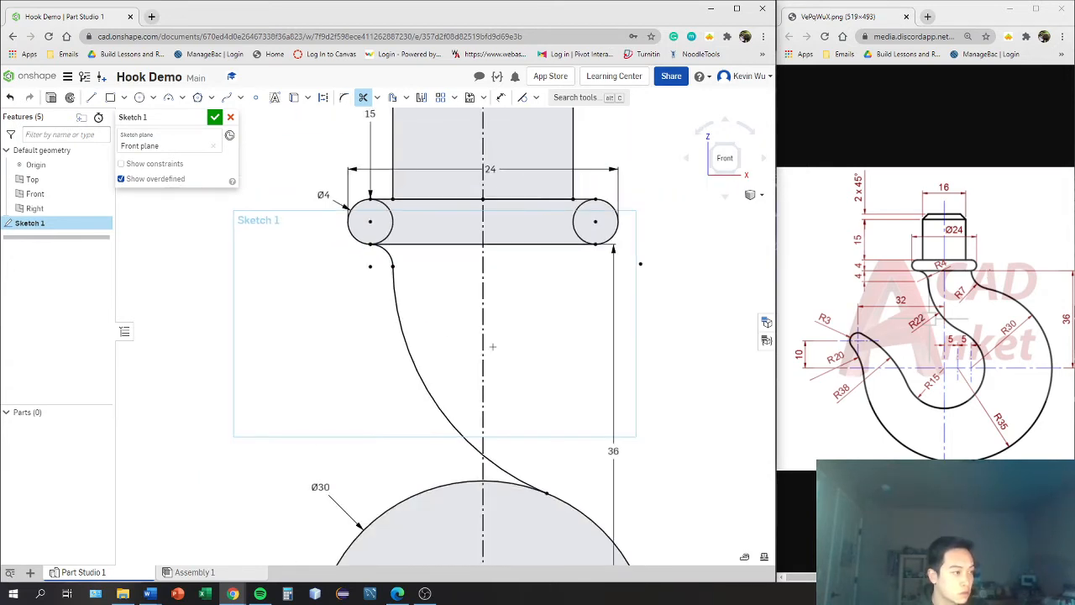
- Trim the top segment of the 30 in circle between the vertical centreline and the neck arc's tangent point
{"action": "middle_click_drag", "start_coordinate": [491, 347], "coordinate": [462, 275]}
{"action": "scroll", "coordinate": [487, 324], "scroll_direction": "down", "scroll_amount": 2}
{"action": "middle_click_drag", "start_coordinate": [487, 324], "coordinate": [476, 300]}
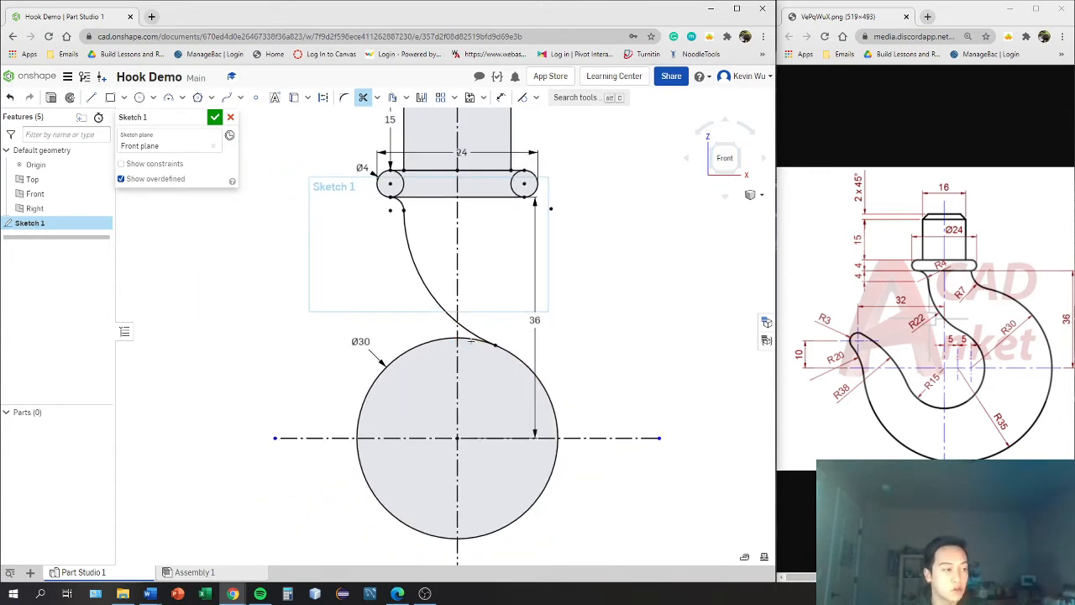
{"action": "left_click", "coordinate": [468, 340]}
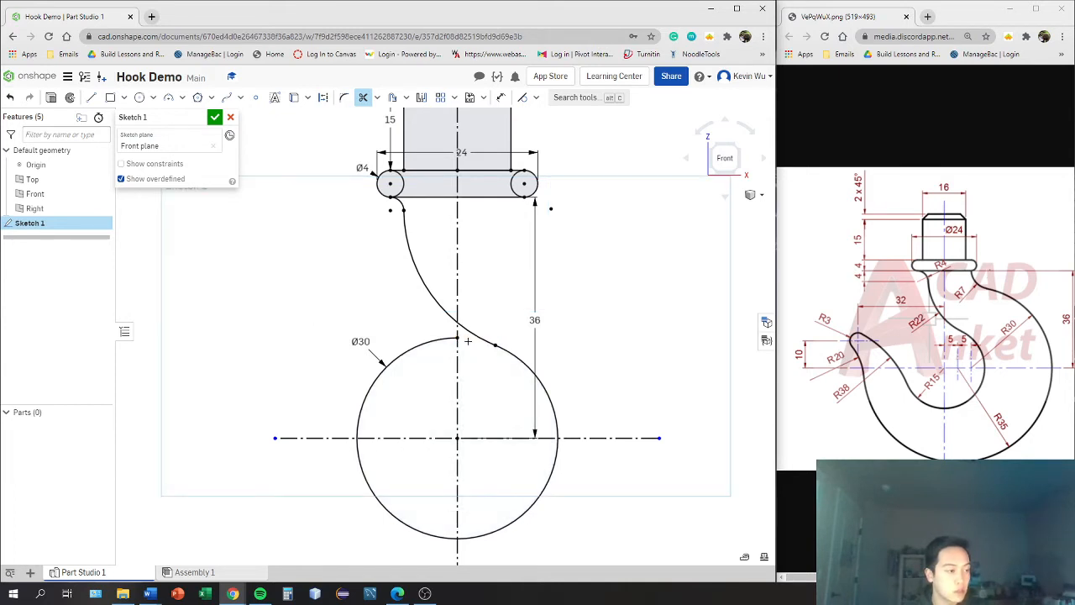
{"action": "left_click", "coordinate": [725, 158]}
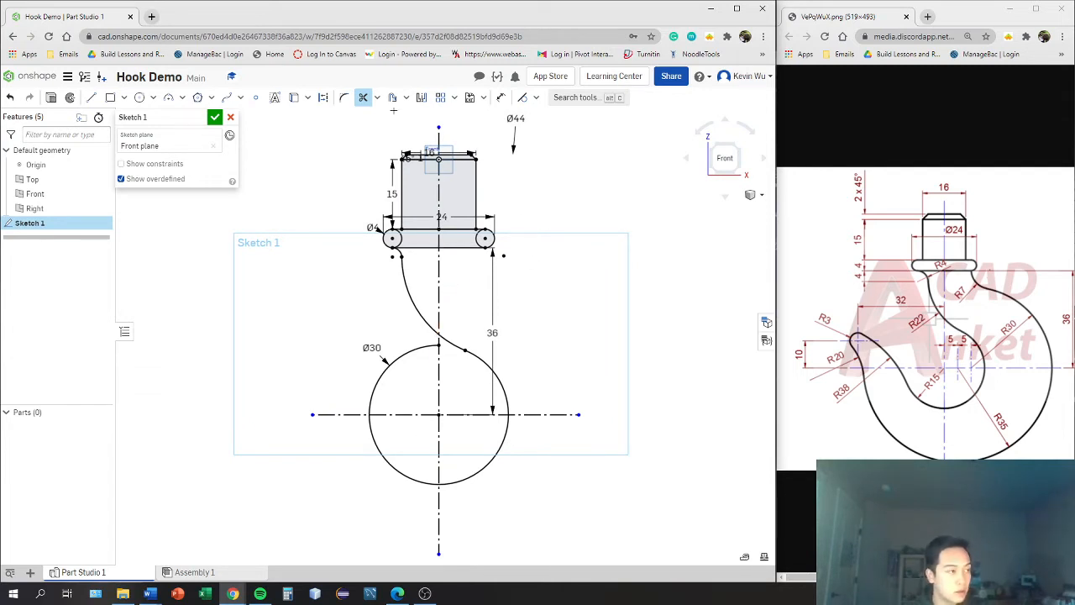
{"action": "left_click", "coordinate": [363, 98]}
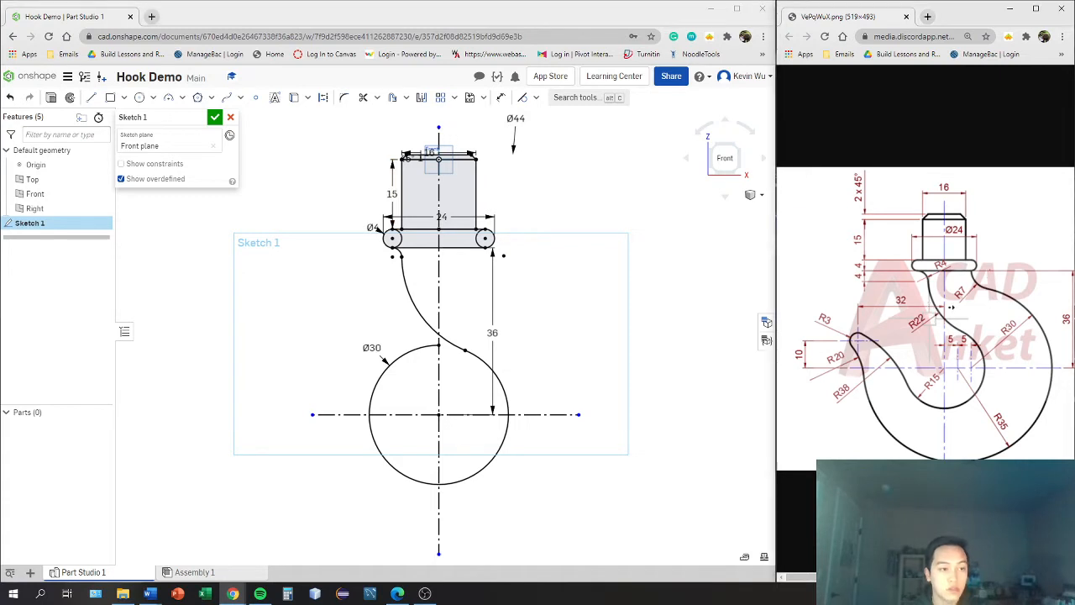
- Extend the horizontal construction line's left end well past the 30 in circle to make room for the hook tip
{"action": "scroll", "coordinate": [933, 313], "scroll_direction": "right", "scroll_amount": 2}
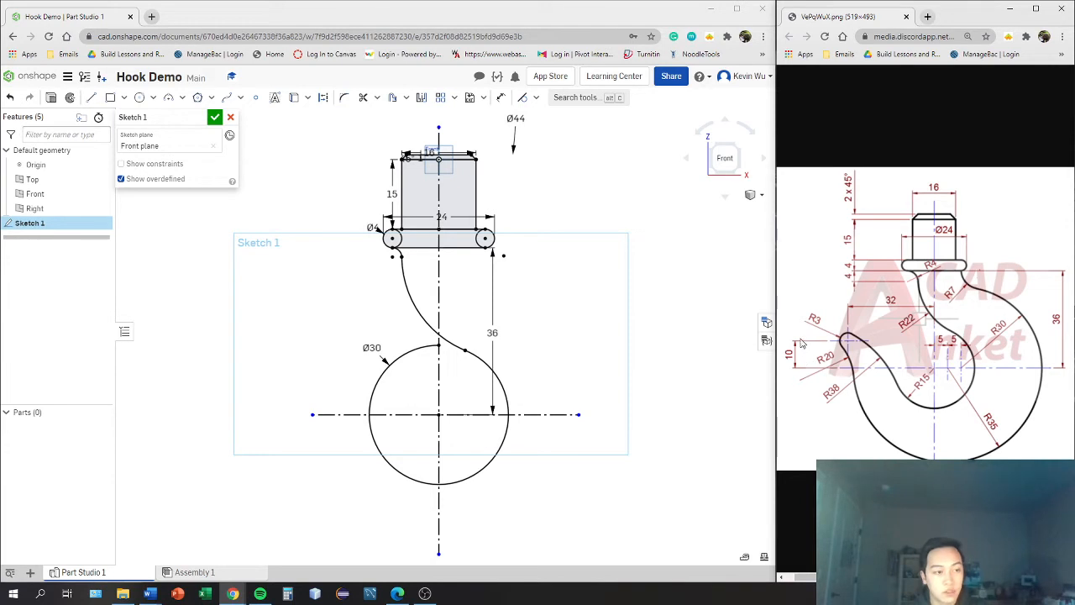
{"action": "middle_click_drag", "start_coordinate": [354, 399], "coordinate": [509, 413]}
{"action": "scroll", "coordinate": [463, 428], "scroll_direction": "down", "scroll_amount": 1}
{"action": "left_click_drag", "start_coordinate": [465, 427], "coordinate": [242, 422]}
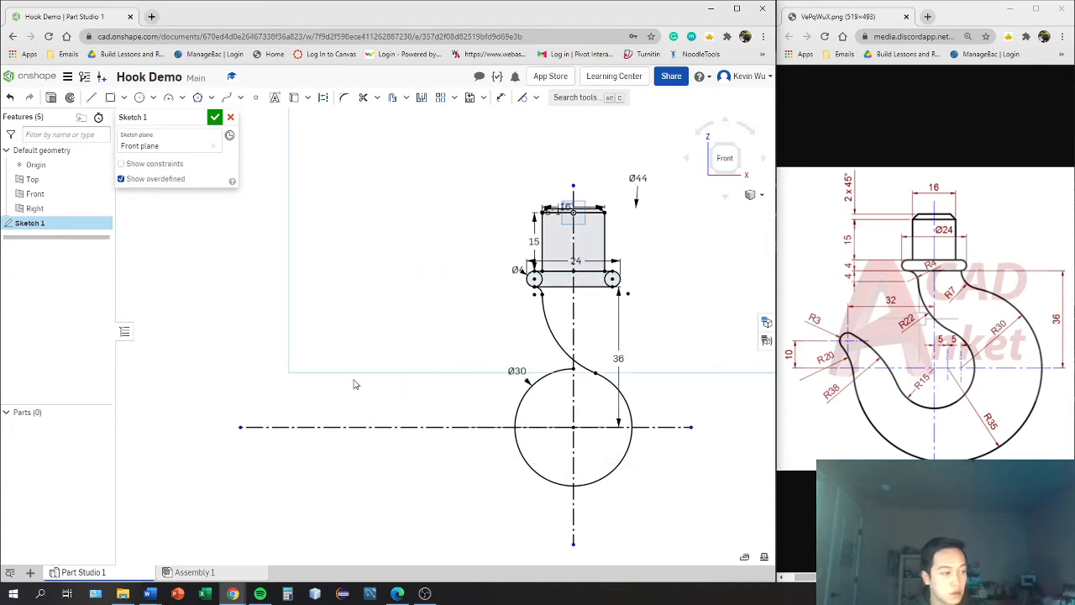
- Sketch a short vertical line above the left part of the horizontal construction line, near the hook tip location
{"action": "middle_click_drag", "start_coordinate": [355, 379], "coordinate": [379, 384]}
{"action": "scroll", "coordinate": [435, 395], "scroll_direction": "up", "scroll_amount": 1}
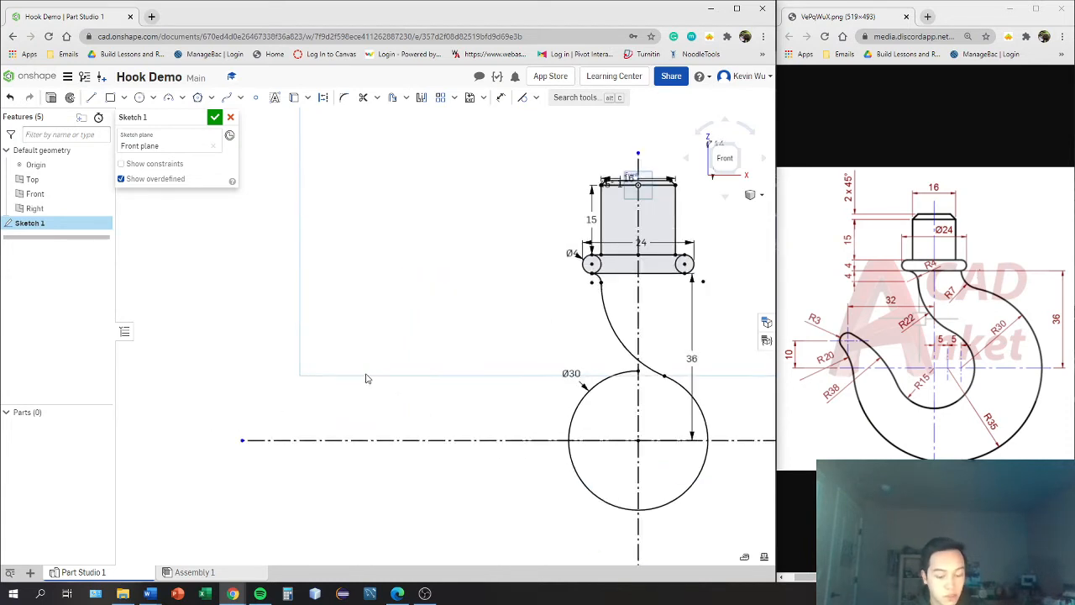
{"action": "key", "text": "l"}
{"action": "left_click", "coordinate": [399, 406]}
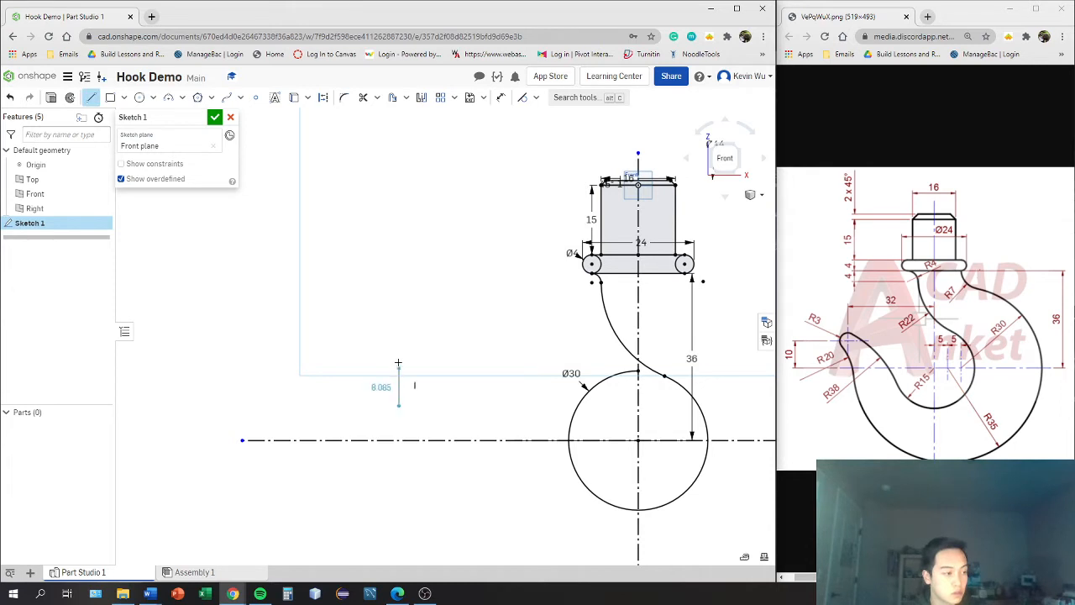
{"action": "left_click", "coordinate": [399, 353]}
{"action": "key", "text": "Escape"}
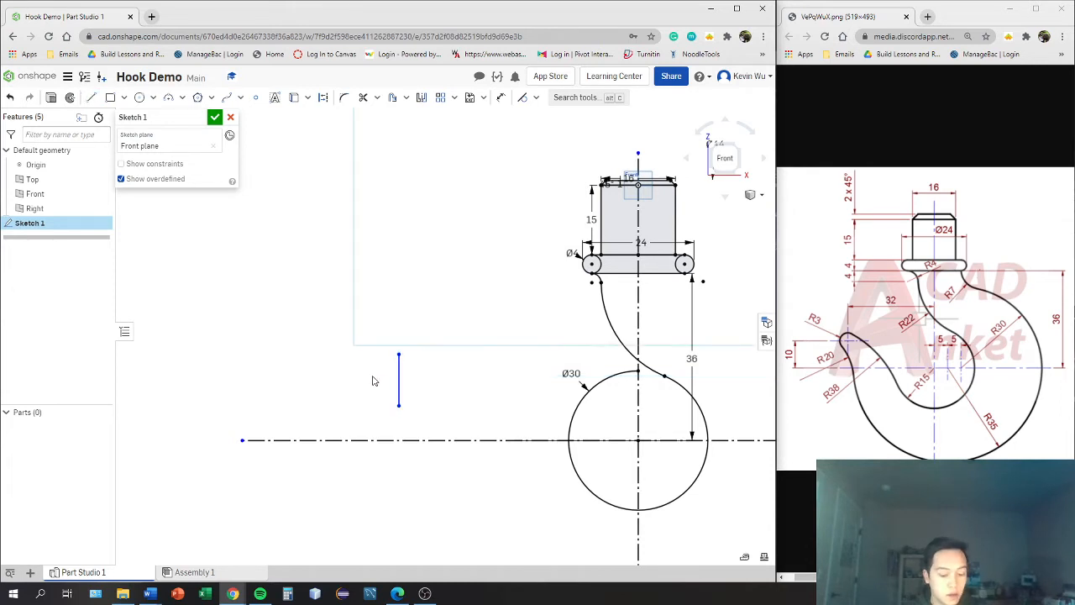
- Sketch a short near-horizontal line across the tip's vertical line and place that vertical line 32 in from the vertical centreline
{"action": "key", "text": "l"}
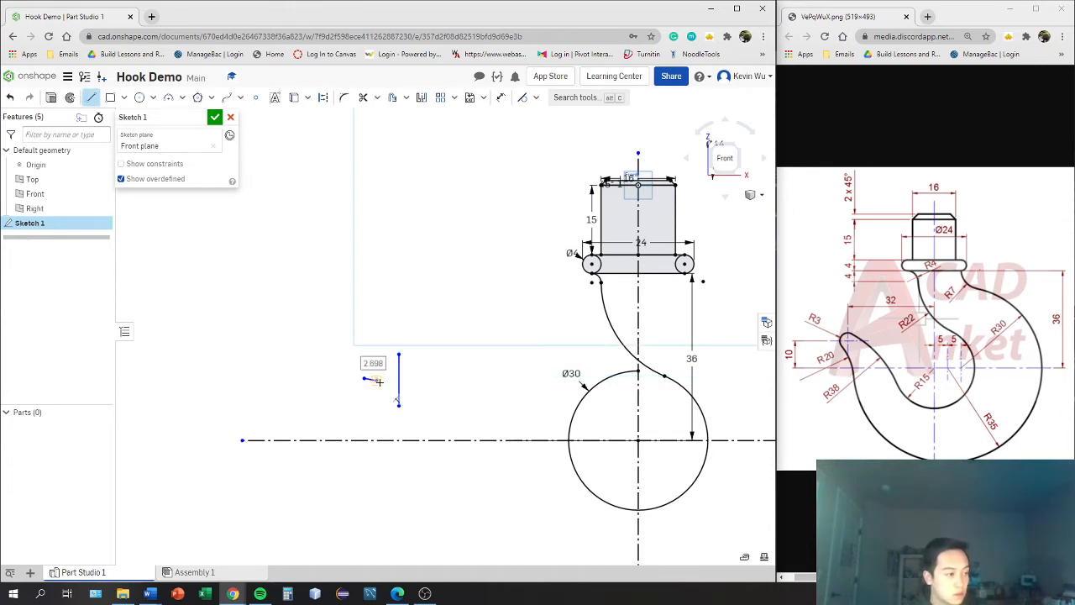
{"action": "left_click_drag", "start_coordinate": [365, 378], "coordinate": [436, 380]}
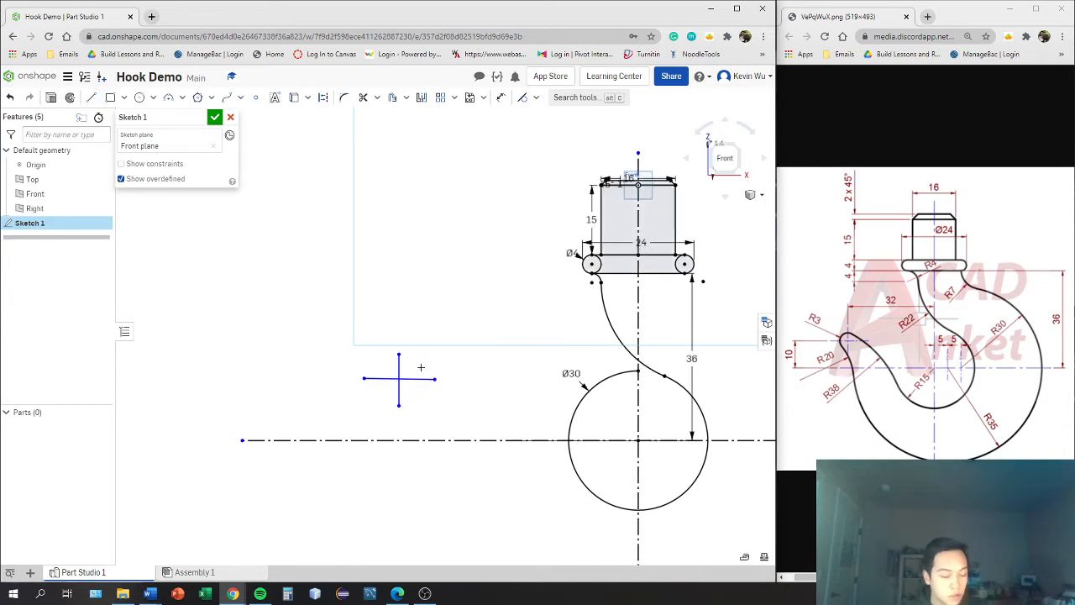
{"action": "key", "text": "d"}
{"action": "left_click", "coordinate": [399, 382]}
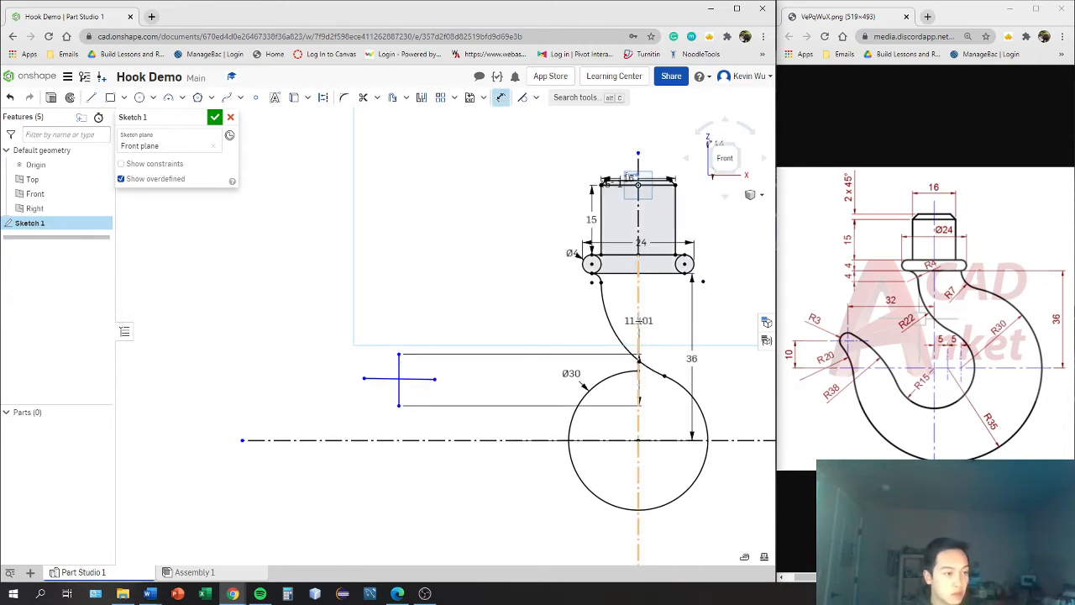
{"action": "left_click", "coordinate": [638, 294]}
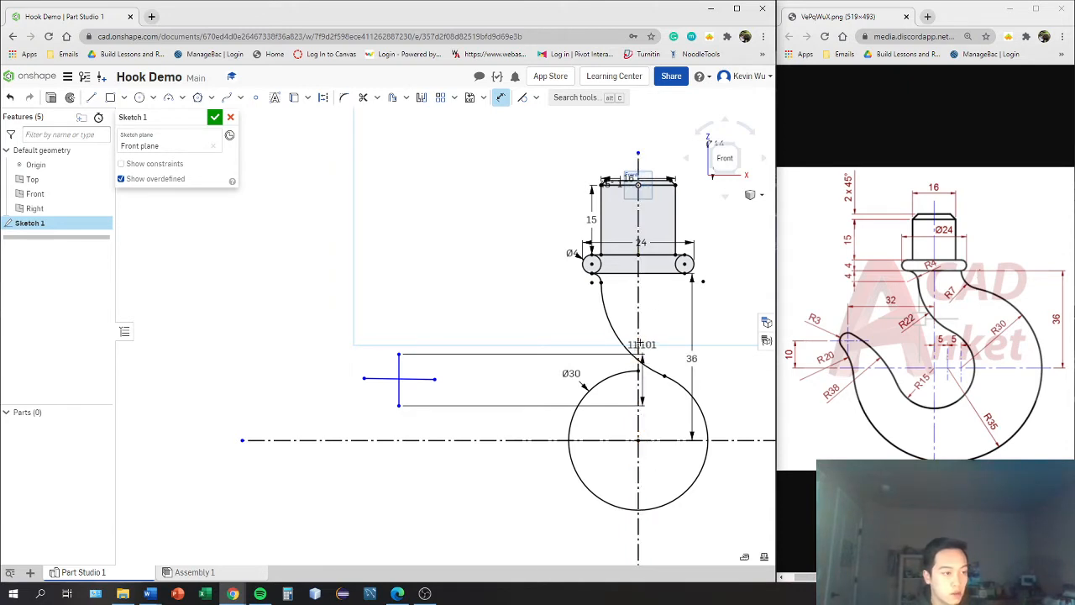
{"action": "left_click", "coordinate": [532, 348]}
{"action": "type", "text": "32"}
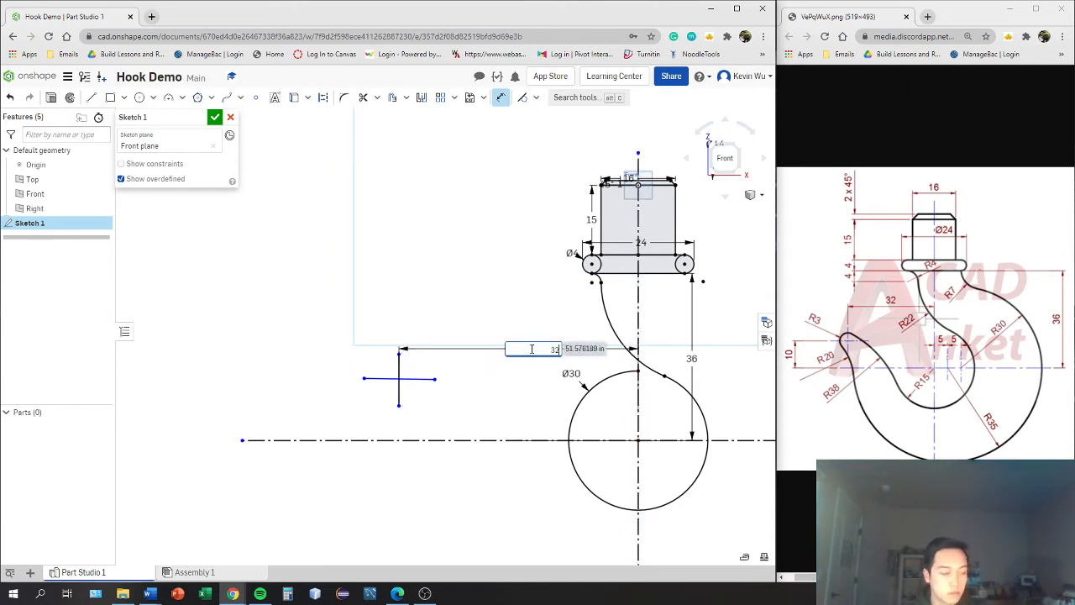
{"action": "key", "text": "Return"}
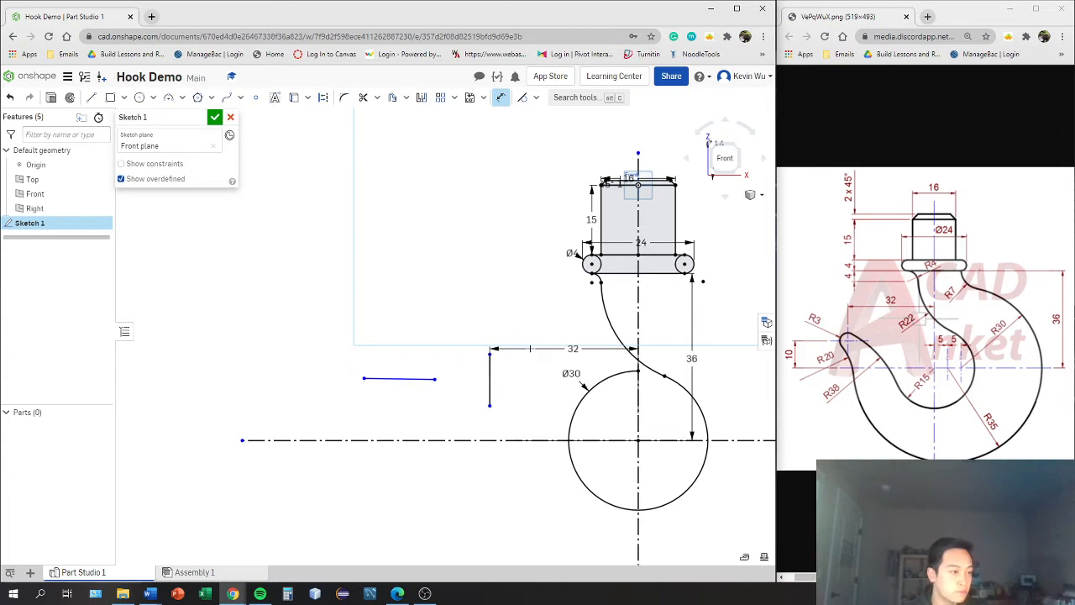
{"action": "key", "text": "Escape"}
- Constrain the short near-horizontal line perpendicular to the tip's short vertical line
{"action": "left_click", "coordinate": [429, 379]}
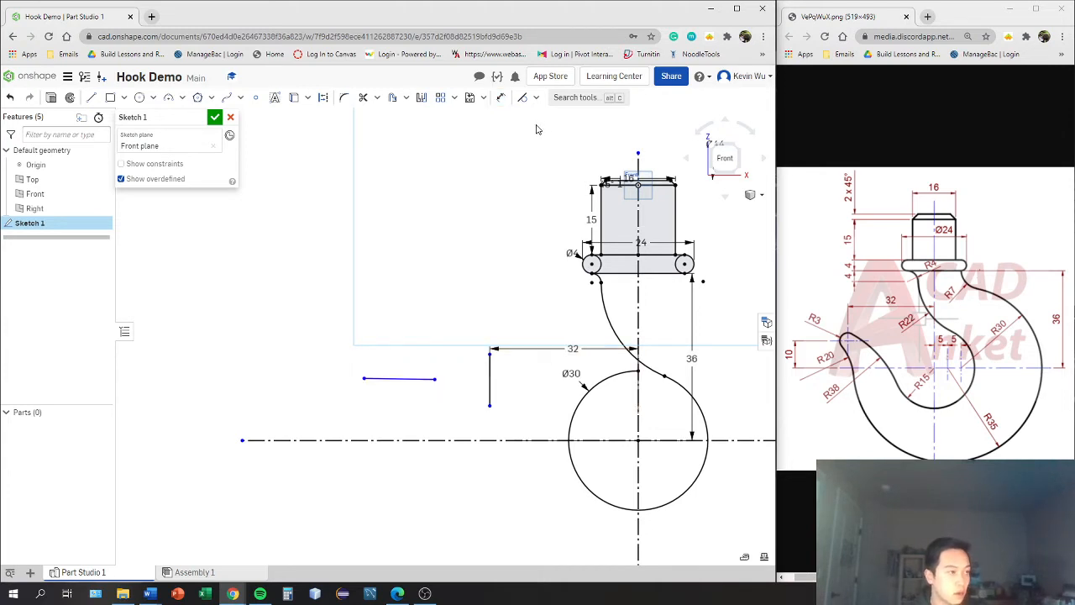
{"action": "left_click", "coordinate": [535, 97]}
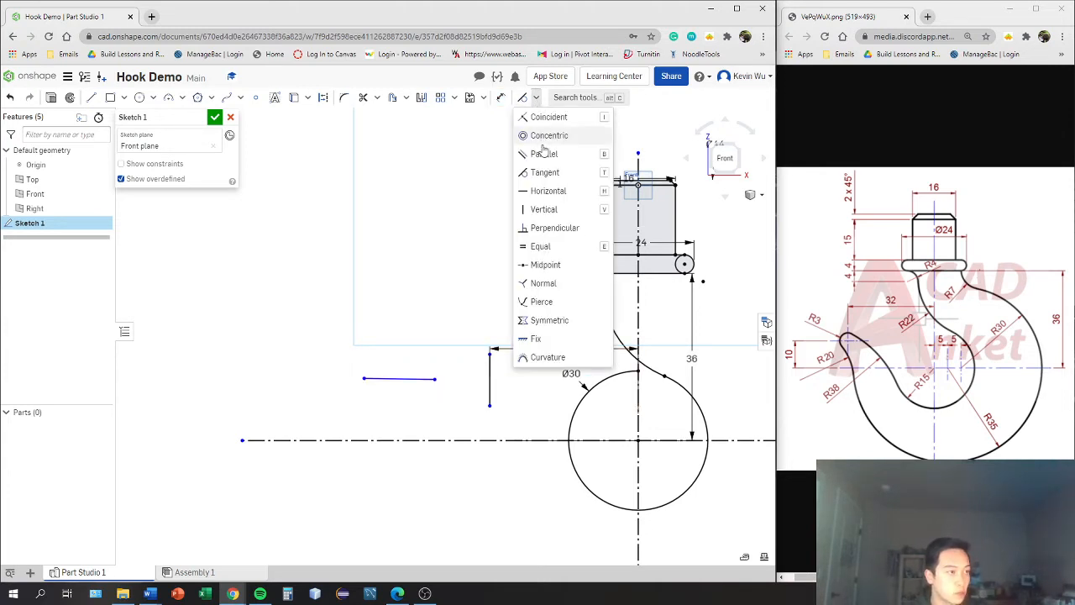
{"action": "left_click", "coordinate": [553, 228]}
{"action": "left_click", "coordinate": [401, 378]}
{"action": "left_click", "coordinate": [489, 381]}
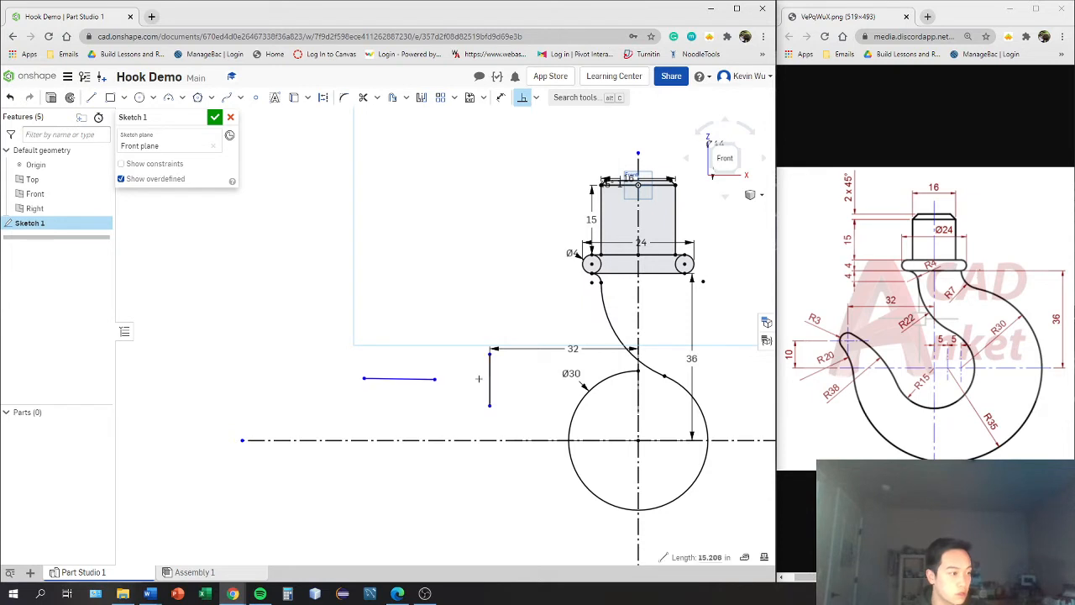
{"action": "key", "text": "Escape"}
- Move both ends of the short horizontal line so it crosses the short vertical line, and convert both lines to construction geometry
{"action": "left_click_drag", "start_coordinate": [436, 380], "coordinate": [529, 381]}
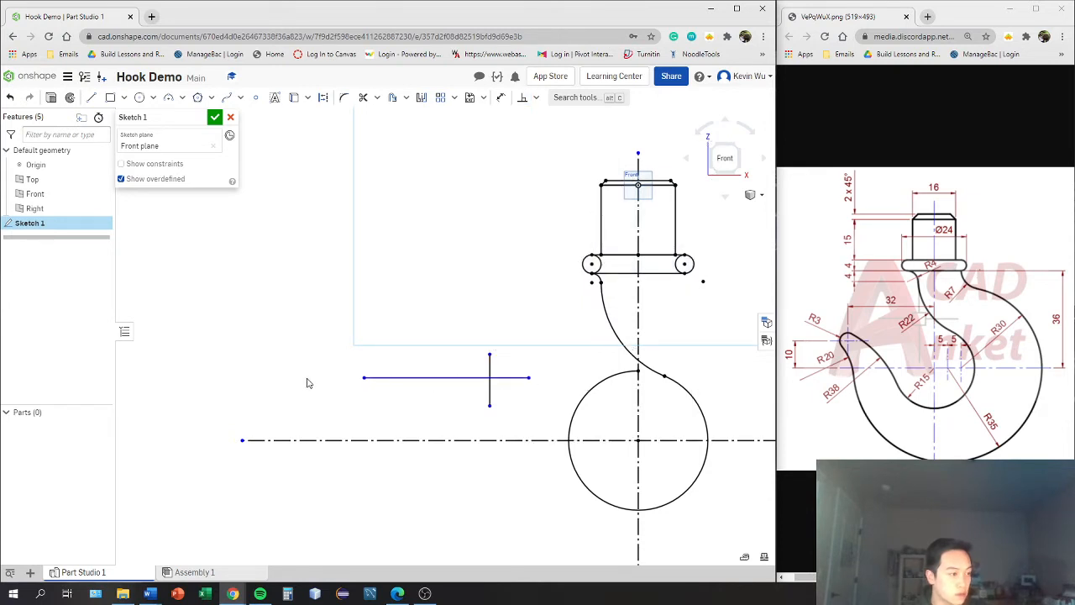
{"action": "left_click_drag", "start_coordinate": [362, 377], "coordinate": [448, 379]}
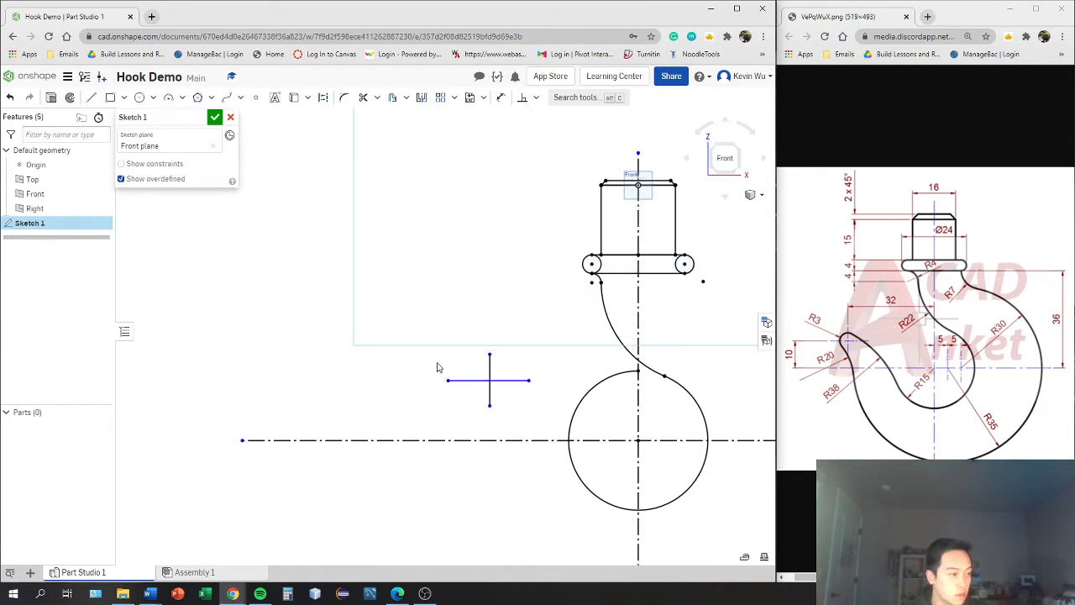
{"action": "left_click_drag", "start_coordinate": [422, 341], "coordinate": [555, 422]}
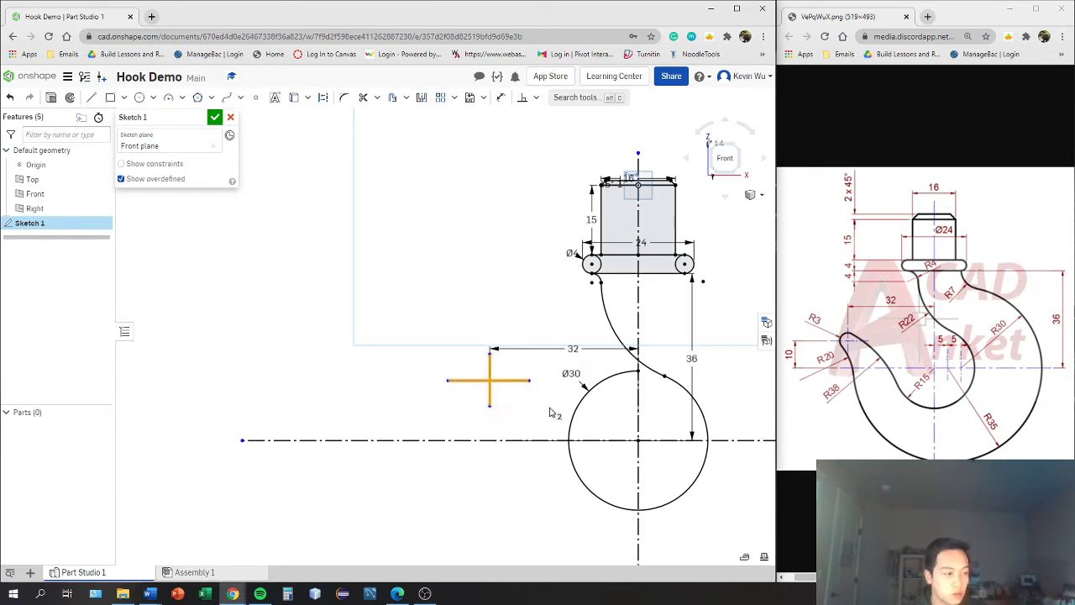
{"action": "key", "text": "q"}
{"action": "scroll", "coordinate": [522, 380], "scroll_direction": "up", "scroll_amount": 1}
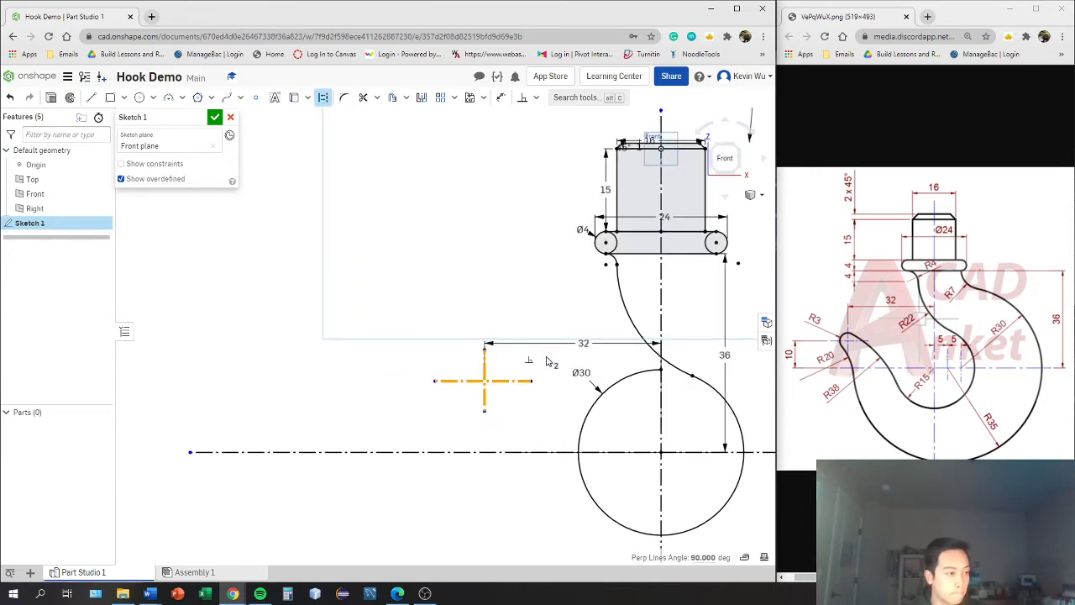
{"action": "left_click", "coordinate": [546, 363]}
- Place the tip's horizontal construction line 10 in above the main horizontal centreline and lower the short vertical line to cross it more evenly
{"action": "scroll", "coordinate": [546, 384], "scroll_direction": "up", "scroll_amount": 2}
{"action": "middle_click_drag", "start_coordinate": [545, 384], "coordinate": [478, 388]}
{"action": "key", "text": "d"}
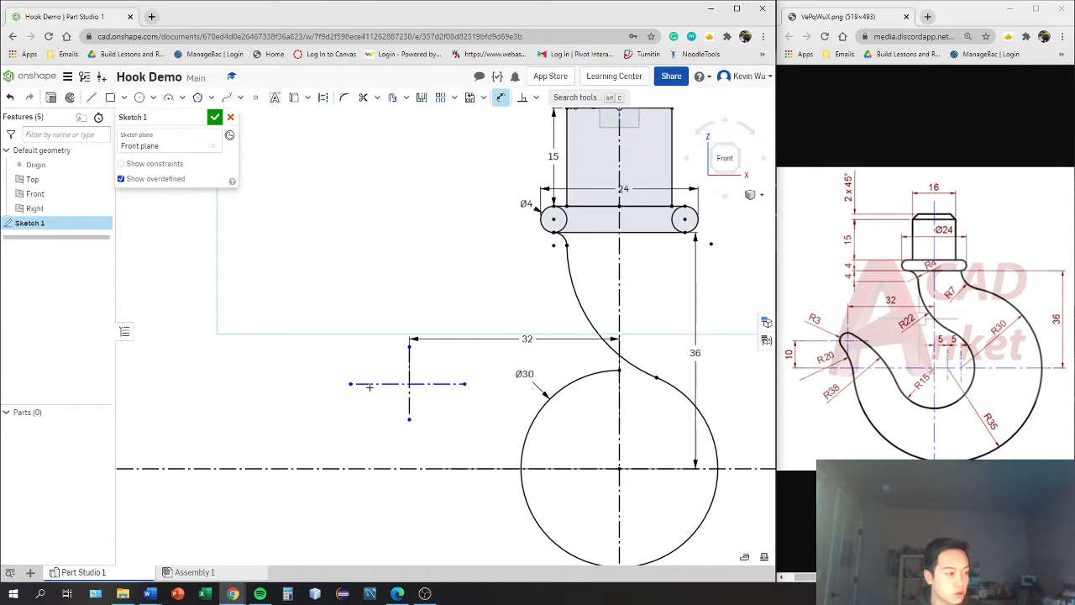
{"action": "left_click", "coordinate": [369, 385]}
{"action": "left_click", "coordinate": [331, 468]}
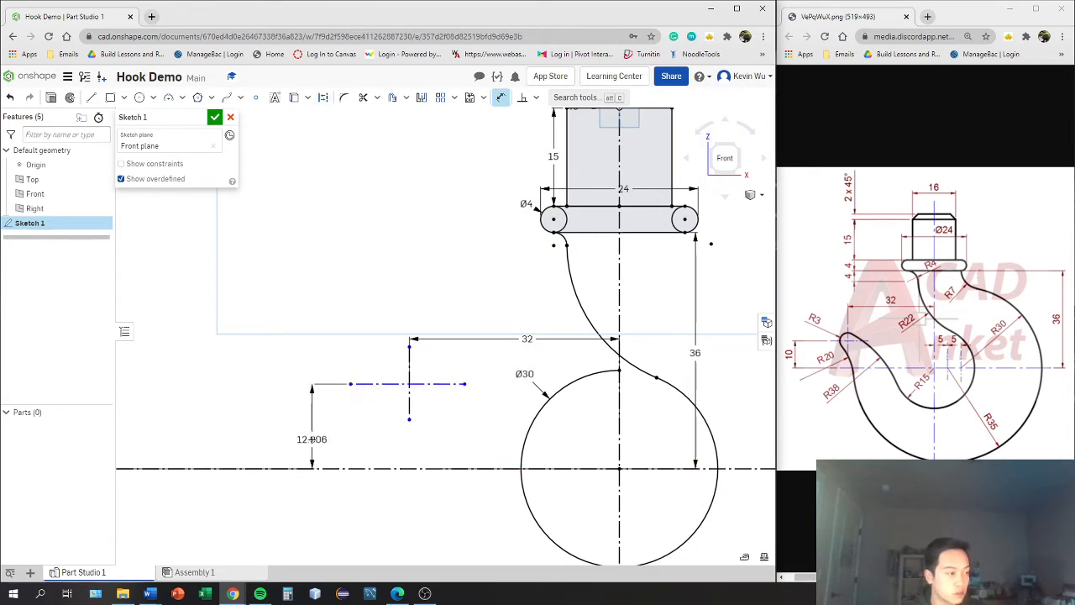
{"action": "left_click", "coordinate": [312, 439]}
{"action": "type", "text": "10"}
{"action": "key", "text": "Return"}
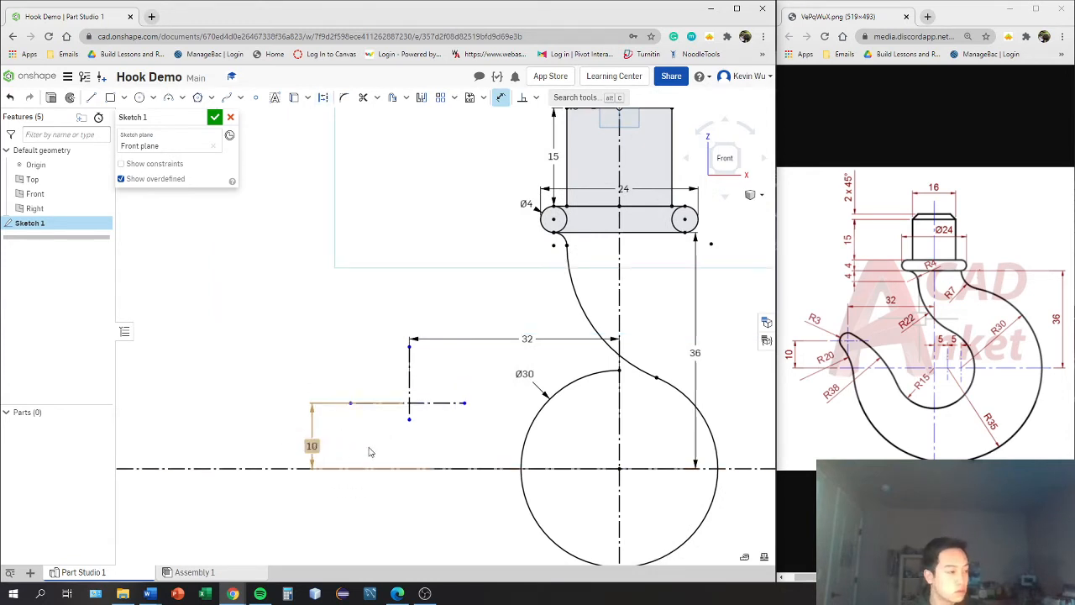
{"action": "key", "text": "Escape"}
{"action": "left_click_drag", "start_coordinate": [409, 420], "coordinate": [410, 435]}
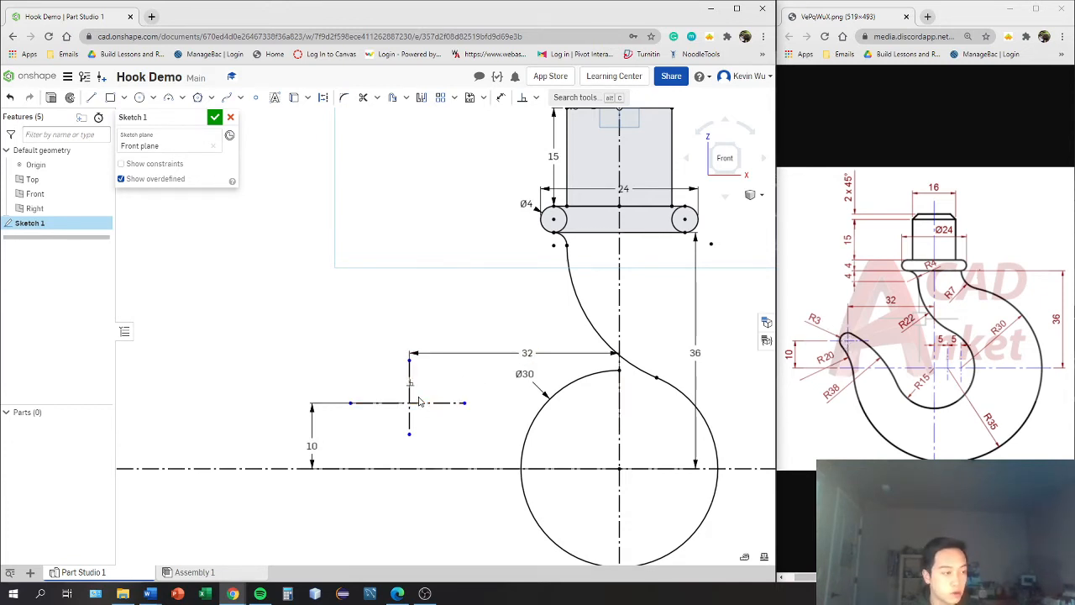
{"action": "key", "text": "d"}
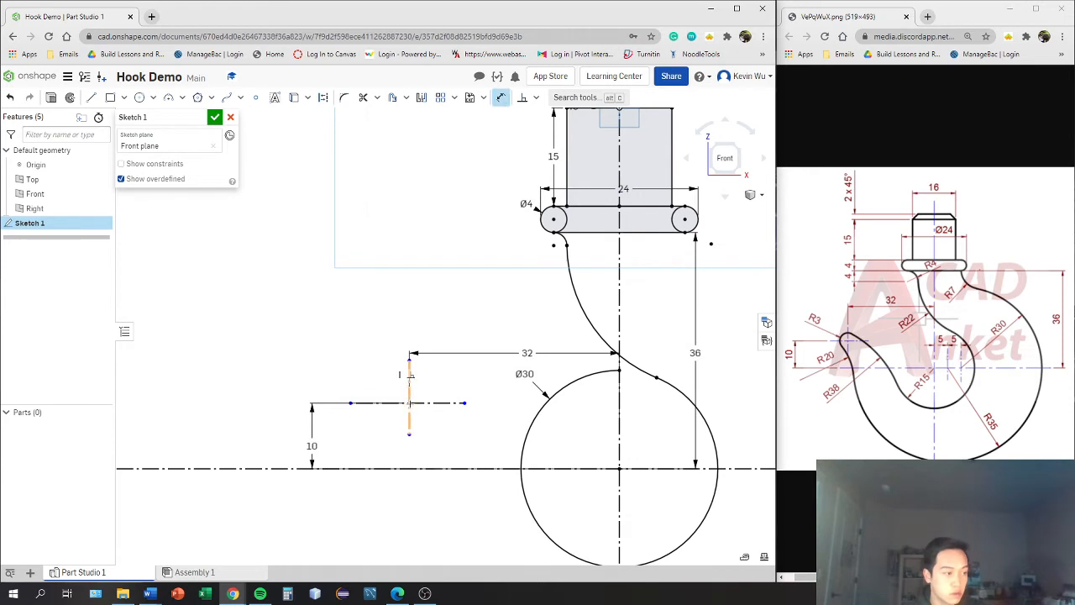
{"action": "left_click", "coordinate": [409, 399]}
{"action": "key", "text": "Escape"}
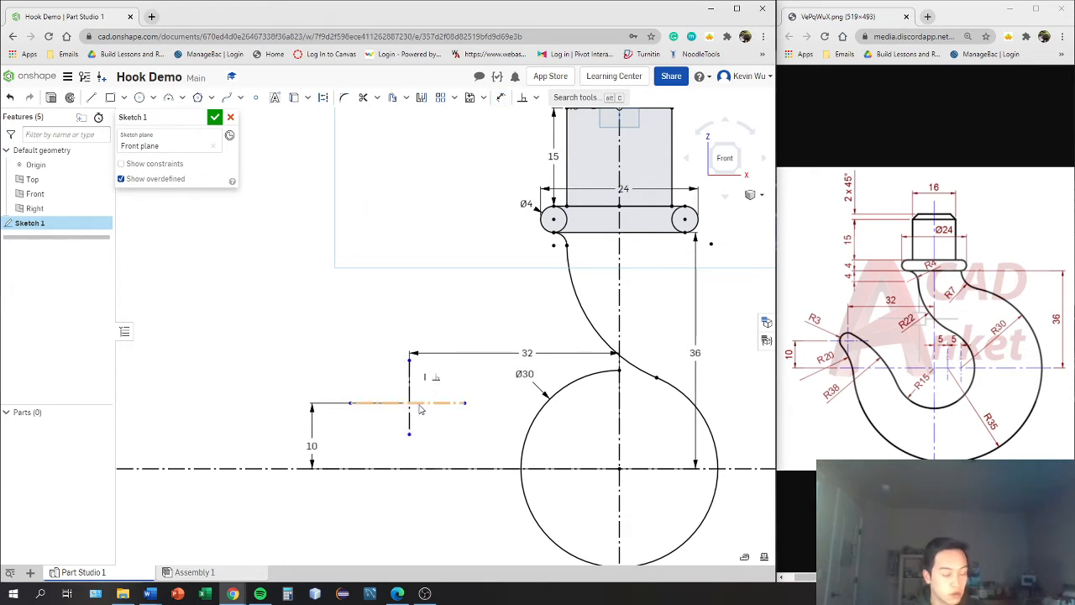
- Draw a circle centred on the crossing of the tip's construction lines and set its diameter to 6 in
{"action": "key", "text": "c"}
{"action": "left_click", "coordinate": [409, 403]}
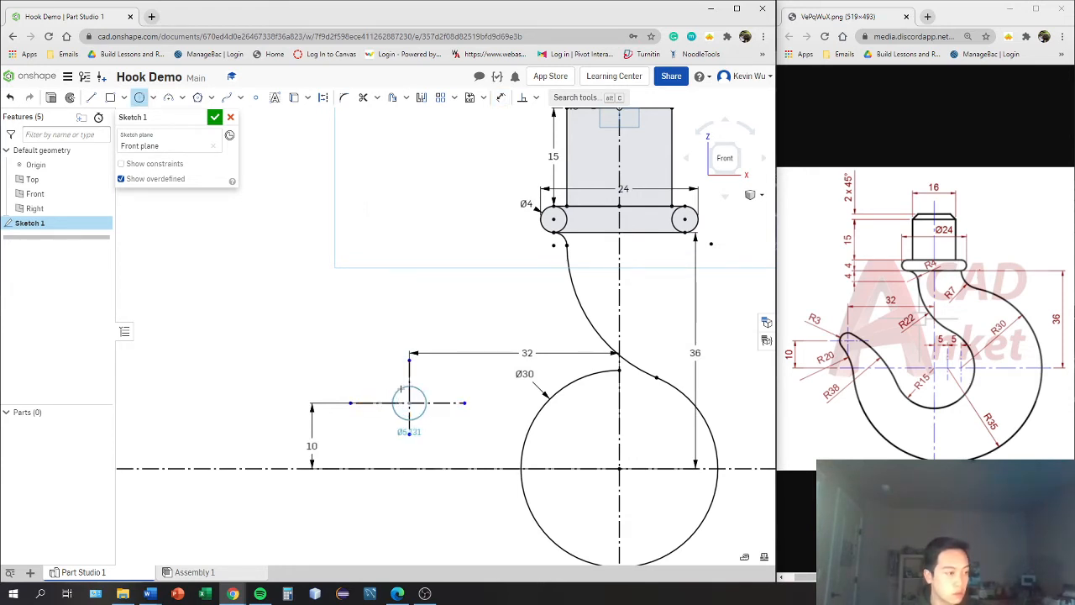
{"action": "left_click", "coordinate": [409, 436]}
{"action": "key", "text": "d"}
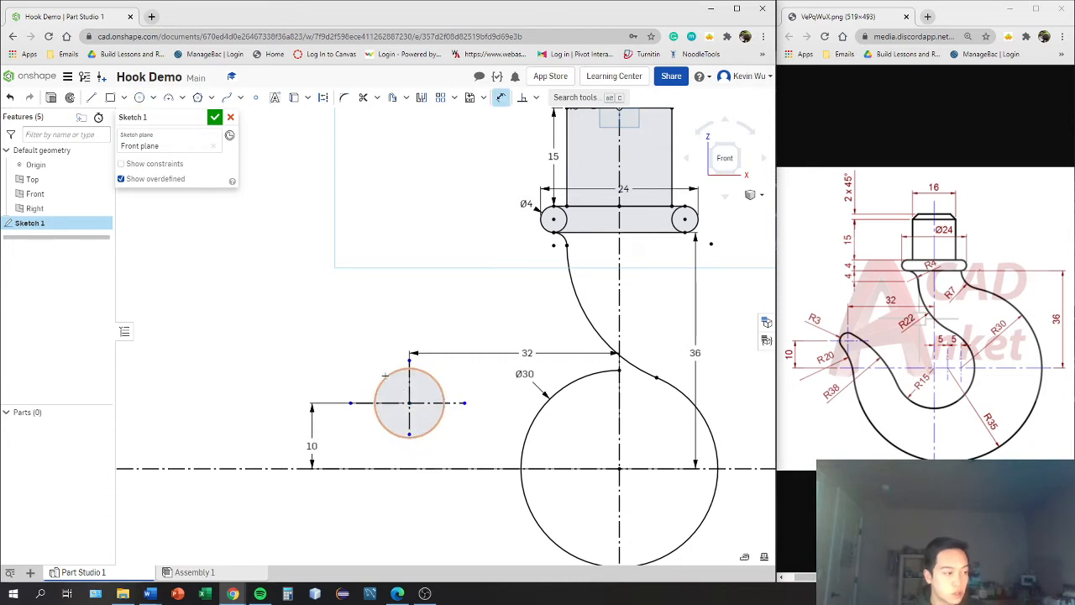
{"action": "left_click", "coordinate": [385, 372]}
{"action": "left_click", "coordinate": [372, 351]}
{"action": "type", "text": "6"}
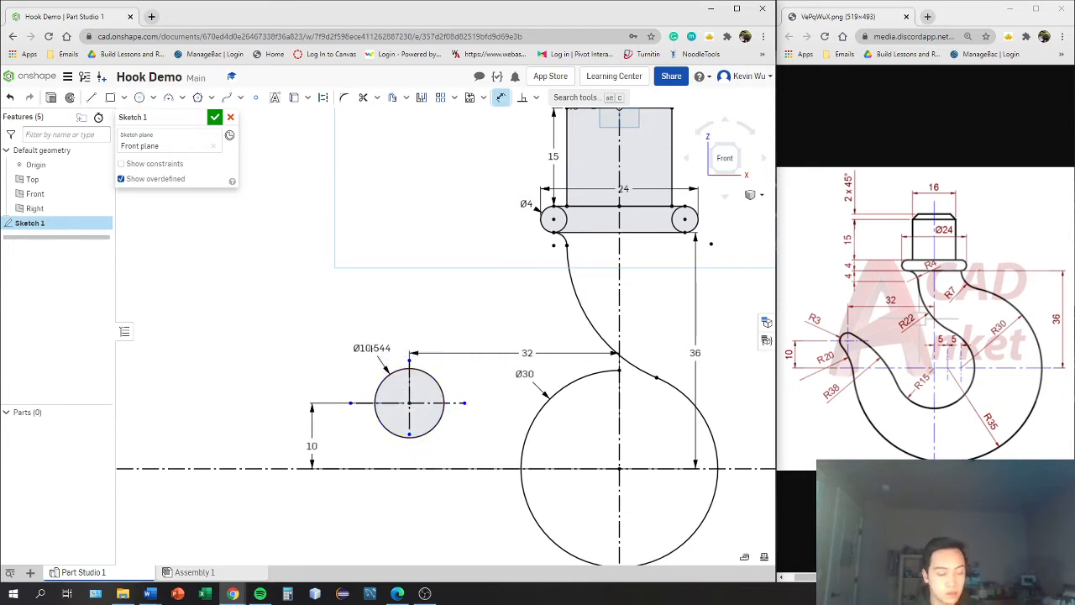
{"action": "key", "text": "Return"}
{"action": "key", "text": "Escape"}
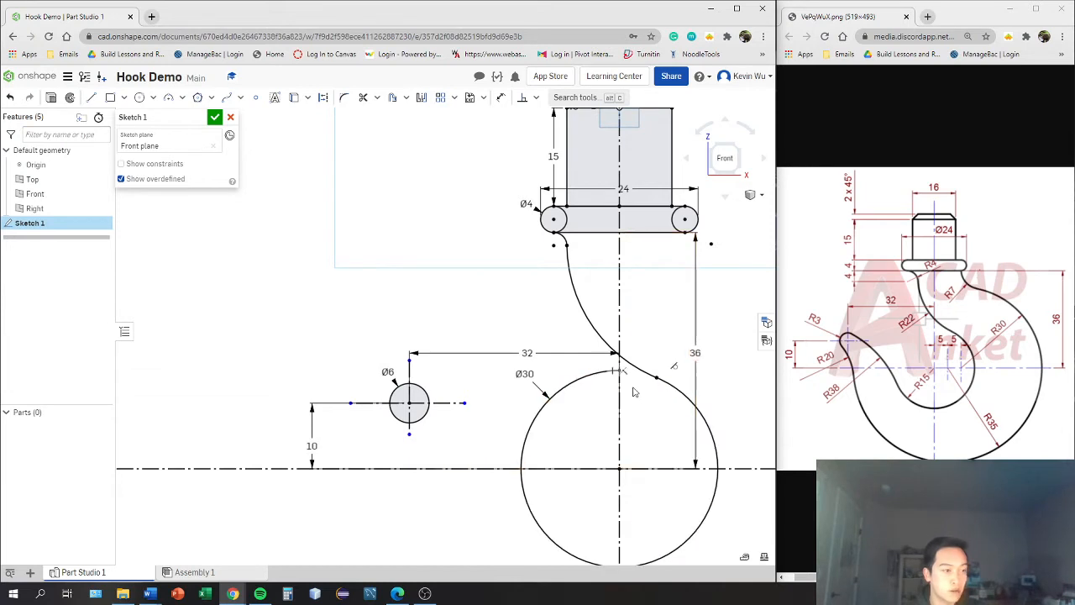
- Sketch a large circle about 61 in in diameter enclosing the hook tip circle, centred below and slightly left of it
{"action": "middle_click_drag", "start_coordinate": [745, 318], "coordinate": [744, 288]}
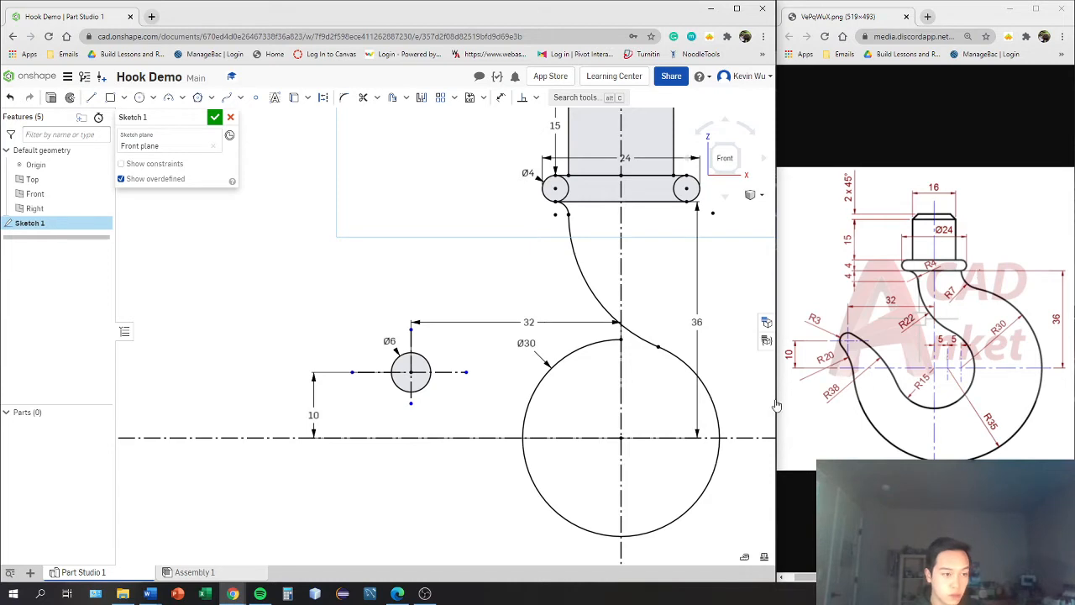
{"action": "middle_click_drag", "start_coordinate": [495, 359], "coordinate": [460, 372]}
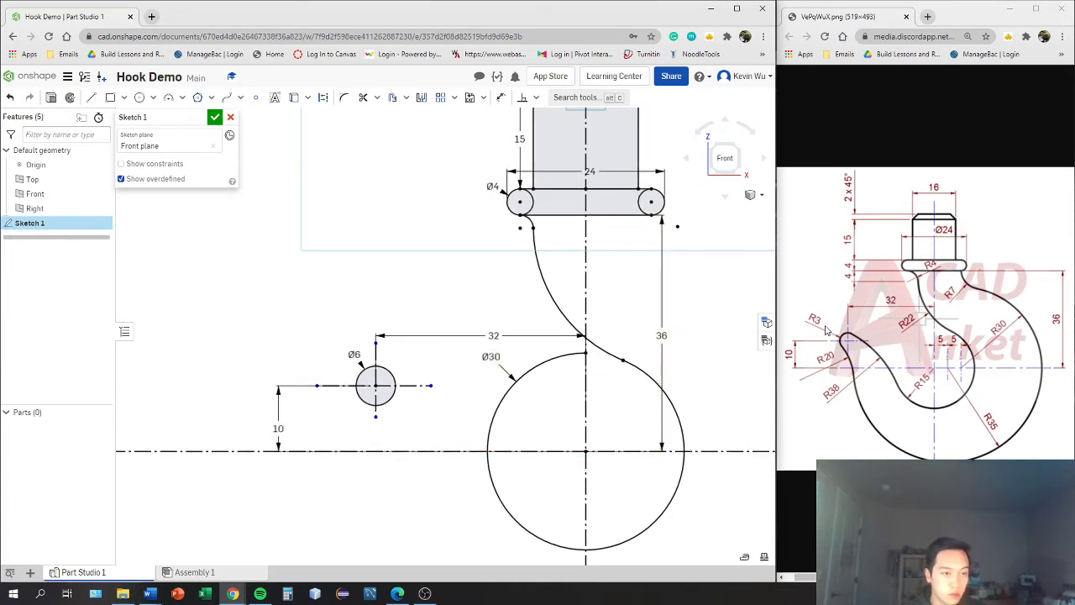
{"action": "middle_click_drag", "start_coordinate": [493, 337], "coordinate": [525, 280]}
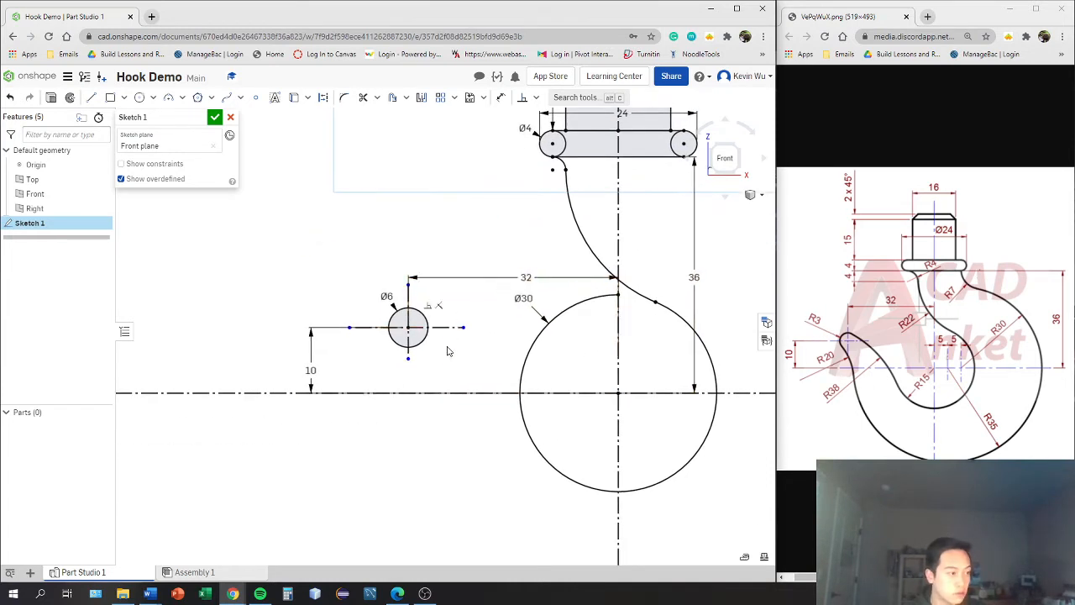
{"action": "middle_click_drag", "start_coordinate": [508, 319], "coordinate": [493, 320]}
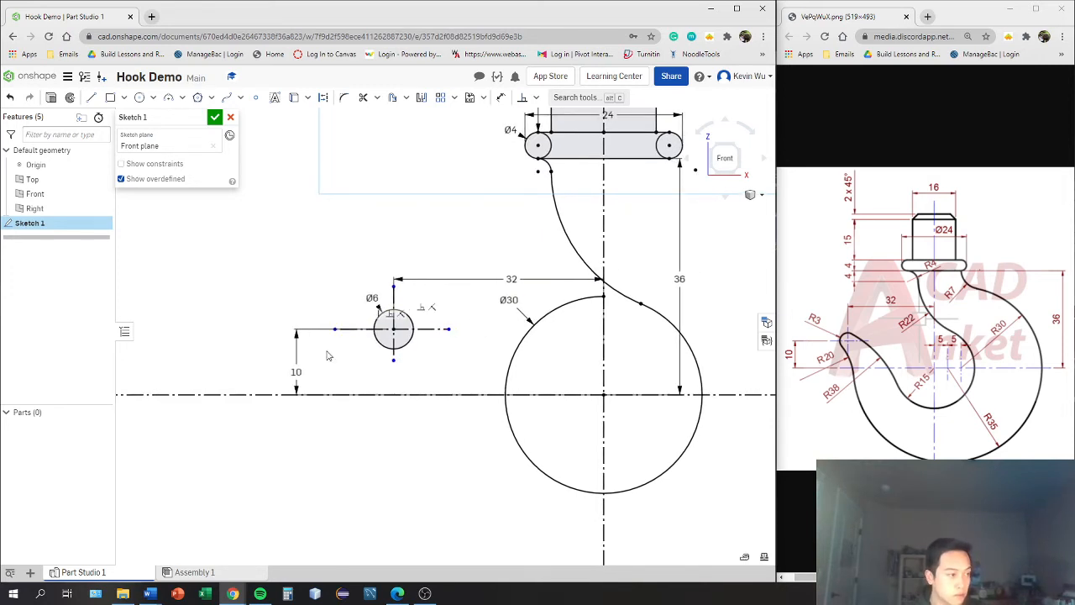
{"action": "middle_click_drag", "start_coordinate": [300, 200], "coordinate": [337, 217]}
{"action": "key", "text": "c"}
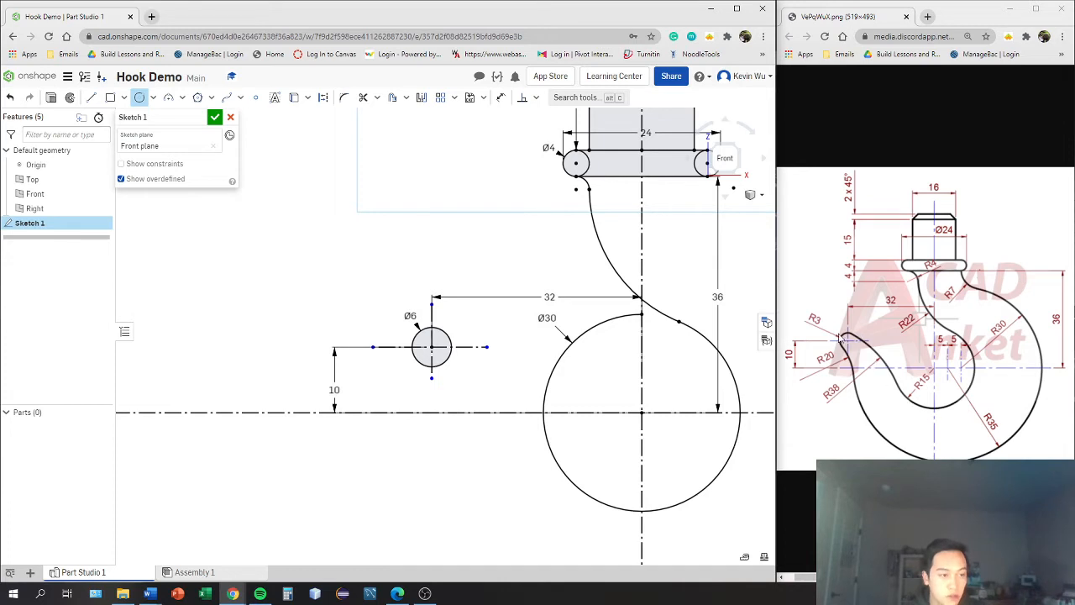
{"action": "left_click", "coordinate": [402, 447]}
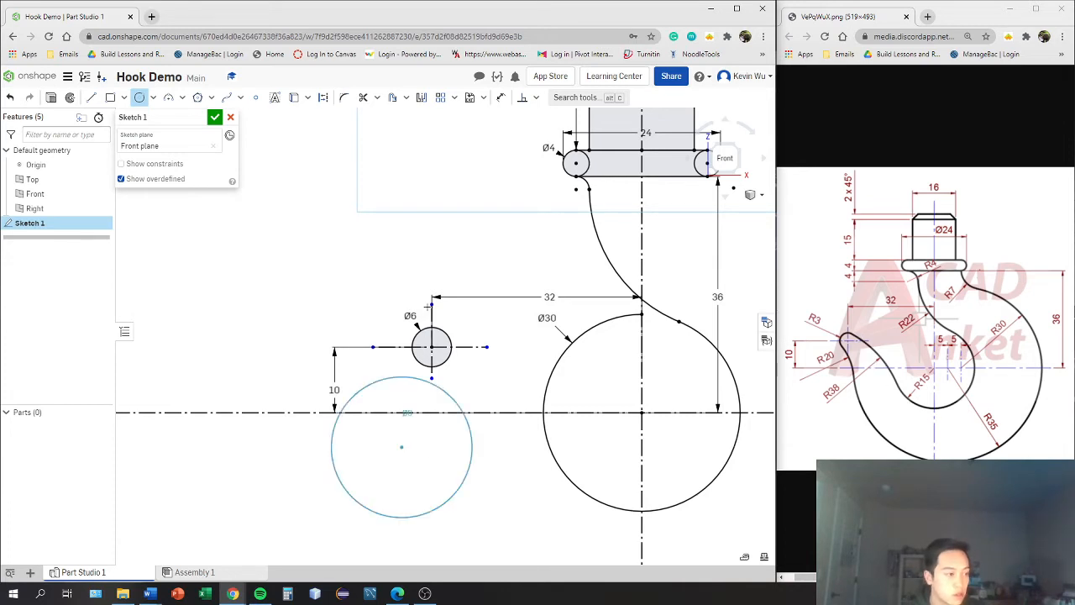
{"action": "left_click", "coordinate": [402, 246]}
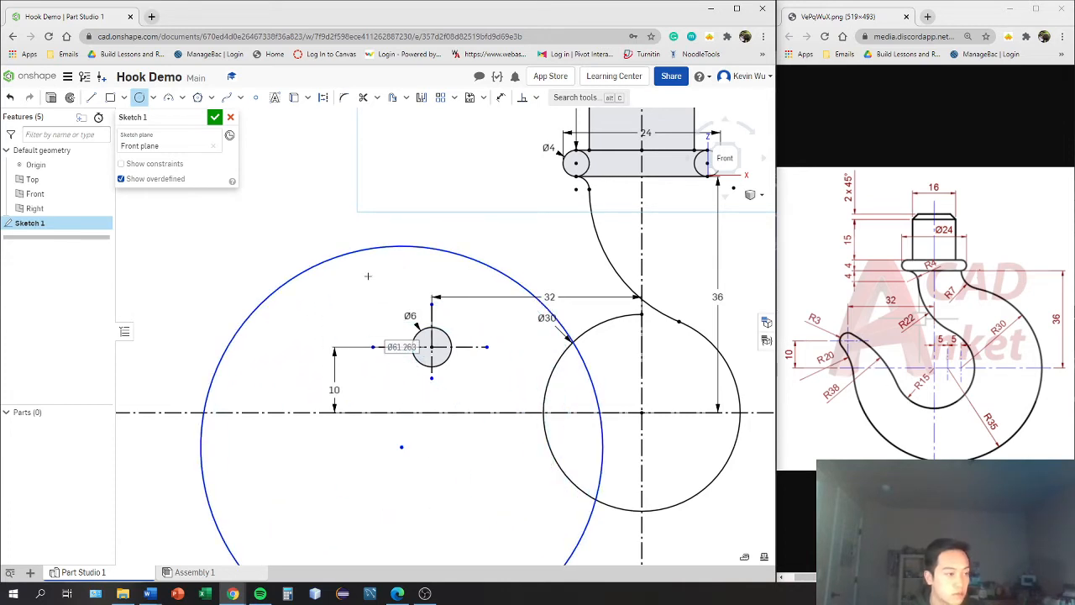
- Set the diameter of the large circle around the hook tip to 76 in for the R38 inner curve
{"action": "middle_click_drag", "start_coordinate": [326, 299], "coordinate": [384, 225]}
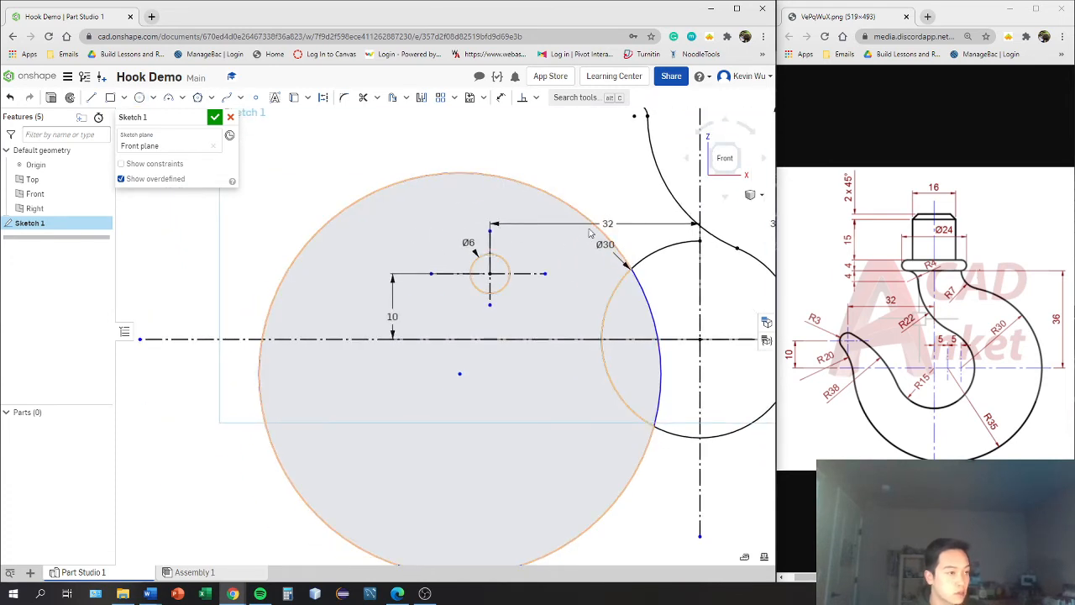
{"action": "key", "text": "d"}
{"action": "left_click", "coordinate": [314, 233]}
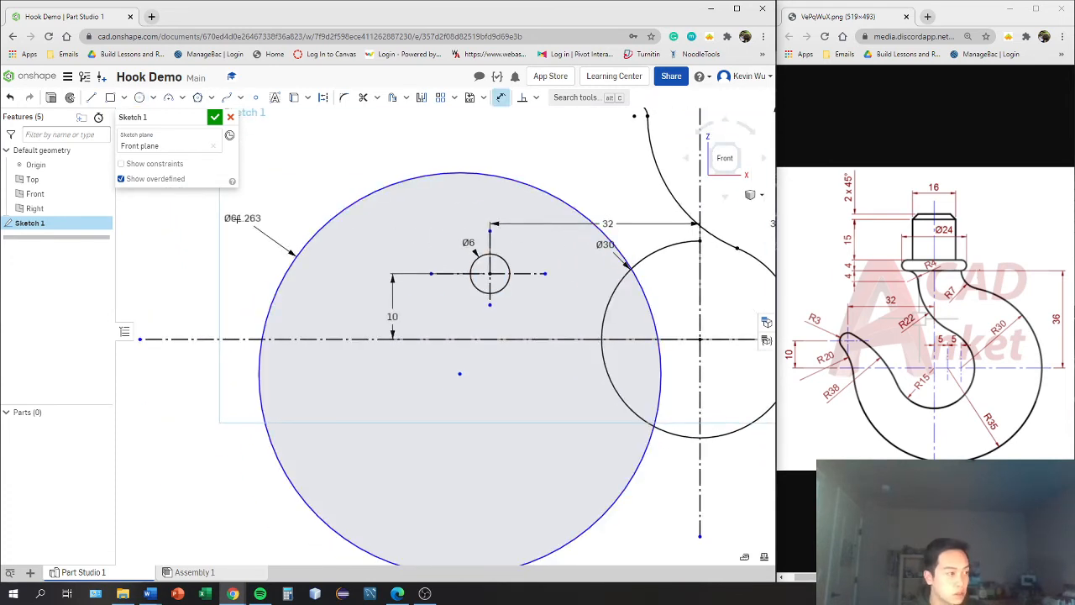
{"action": "left_click", "coordinate": [235, 238]}
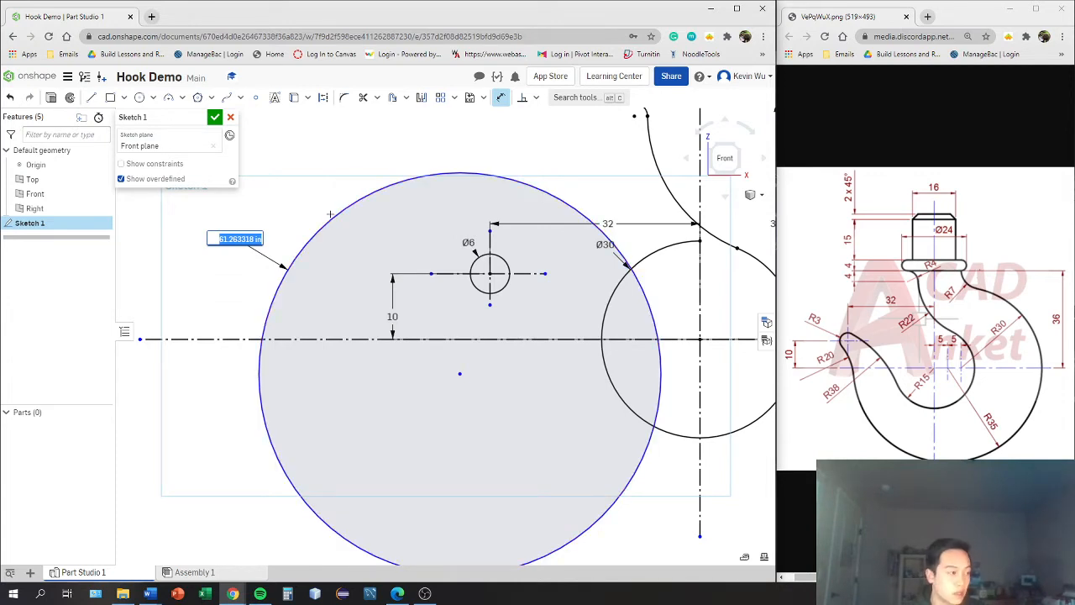
{"action": "type", "text": "76"}
{"action": "key", "text": "Return"}
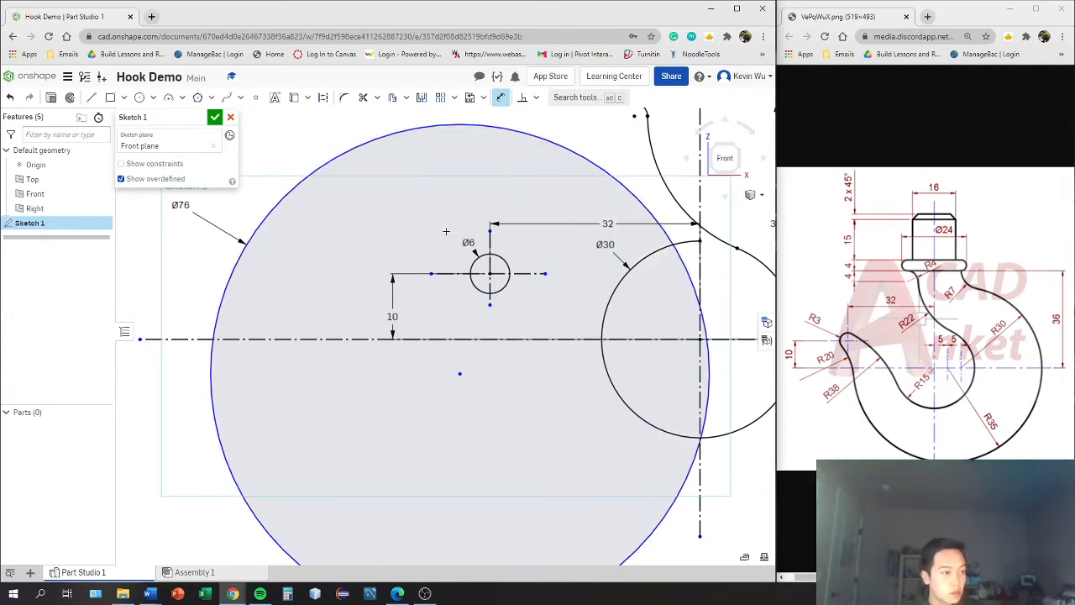
{"action": "key", "text": "Escape"}
{"action": "middle_click_drag", "start_coordinate": [514, 223], "coordinate": [430, 273]}
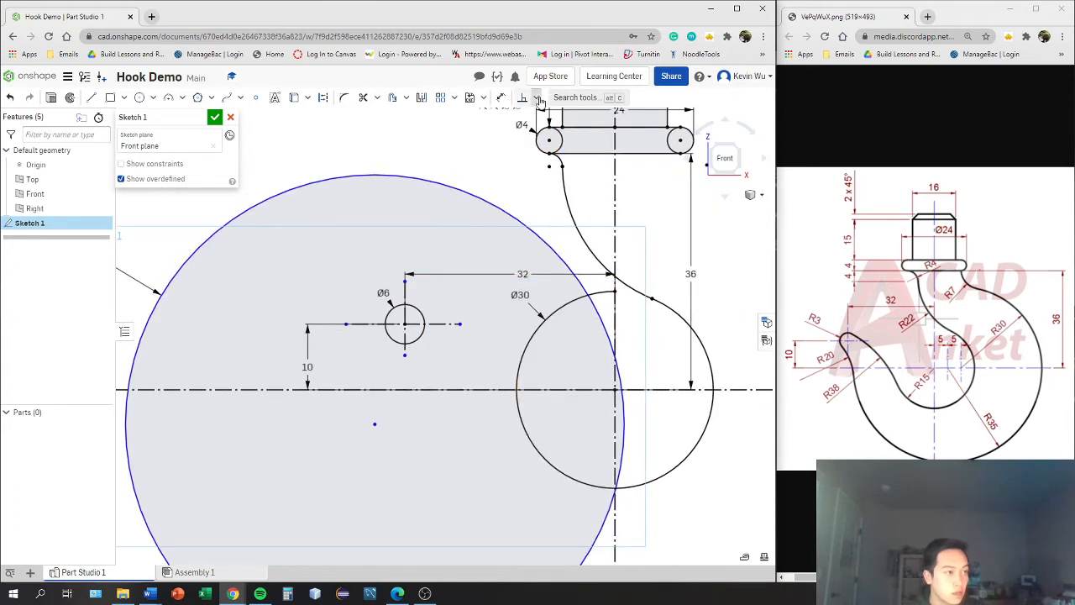
- Make the 76 in circle tangent to the hook tip circle and to the 30 in circle
{"action": "left_click", "coordinate": [538, 99]}
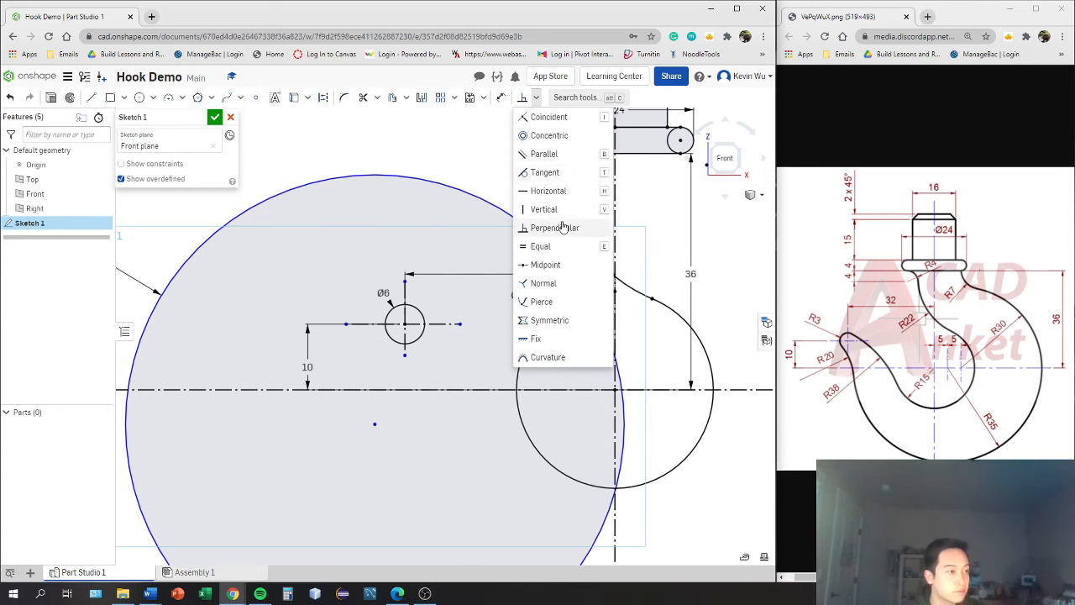
{"action": "left_click", "coordinate": [559, 173]}
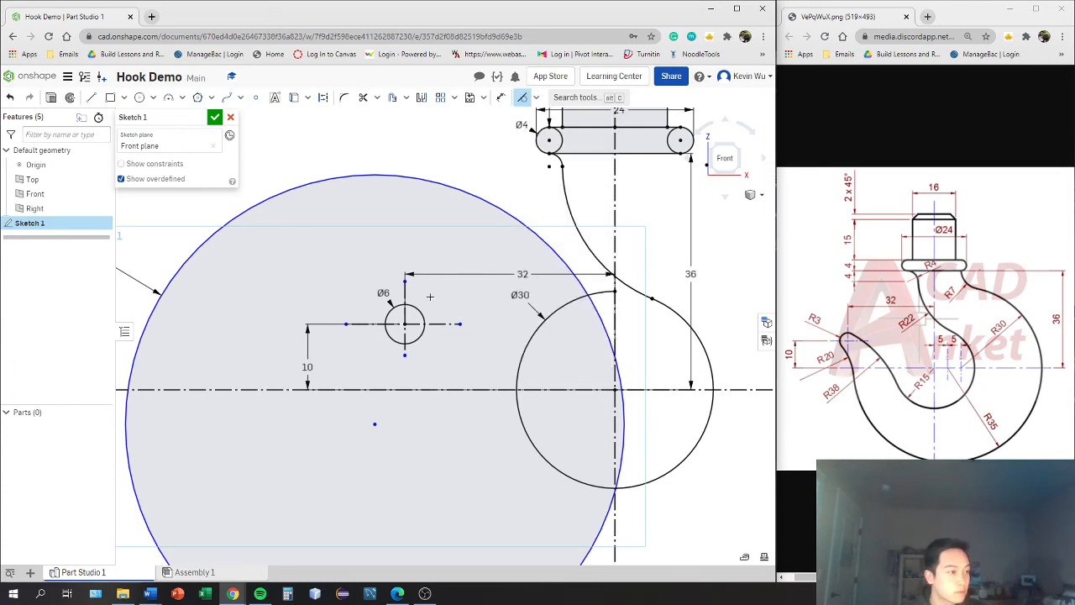
{"action": "left_click", "coordinate": [502, 210]}
{"action": "left_click", "coordinate": [419, 310]}
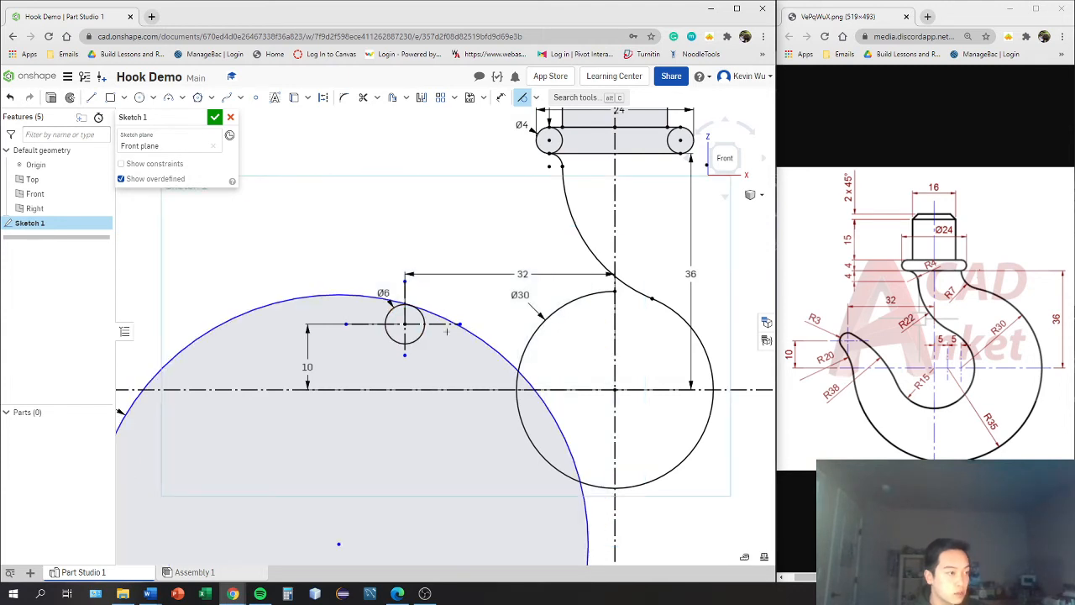
{"action": "left_click", "coordinate": [516, 407]}
{"action": "left_click", "coordinate": [531, 397]}
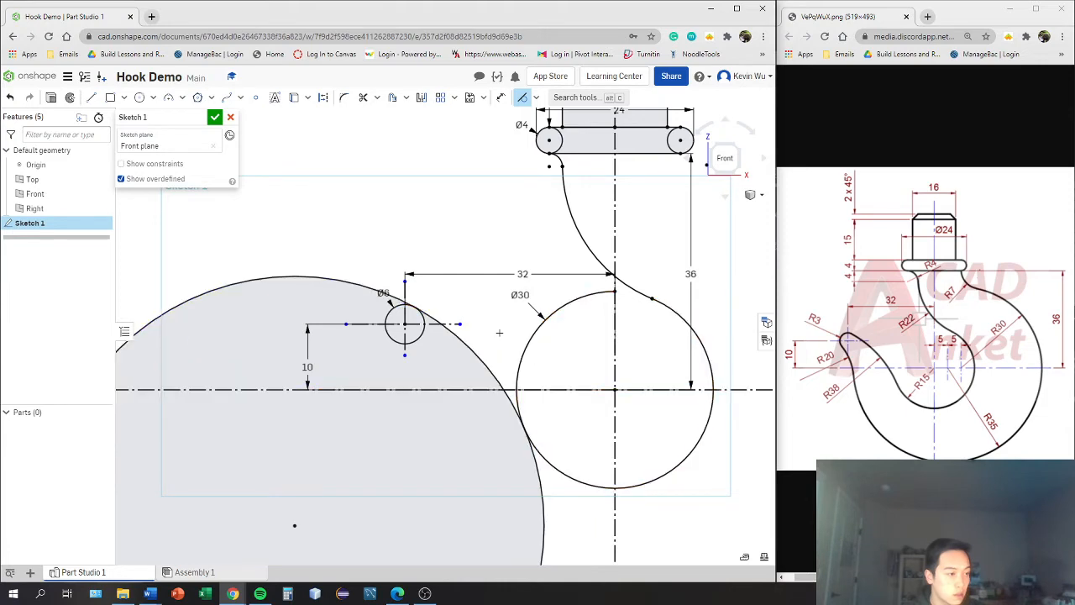
- Trim away the lower-right quarter of the 6 in hook tip circle
{"action": "scroll", "coordinate": [499, 332], "scroll_direction": "down", "scroll_amount": 1}
{"action": "scroll", "coordinate": [508, 248], "scroll_direction": "down", "scroll_amount": 3}
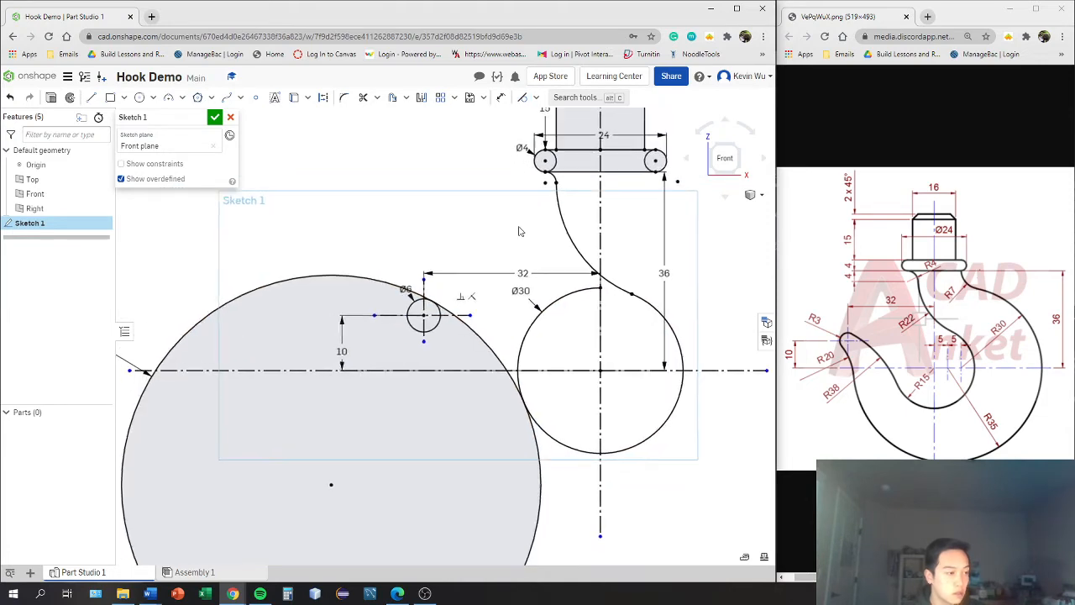
{"action": "mouse_move", "coordinate": [509, 249]}
{"action": "right_mouse_down"}
{"action": "mouse_move", "coordinate": [507, 275]}
{"action": "mouse_move", "coordinate": [516, 232]}
{"action": "mouse_move", "coordinate": [509, 256]}
{"action": "mouse_move", "coordinate": [506, 244]}
{"action": "right_mouse_up"}
{"action": "scroll", "coordinate": [474, 202], "scroll_direction": "up", "scroll_amount": 5}
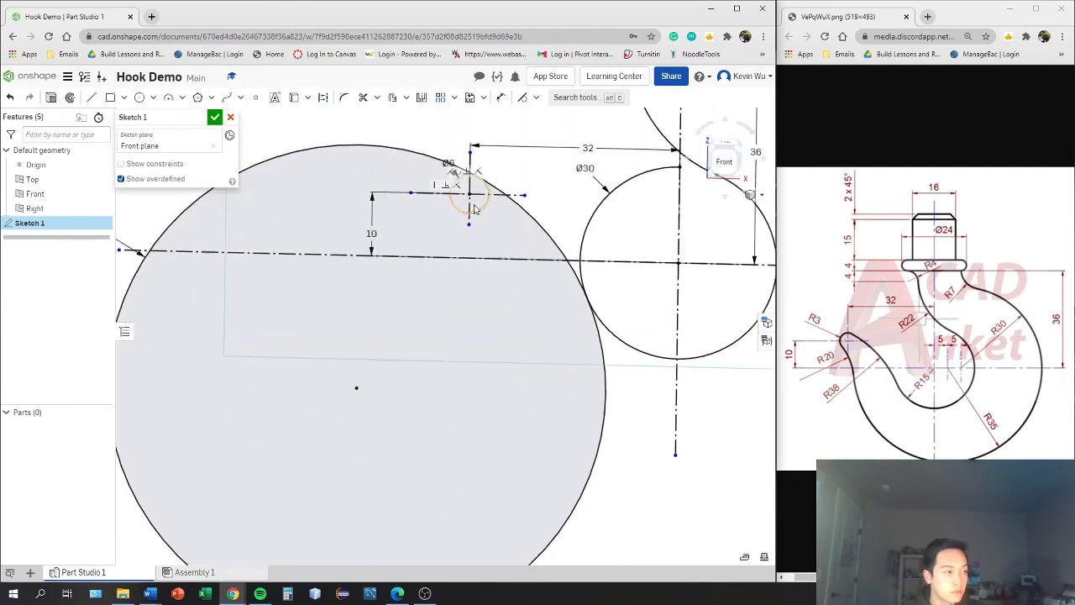
{"action": "scroll", "coordinate": [474, 203], "scroll_direction": "down", "scroll_amount": 2}
{"action": "scroll", "coordinate": [475, 203], "scroll_direction": "up", "scroll_amount": 2}
{"action": "left_click", "coordinate": [363, 97]}
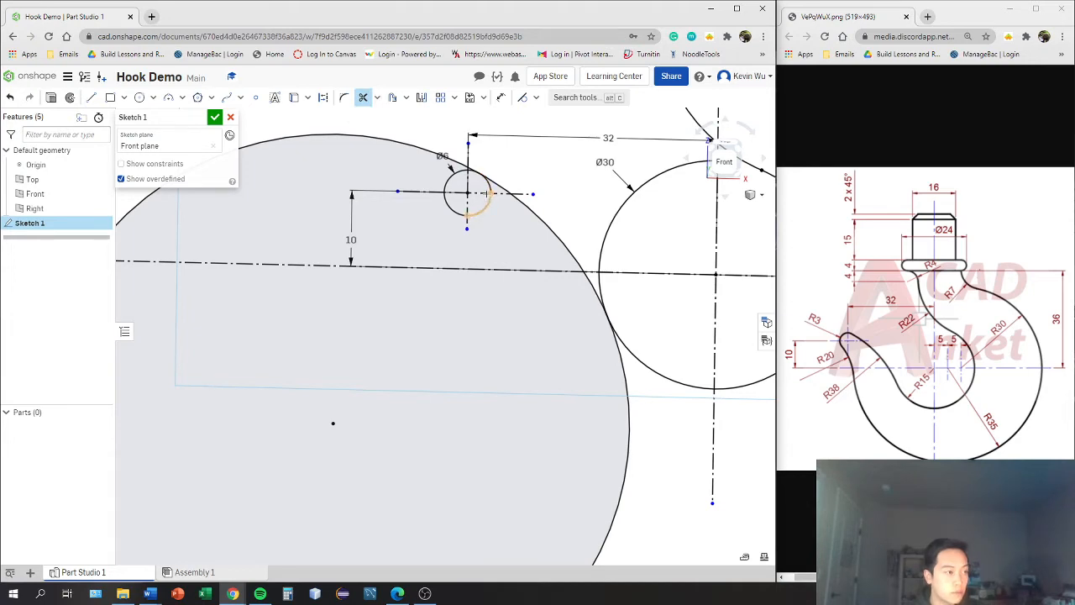
{"action": "scroll", "coordinate": [489, 198], "scroll_direction": "down", "scroll_amount": 4}
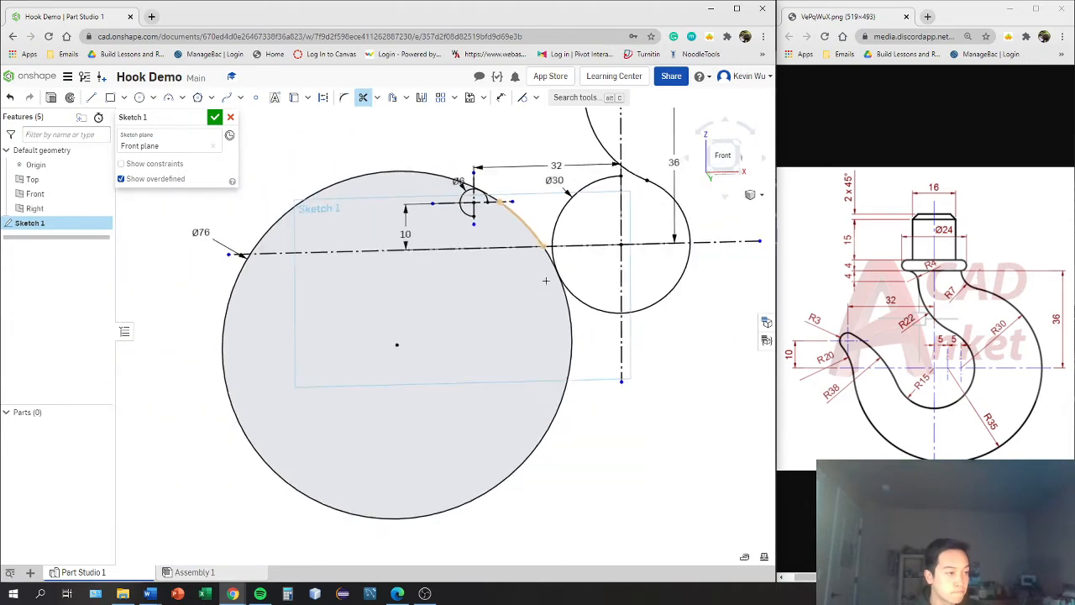
- Trim the lower and upper-left portions of the 76 in circle, keeping the arc between the hook tip and the 30 in circle
{"action": "middle_click_drag", "start_coordinate": [546, 281], "coordinate": [545, 270]}
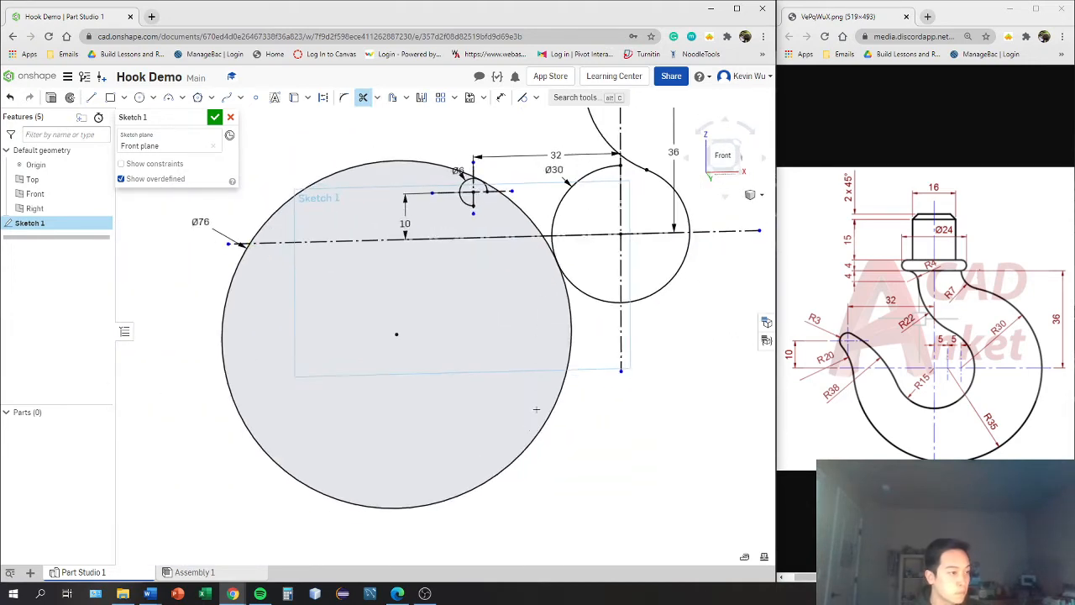
{"action": "left_click", "coordinate": [523, 454]}
{"action": "mouse_move", "coordinate": [505, 328]}
{"action": "right_mouse_down"}
{"action": "mouse_move", "coordinate": [498, 289]}
{"action": "mouse_move", "coordinate": [482, 281]}
{"action": "right_mouse_up"}
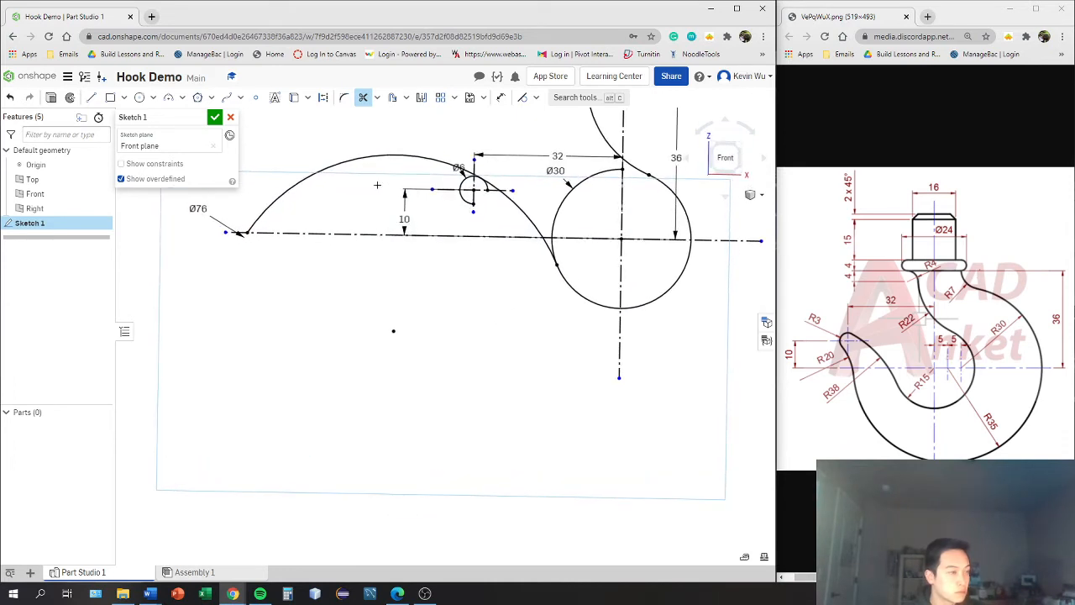
{"action": "left_click", "coordinate": [340, 165]}
- Trim the leftover arc pieces at the tangency of the R38 curve and hook tip circle, and restore the front view
{"action": "scroll", "coordinate": [484, 185], "scroll_direction": "up", "scroll_amount": 1}
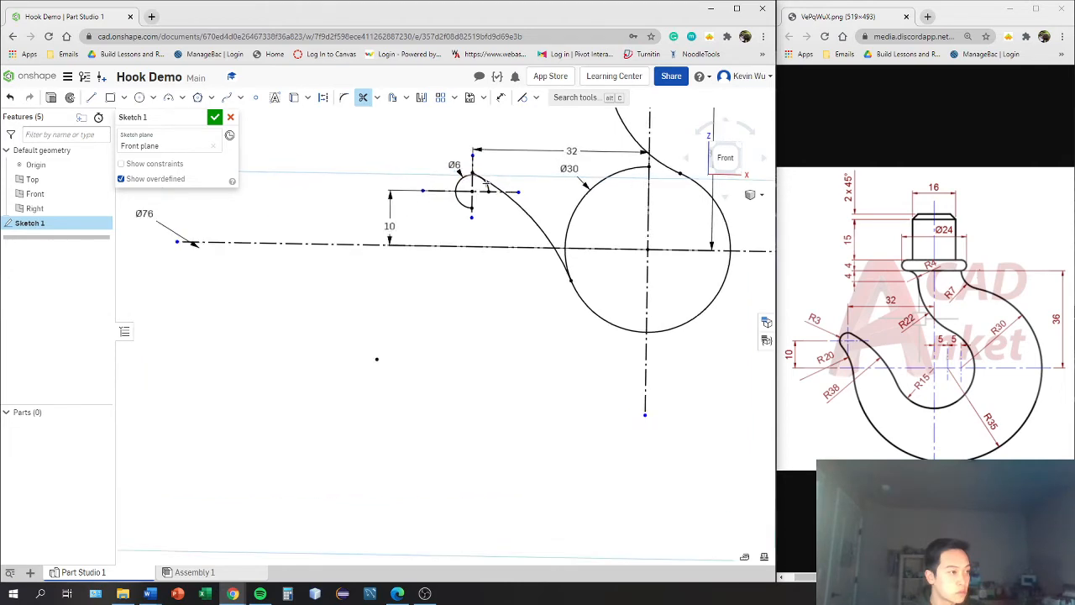
{"action": "scroll", "coordinate": [485, 183], "scroll_direction": "up", "scroll_amount": 3}
{"action": "scroll", "coordinate": [552, 224], "scroll_direction": "down", "scroll_amount": 4}
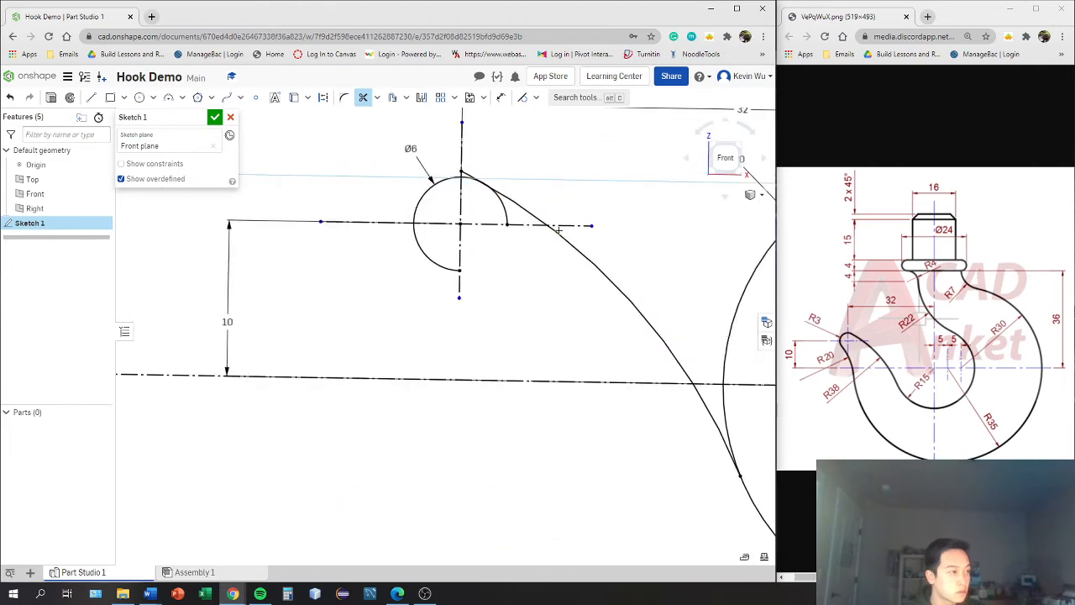
{"action": "scroll", "coordinate": [538, 201], "scroll_direction": "up", "scroll_amount": 3}
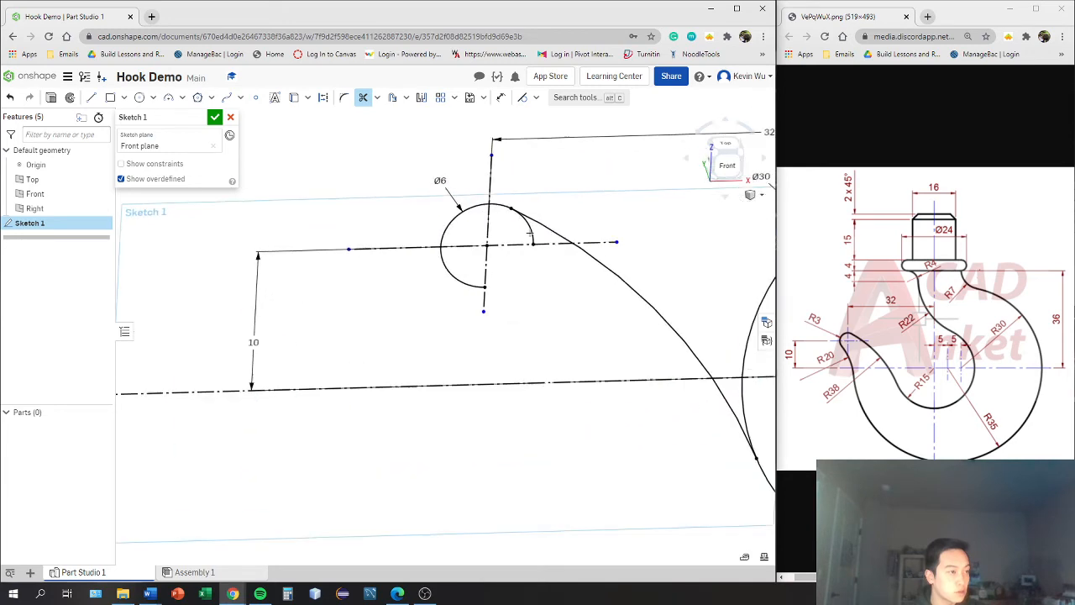
{"action": "scroll", "coordinate": [615, 239], "scroll_direction": "down", "scroll_amount": 4}
{"action": "mouse_move", "coordinate": [618, 244]}
{"action": "right_mouse_down"}
{"action": "mouse_move", "coordinate": [626, 250]}
{"action": "mouse_move", "coordinate": [598, 240]}
{"action": "right_mouse_up"}
{"action": "scroll", "coordinate": [596, 248], "scroll_direction": "up", "scroll_amount": 2}
{"action": "scroll", "coordinate": [597, 241], "scroll_direction": "down", "scroll_amount": 4}
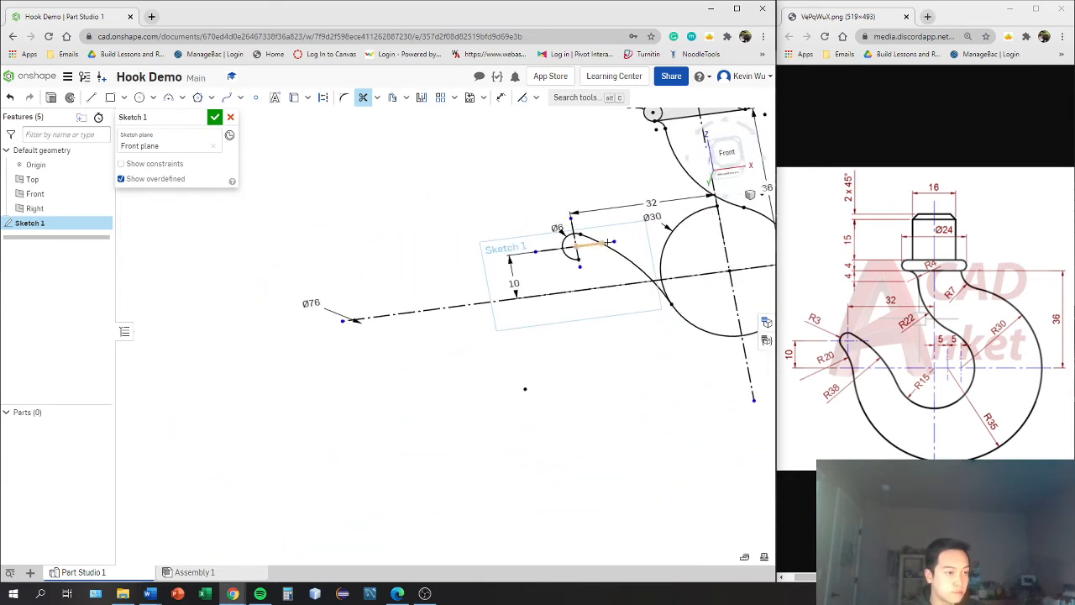
{"action": "middle_click_drag", "start_coordinate": [729, 213], "coordinate": [627, 216]}
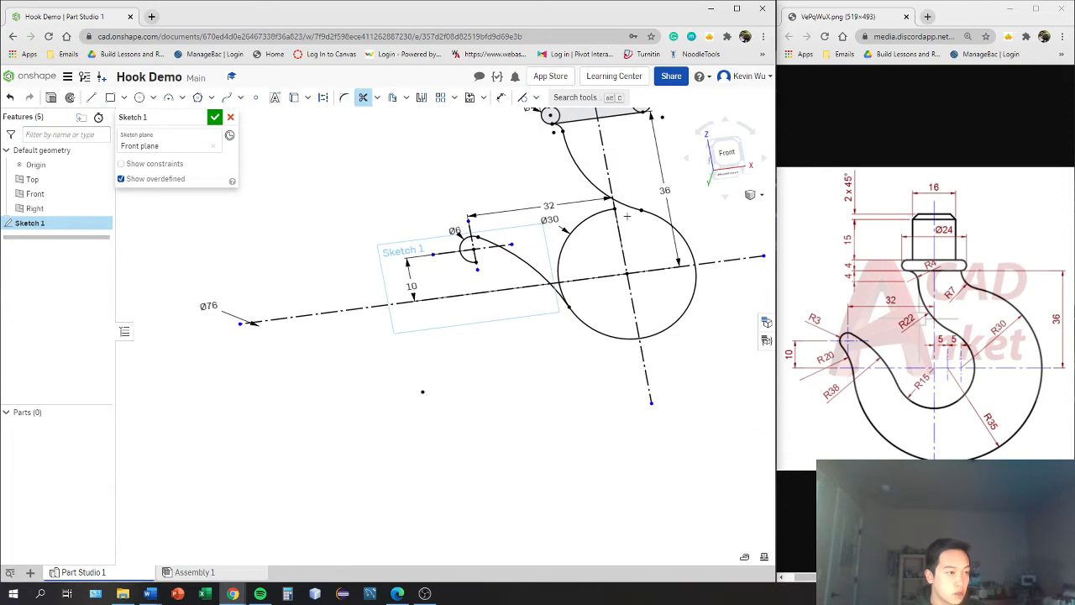
{"action": "left_click", "coordinate": [727, 153]}
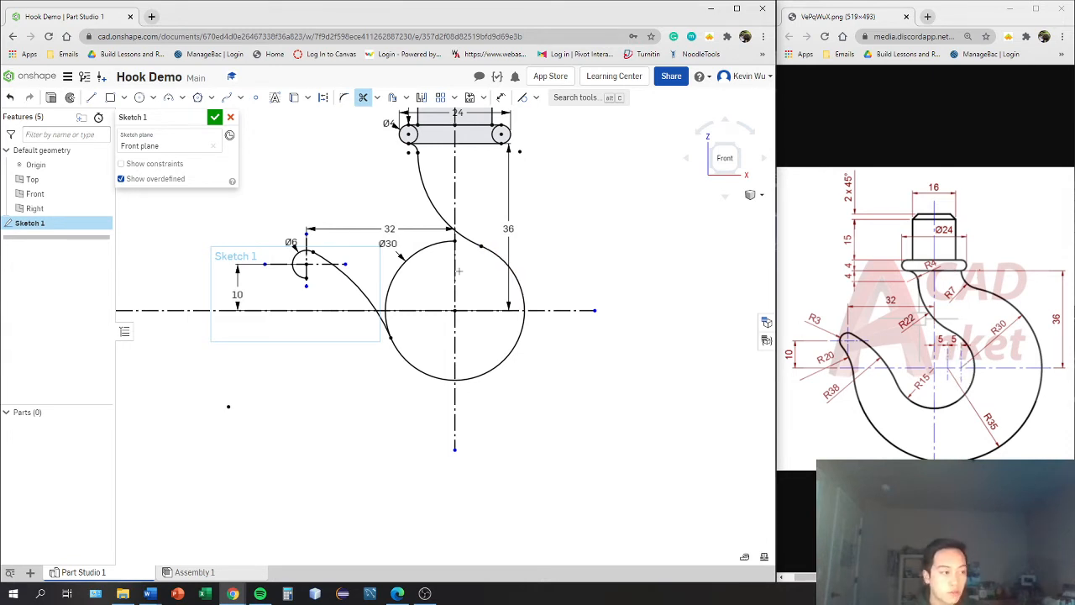
- Start sketching a line near the centre of the 30 in circle, beside the vertical centreline
{"action": "middle_click_drag", "start_coordinate": [515, 333], "coordinate": [590, 387]}
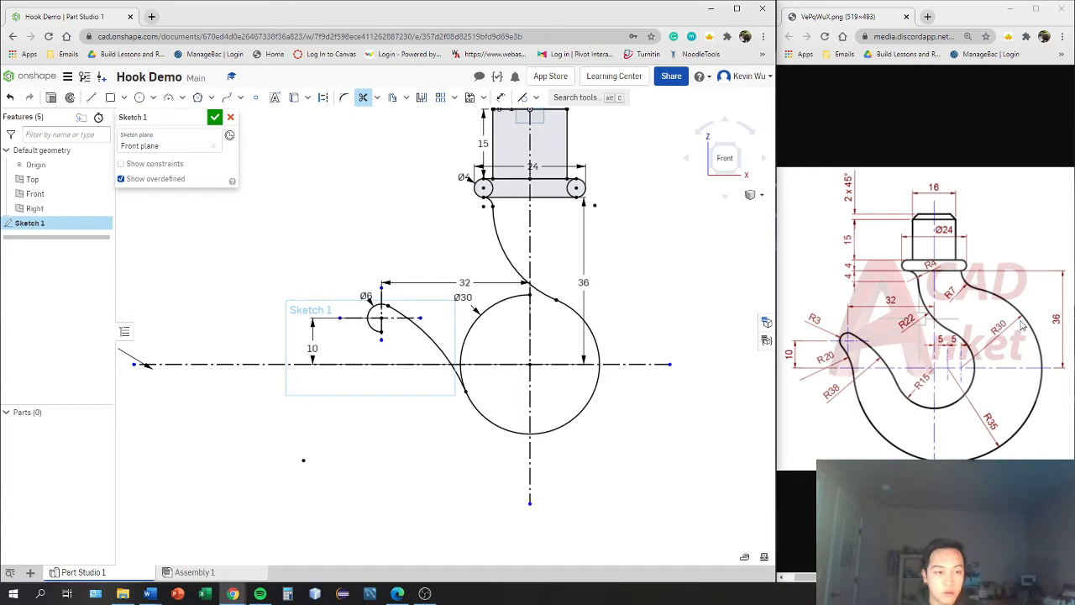
{"action": "middle_click_drag", "start_coordinate": [428, 246], "coordinate": [354, 241]}
{"action": "scroll", "coordinate": [412, 306], "scroll_direction": "up", "scroll_amount": 1}
{"action": "left_click", "coordinate": [91, 97]}
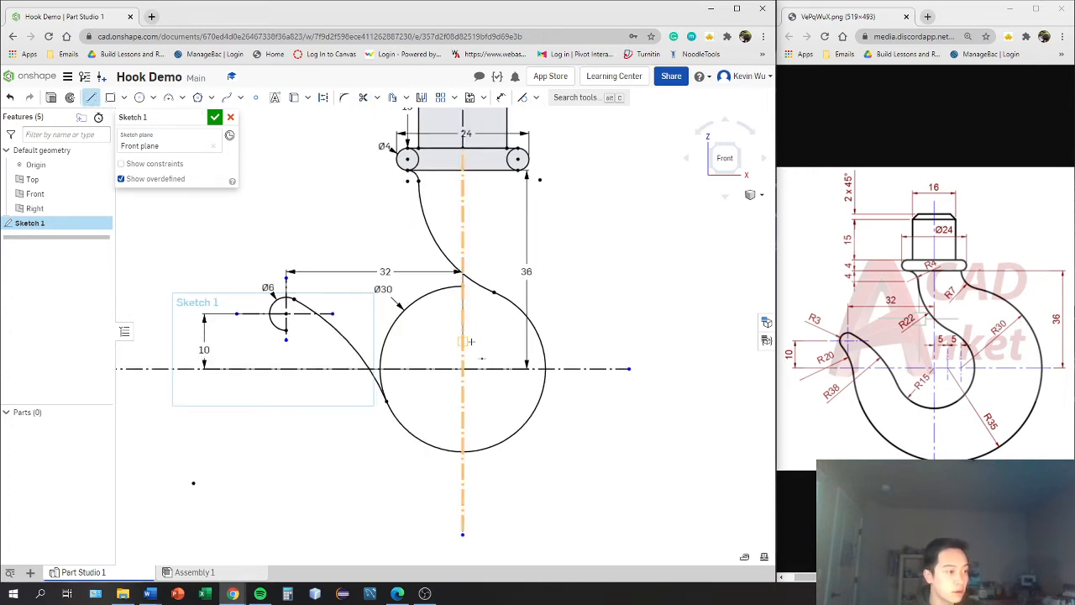
- Draw a short vertical line about 10 long beside the hook's vertical centerline and set their spacing to 5
{"action": "left_click", "coordinate": [484, 395]}
{"action": "key", "text": "Escape"}
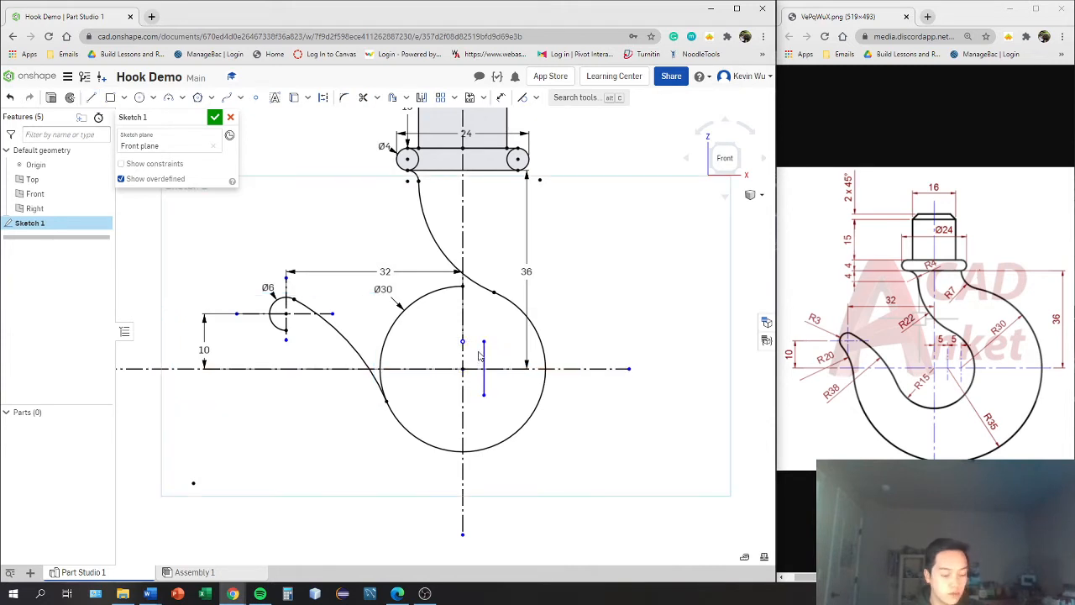
{"action": "key", "text": "d"}
{"action": "left_click", "coordinate": [483, 353]}
{"action": "left_click", "coordinate": [463, 351]}
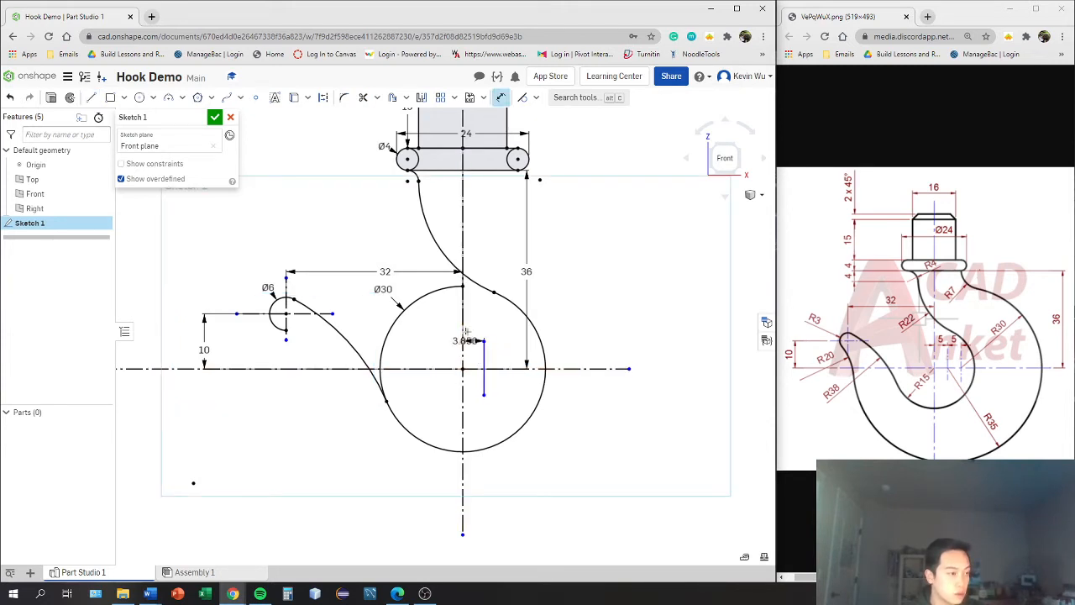
{"action": "left_click", "coordinate": [476, 330]}
{"action": "type", "text": "5"}
{"action": "key", "text": "Return"}
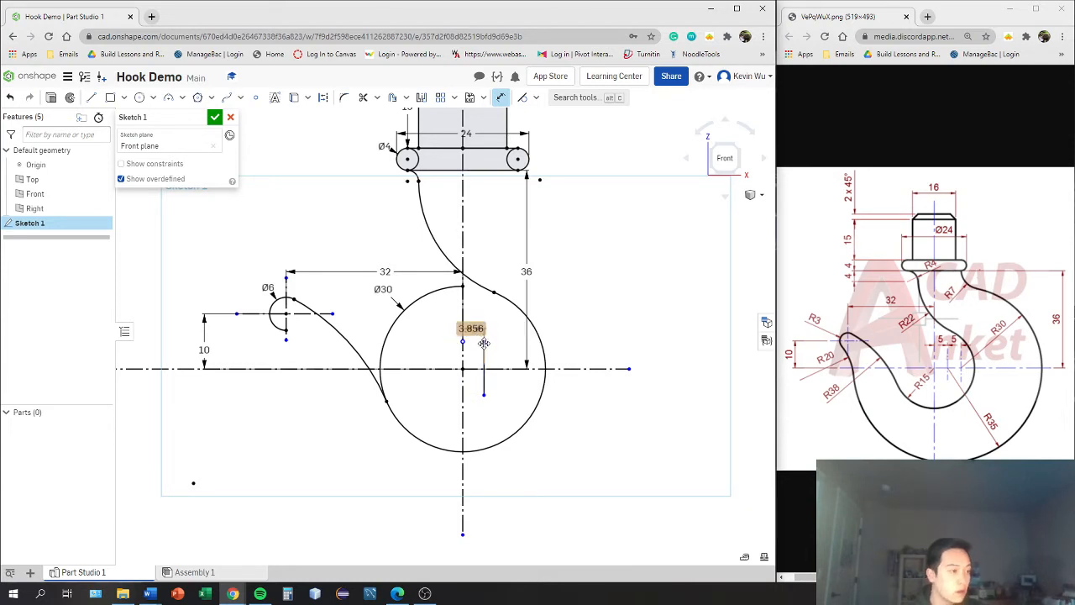
{"action": "scroll", "coordinate": [482, 355], "scroll_direction": "up", "scroll_amount": 1}
{"action": "scroll", "coordinate": [482, 355], "scroll_direction": "up", "scroll_amount": 3}
{"action": "key", "text": "Escape"}
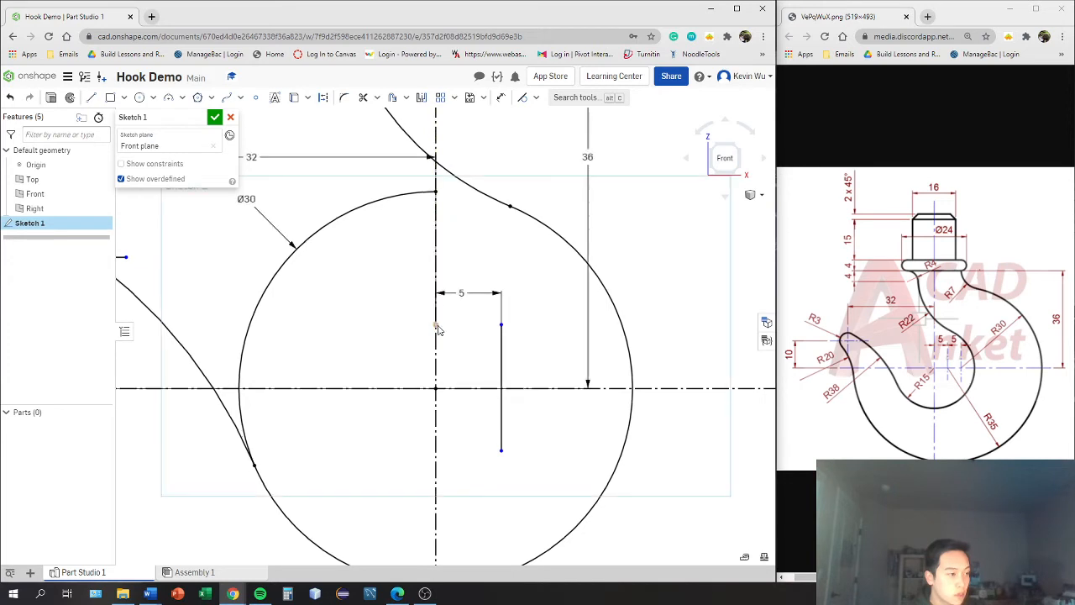
- Convert the short vertical line beside the centerline to construction geometry
{"action": "right_click", "coordinate": [438, 330]}
{"action": "key", "text": "Escape"}
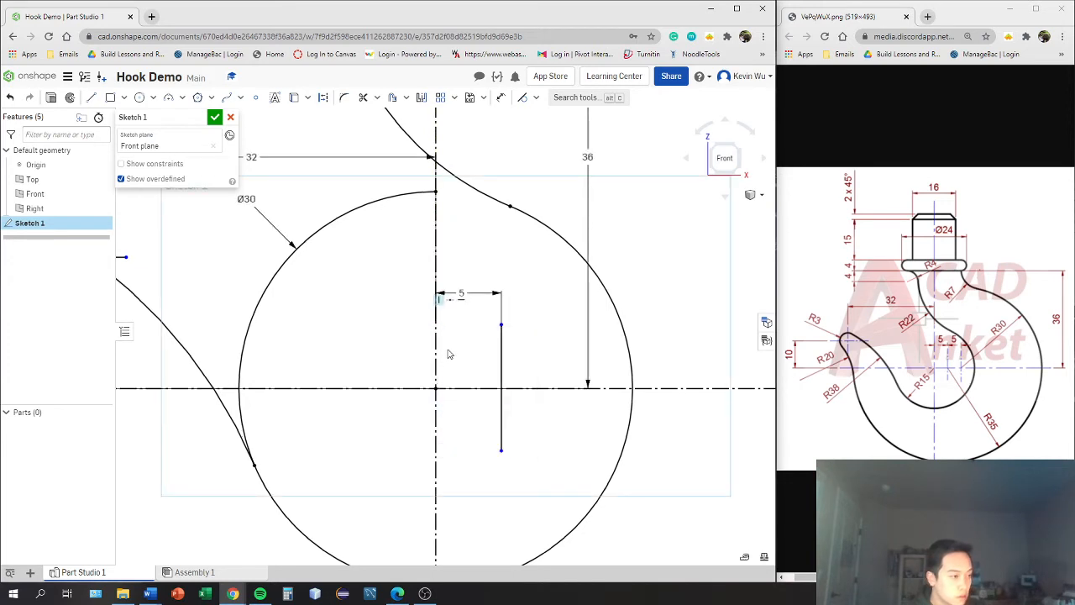
{"action": "left_click", "coordinate": [501, 359]}
{"action": "key", "text": "q"}
{"action": "scroll", "coordinate": [526, 418], "scroll_direction": "down", "scroll_amount": 5}
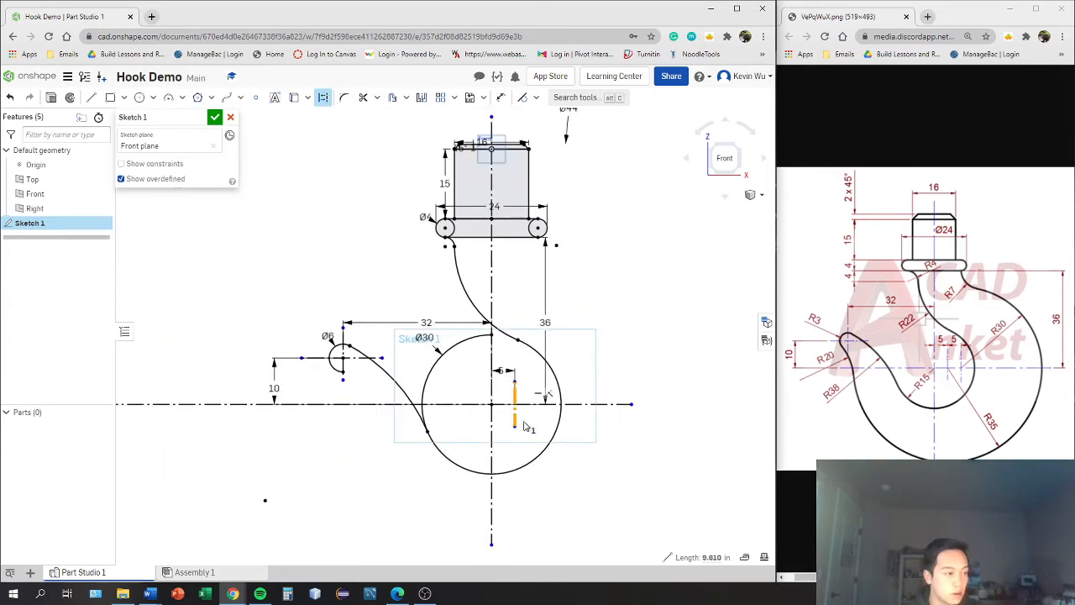
- Draw a circle with a diameter of about 71, centered where the short construction line crosses the horizontal centerline
{"action": "scroll", "coordinate": [525, 426], "scroll_direction": "up", "scroll_amount": 3}
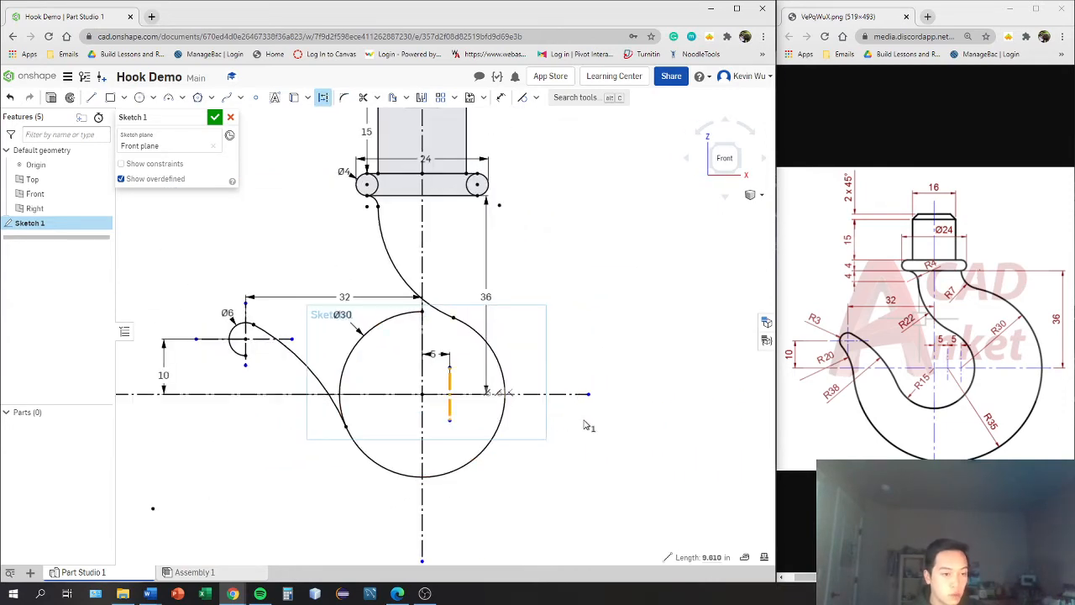
{"action": "middle_click_drag", "start_coordinate": [584, 420], "coordinate": [543, 409]}
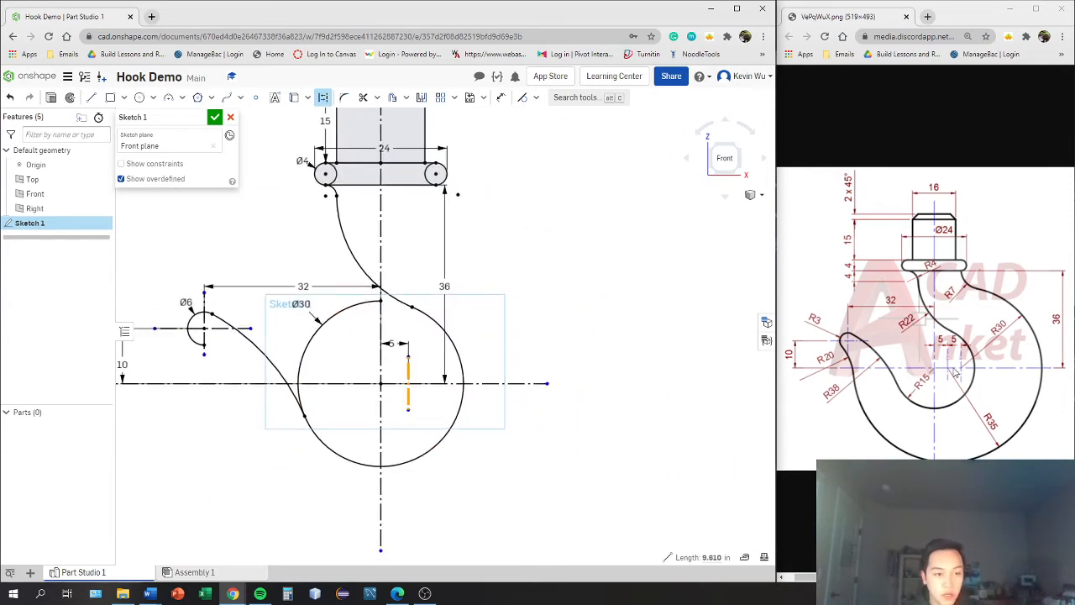
{"action": "middle_click_drag", "start_coordinate": [391, 345], "coordinate": [432, 355]}
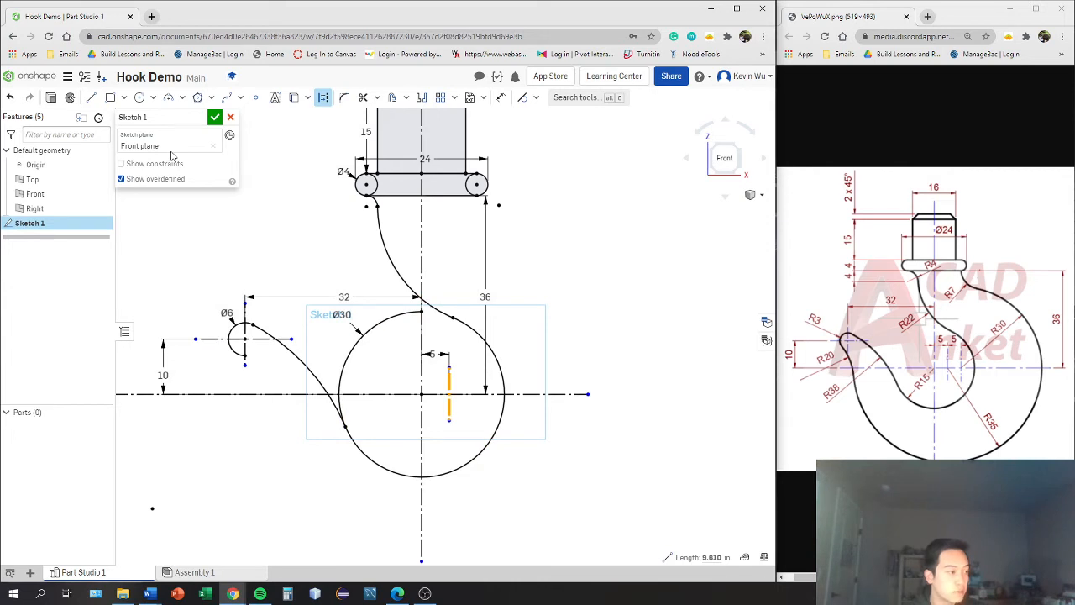
{"action": "left_click", "coordinate": [140, 98]}
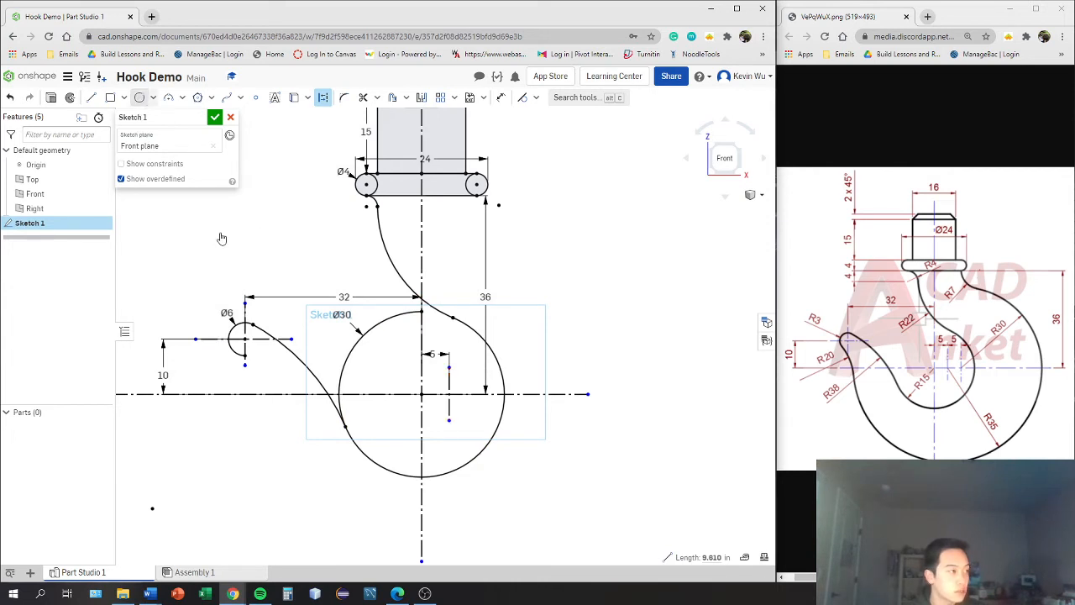
{"action": "left_click", "coordinate": [450, 394]}
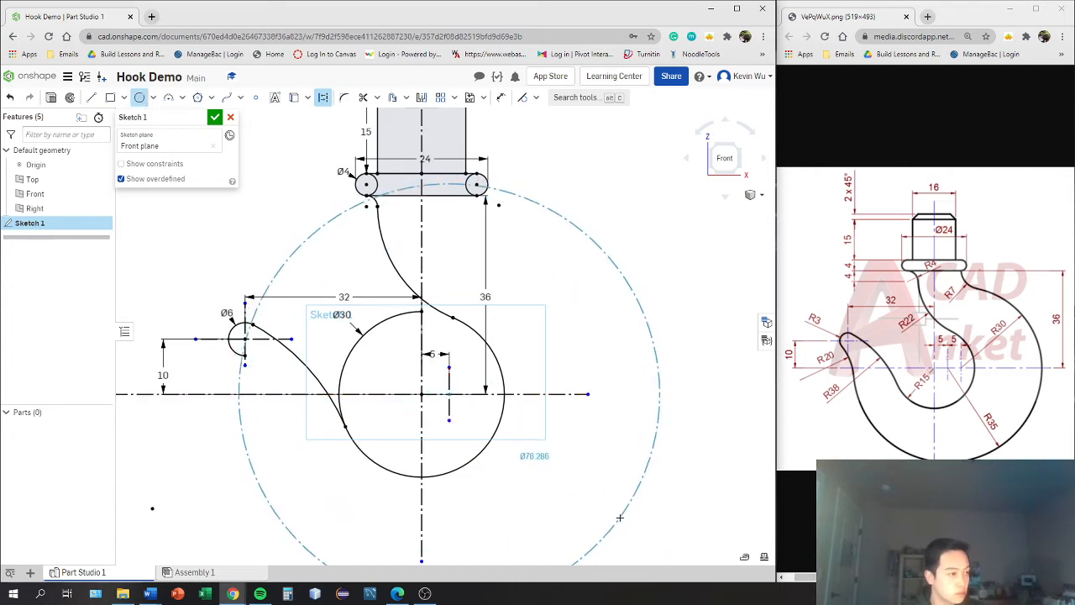
{"action": "left_click", "coordinate": [609, 507]}
{"action": "key", "text": "m"}
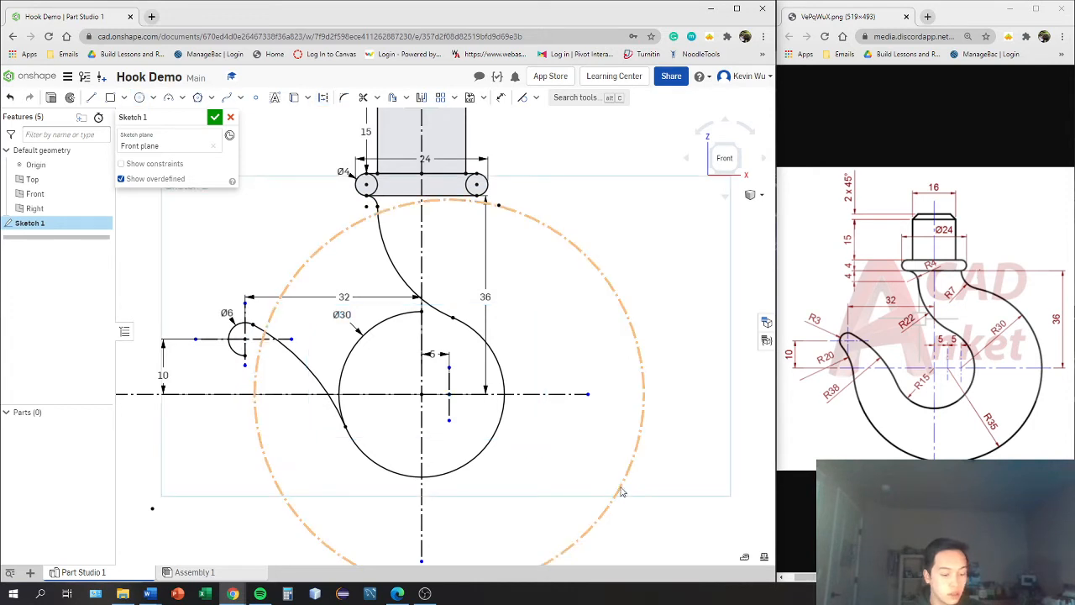
{"action": "left_click", "coordinate": [627, 471]}
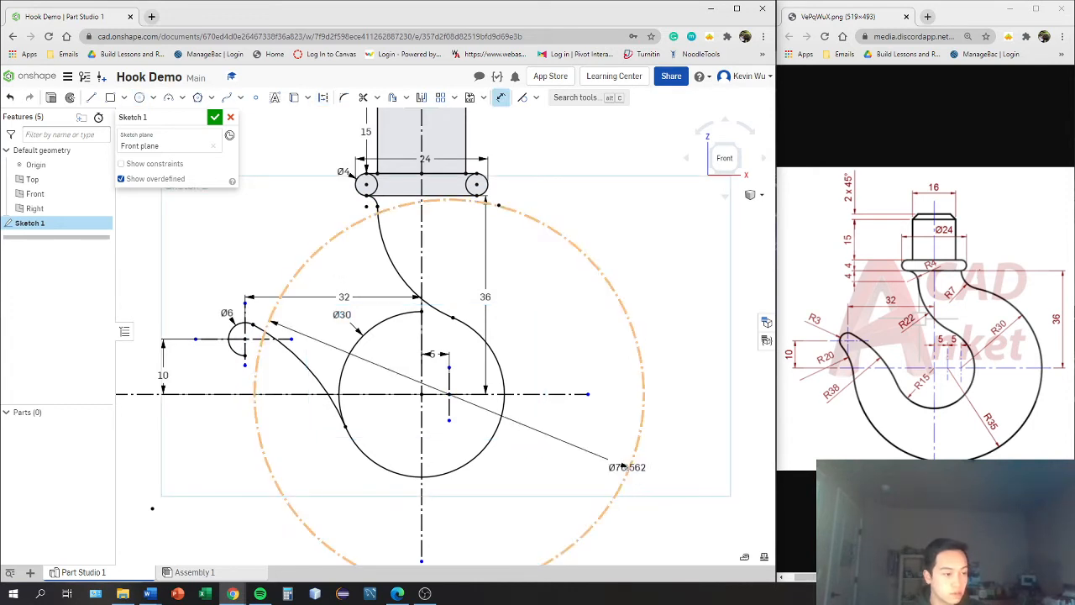
{"action": "key", "text": "Escape"}
- Convert the large construction circle to regular solid geometry
{"action": "left_click", "coordinate": [628, 471]}
{"action": "key", "text": "q"}
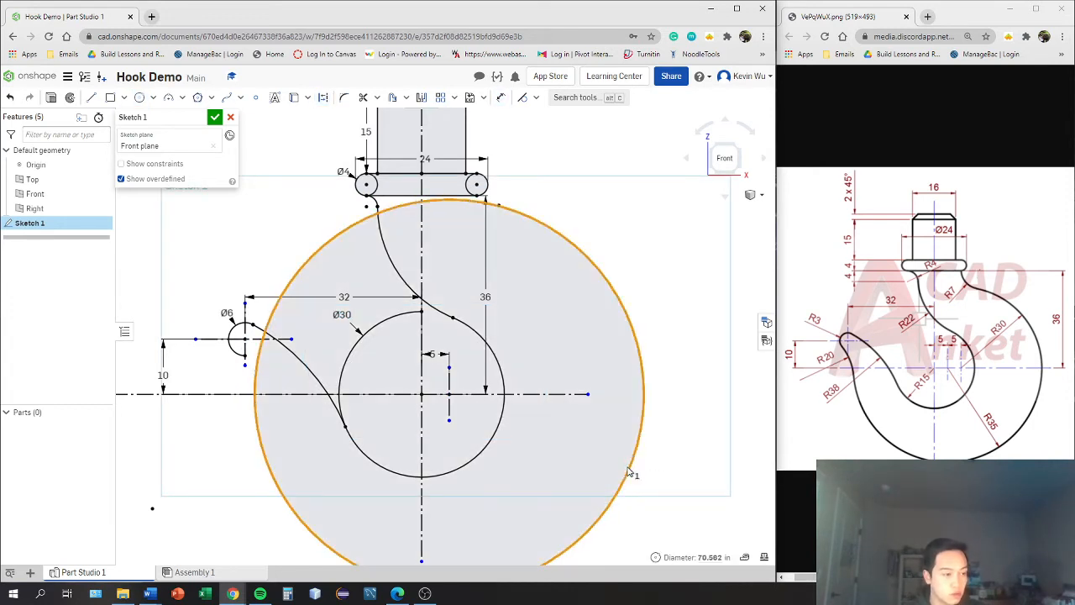
{"action": "key", "text": "q"}
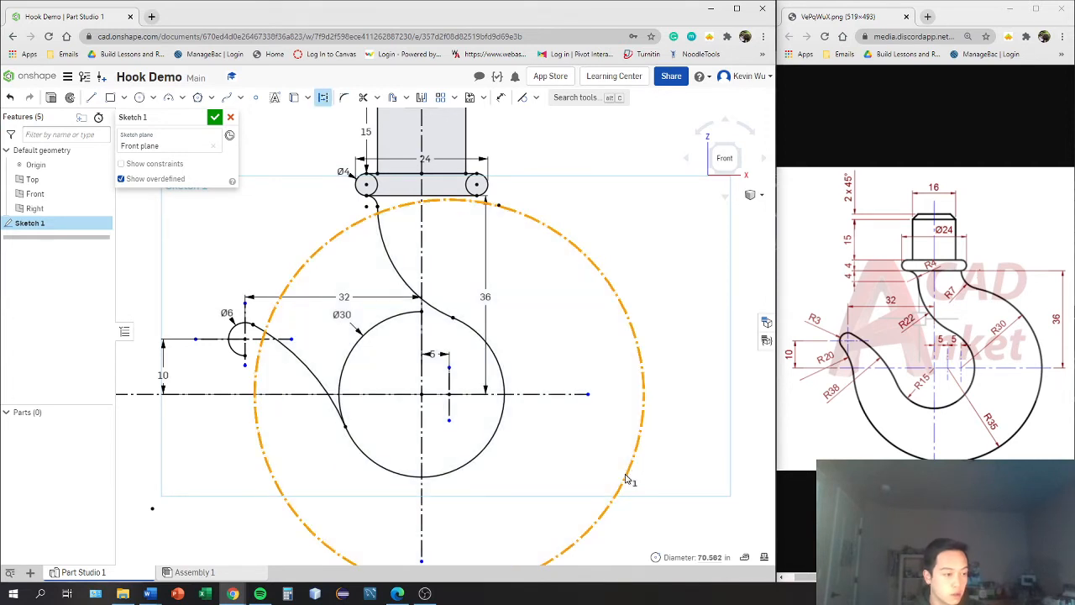
{"action": "key", "text": "q"}
{"action": "left_click", "coordinate": [627, 477]}
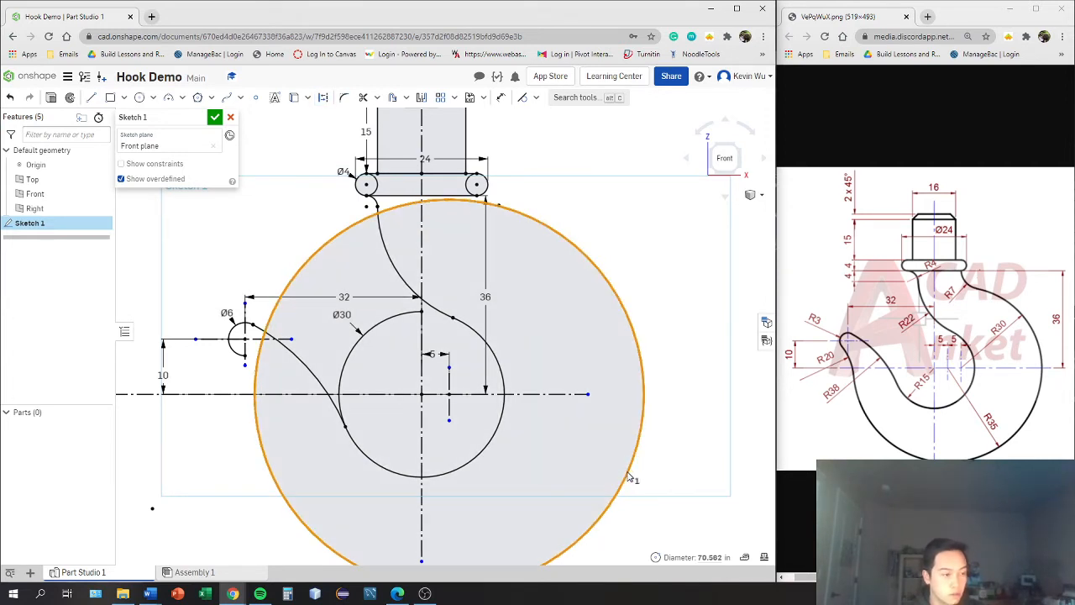
- Dimension the large circle and set its diameter to 70
{"action": "key", "text": "m"}
{"action": "left_click", "coordinate": [627, 474]}
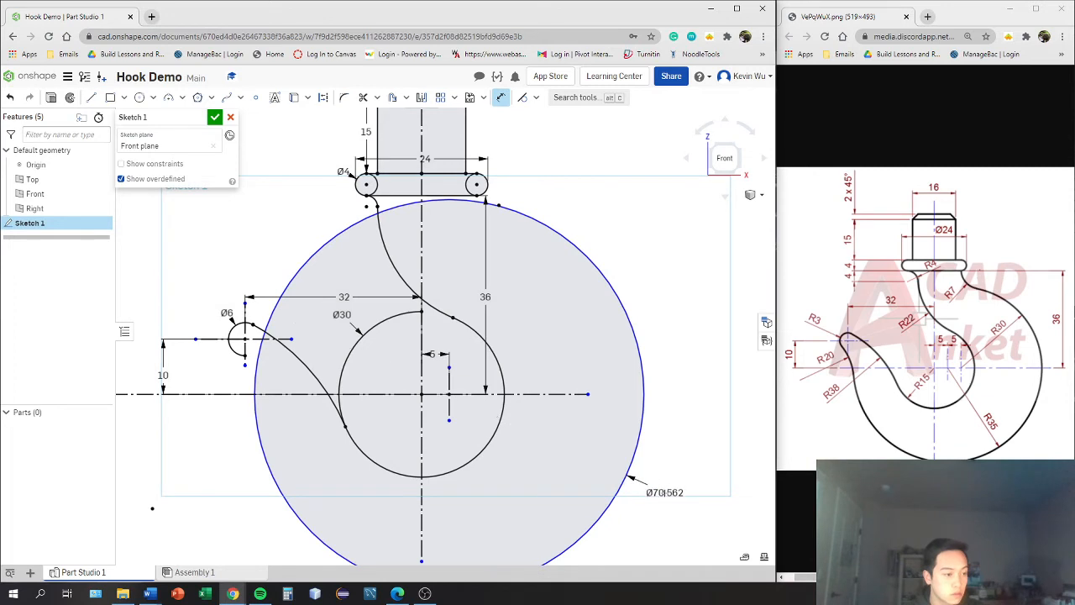
{"action": "left_click", "coordinate": [664, 492]}
{"action": "type", "text": "70"}
{"action": "key", "text": "Return"}
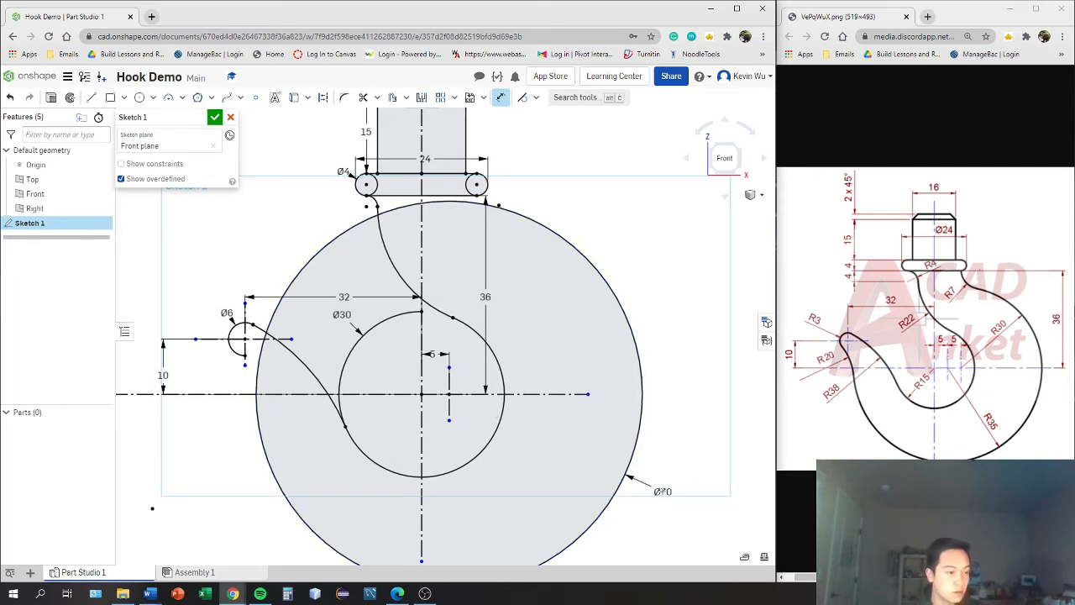
{"action": "key", "text": "Escape"}
- Trim the Ø70 circle's upper-left portion between the vertical centerline and the horizontal centerline
{"action": "right_click_drag", "start_coordinate": [546, 373], "coordinate": [546, 381]}
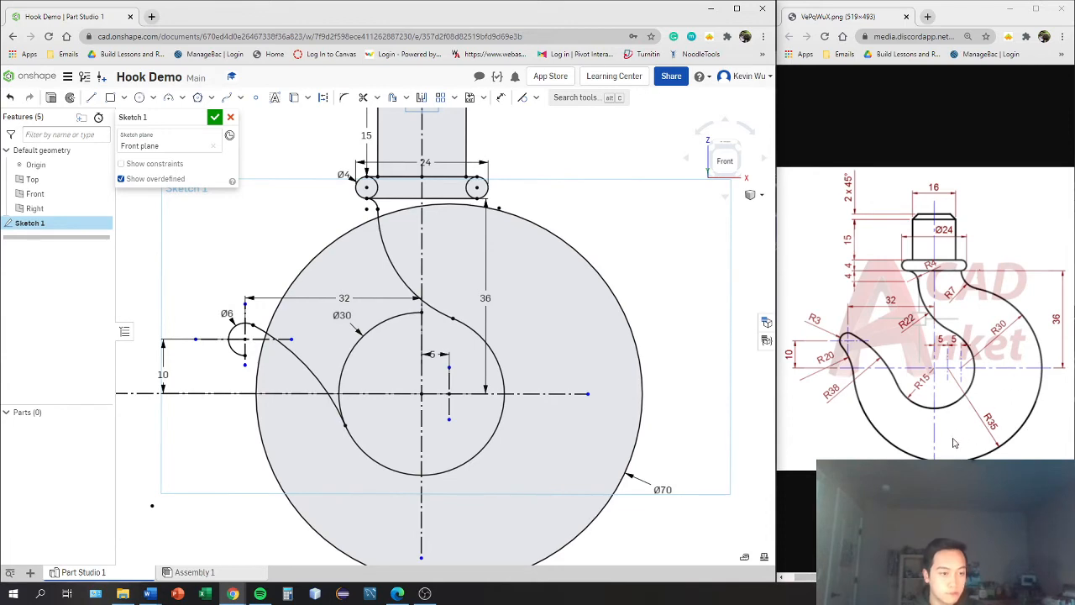
{"action": "mouse_move", "coordinate": [591, 372]}
{"action": "right_mouse_down"}
{"action": "mouse_move", "coordinate": [590, 334]}
{"action": "mouse_move", "coordinate": [599, 385]}
{"action": "right_mouse_up"}
{"action": "scroll", "coordinate": [591, 341], "scroll_direction": "down", "scroll_amount": 3}
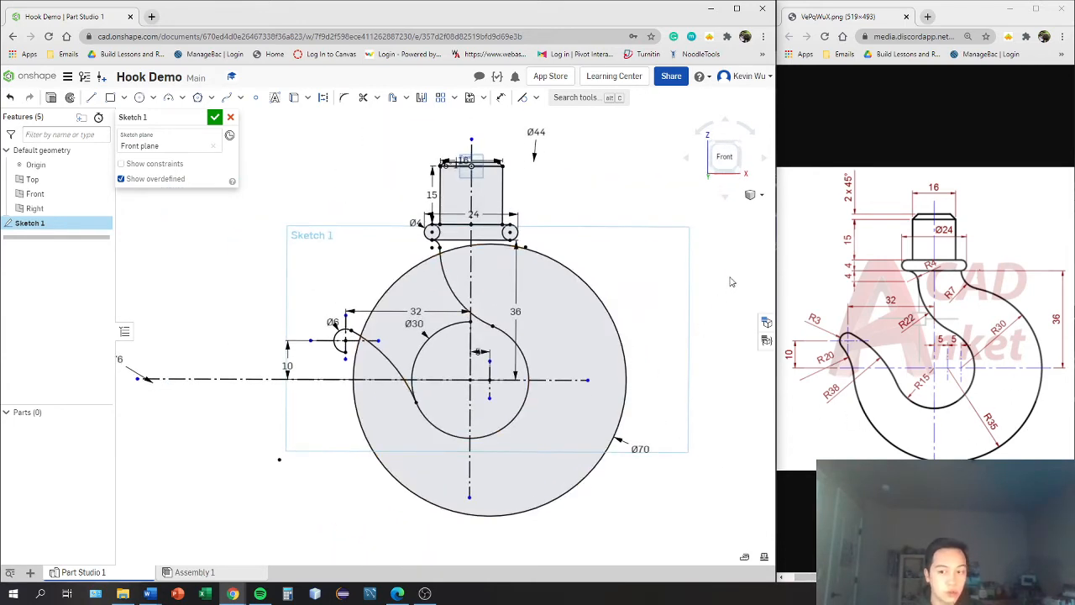
{"action": "left_click", "coordinate": [724, 156]}
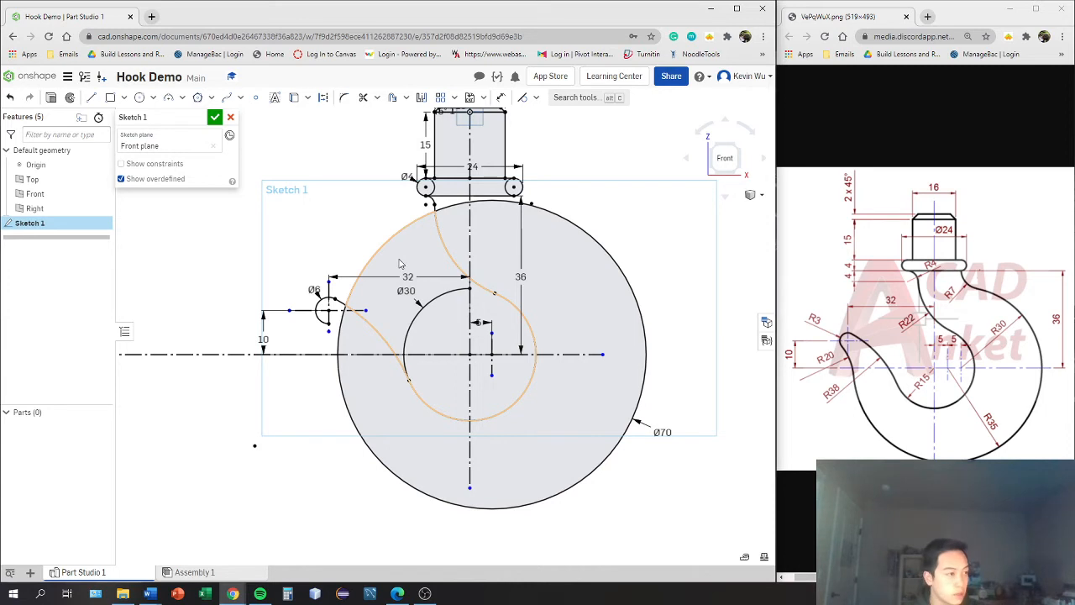
{"action": "key", "text": "m"}
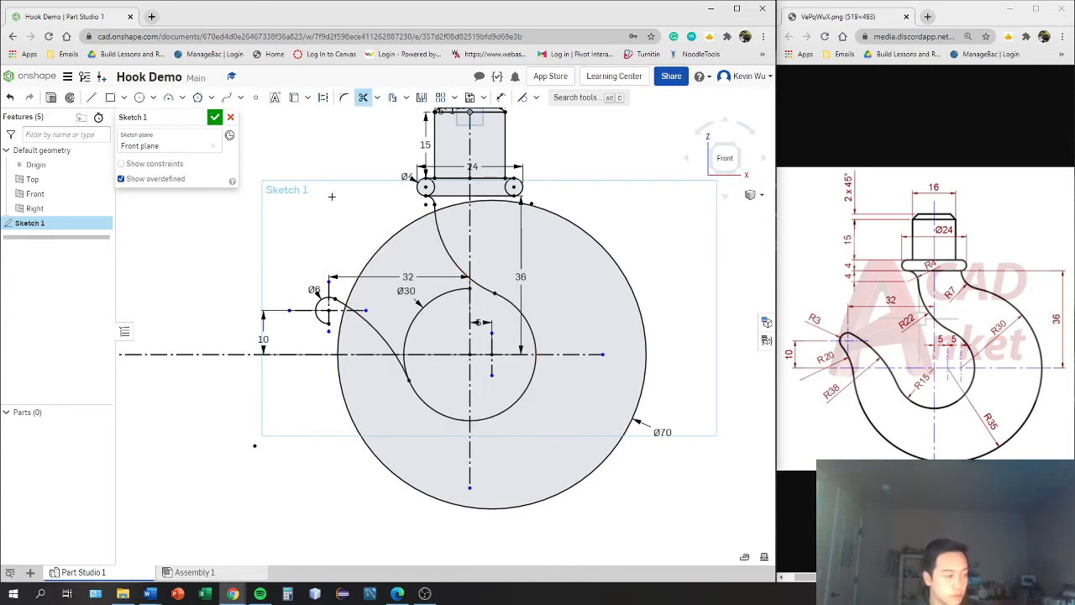
{"action": "left_click", "coordinate": [392, 241]}
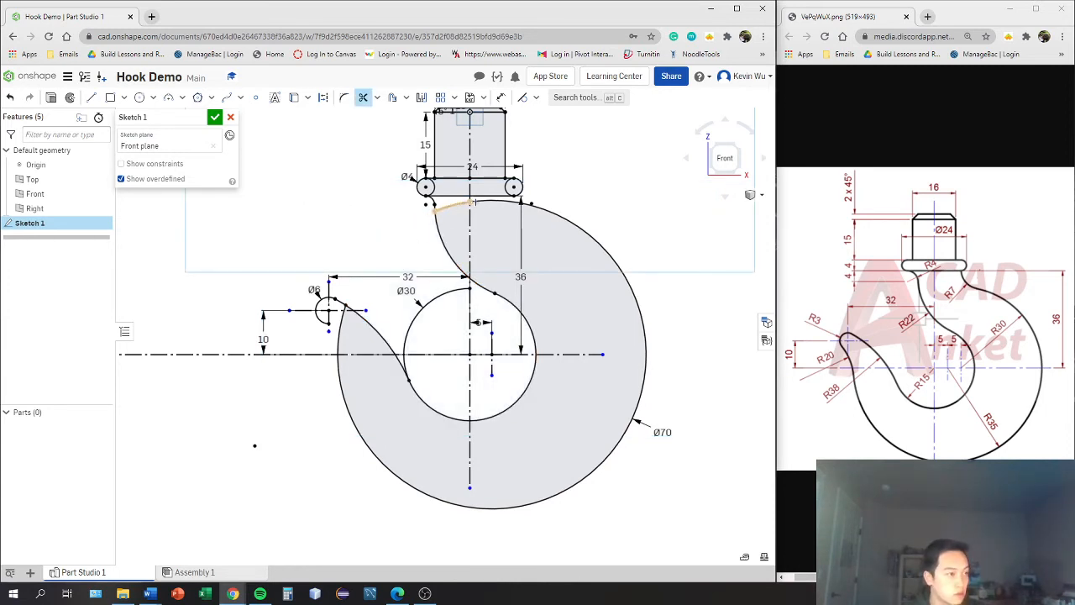
{"action": "left_click", "coordinate": [472, 203]}
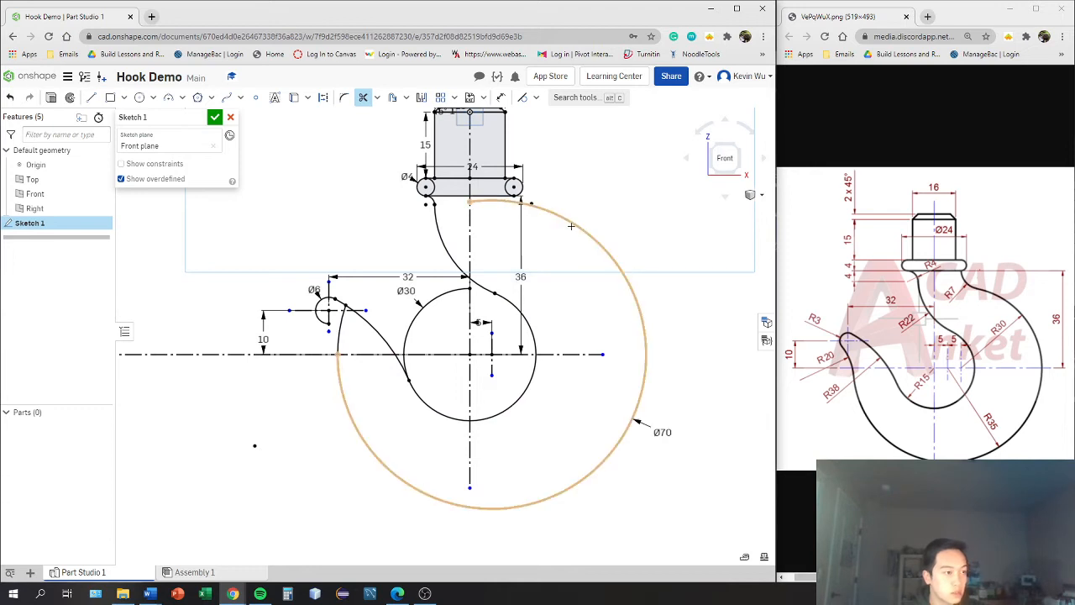
{"action": "left_click", "coordinate": [341, 330]}
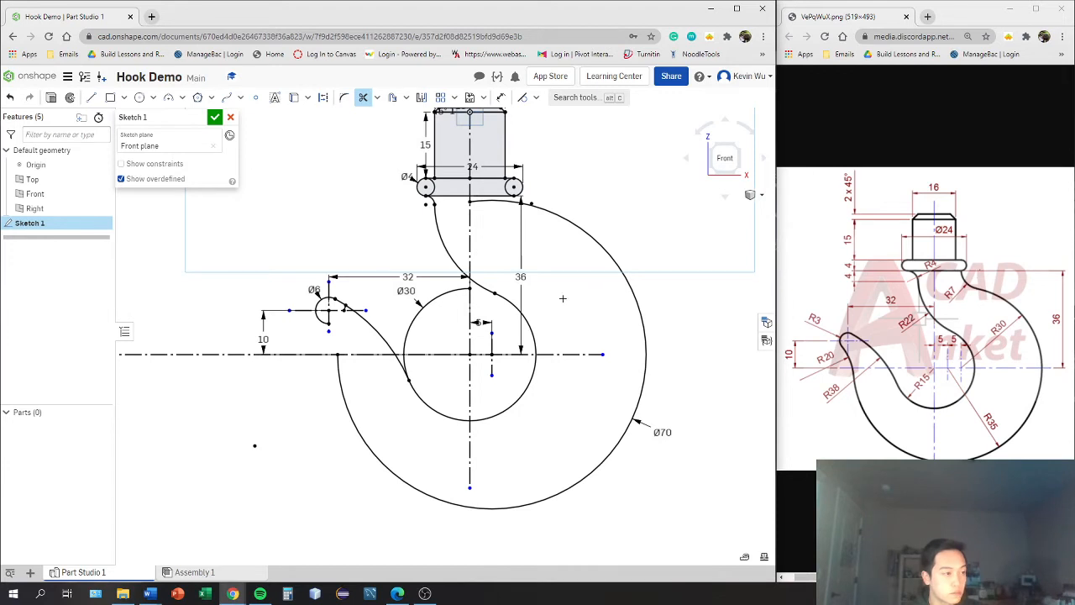
- Trim the upper-left part of the Ø30 circle and move its diameter label inside the hook's inner curve
{"action": "left_click", "coordinate": [419, 312]}
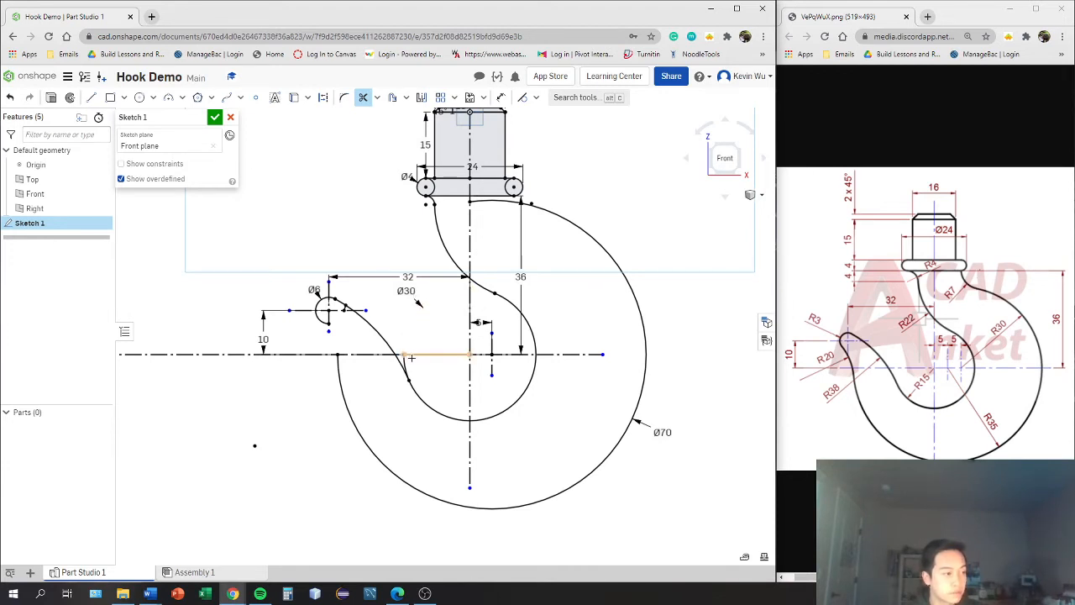
{"action": "key", "text": "Escape"}
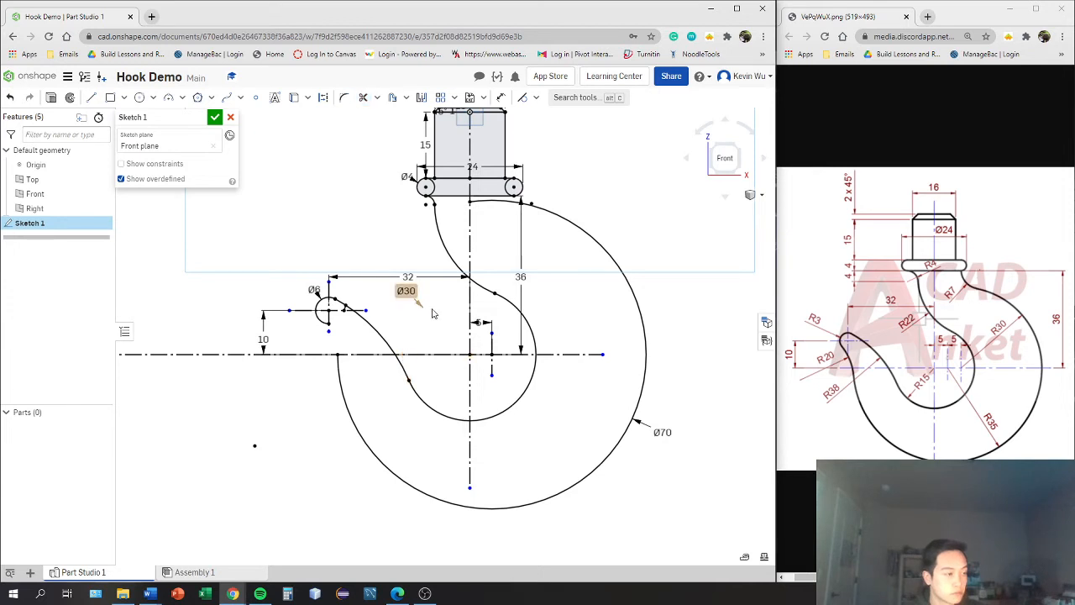
{"action": "left_click_drag", "start_coordinate": [406, 291], "coordinate": [439, 308]}
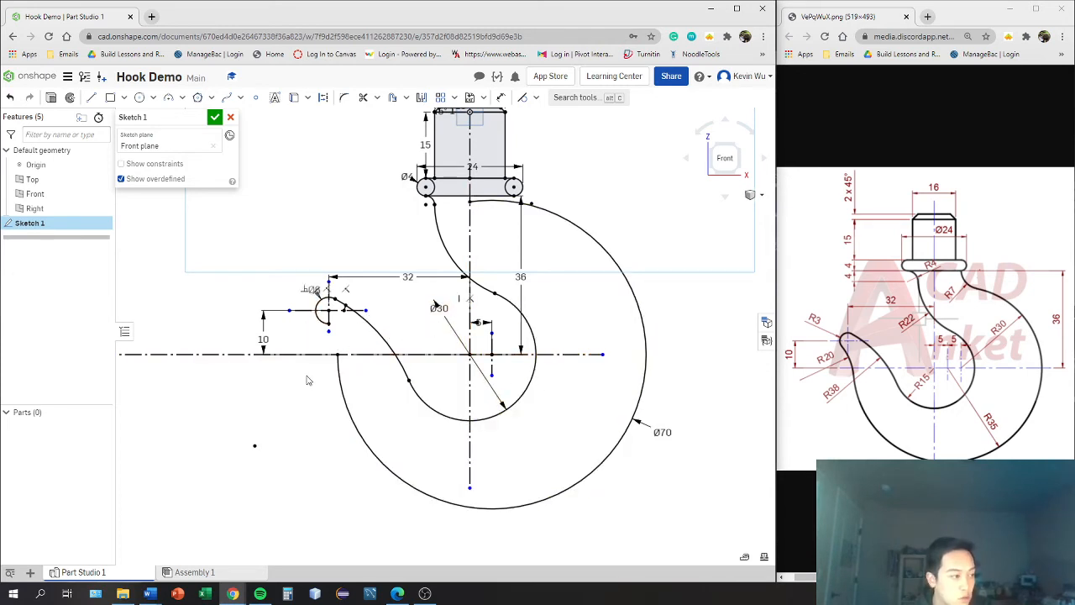
- Draw a circle with a diameter of about 37 outside the hook, below and left of the Ø6 tip arc
{"action": "key", "text": "c"}
{"action": "left_click", "coordinate": [258, 378]}
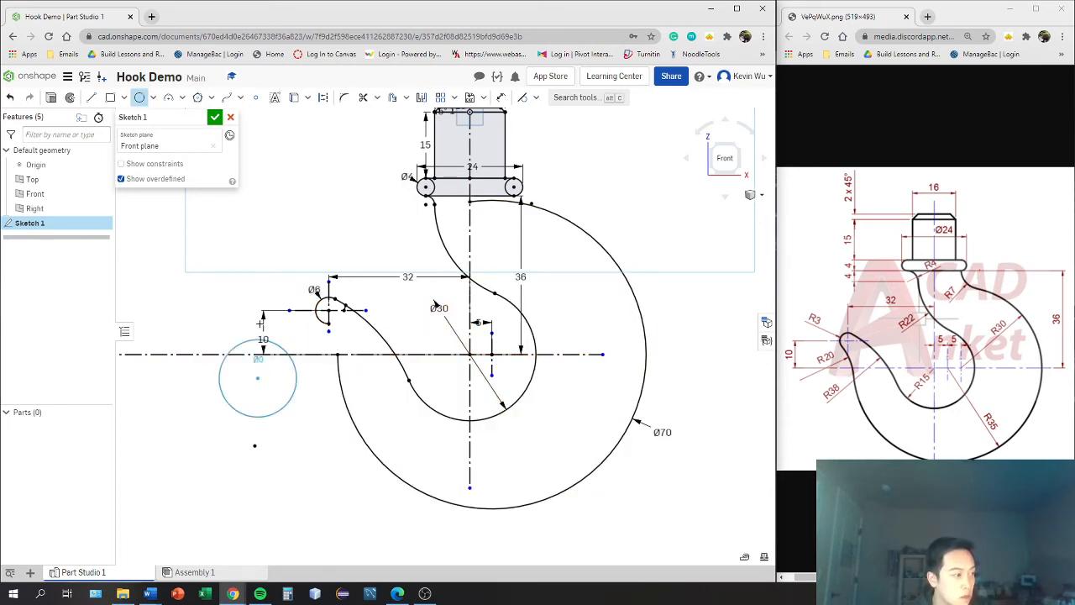
{"action": "left_click", "coordinate": [250, 301]}
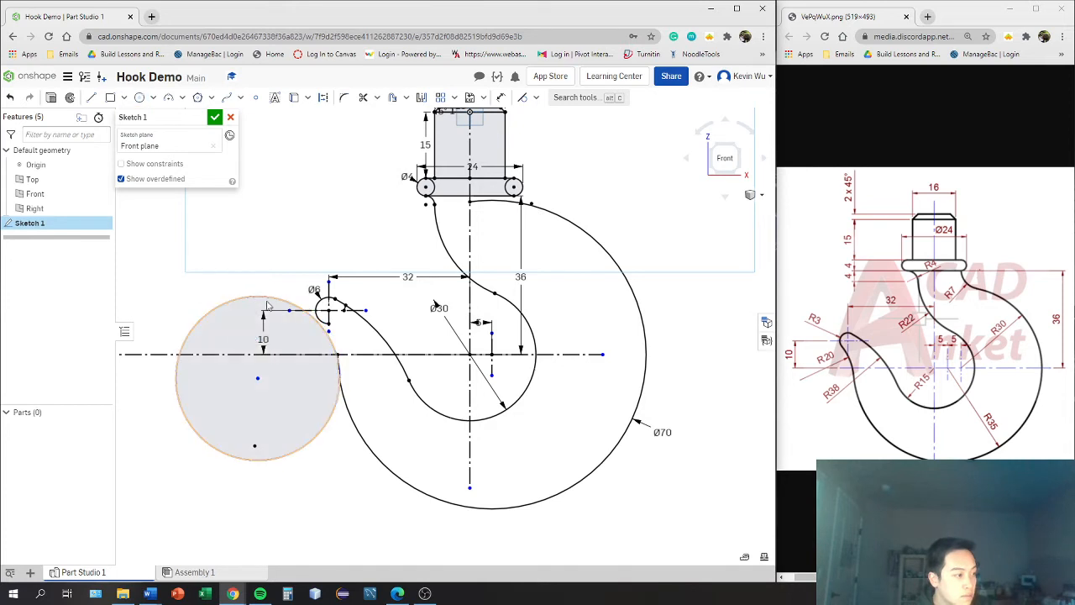
{"action": "key", "text": "Escape"}
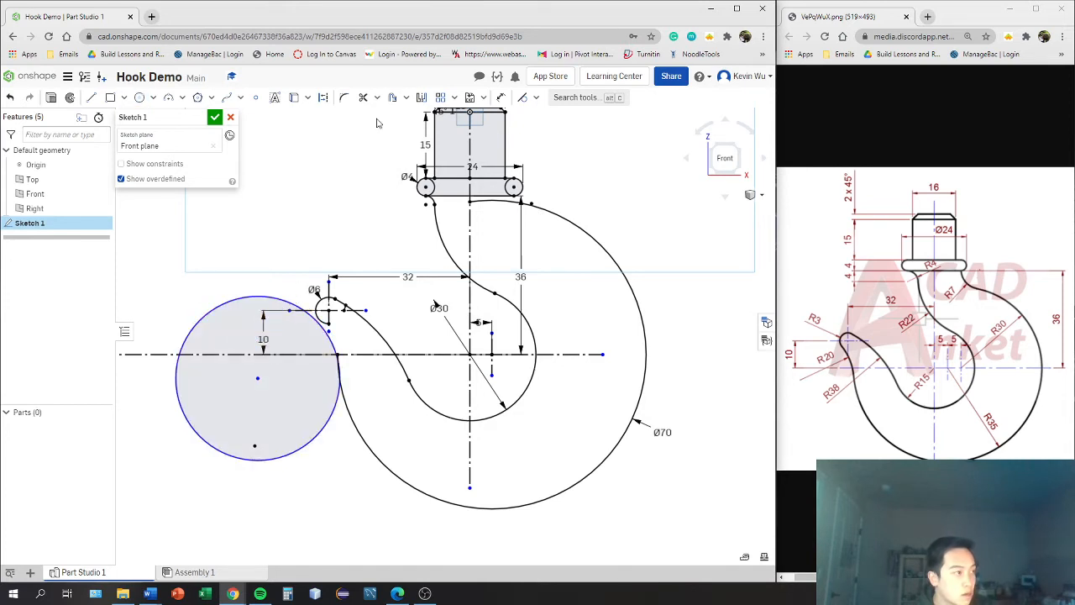
- Make the new outer circle tangent to both the Ø6 tip arc and the Ø70 outer arc
{"action": "left_click", "coordinate": [522, 97]}
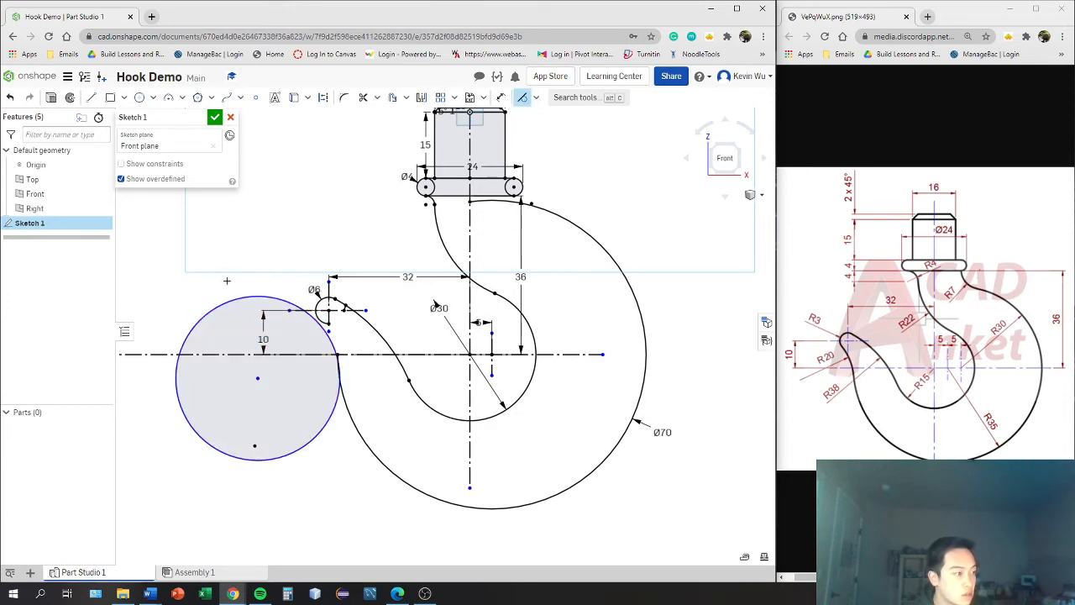
{"action": "left_click", "coordinate": [268, 297]}
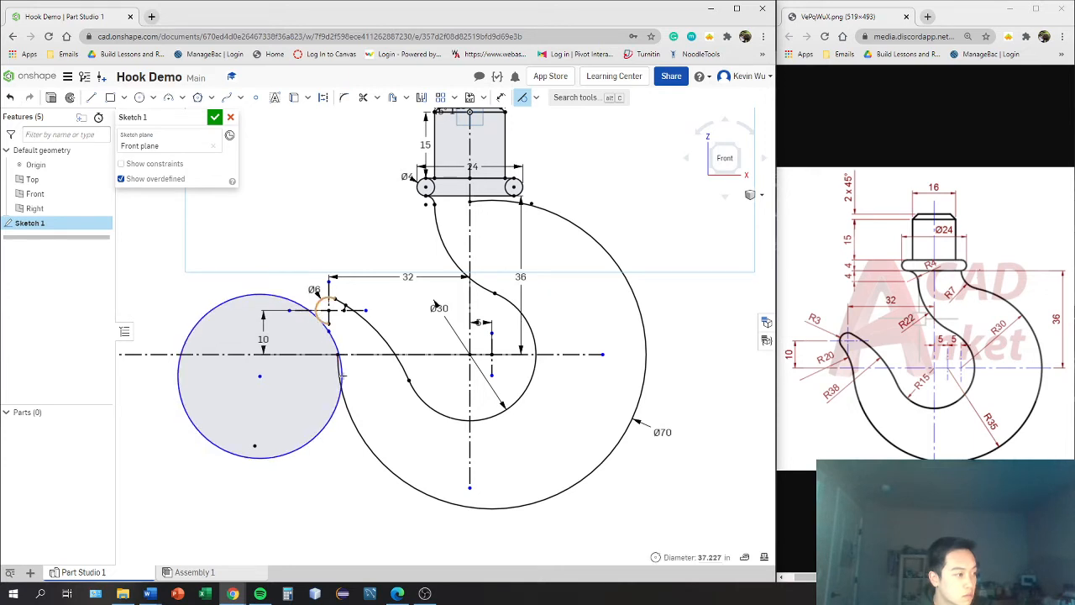
{"action": "left_click", "coordinate": [343, 399]}
{"action": "left_click", "coordinate": [343, 399]}
{"action": "key", "text": "Escape"}
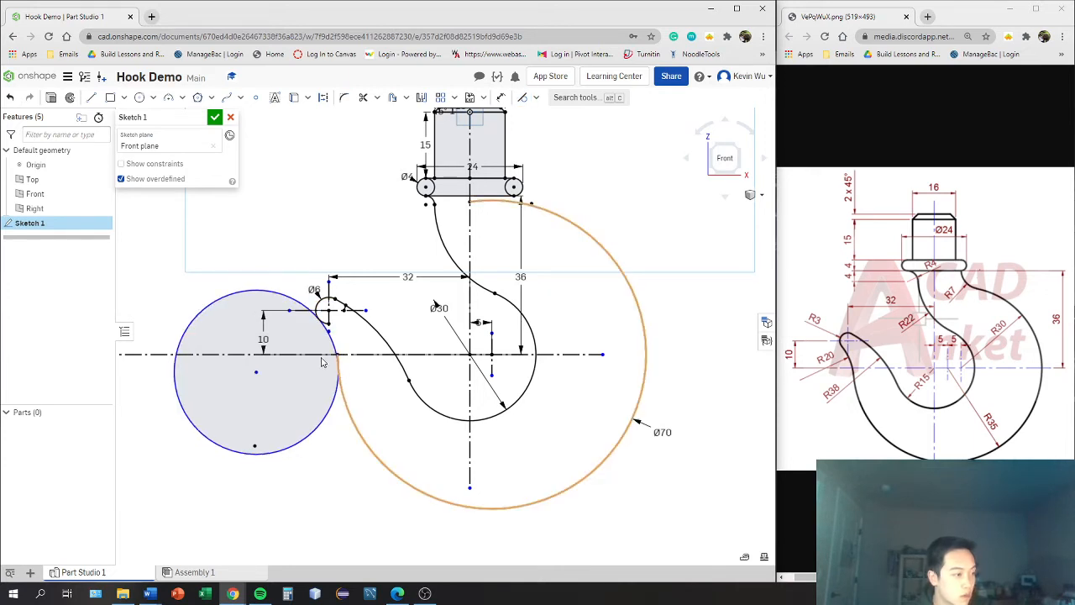
- Set the diameter of the outer circle tangent to the hook's tip and outer arc to 40
{"action": "key", "text": "d"}
{"action": "left_click", "coordinate": [199, 313]}
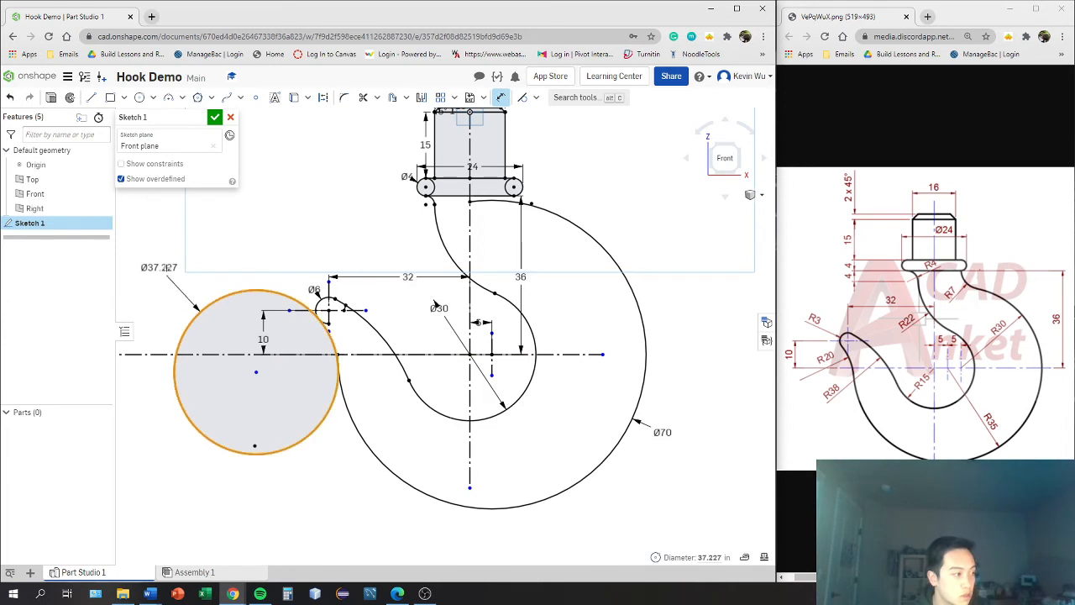
{"action": "left_click", "coordinate": [168, 267]}
{"action": "key", "text": "Return"}
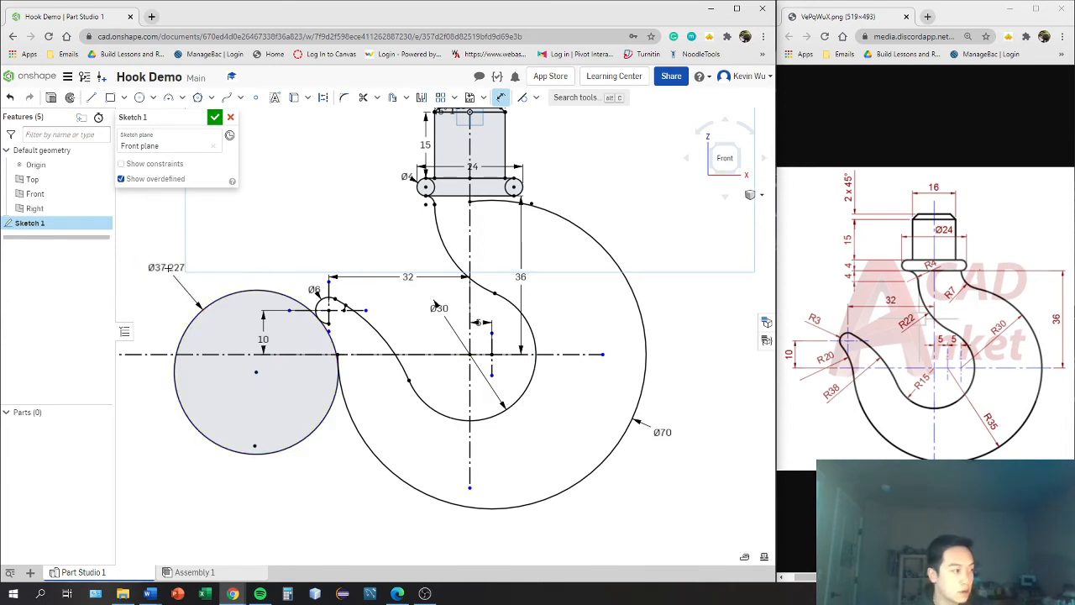
{"action": "key", "text": "Escape"}
{"action": "scroll", "coordinate": [309, 315], "scroll_direction": "up", "scroll_amount": 1}
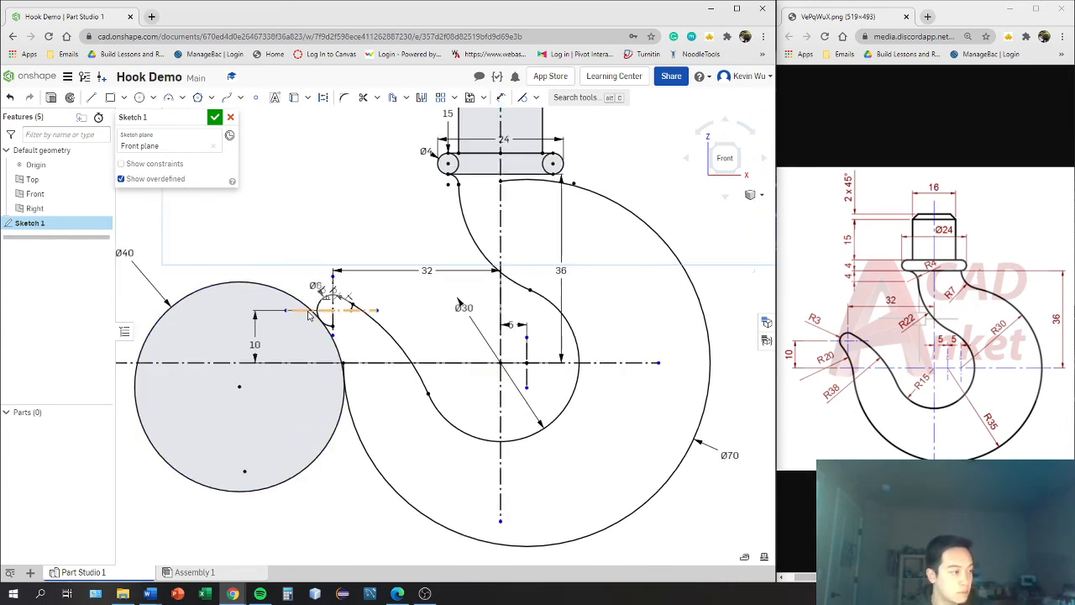
{"action": "scroll", "coordinate": [309, 315], "scroll_direction": "down", "scroll_amount": 1}
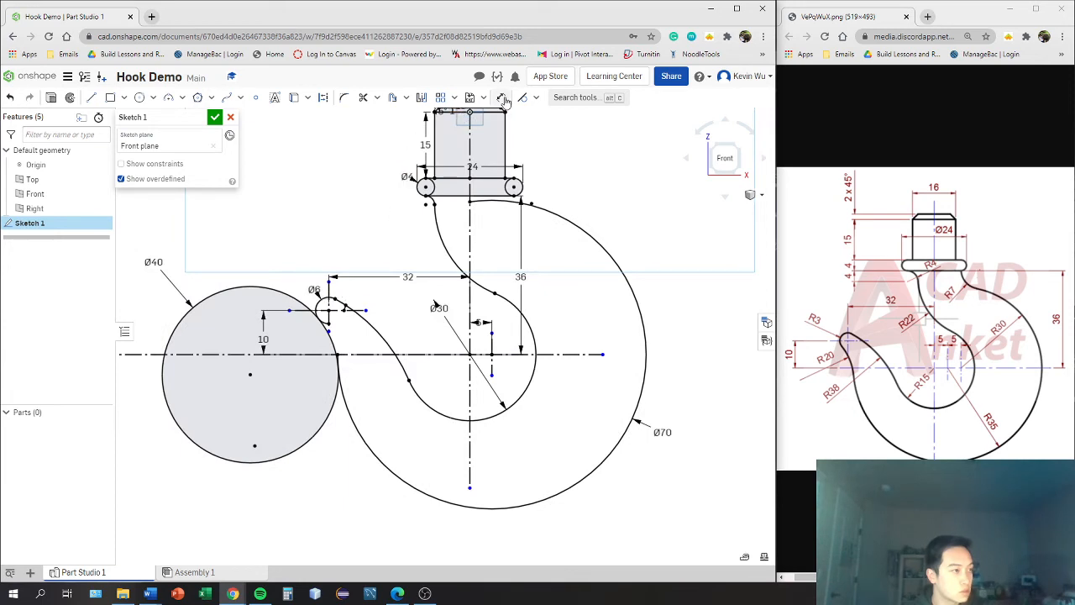
- Trim the Ø40 circle to the short arc joining the hook tip to the Ø70 arc, and remove the leftover Ø70 and Ø6 segments there
{"action": "left_click", "coordinate": [362, 98]}
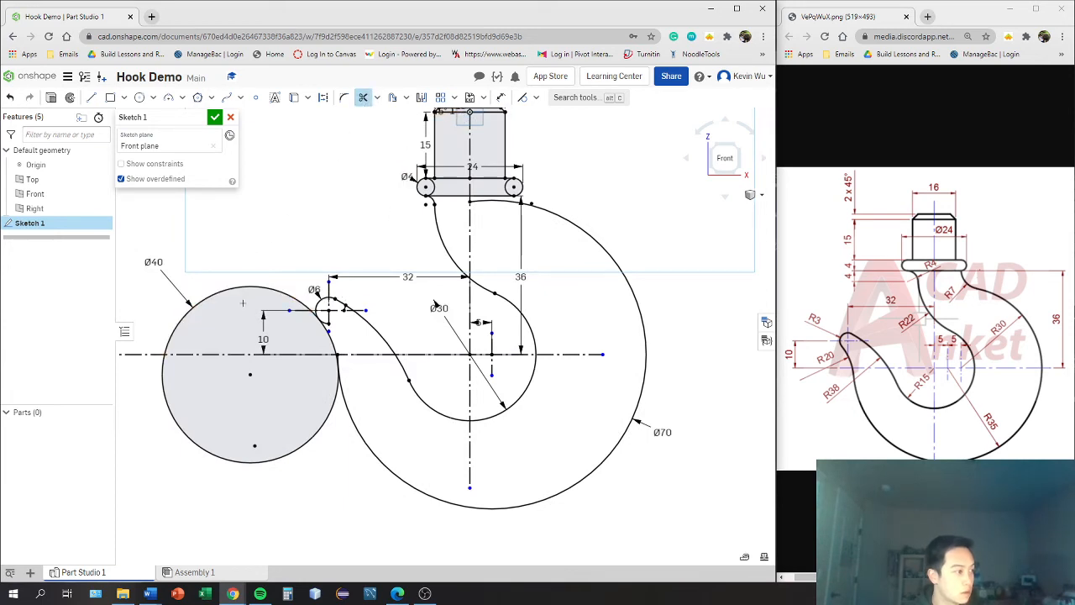
{"action": "left_click", "coordinate": [317, 313]}
{"action": "scroll", "coordinate": [313, 311], "scroll_direction": "up", "scroll_amount": 1}
{"action": "scroll", "coordinate": [311, 309], "scroll_direction": "up", "scroll_amount": 2}
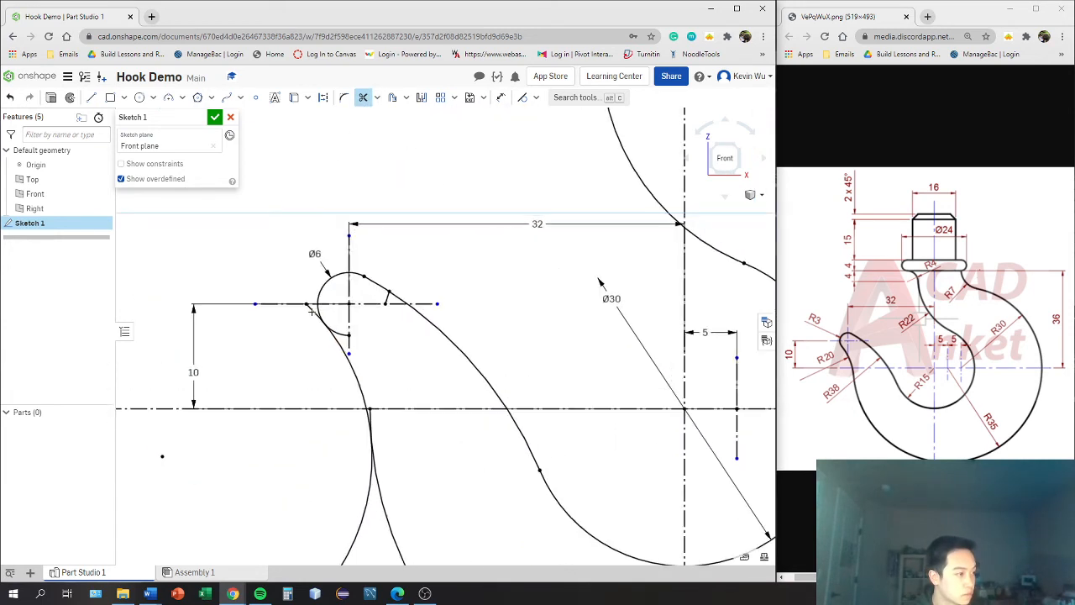
{"action": "scroll", "coordinate": [367, 380], "scroll_direction": "down", "scroll_amount": 3}
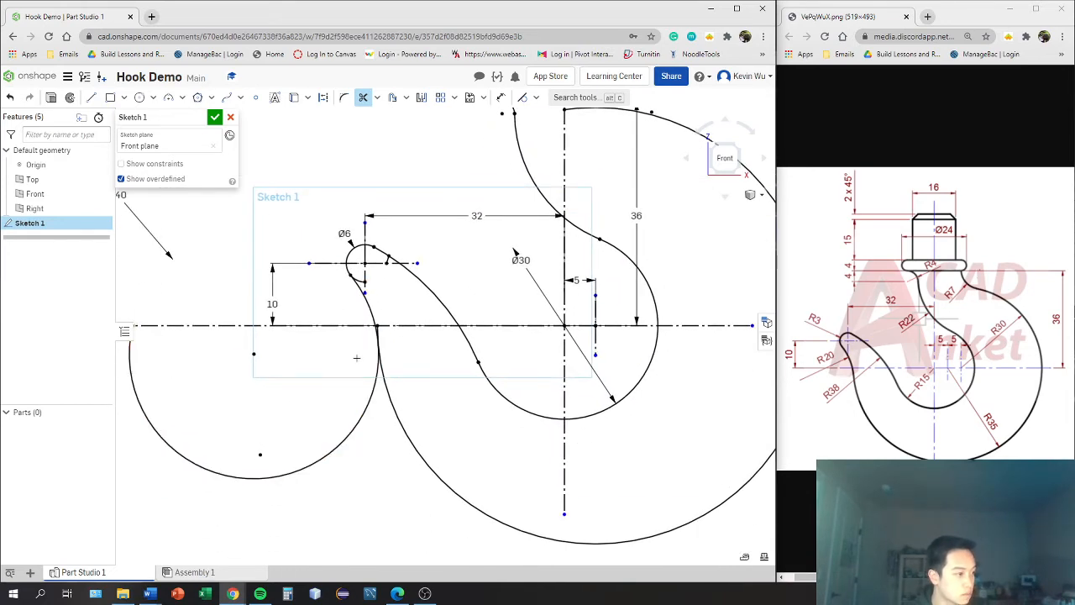
{"action": "left_click", "coordinate": [376, 357]}
{"action": "scroll", "coordinate": [375, 334], "scroll_direction": "up", "scroll_amount": 2}
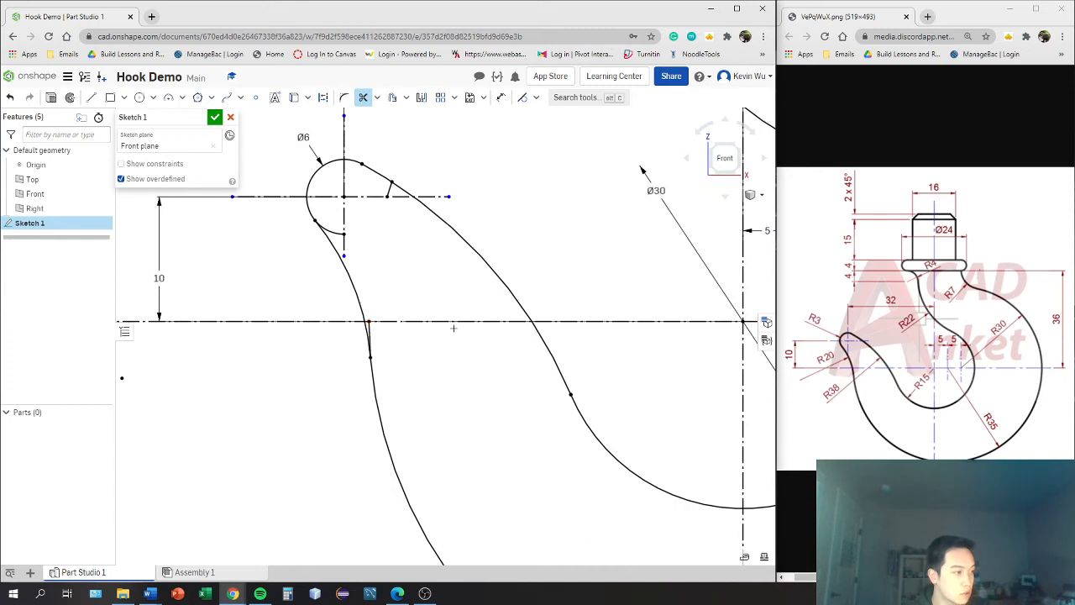
{"action": "scroll", "coordinate": [395, 324], "scroll_direction": "down", "scroll_amount": 2}
{"action": "scroll", "coordinate": [395, 278], "scroll_direction": "up", "scroll_amount": 3}
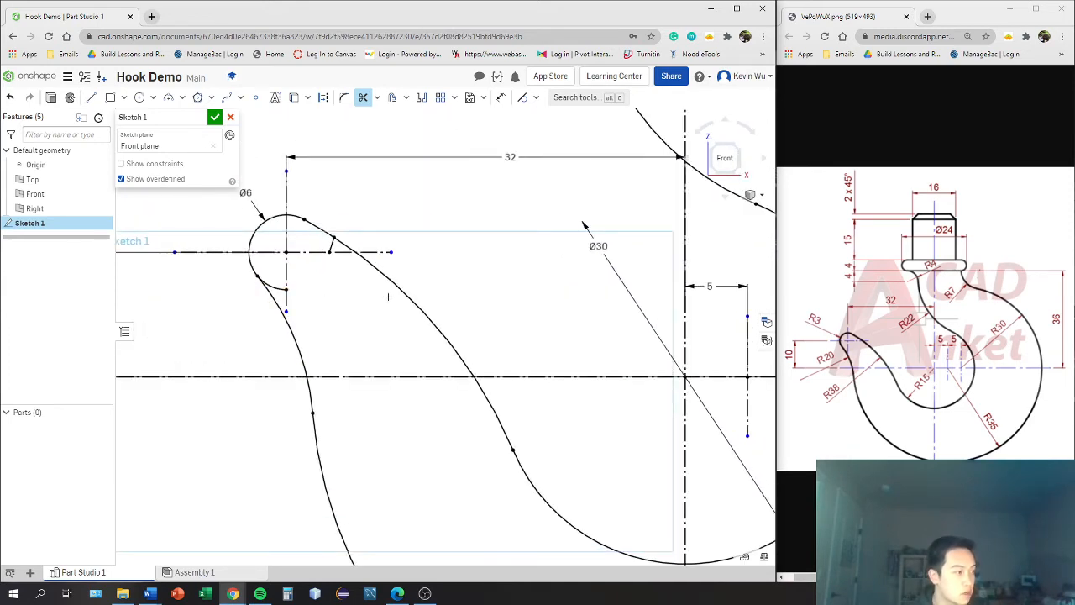
{"action": "scroll", "coordinate": [348, 385], "scroll_direction": "down", "scroll_amount": 2}
{"action": "middle_click_drag", "start_coordinate": [346, 363], "coordinate": [303, 294]}
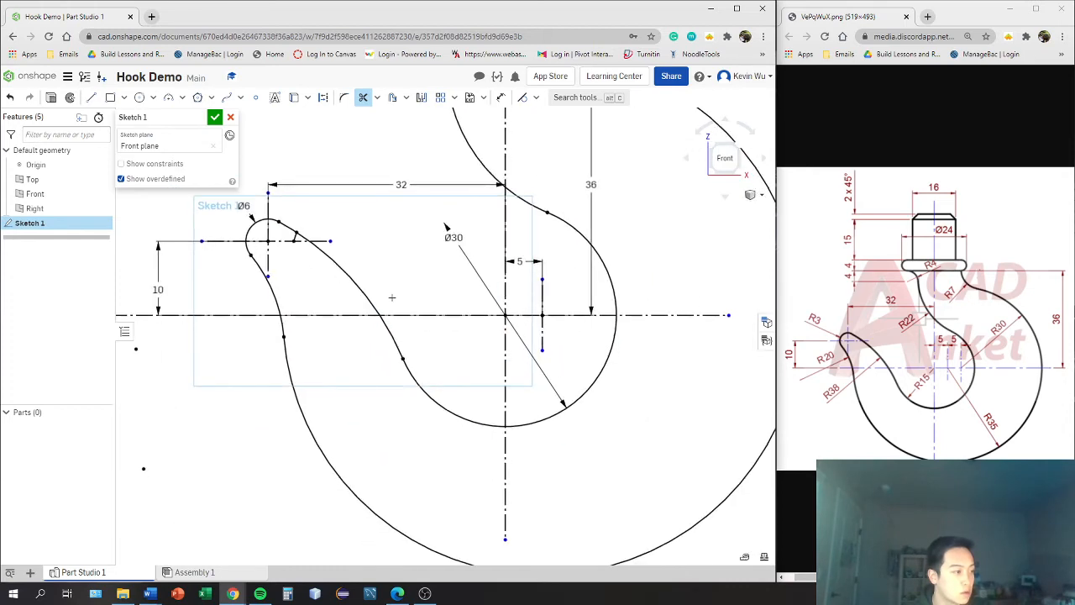
{"action": "scroll", "coordinate": [614, 300], "scroll_direction": "down", "scroll_amount": 3}
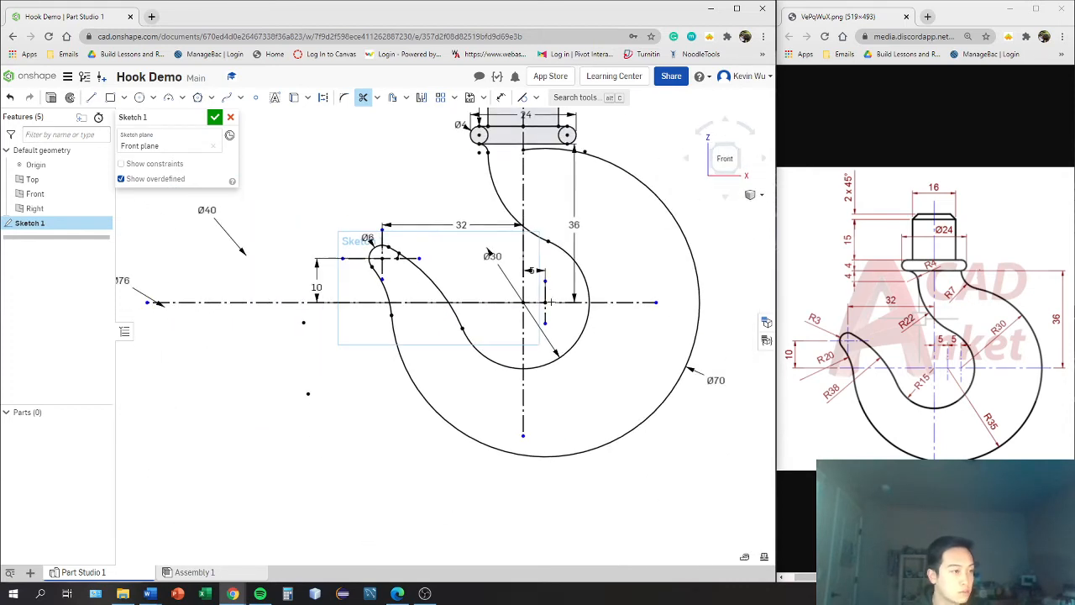
{"action": "scroll", "coordinate": [741, 168], "scroll_direction": "up", "scroll_amount": 1}
{"action": "left_click", "coordinate": [724, 162]}
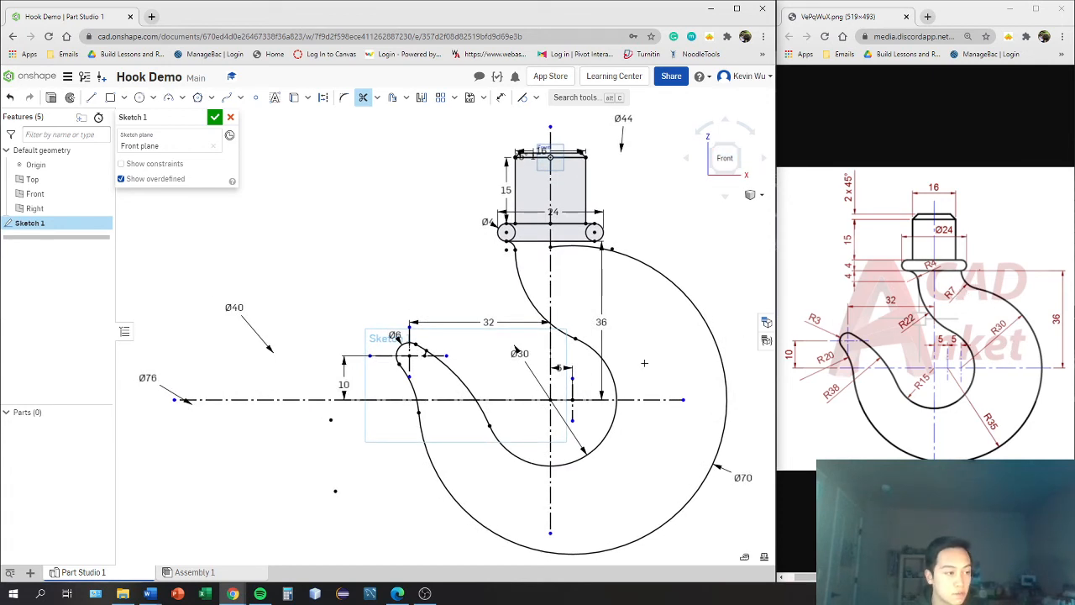
{"action": "middle_click_drag", "start_coordinate": [480, 343], "coordinate": [434, 303]}
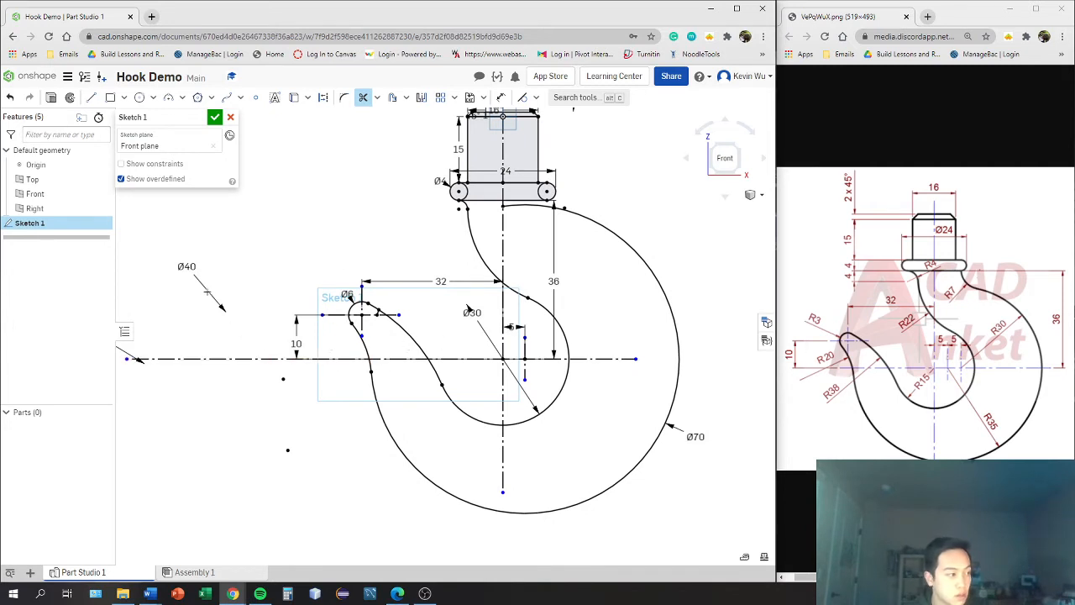
{"action": "middle_click_drag", "start_coordinate": [562, 340], "coordinate": [480, 350]}
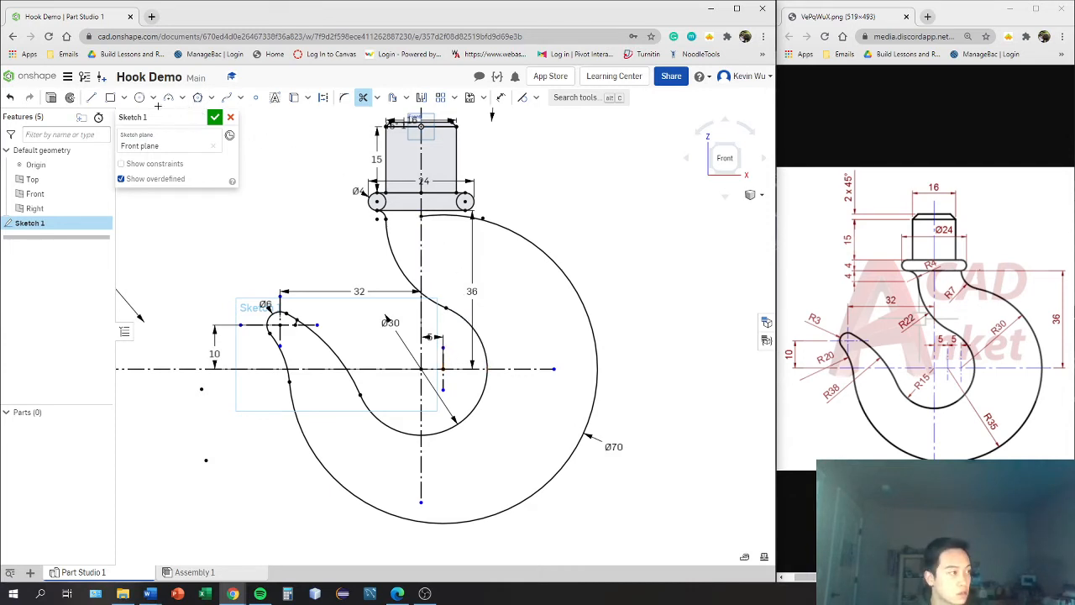
- Draw a second short vertical construction line inside the Ø30 arc, right of and level with the existing offset construction line
{"action": "left_click", "coordinate": [90, 98]}
{"action": "scroll", "coordinate": [458, 369], "scroll_direction": "up", "scroll_amount": 3}
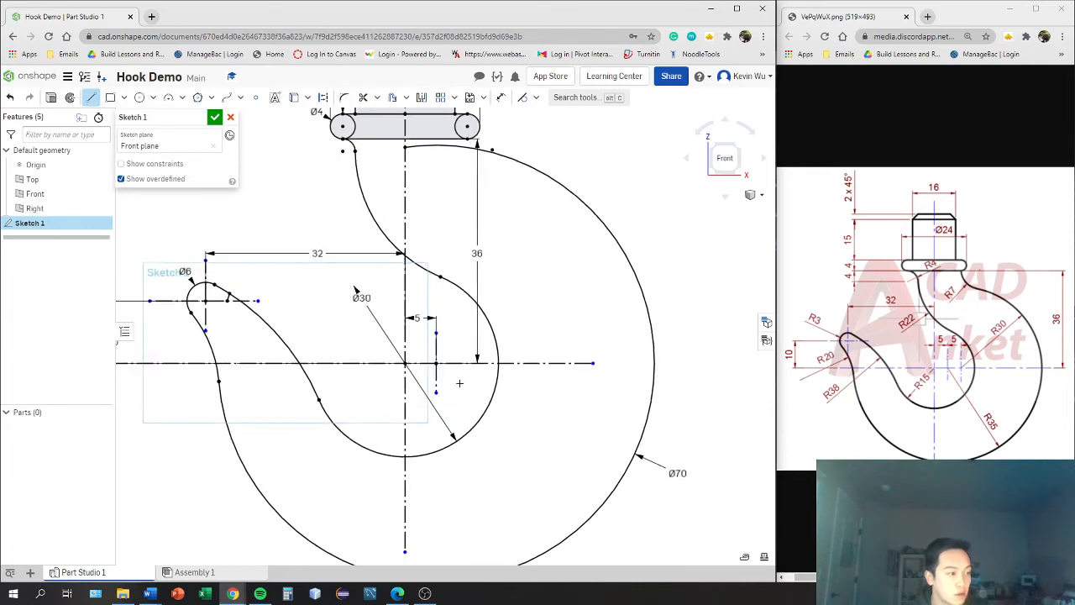
{"action": "left_click", "coordinate": [426, 313]}
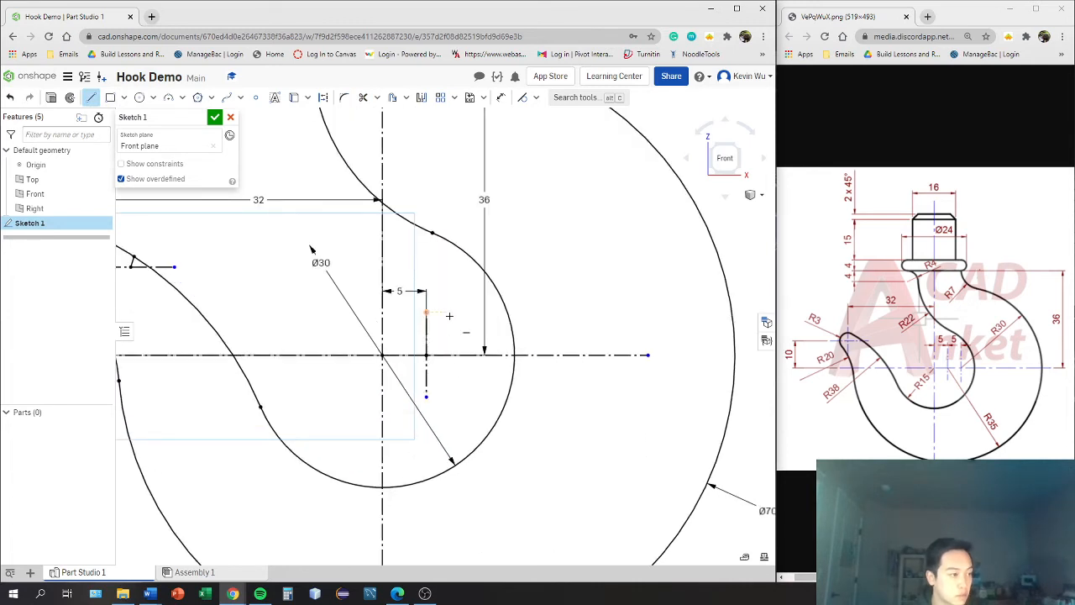
{"action": "left_click", "coordinate": [452, 313]}
{"action": "left_click", "coordinate": [452, 397]}
{"action": "key", "text": "Escape"}
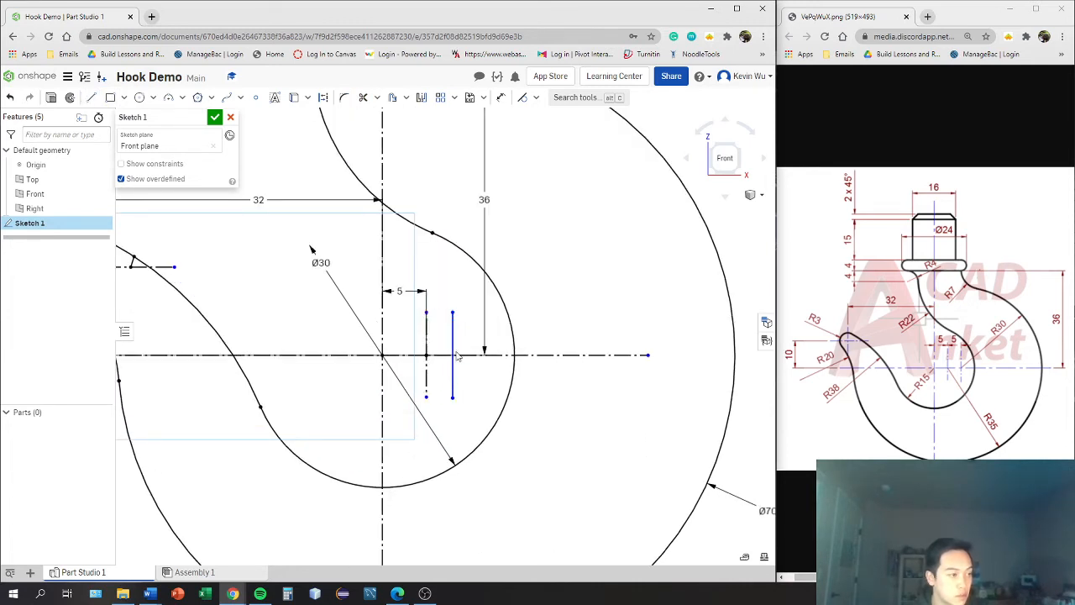
{"action": "key", "text": "q"}
- Dimension the spacing between the two short vertical construction lines as 5
{"action": "key", "text": "d"}
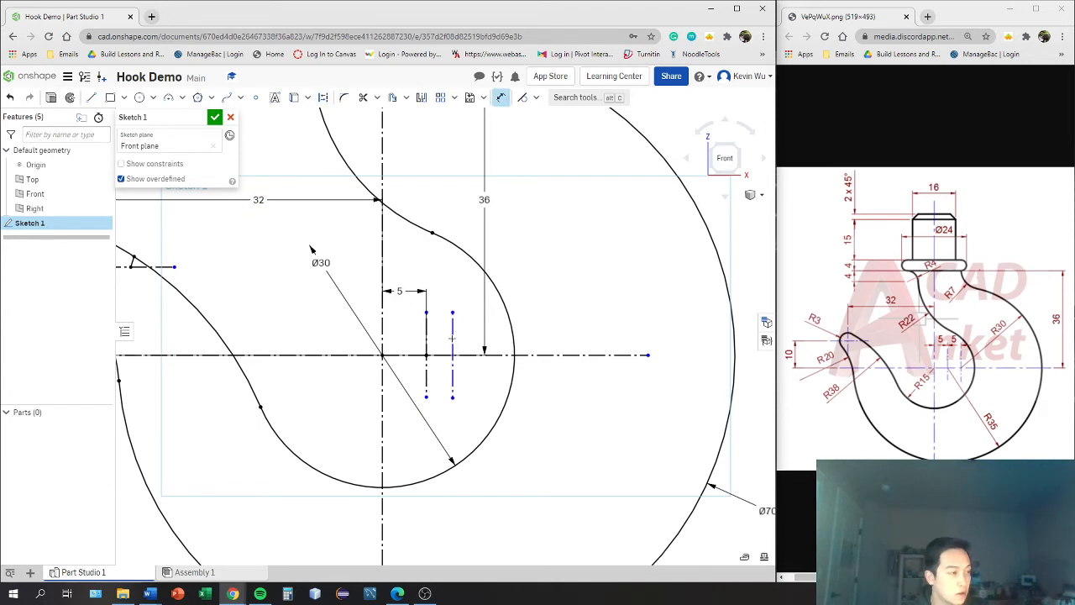
{"action": "left_click", "coordinate": [452, 337]}
{"action": "left_click", "coordinate": [426, 328]}
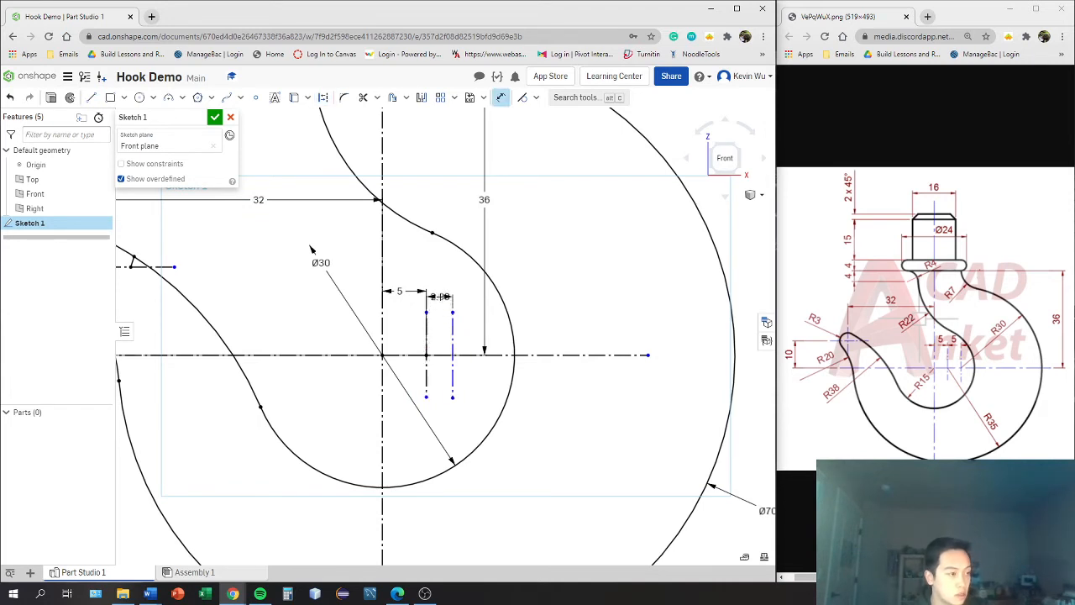
{"action": "left_click", "coordinate": [441, 292]}
{"action": "type", "text": "5"}
{"action": "key", "text": "Return"}
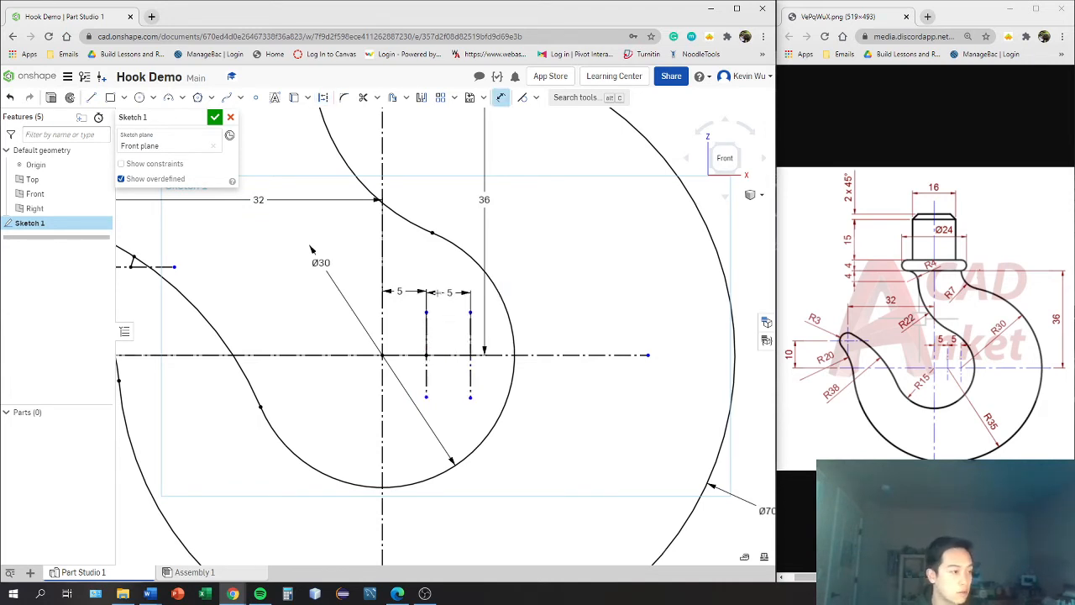
- Draw a circle about 74 in diameter, centered where the second short vertical construction line crosses the horizontal centerline
{"action": "scroll", "coordinate": [605, 279], "scroll_direction": "down", "scroll_amount": 2}
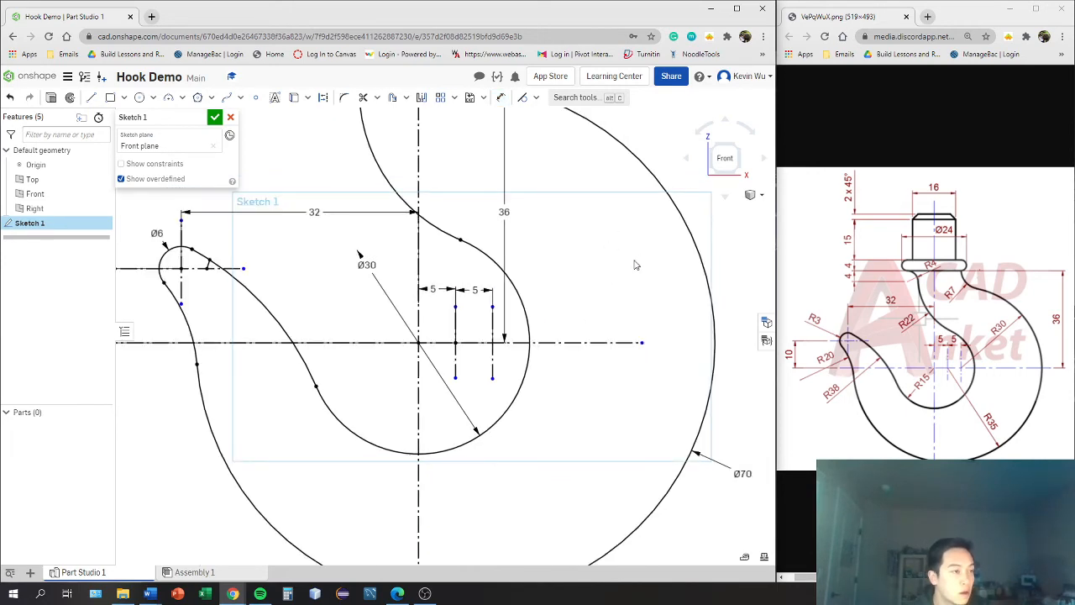
{"action": "scroll", "coordinate": [543, 291], "scroll_direction": "down", "scroll_amount": 4}
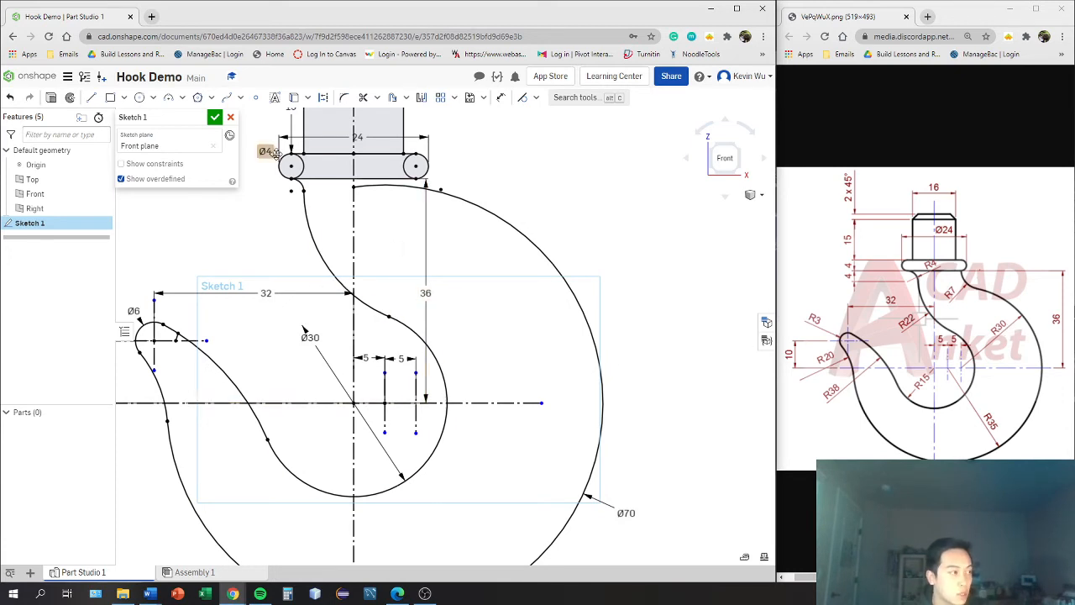
{"action": "left_click", "coordinate": [140, 97]}
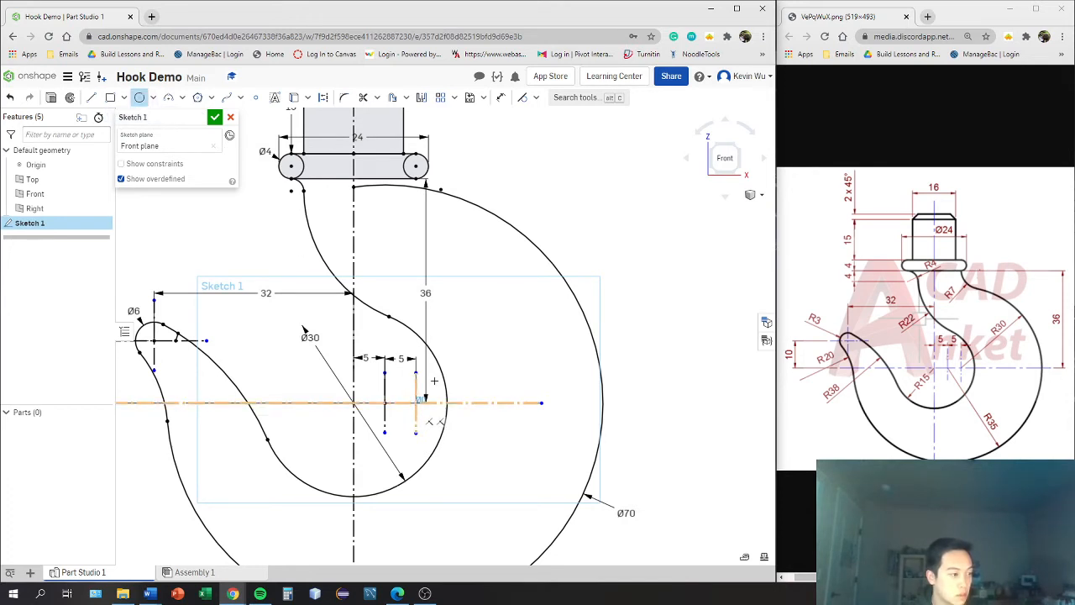
{"action": "left_click", "coordinate": [420, 403]}
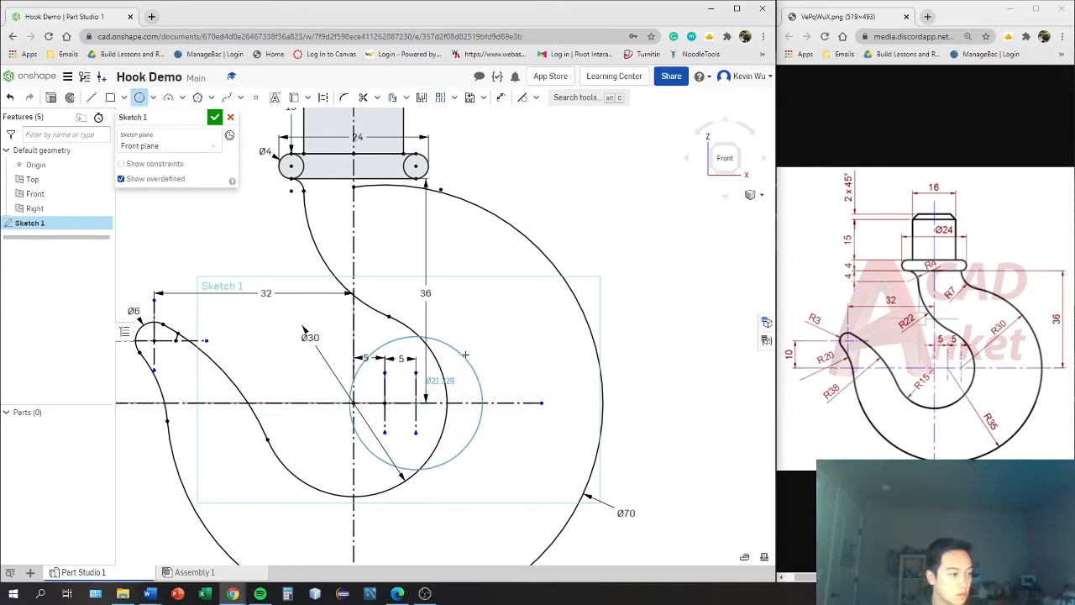
{"action": "left_click", "coordinate": [595, 258]}
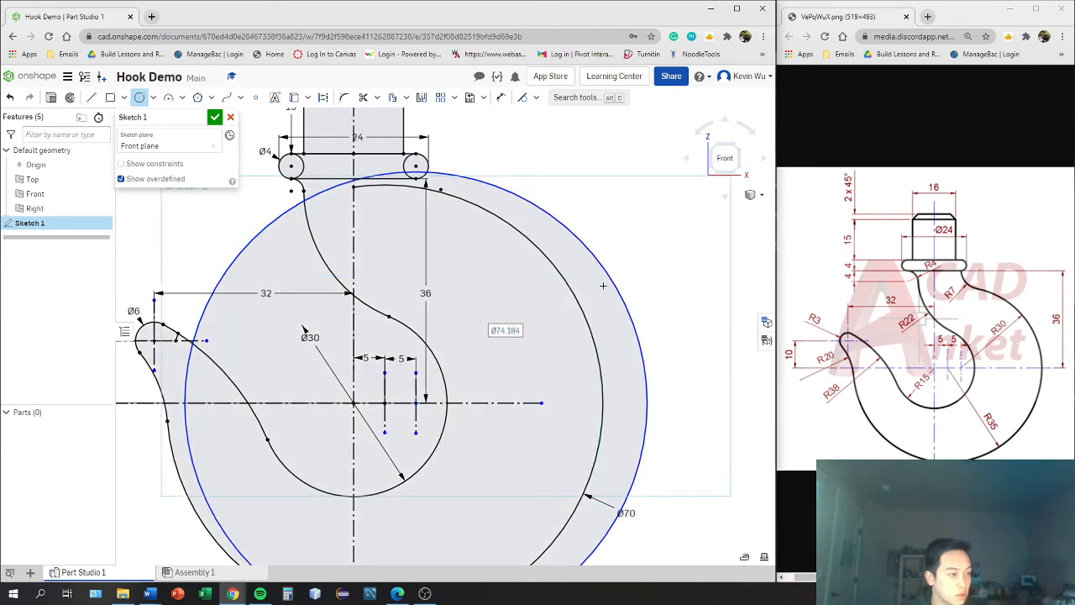
- Set the new large circle's diameter to 60
{"action": "key", "text": "m"}
{"action": "left_click", "coordinate": [615, 279]}
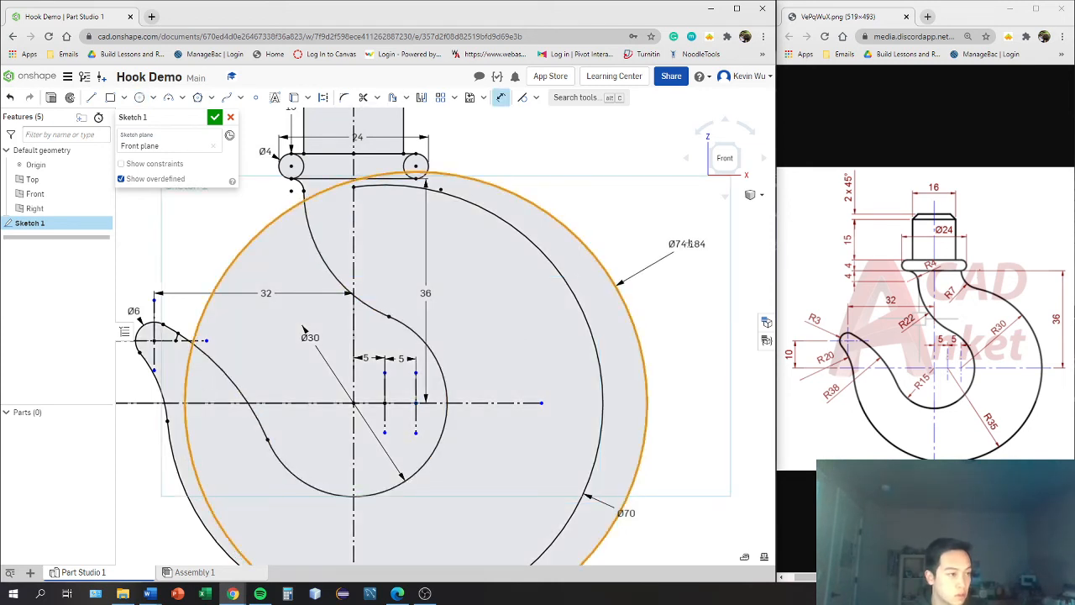
{"action": "left_click", "coordinate": [686, 252]}
{"action": "type", "text": "60"}
{"action": "key", "text": "Return"}
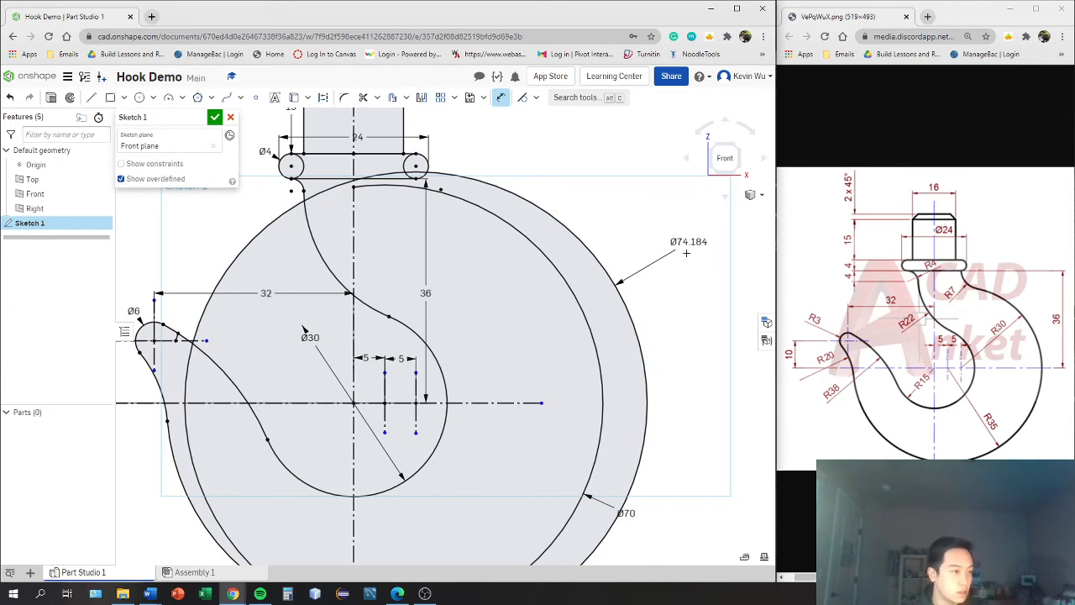
{"action": "scroll", "coordinate": [547, 277], "scroll_direction": "down", "scroll_amount": 3}
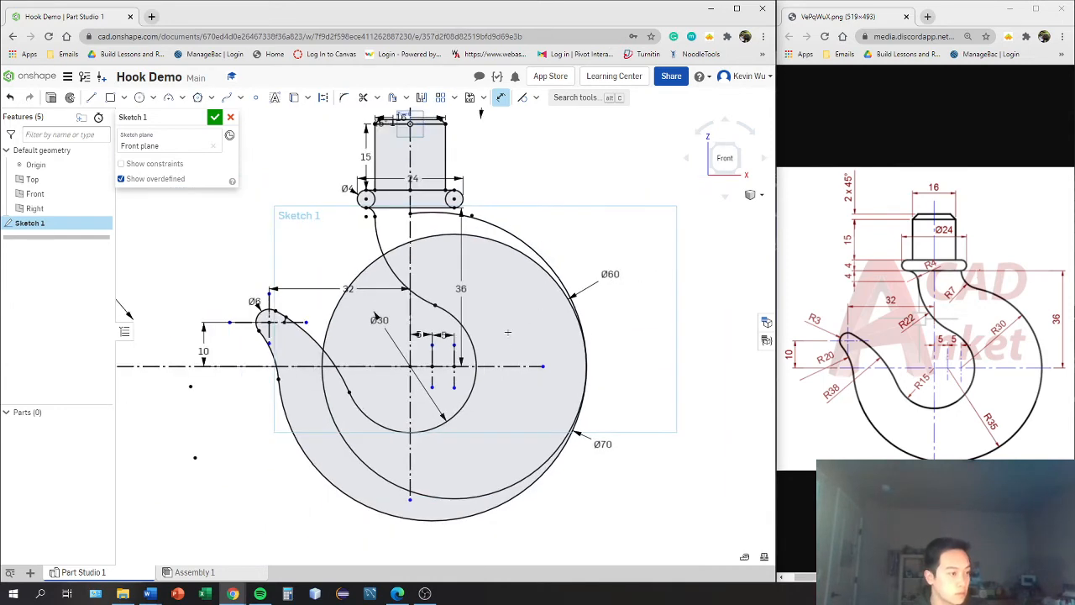
- Trim the upper-right part of the Ø70 arc, from the vertical centerline to where it meets the Ø60 circle
{"action": "right_click_drag", "start_coordinate": [507, 332], "coordinate": [513, 335]}
{"action": "mouse_move", "coordinate": [538, 295]}
{"action": "right_mouse_down"}
{"action": "mouse_move", "coordinate": [538, 314]}
{"action": "mouse_move", "coordinate": [550, 293]}
{"action": "right_mouse_up"}
{"action": "scroll", "coordinate": [550, 293], "scroll_direction": "up", "scroll_amount": 3}
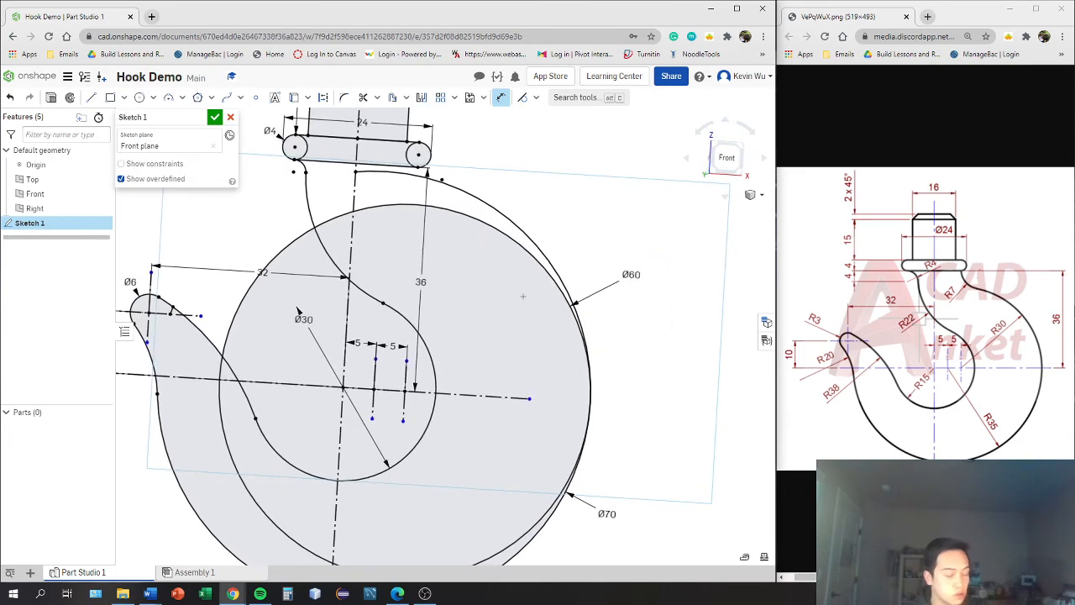
{"action": "key", "text": "m"}
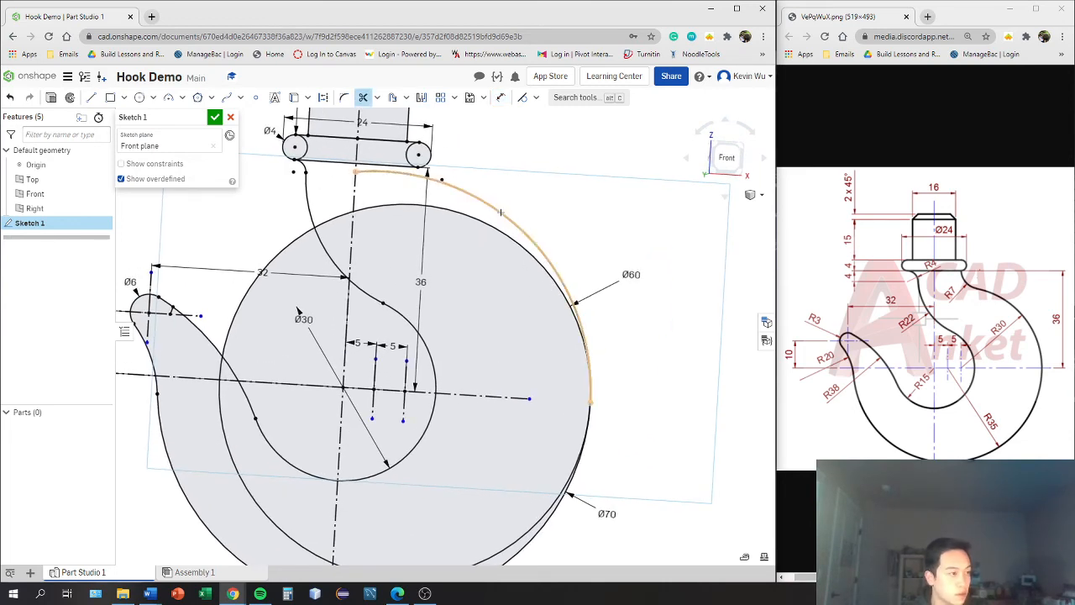
{"action": "right_click_drag", "start_coordinate": [555, 213], "coordinate": [534, 209]}
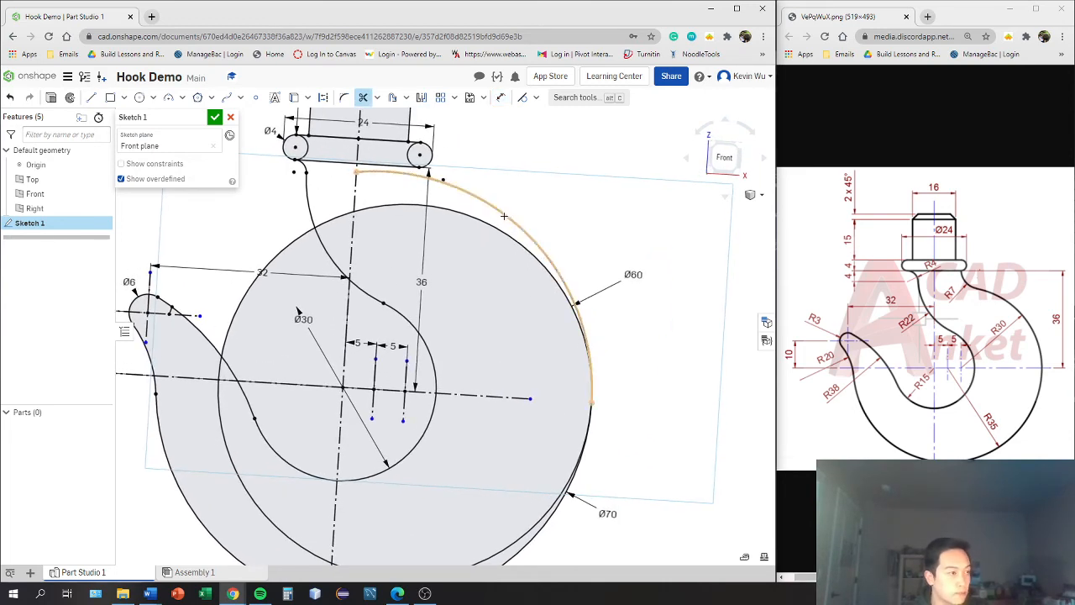
{"action": "key", "text": "n"}
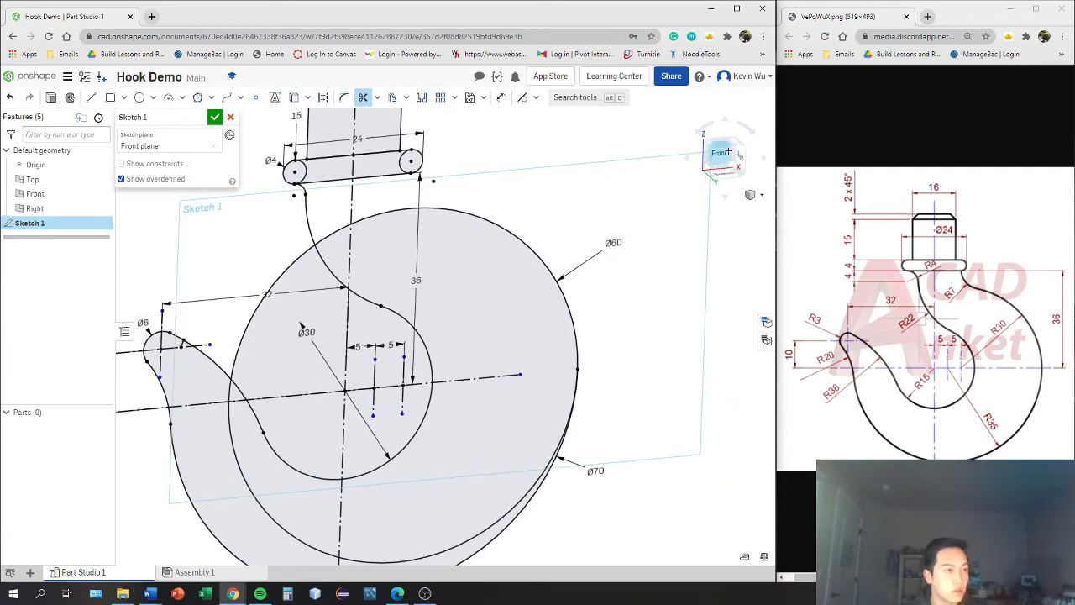
- Trim the Ø60 circle's left and lower portions, leaving only the upper arc from the neck's left curve to the horizontal centerline
{"action": "middle_click_drag", "start_coordinate": [473, 347], "coordinate": [407, 312]}
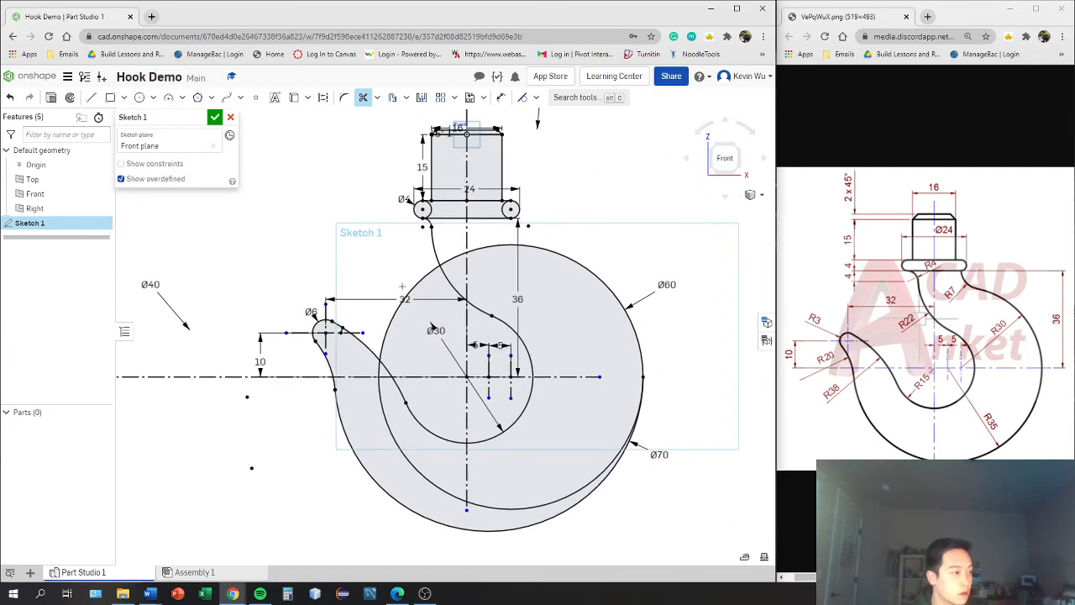
{"action": "left_click", "coordinate": [407, 311]}
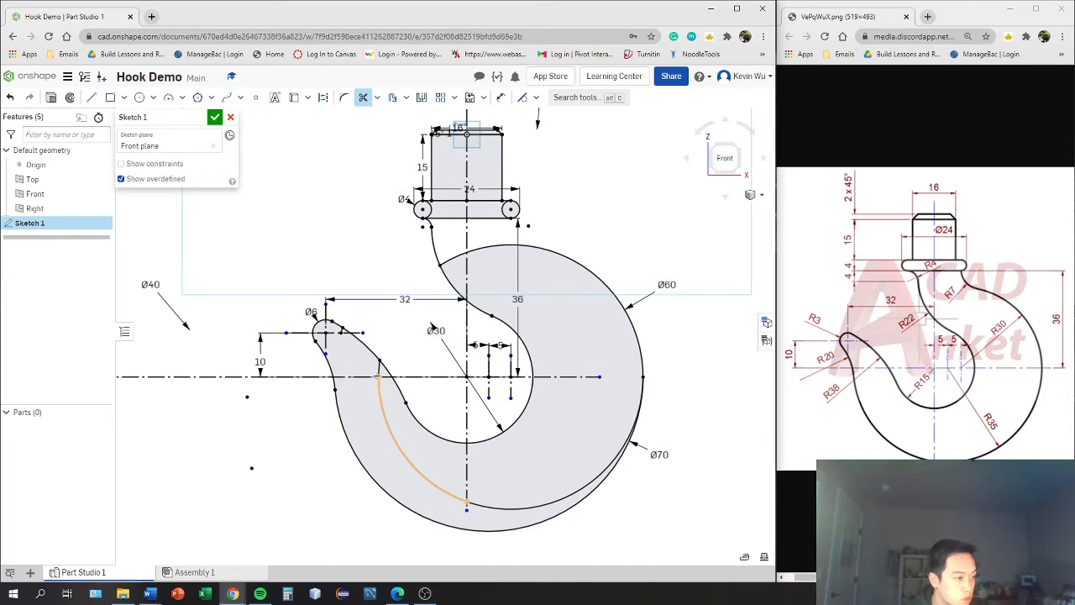
{"action": "left_click", "coordinate": [378, 384]}
{"action": "left_click", "coordinate": [381, 370]}
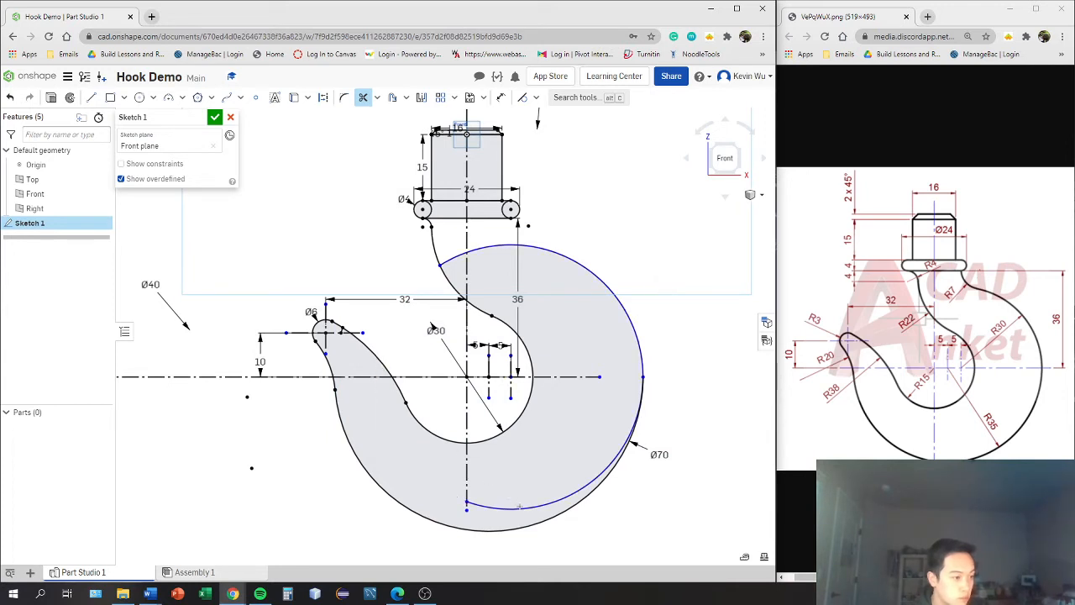
{"action": "left_click", "coordinate": [526, 508]}
- Extend the upper ends of the two short vertical construction lines up past the collar and the top of the shank
{"action": "scroll", "coordinate": [502, 275], "scroll_direction": "up", "scroll_amount": 2}
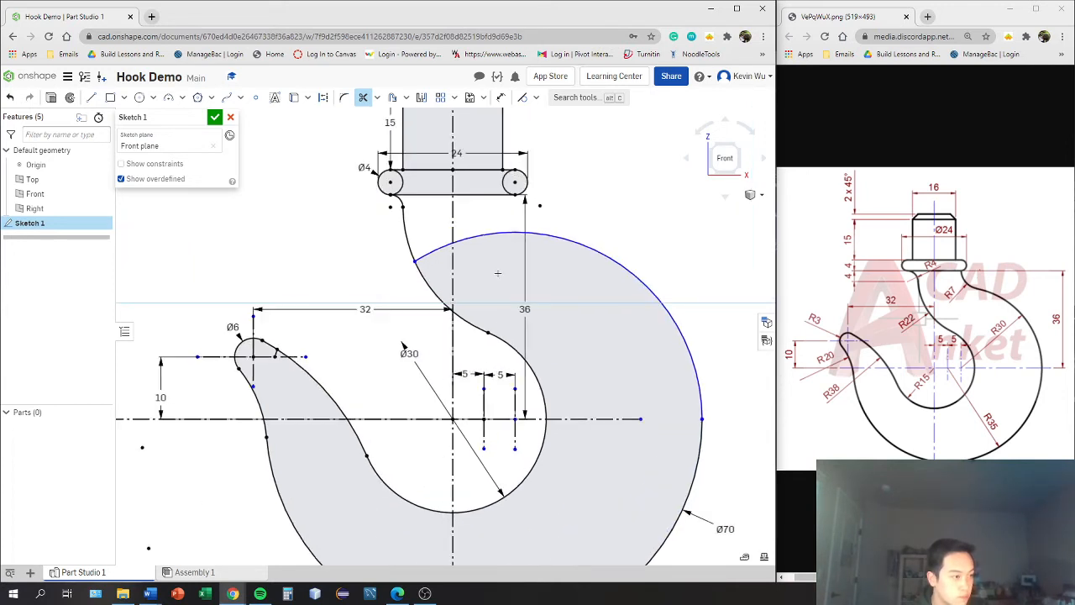
{"action": "left_click", "coordinate": [726, 160]}
{"action": "scroll", "coordinate": [587, 290], "scroll_direction": "up", "scroll_amount": 1}
{"action": "scroll", "coordinate": [670, 278], "scroll_direction": "up", "scroll_amount": 1}
{"action": "middle_click_drag", "start_coordinate": [669, 276], "coordinate": [451, 291]}
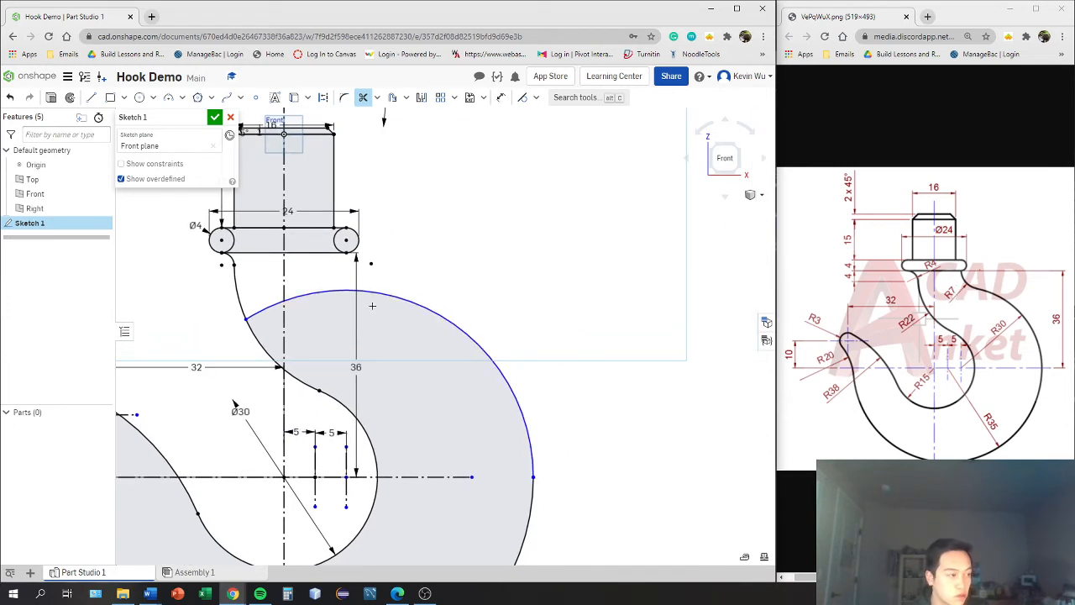
{"action": "scroll", "coordinate": [370, 334], "scroll_direction": "down", "scroll_amount": 2}
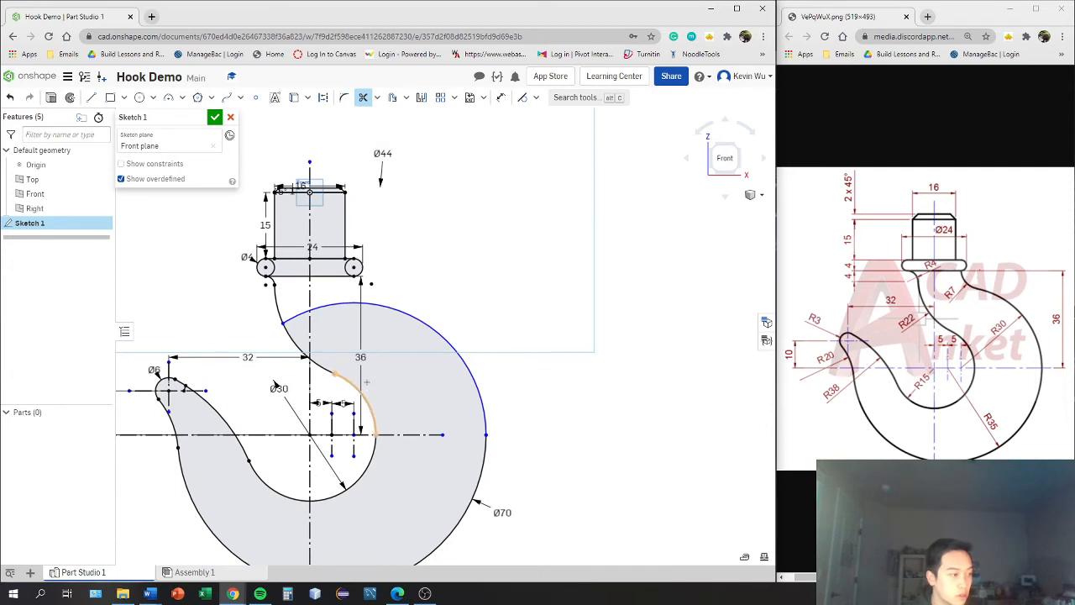
{"action": "key", "text": "Escape"}
{"action": "left_click_drag", "start_coordinate": [353, 413], "coordinate": [356, 156]}
{"action": "scroll", "coordinate": [354, 289], "scroll_direction": "up", "scroll_amount": 3}
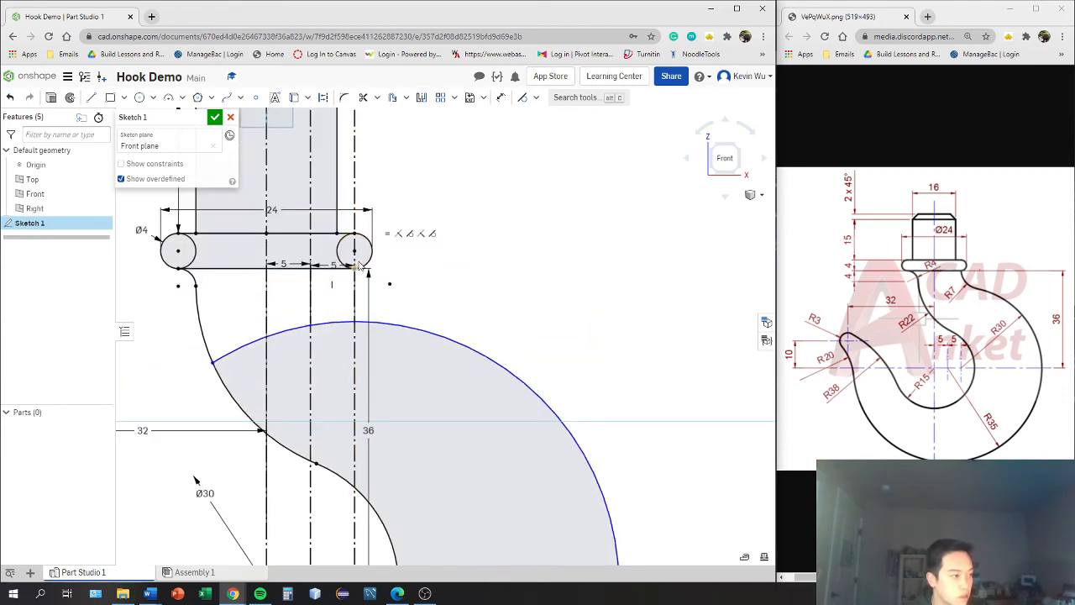
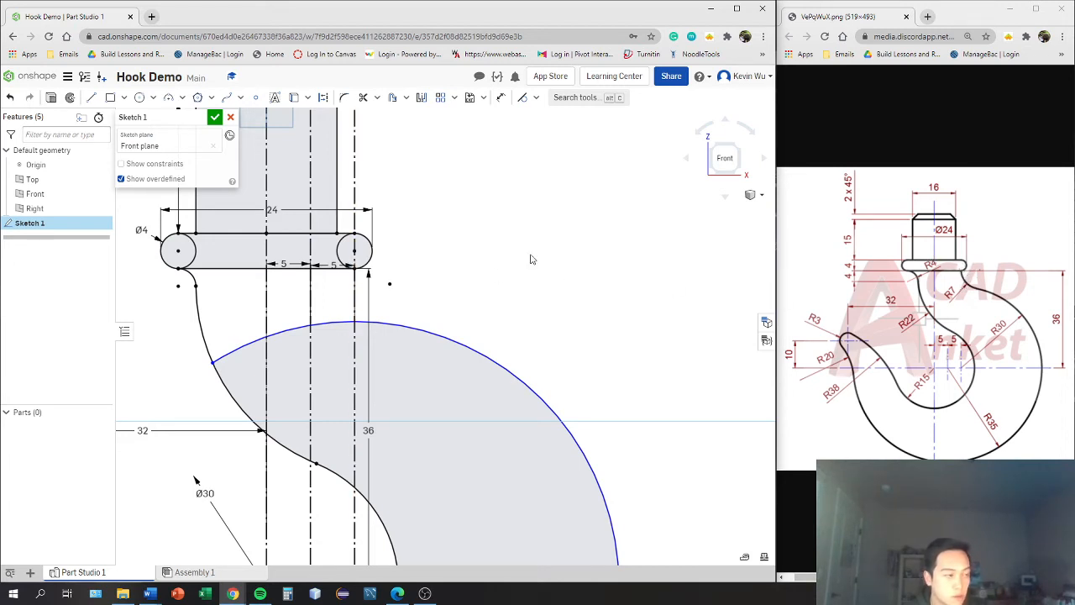
- Draw a circle about 14.2 in diameter just right of the collar, above the large upper arc
{"action": "middle_click_drag", "start_coordinate": [466, 285], "coordinate": [487, 294]}
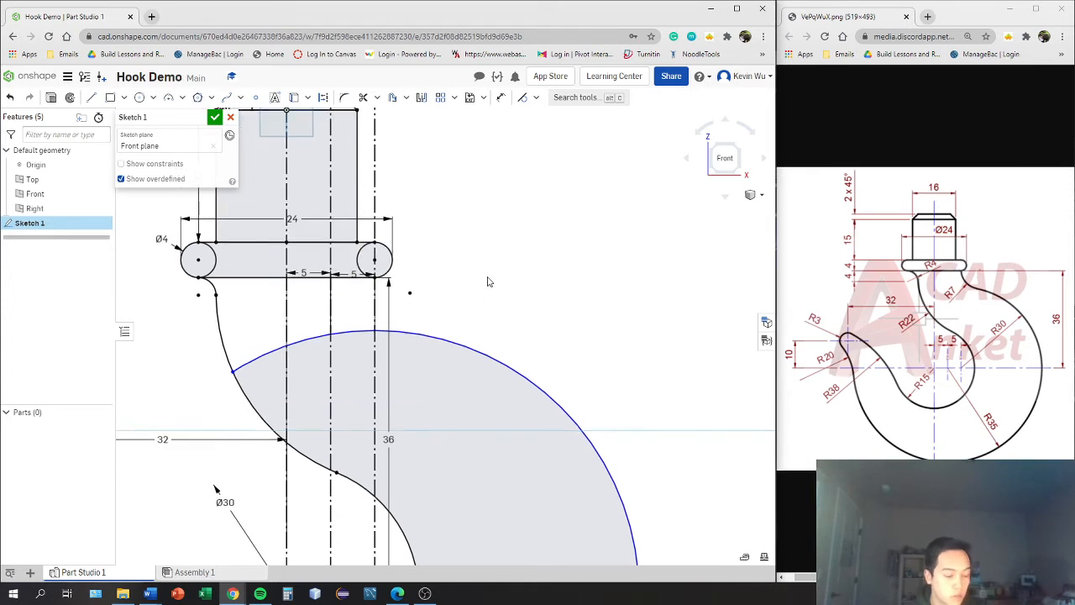
{"action": "key", "text": "c"}
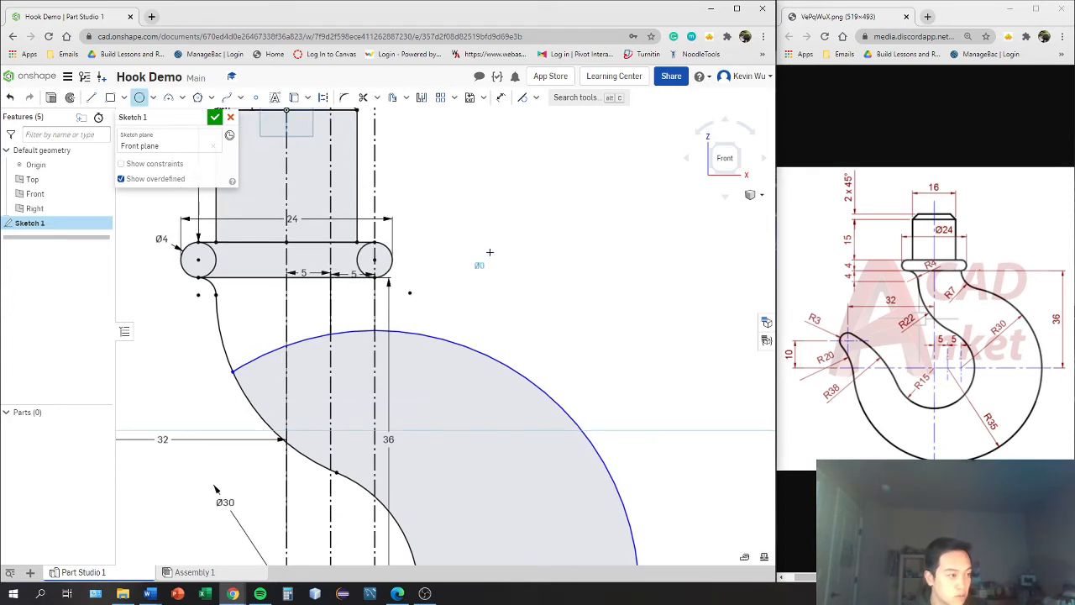
{"action": "left_click", "coordinate": [512, 220]}
{"action": "key", "text": "Escape"}
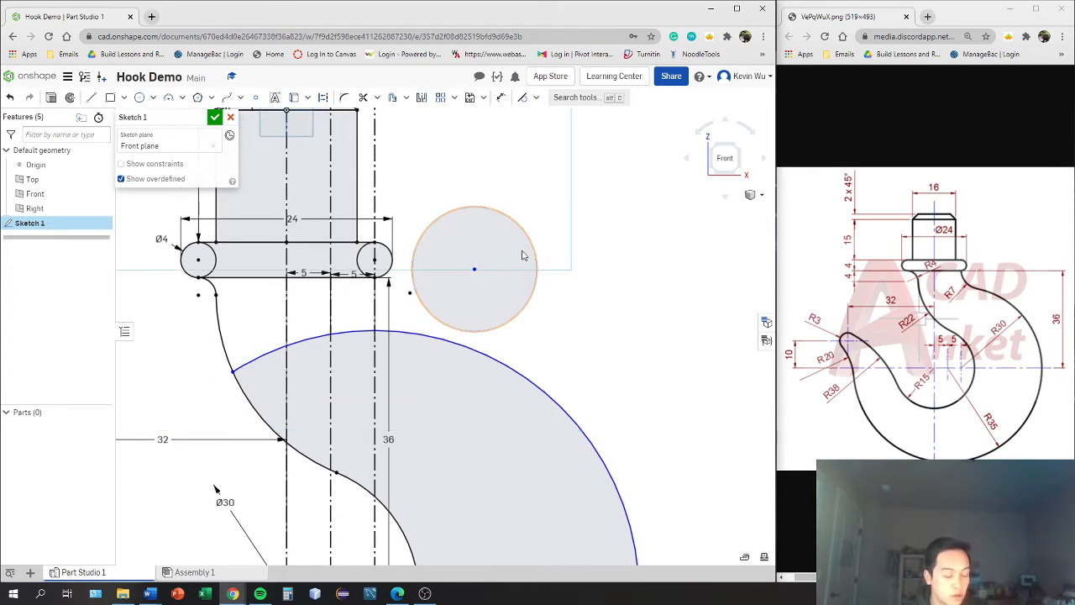
- Dimension the new circle beside the collar with a diameter of 14
{"action": "key", "text": "d"}
{"action": "left_click", "coordinate": [497, 237]}
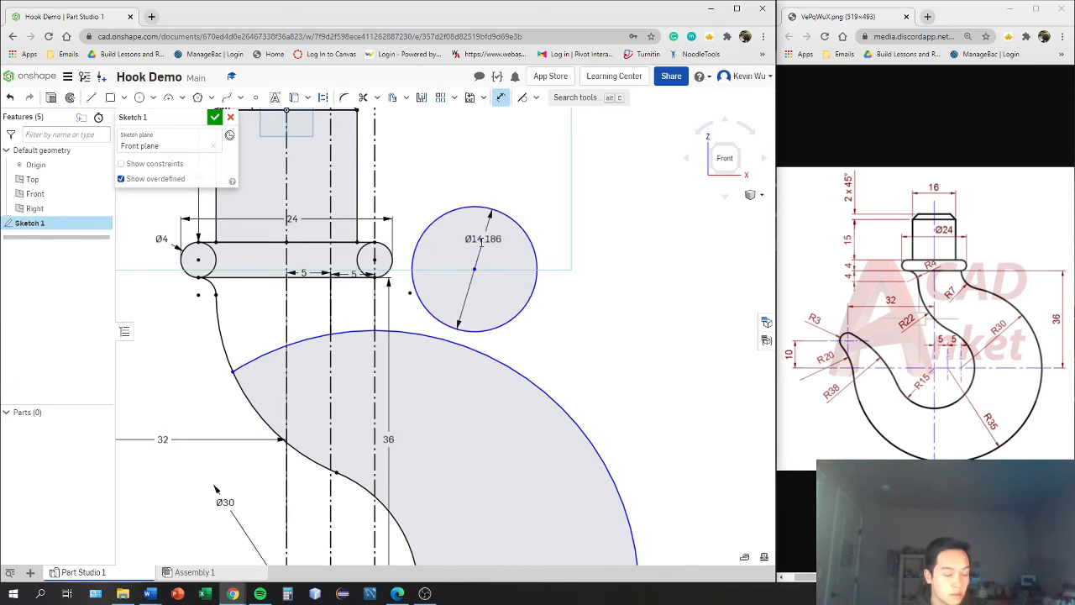
{"action": "left_click", "coordinate": [483, 242]}
{"action": "type", "text": "14"}
{"action": "key", "text": "Return"}
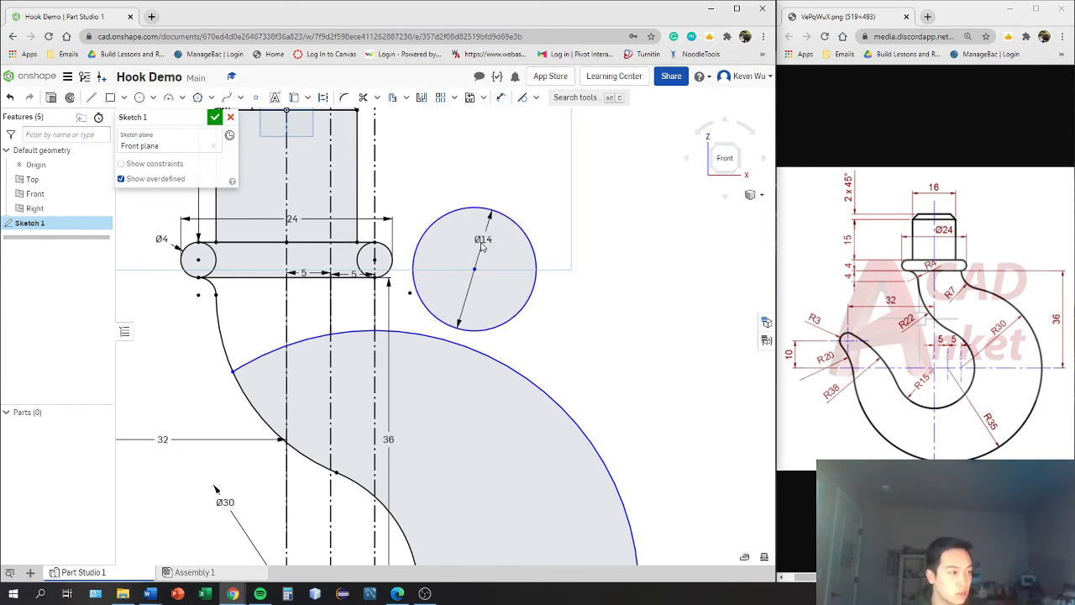
- Make the Ø14 circle tangent to the large upper arc and to the rightmost vertical construction line
{"action": "scroll", "coordinate": [537, 236], "scroll_direction": "down", "scroll_amount": 3}
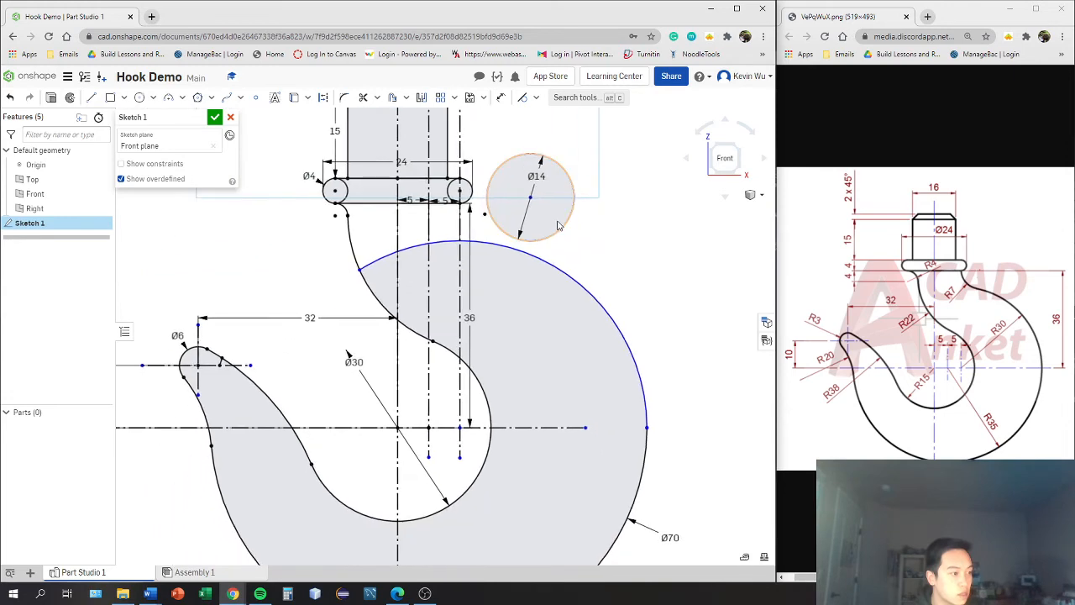
{"action": "scroll", "coordinate": [560, 226], "scroll_direction": "down", "scroll_amount": 1}
{"action": "scroll", "coordinate": [581, 151], "scroll_direction": "down", "scroll_amount": 2}
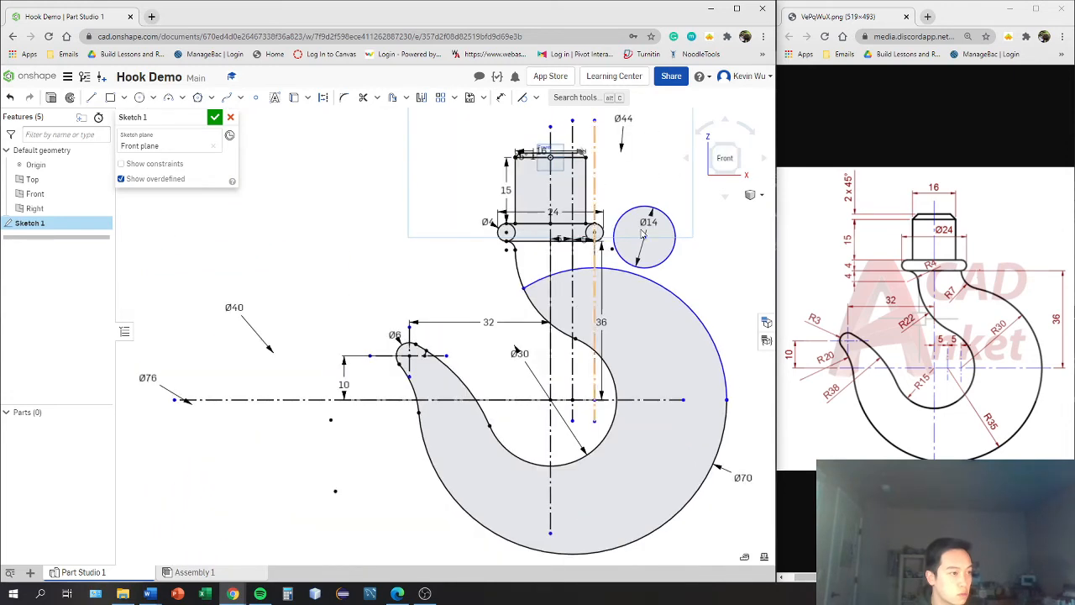
{"action": "scroll", "coordinate": [647, 227], "scroll_direction": "up", "scroll_amount": 4}
{"action": "key", "text": "t"}
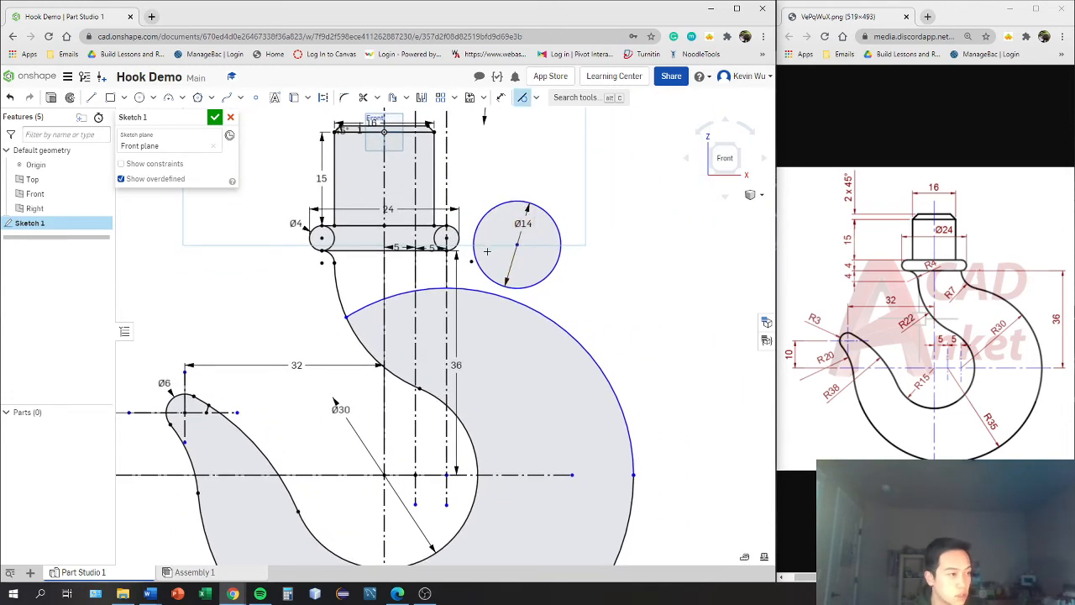
{"action": "left_click", "coordinate": [474, 255]}
{"action": "scroll", "coordinate": [464, 259], "scroll_direction": "up", "scroll_amount": 2}
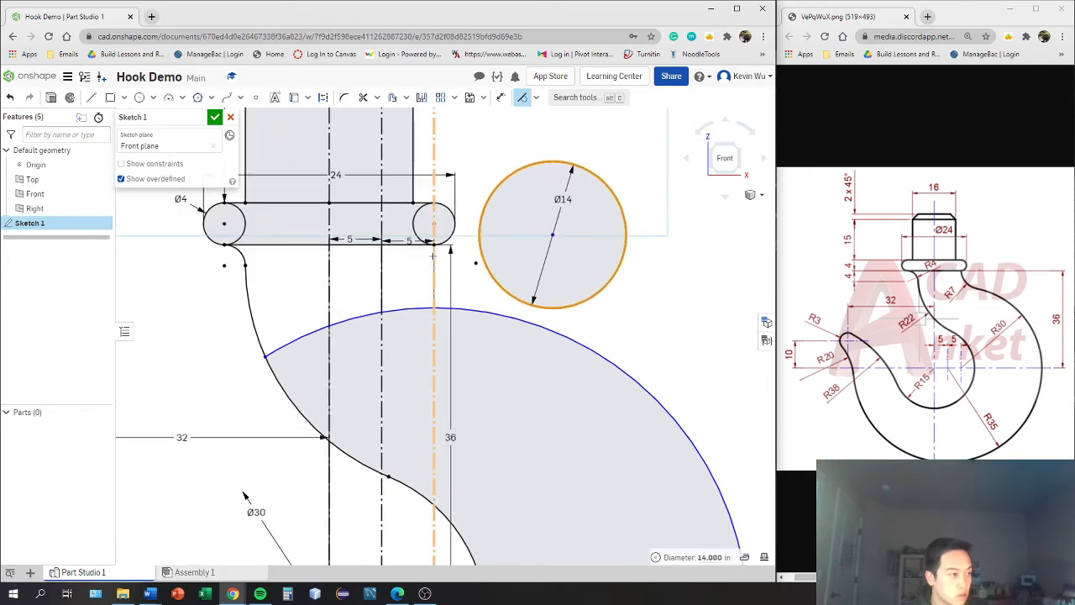
{"action": "left_click", "coordinate": [432, 255]}
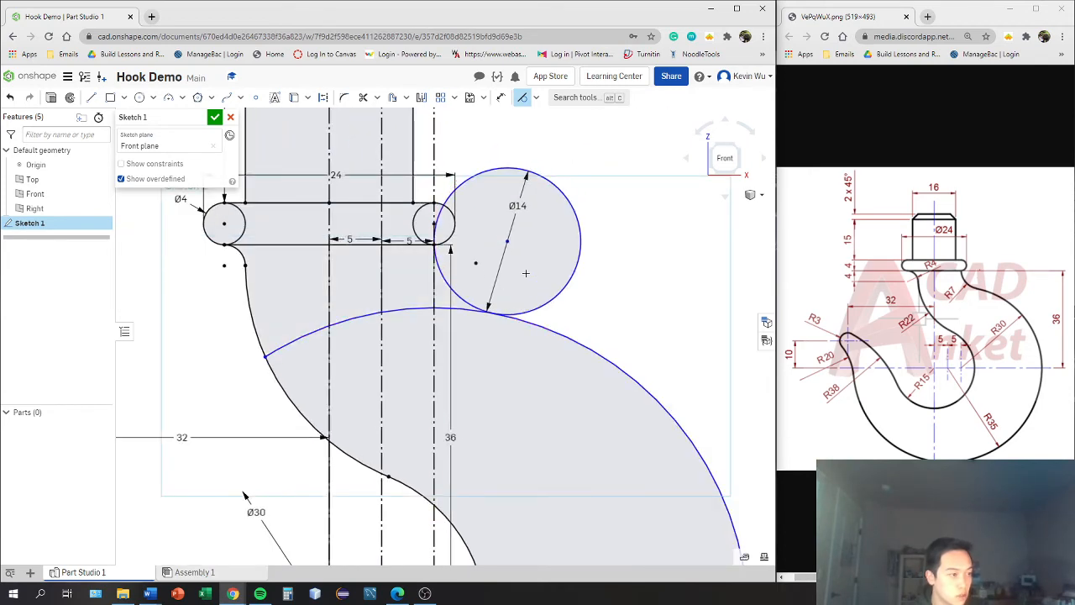
{"action": "scroll", "coordinate": [527, 291], "scroll_direction": "down", "scroll_amount": 4}
{"action": "scroll", "coordinate": [515, 245], "scroll_direction": "down", "scroll_amount": 3}
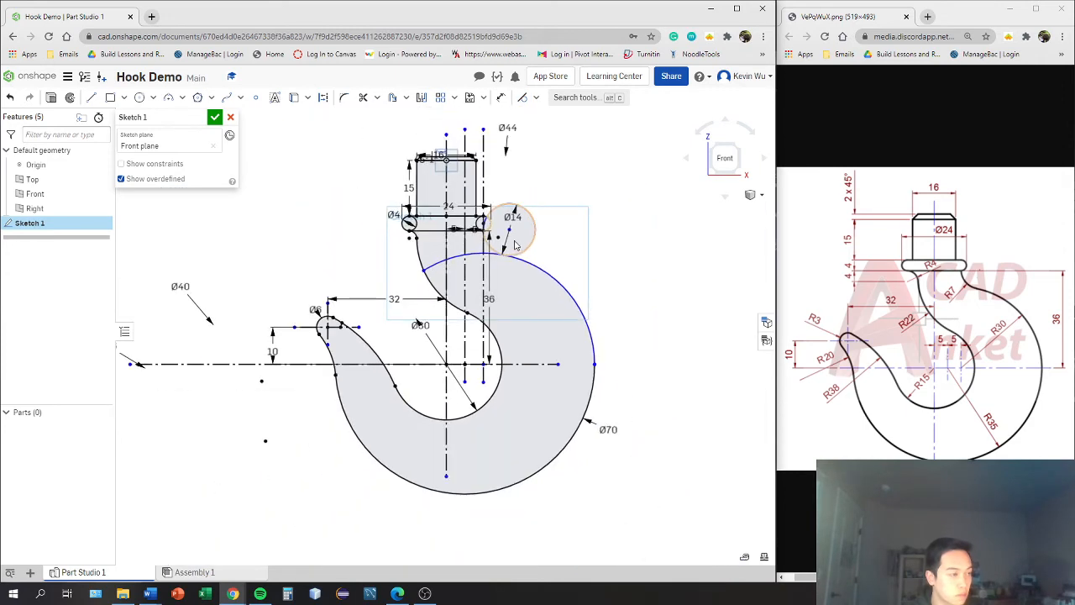
- Dimension the radius of the large upper-right arc as 30
{"action": "scroll", "coordinate": [529, 277], "scroll_direction": "up", "scroll_amount": 1}
{"action": "scroll", "coordinate": [547, 320], "scroll_direction": "down", "scroll_amount": 1}
{"action": "scroll", "coordinate": [563, 368], "scroll_direction": "up", "scroll_amount": 2}
{"action": "middle_click_drag", "start_coordinate": [563, 368], "coordinate": [526, 261]}
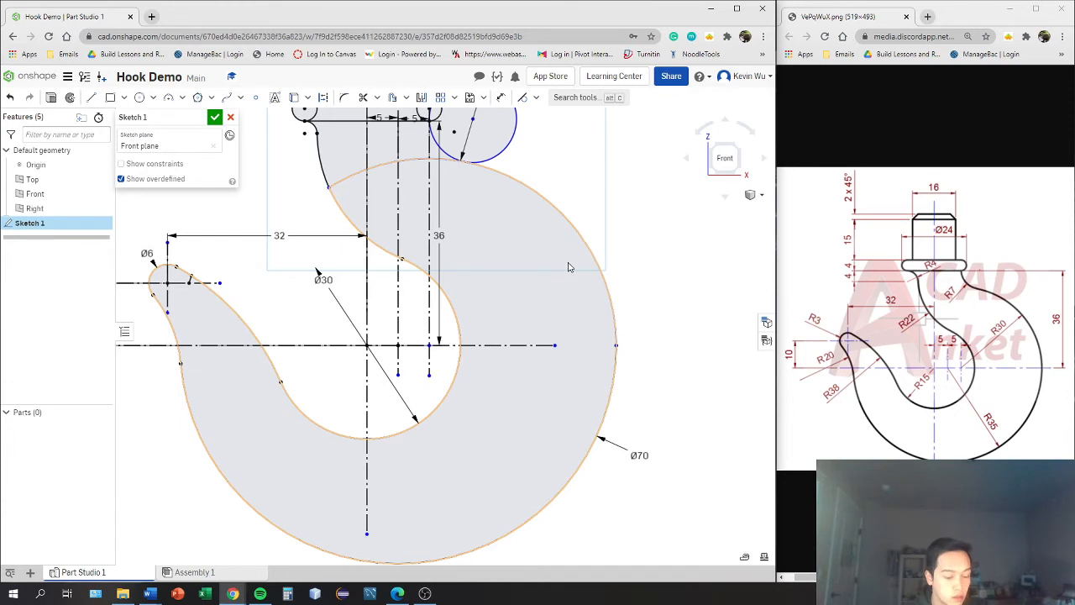
{"action": "key", "text": "m"}
{"action": "left_click", "coordinate": [578, 243]}
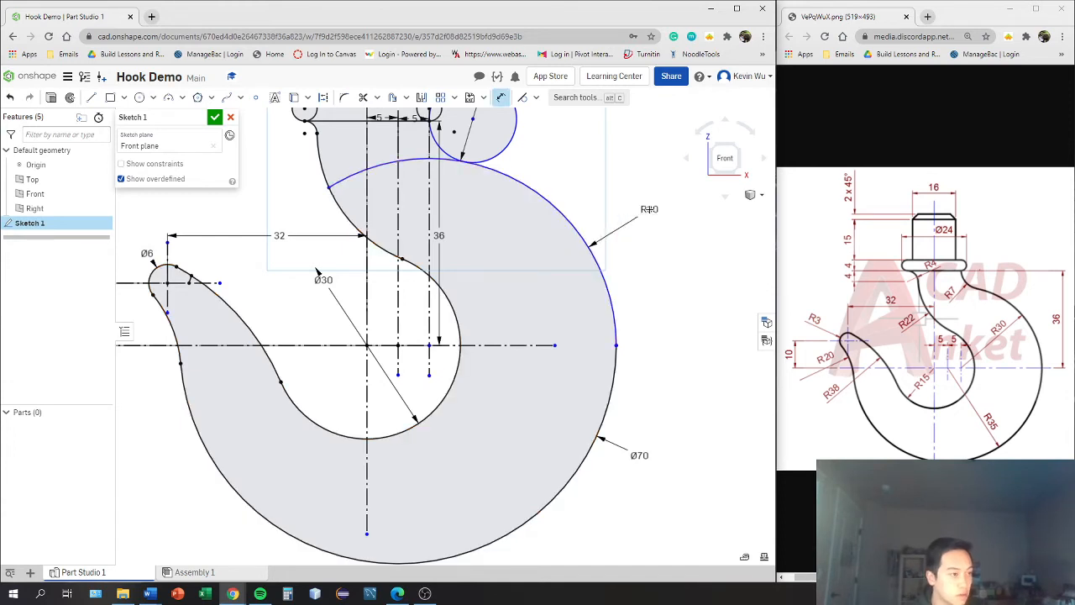
{"action": "left_click", "coordinate": [650, 210]}
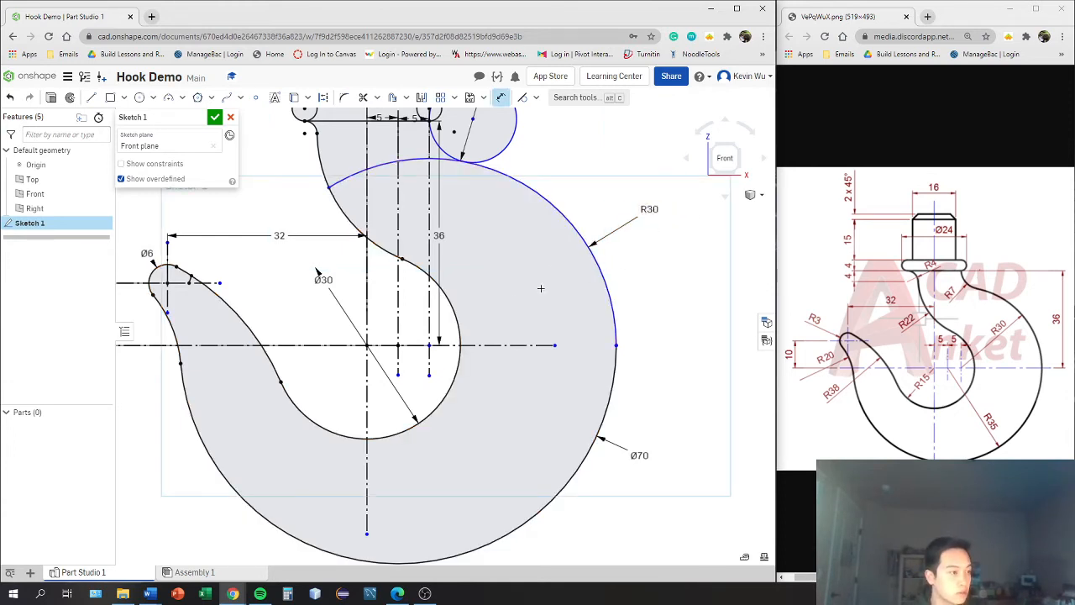
{"action": "key", "text": "Escape"}
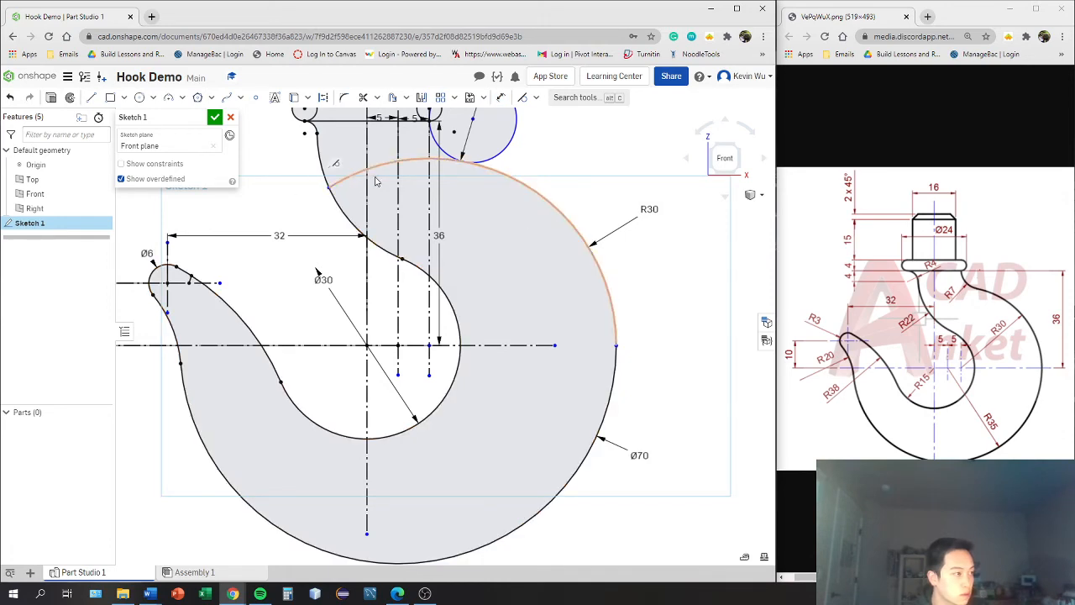
- Test the R30 arc's freedom by moving it, and snap its center onto the crossing of the rightmost construction line and horizontal centerline
{"action": "mouse_move", "coordinate": [375, 181]}
{"action": "left_mouse_down"}
{"action": "mouse_move", "coordinate": [401, 174]}
{"action": "mouse_move", "coordinate": [476, 269]}
{"action": "mouse_move", "coordinate": [495, 259]}
{"action": "left_mouse_up"}
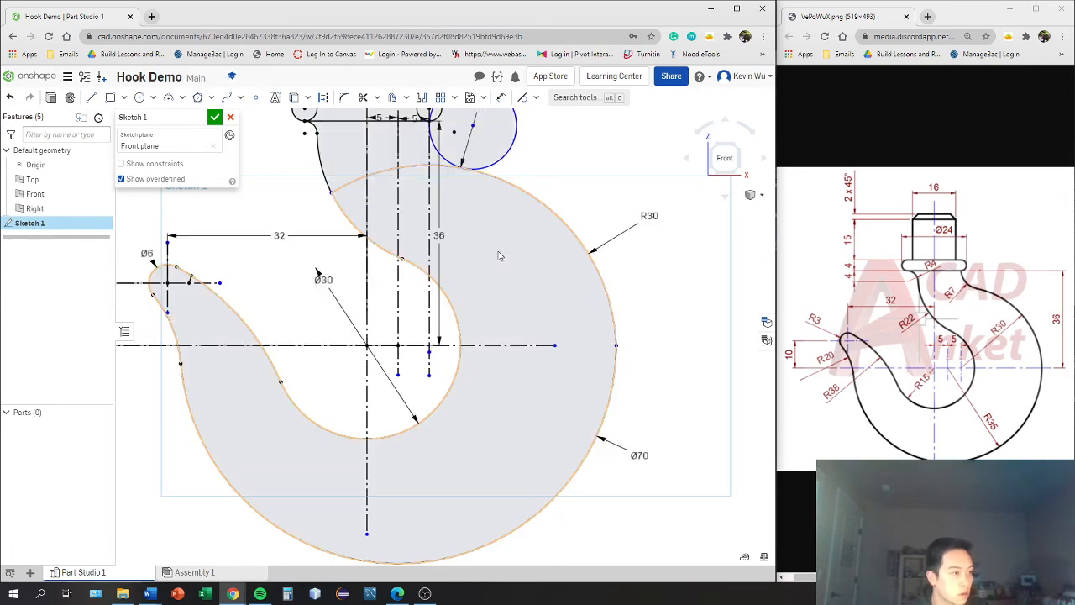
{"action": "middle_click_drag", "start_coordinate": [499, 252], "coordinate": [484, 308]}
{"action": "left_click_drag", "start_coordinate": [415, 409], "coordinate": [415, 402]}
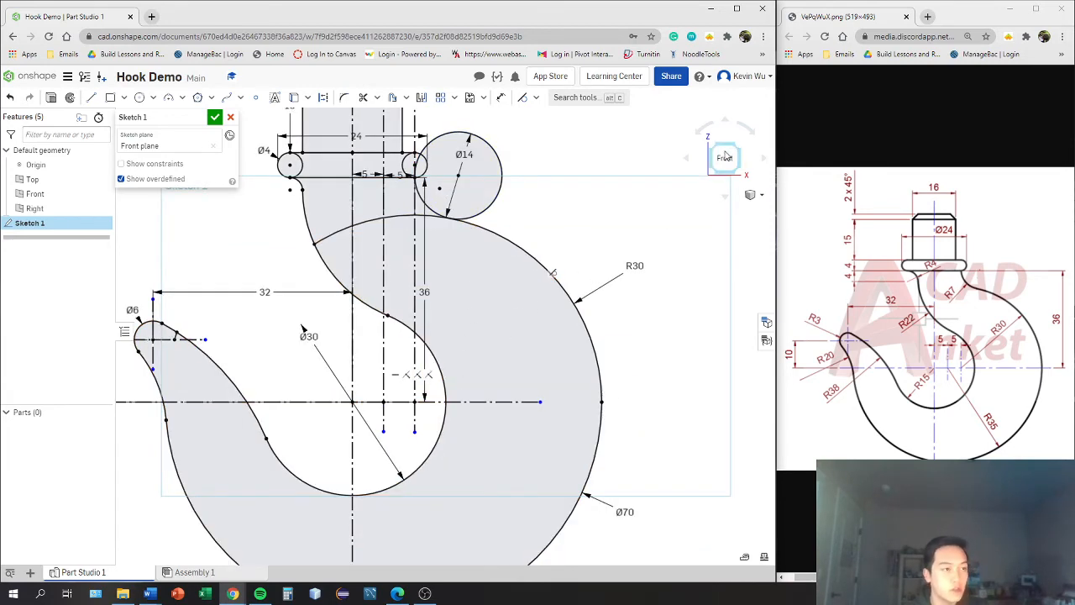
- Extend the lower end of the main vertical centerline to just below the bottom of the hook
{"action": "left_click", "coordinate": [725, 156]}
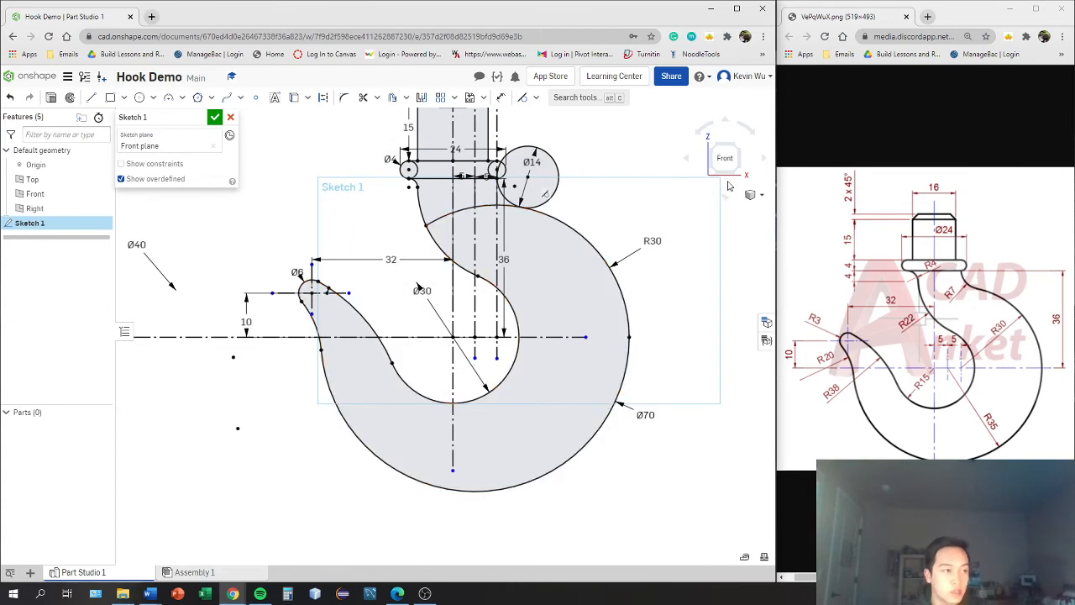
{"action": "middle_click_drag", "start_coordinate": [665, 224], "coordinate": [624, 258]}
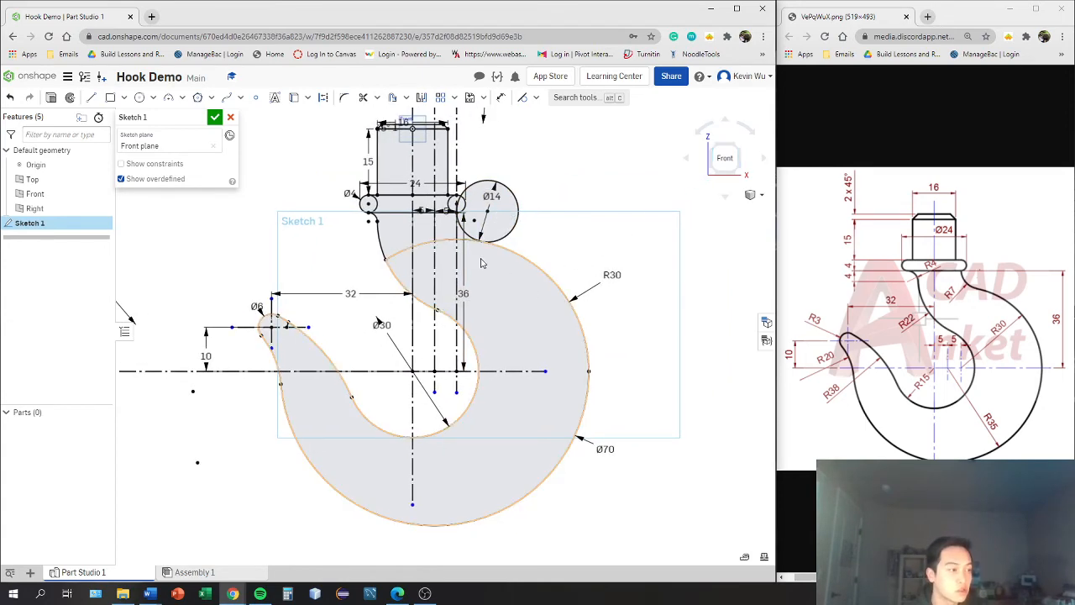
{"action": "scroll", "coordinate": [479, 253], "scroll_direction": "up", "scroll_amount": 3}
{"action": "mouse_move", "coordinate": [625, 212]}
{"action": "right_mouse_down"}
{"action": "mouse_move", "coordinate": [609, 227]}
{"action": "mouse_move", "coordinate": [755, 167]}
{"action": "right_mouse_up"}
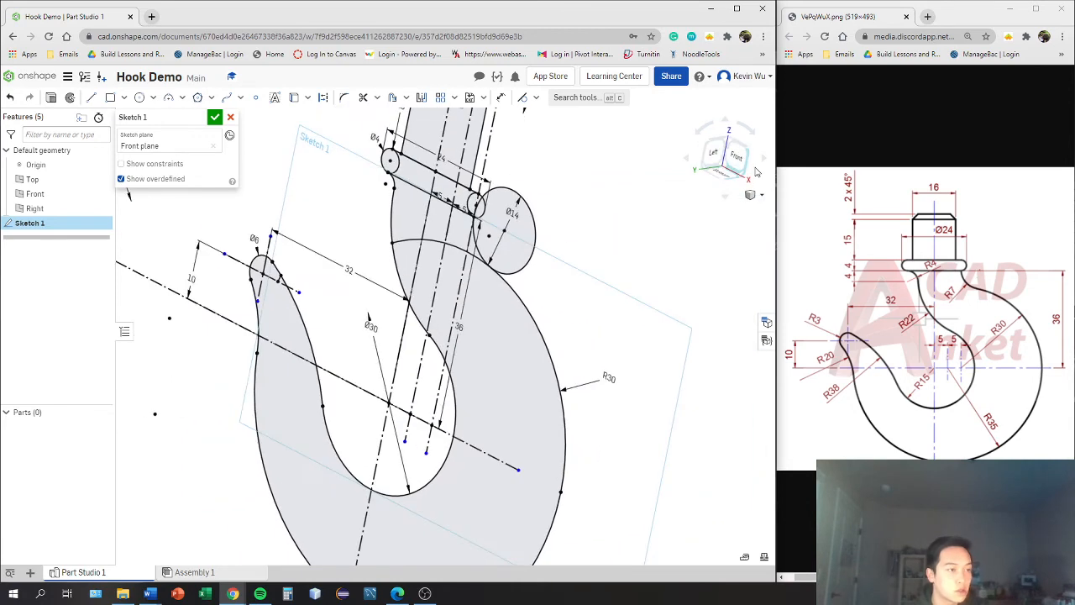
{"action": "left_click", "coordinate": [737, 158]}
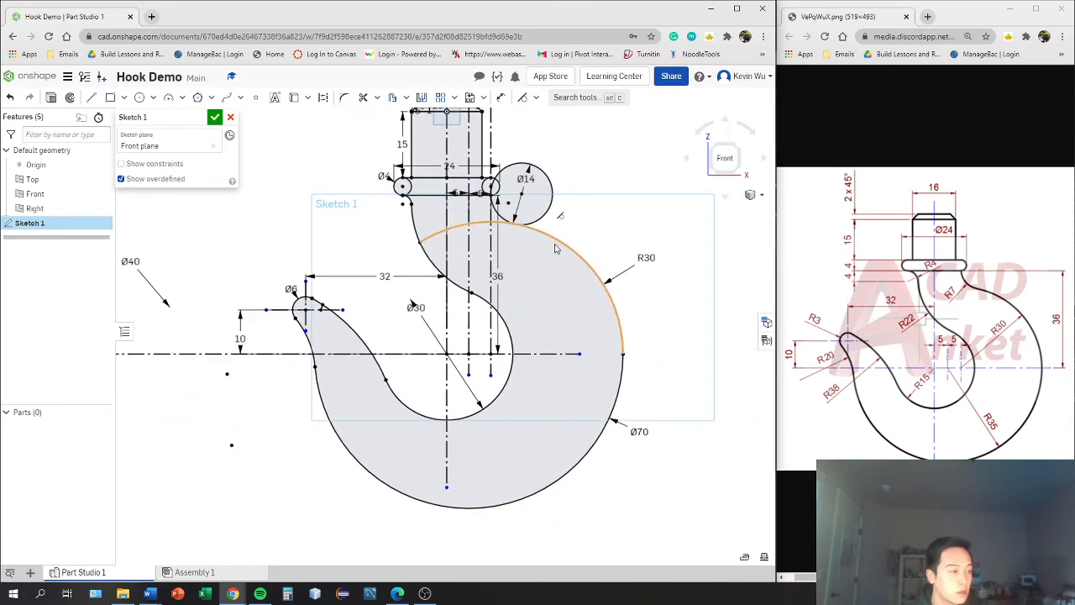
{"action": "mouse_move", "coordinate": [638, 224]}
{"action": "middle_mouse_down"}
{"action": "mouse_move", "coordinate": [596, 232]}
{"action": "mouse_move", "coordinate": [600, 252]}
{"action": "middle_mouse_up"}
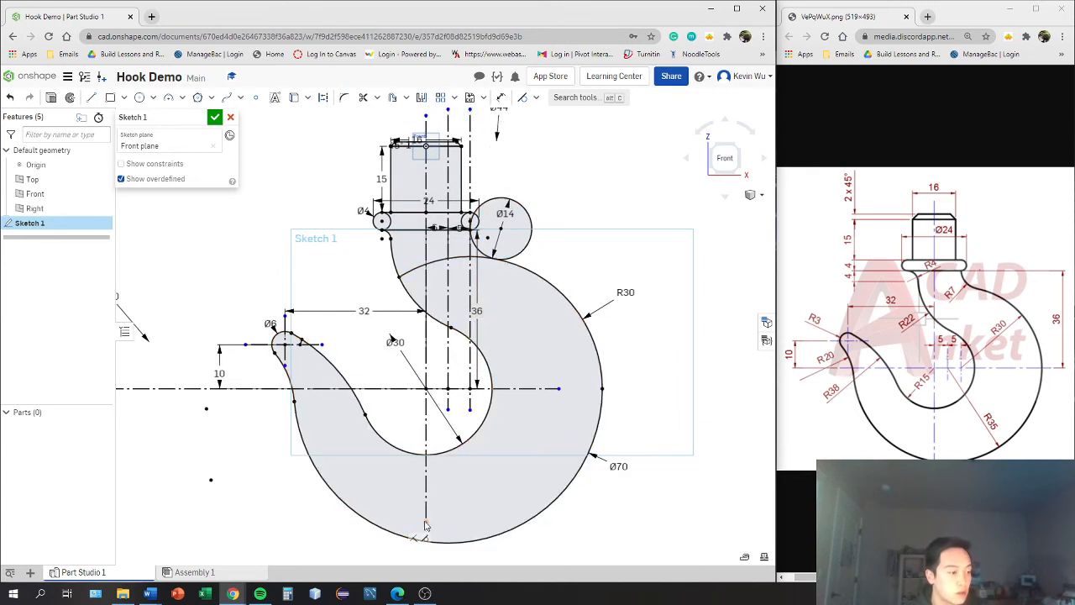
{"action": "left_click_drag", "start_coordinate": [426, 523], "coordinate": [429, 546]}
{"action": "middle_click_drag", "start_coordinate": [552, 432], "coordinate": [559, 360]}
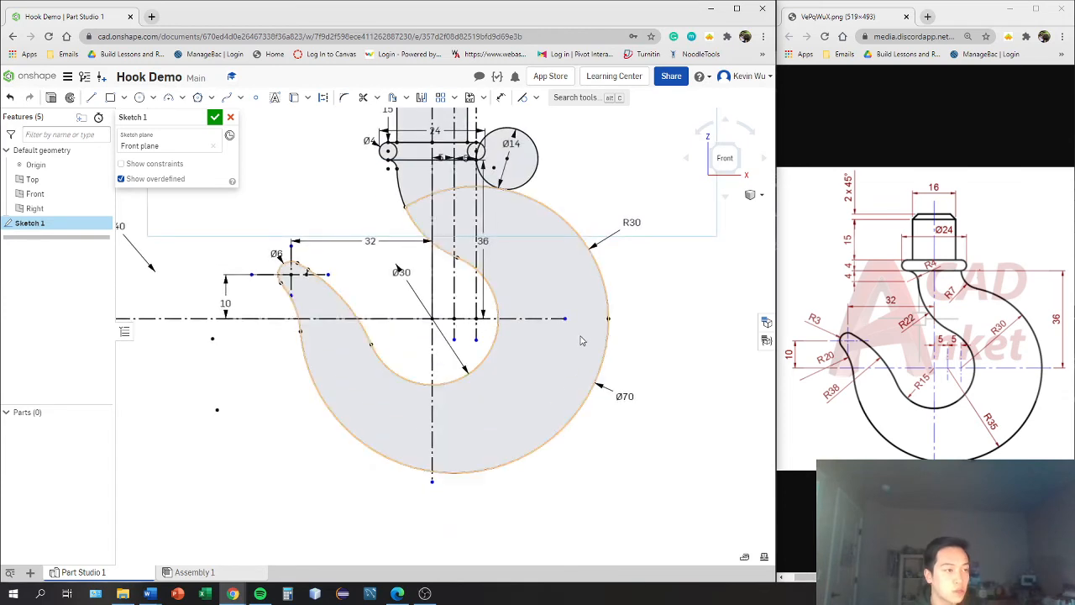
{"action": "middle_click_drag", "start_coordinate": [565, 316], "coordinate": [577, 391]}
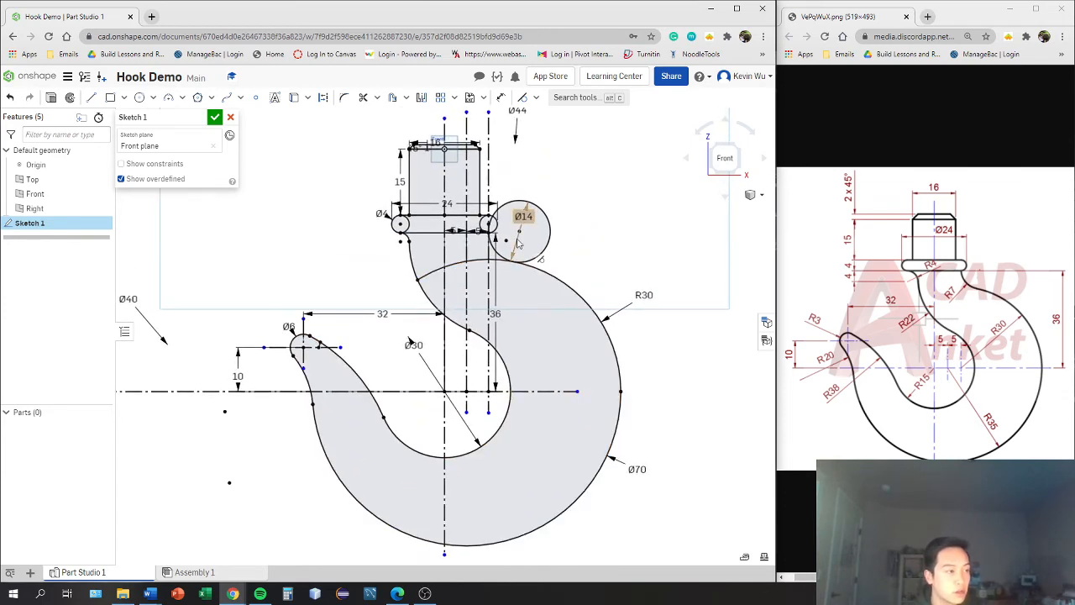
- Trim the excess end of the R30 arc inside the hook neck back to the rightmost vertical construction line
{"action": "mouse_move", "coordinate": [500, 281]}
{"action": "right_mouse_down"}
{"action": "mouse_move", "coordinate": [604, 269]}
{"action": "mouse_move", "coordinate": [568, 269]}
{"action": "right_mouse_up"}
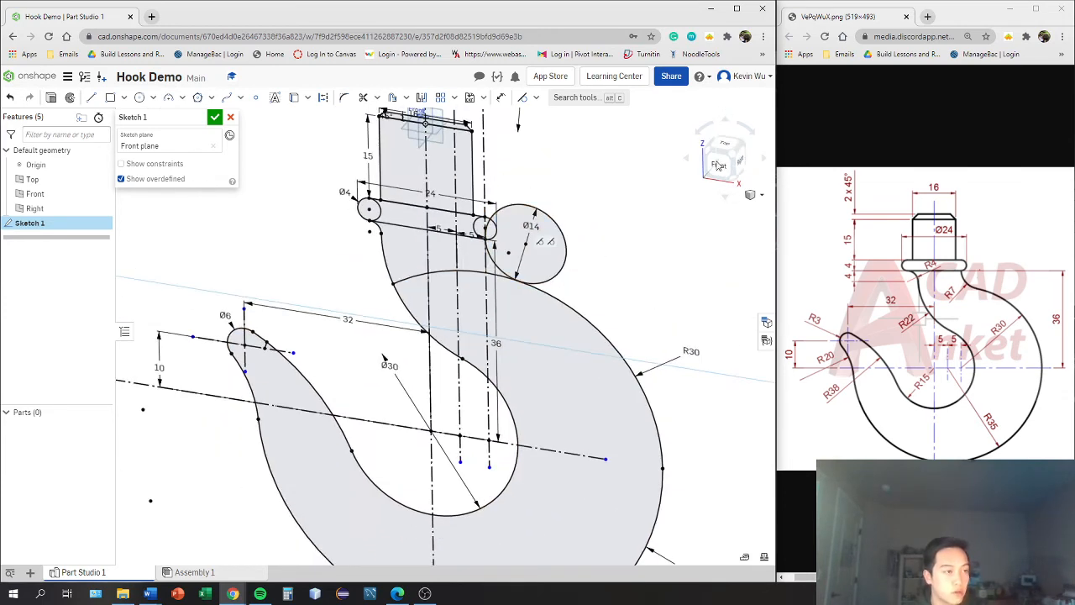
{"action": "key", "text": "n"}
{"action": "middle_click_drag", "start_coordinate": [635, 273], "coordinate": [507, 267]}
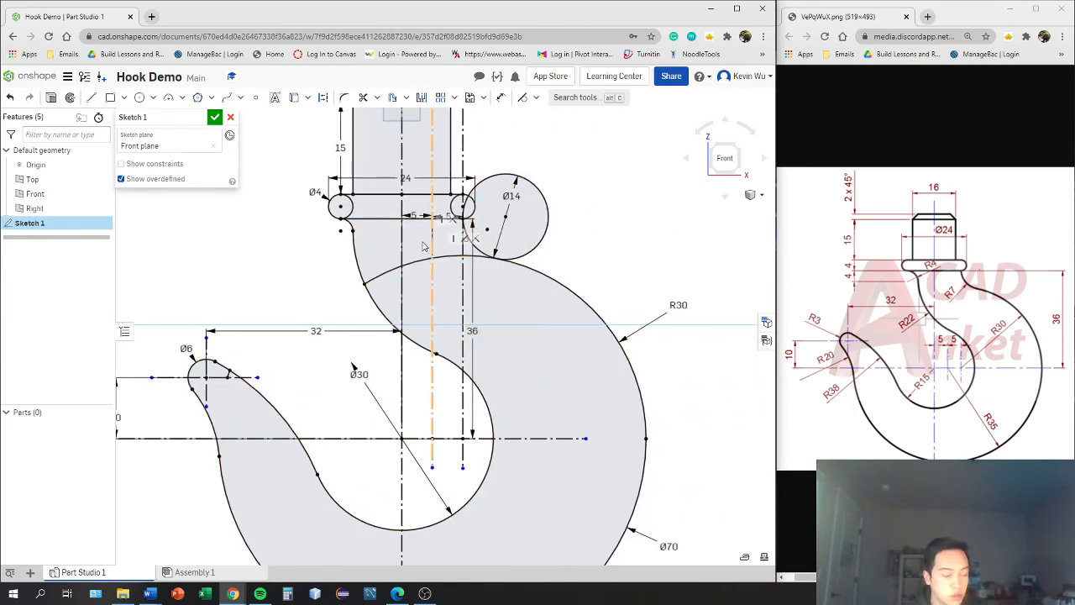
{"action": "key", "text": "m"}
{"action": "left_click", "coordinate": [388, 270]}
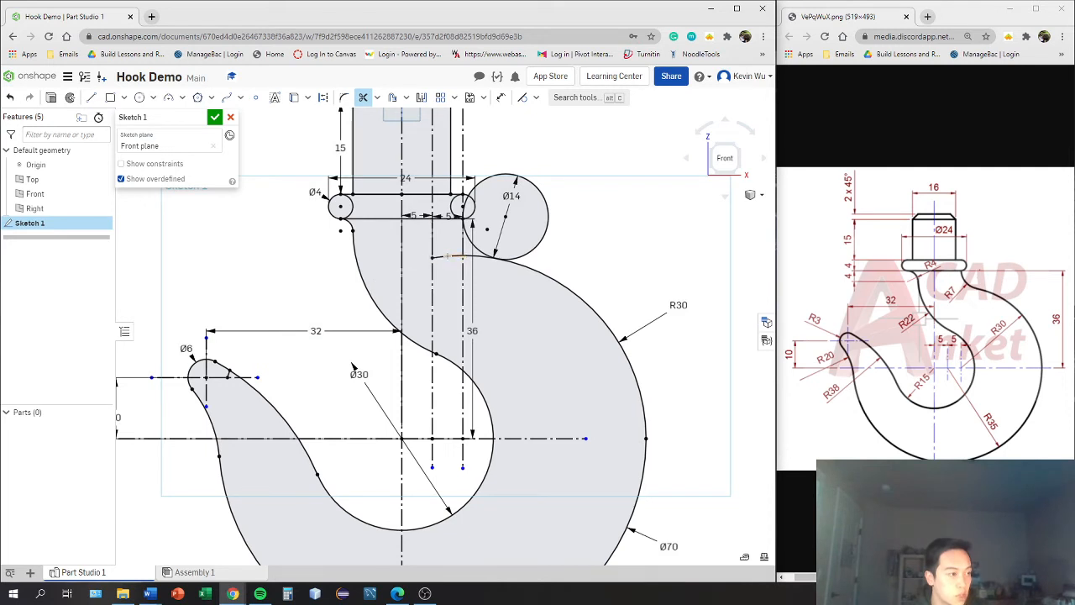
{"action": "right_click_drag", "start_coordinate": [534, 200], "coordinate": [532, 227]}
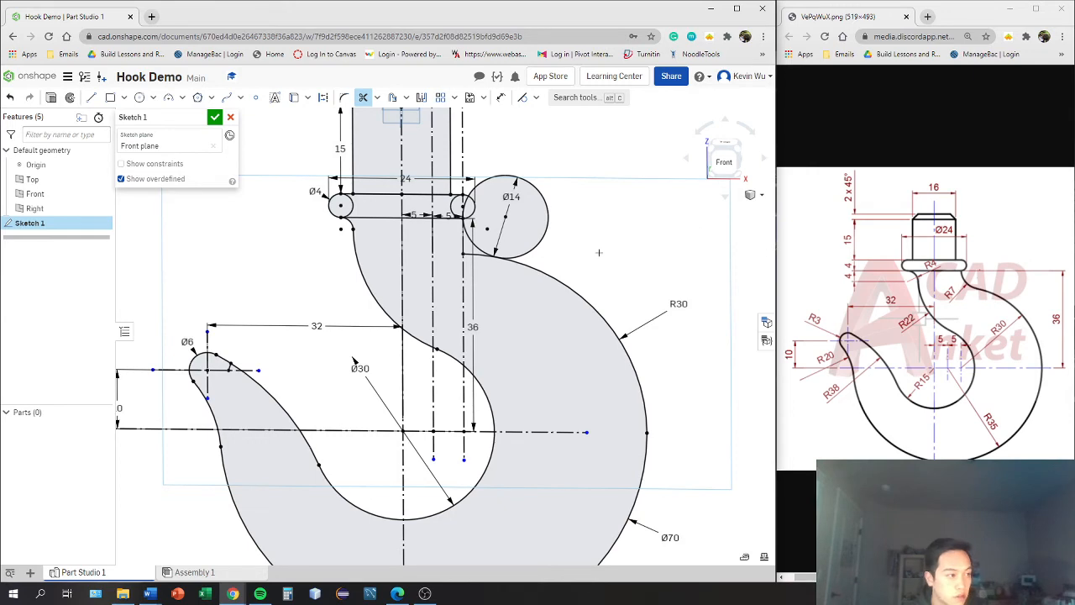
- Trim the Ø14 circle's outer portion and its piece inside the collar's end circle, keeping the concave arc between collar and R30 arc
{"action": "scroll", "coordinate": [498, 254], "scroll_direction": "up", "scroll_amount": 2}
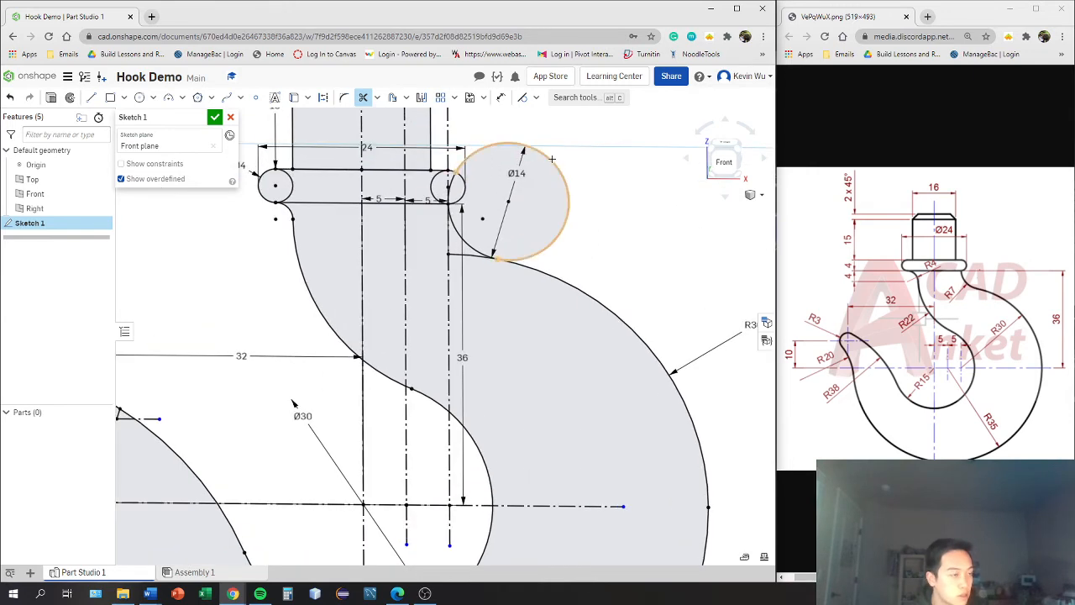
{"action": "left_click", "coordinate": [552, 157]}
{"action": "scroll", "coordinate": [452, 179], "scroll_direction": "up", "scroll_amount": 2}
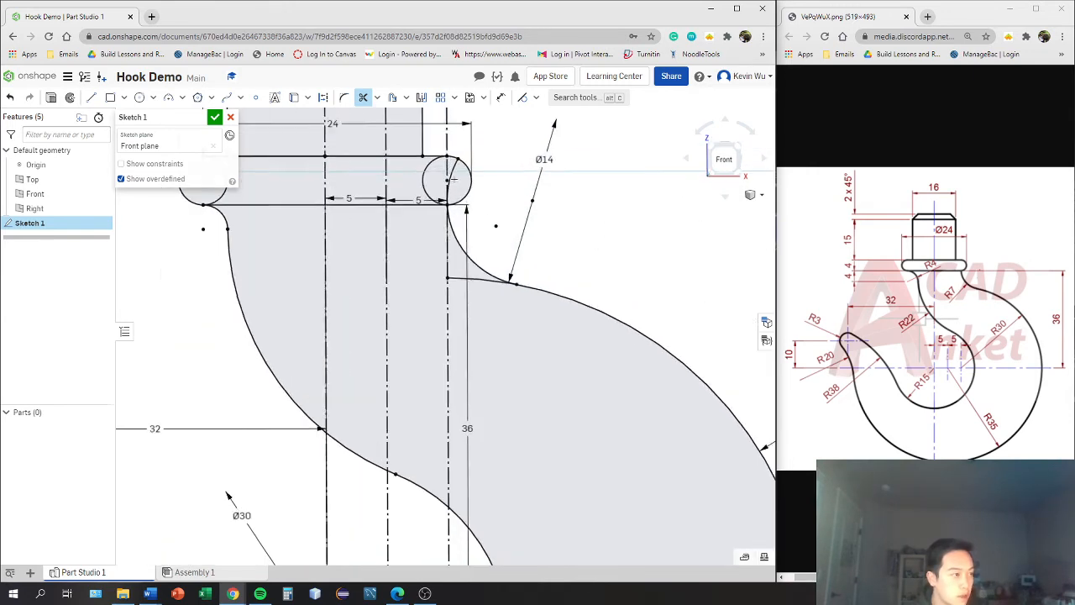
{"action": "scroll", "coordinate": [454, 176], "scroll_direction": "up", "scroll_amount": 3}
{"action": "left_click", "coordinate": [454, 158]}
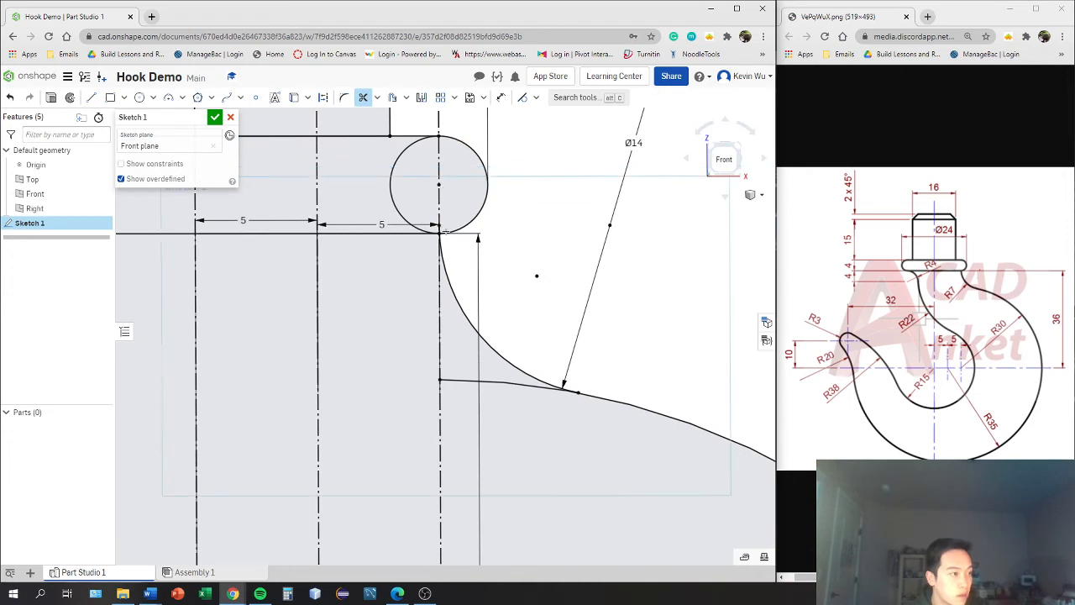
{"action": "scroll", "coordinate": [448, 242], "scroll_direction": "up", "scroll_amount": 2}
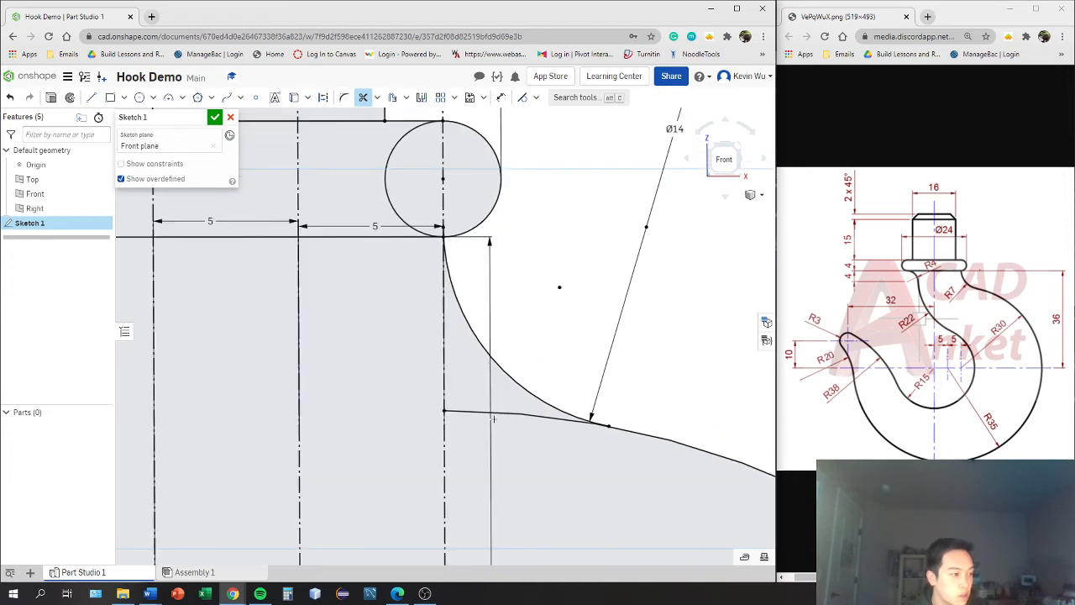
- Trim the remaining R30 arc stub inside the neck and the tiny Ø14 arc sliver above the collar's lower edge
{"action": "left_click", "coordinate": [497, 407]}
{"action": "scroll", "coordinate": [466, 263], "scroll_direction": "up", "scroll_amount": 5}
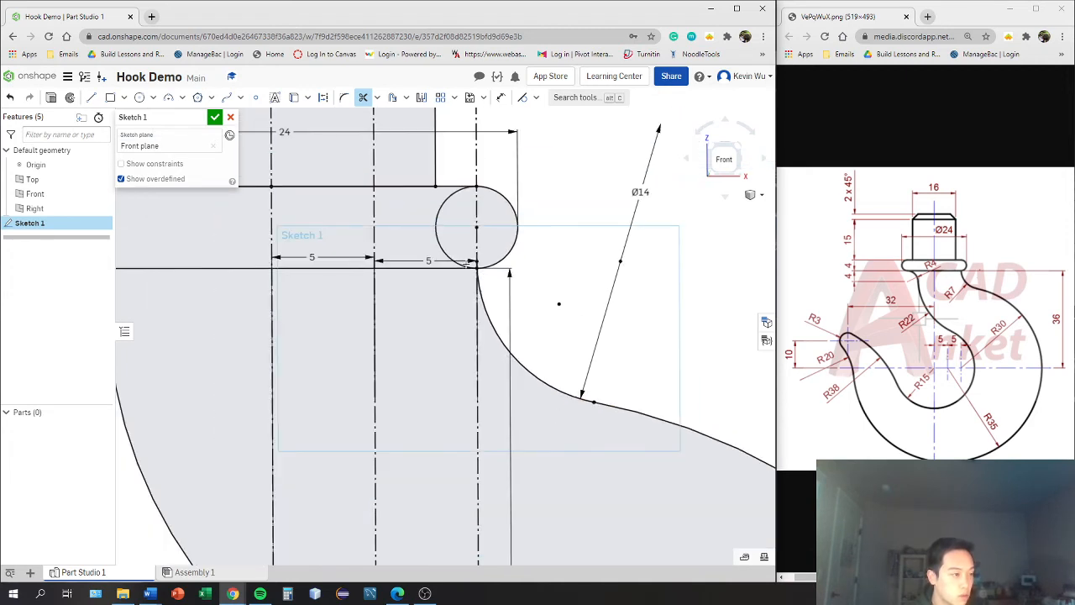
{"action": "scroll", "coordinate": [501, 268], "scroll_direction": "up", "scroll_amount": 5}
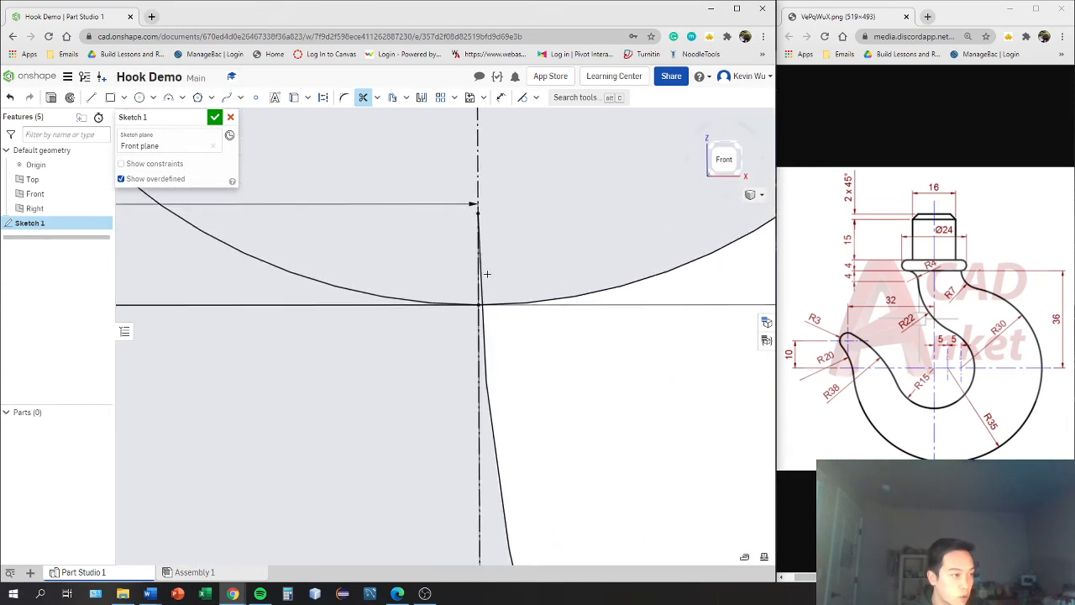
{"action": "scroll", "coordinate": [480, 281], "scroll_direction": "up", "scroll_amount": 3}
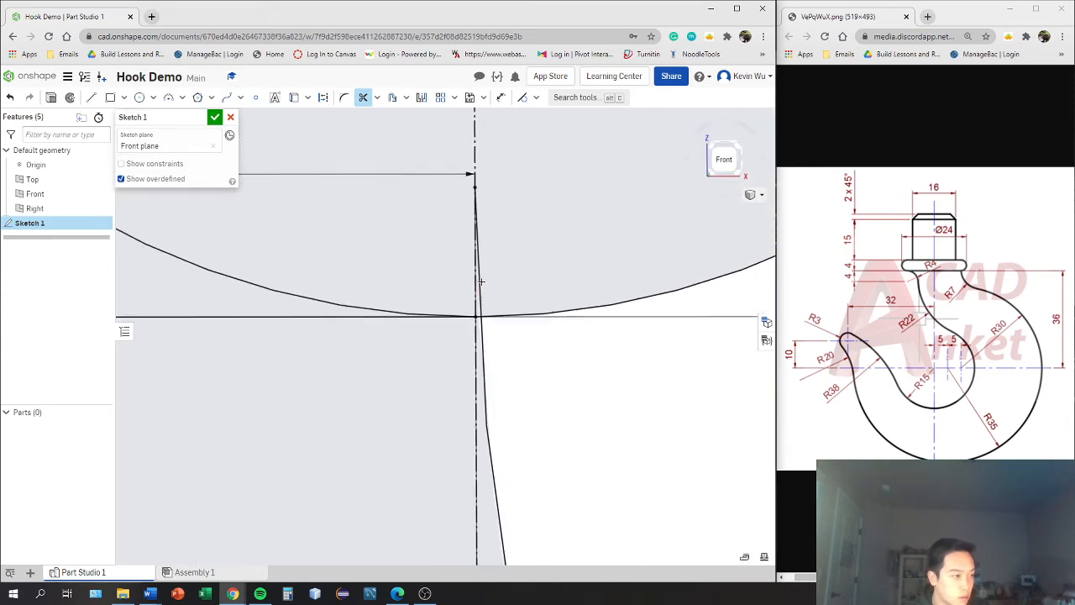
{"action": "scroll", "coordinate": [479, 282], "scroll_direction": "down", "scroll_amount": 12}
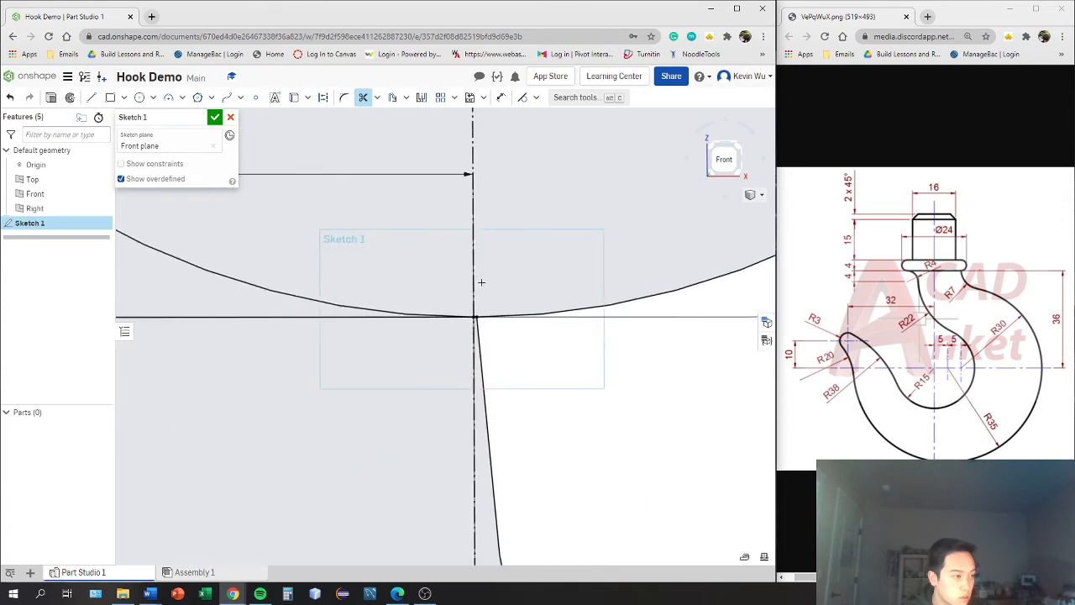
{"action": "mouse_move", "coordinate": [492, 284]}
{"action": "right_mouse_down"}
{"action": "mouse_move", "coordinate": [503, 243]}
{"action": "mouse_move", "coordinate": [498, 270]}
{"action": "right_mouse_up"}
{"action": "scroll", "coordinate": [503, 250], "scroll_direction": "down", "scroll_amount": 5}
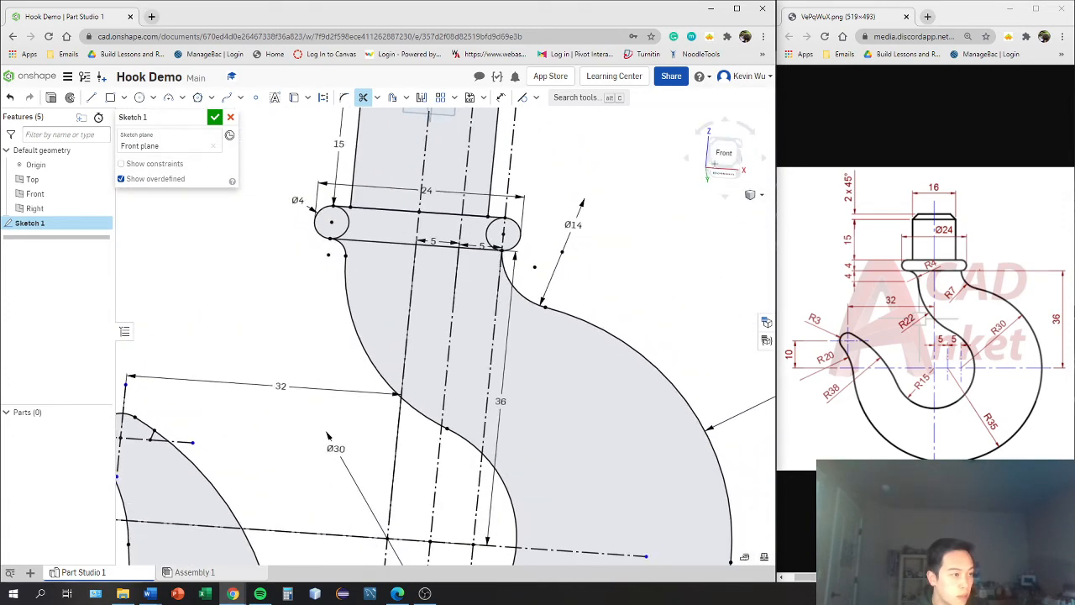
- Review the complete hook profile in the front view against the reference drawing
{"action": "left_click", "coordinate": [722, 151]}
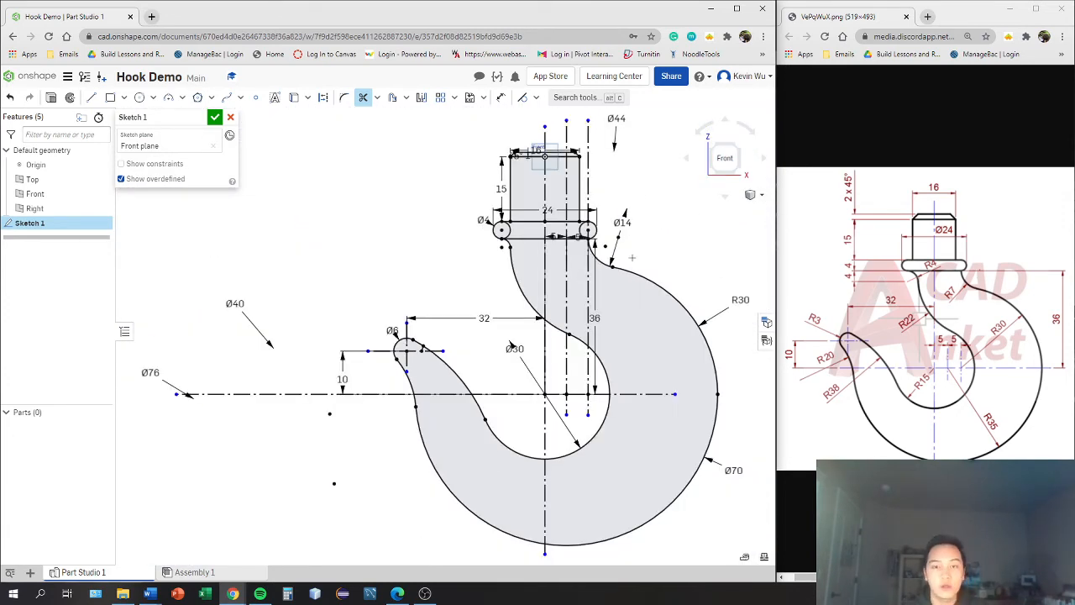
{"action": "middle_click_drag", "start_coordinate": [630, 257], "coordinate": [525, 241]}
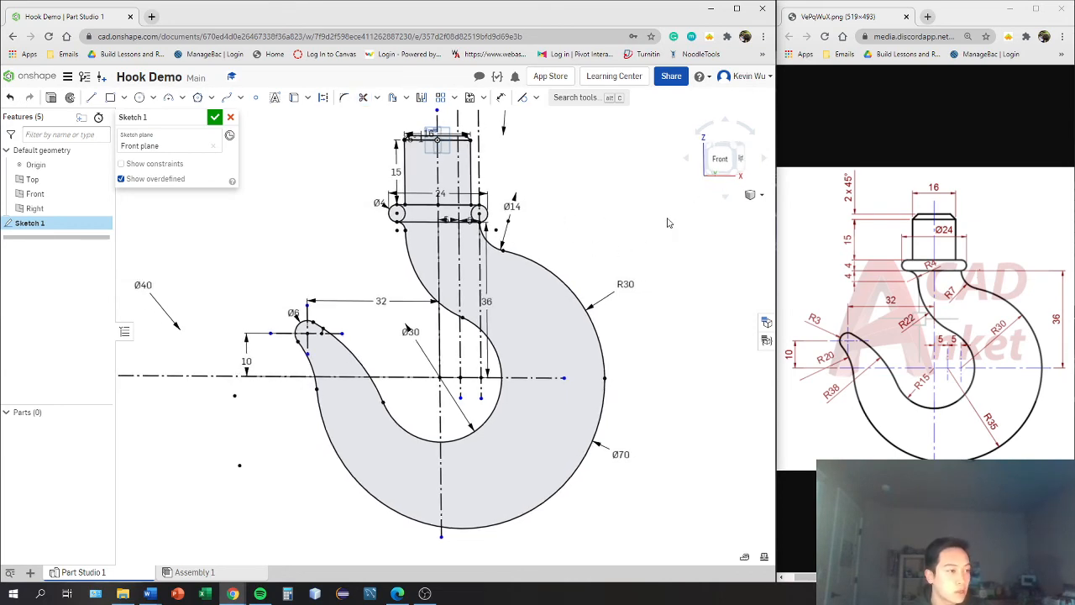
{"action": "left_click", "coordinate": [724, 158]}
{"action": "middle_click_drag", "start_coordinate": [609, 275], "coordinate": [547, 239]}
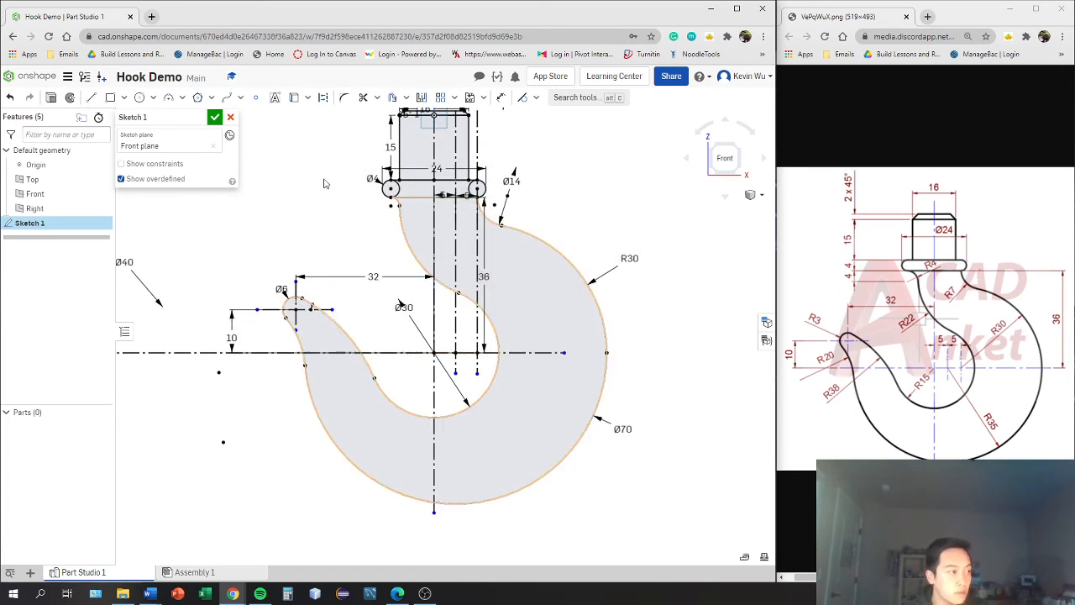
{"action": "mouse_move", "coordinate": [624, 223]}
{"action": "middle_mouse_down"}
{"action": "mouse_move", "coordinate": [624, 245]}
{"action": "mouse_move", "coordinate": [603, 249]}
{"action": "middle_mouse_up"}
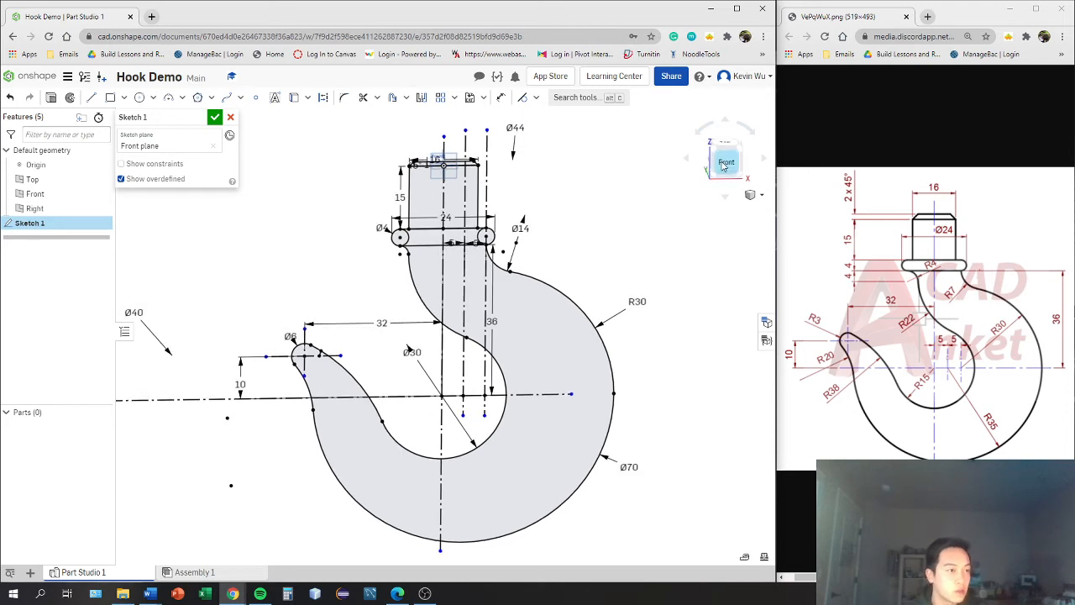
{"action": "left_click", "coordinate": [724, 160]}
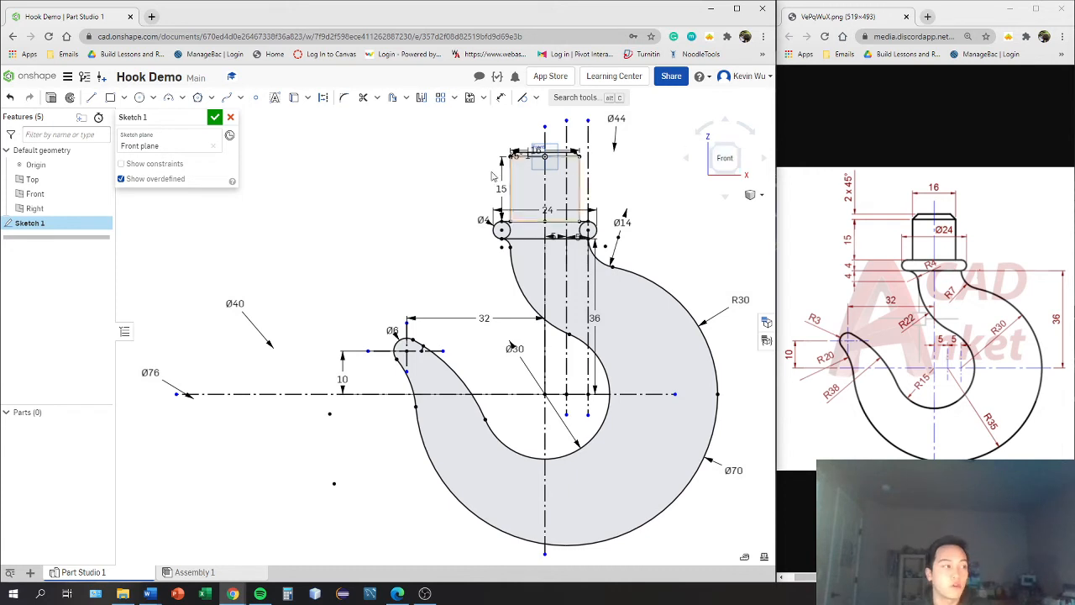
{"action": "right_click_drag", "start_coordinate": [640, 184], "coordinate": [637, 198]}
{"action": "left_click", "coordinate": [717, 170]}
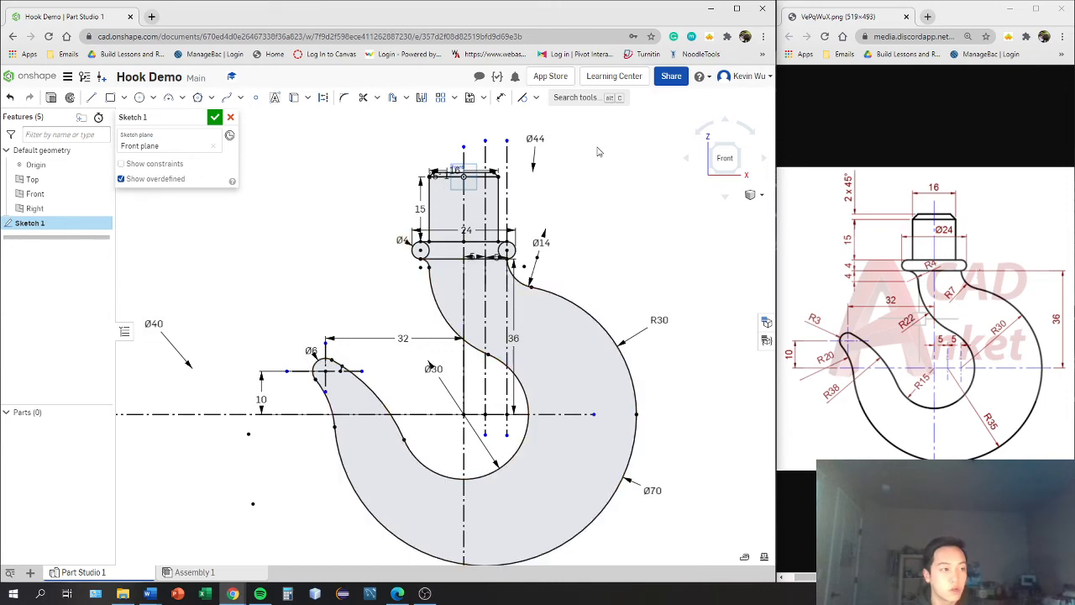
{"action": "left_click", "coordinate": [724, 158]}
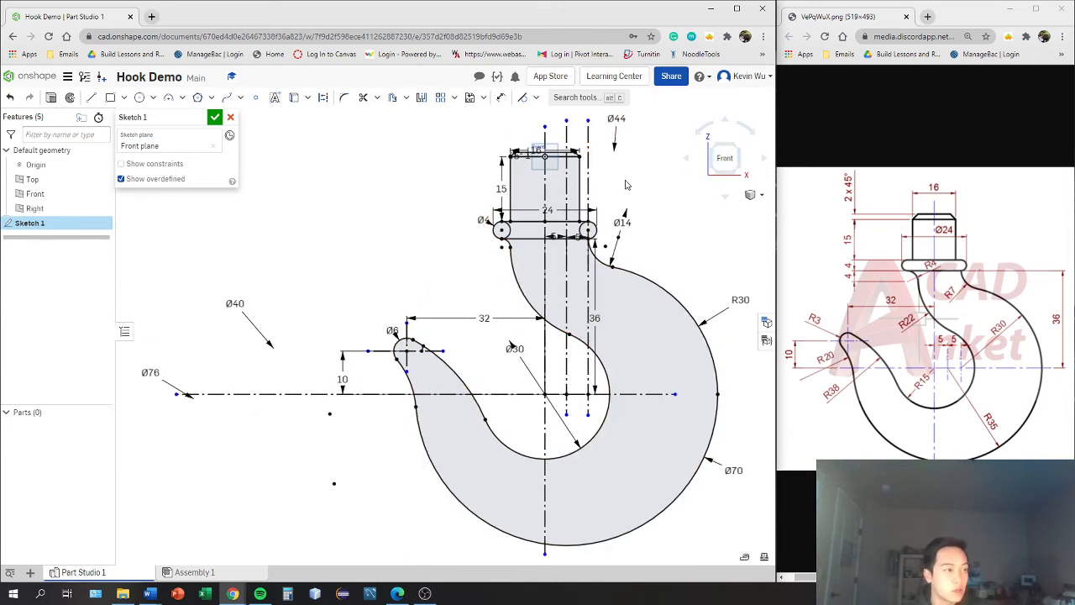
- Draw a vertical line about 29.3 long along the main centerline, from the collar's lower edge to above the shank
{"action": "scroll", "coordinate": [535, 196], "scroll_direction": "up", "scroll_amount": 4}
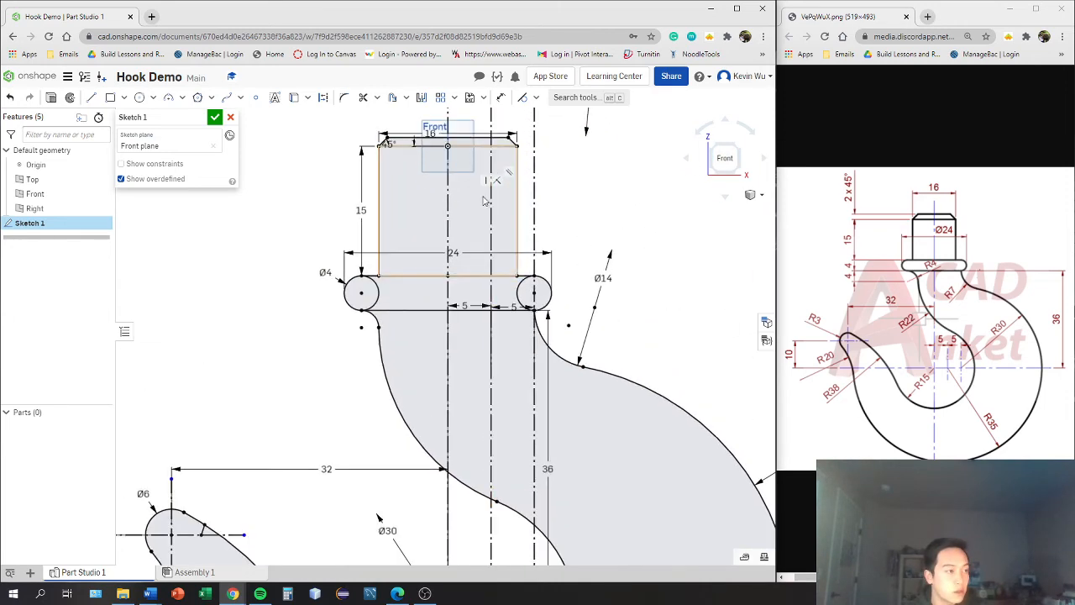
{"action": "middle_click_drag", "start_coordinate": [469, 200], "coordinate": [476, 235]}
{"action": "scroll", "coordinate": [461, 193], "scroll_direction": "up", "scroll_amount": 3}
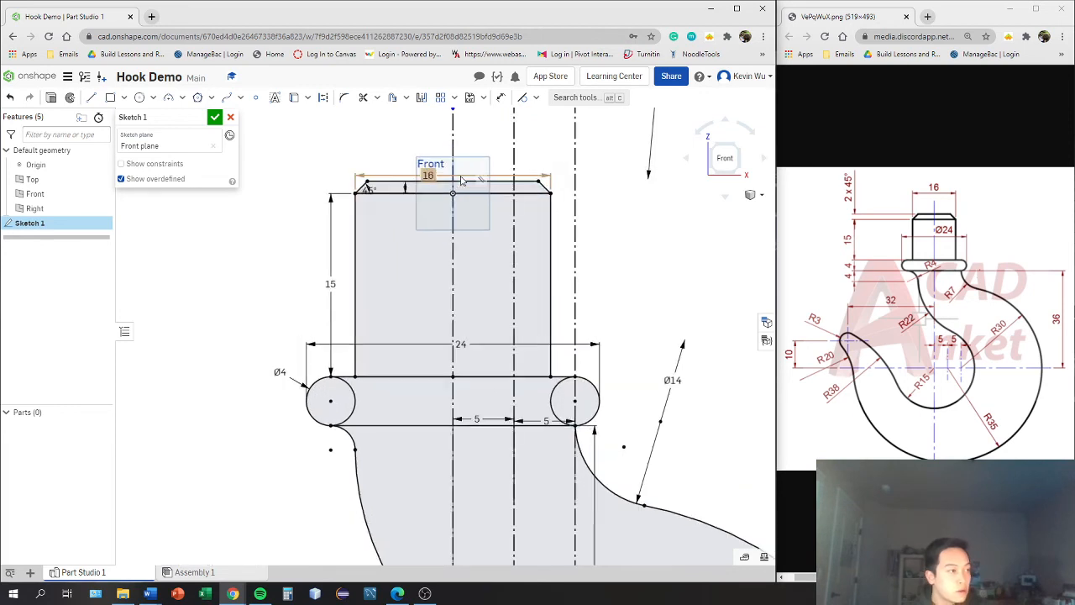
{"action": "scroll", "coordinate": [459, 193], "scroll_direction": "down", "scroll_amount": 3}
{"action": "middle_click_drag", "start_coordinate": [457, 190], "coordinate": [459, 205]}
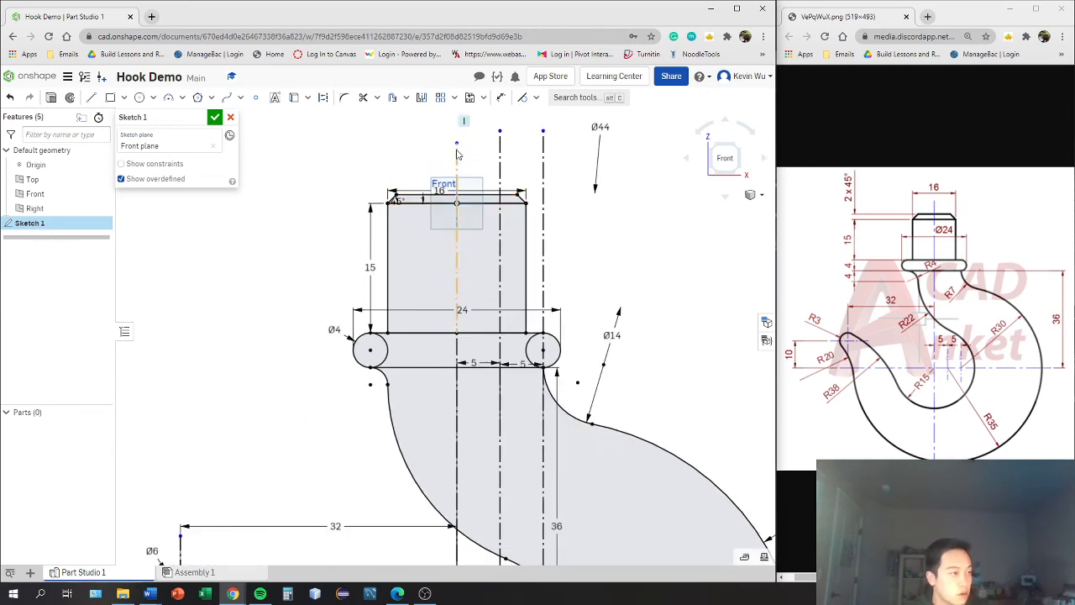
{"action": "key", "text": "l"}
{"action": "left_click", "coordinate": [457, 367]}
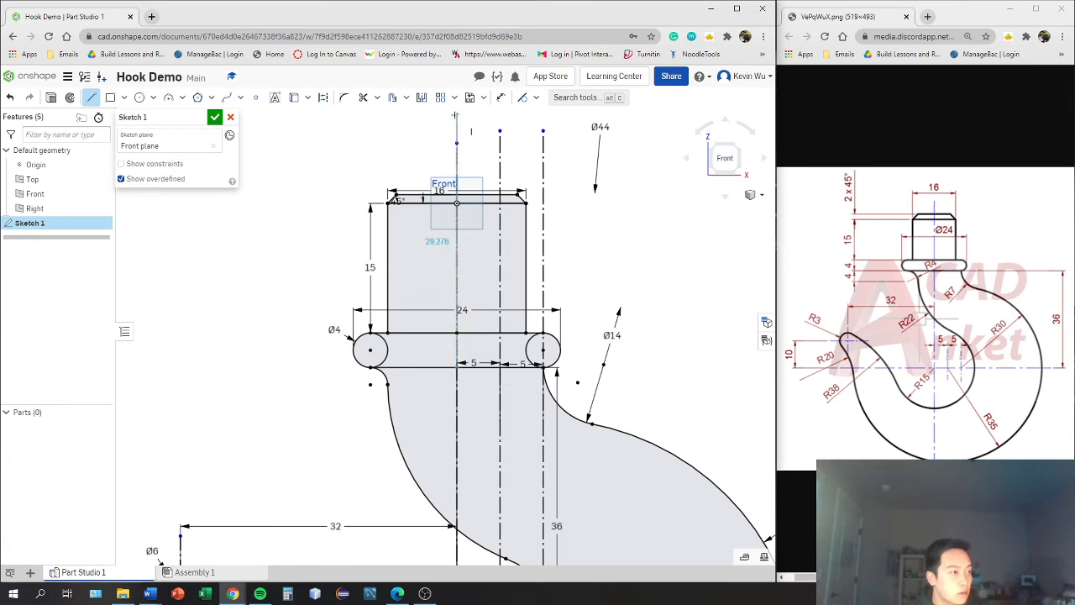
{"action": "left_click", "coordinate": [456, 115]}
{"action": "key", "text": "Escape"}
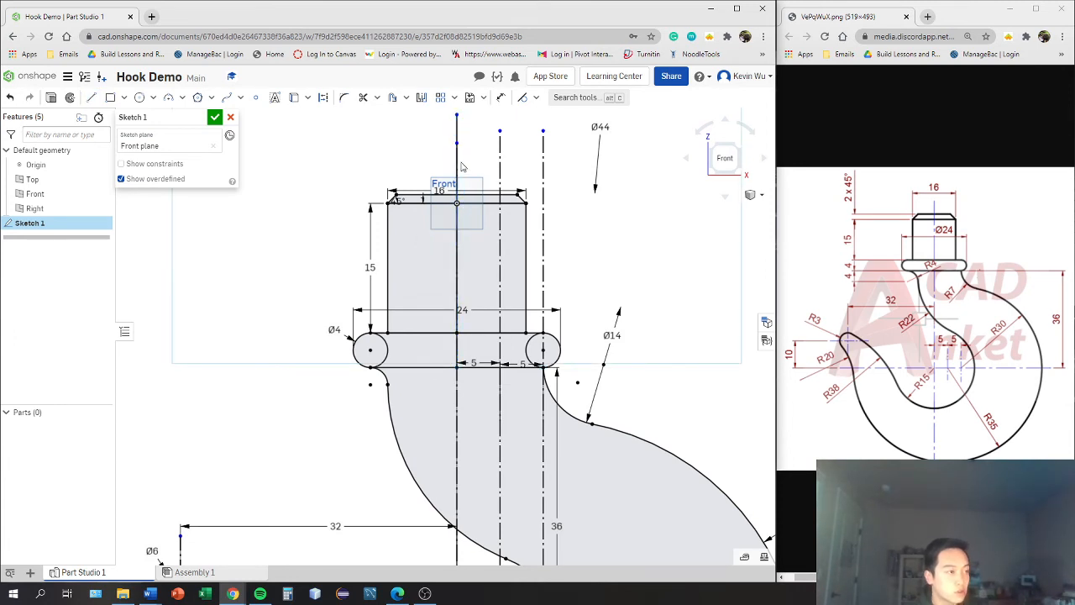
- Move the new vertical line's upper end farther up and remove the line's portion above the shank's top edge
{"action": "left_click", "coordinate": [726, 159]}
{"action": "middle_click_drag", "start_coordinate": [544, 169], "coordinate": [497, 247]}
{"action": "scroll", "coordinate": [497, 247], "scroll_direction": "up", "scroll_amount": 2}
{"action": "scroll", "coordinate": [496, 247], "scroll_direction": "up", "scroll_amount": 3}
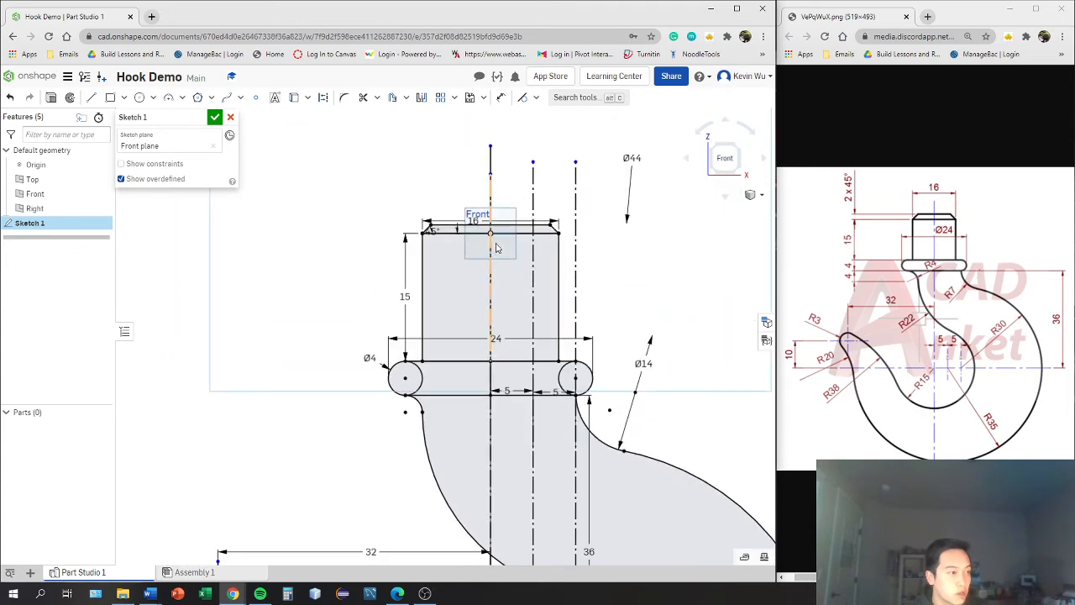
{"action": "left_click_drag", "start_coordinate": [491, 147], "coordinate": [491, 127]}
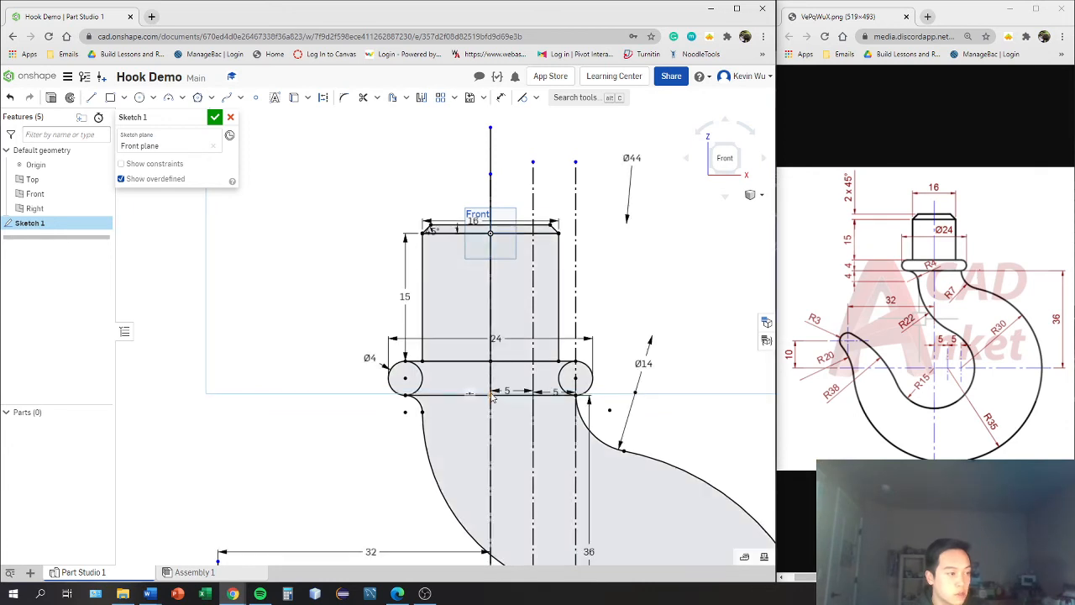
{"action": "left_click", "coordinate": [491, 136]}
{"action": "key", "text": "Delete"}
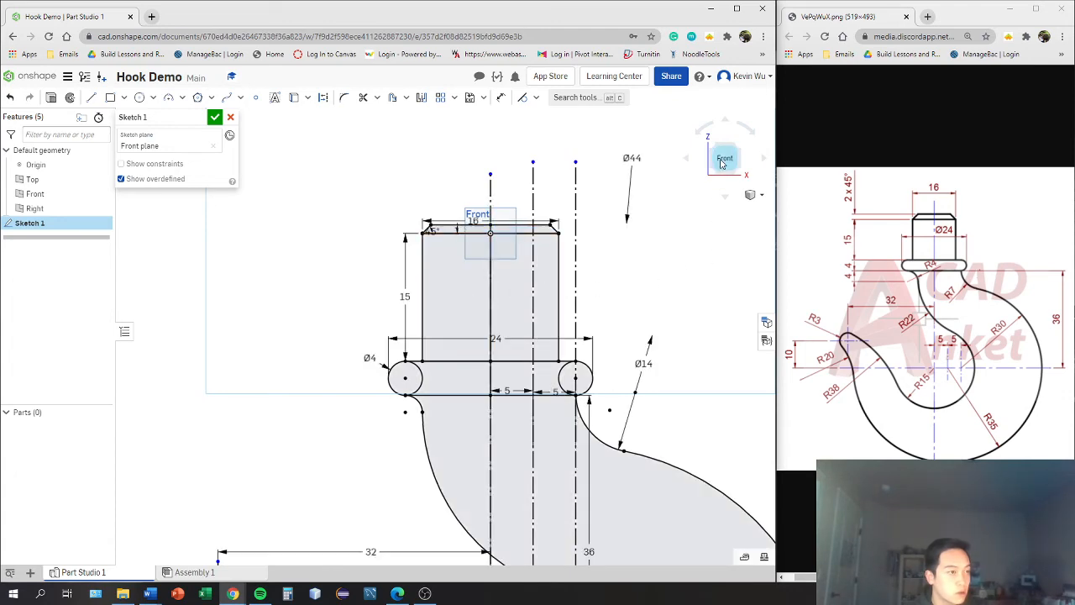
- Check the whole hook profile once more and finish the sketch
{"action": "left_click", "coordinate": [721, 162]}
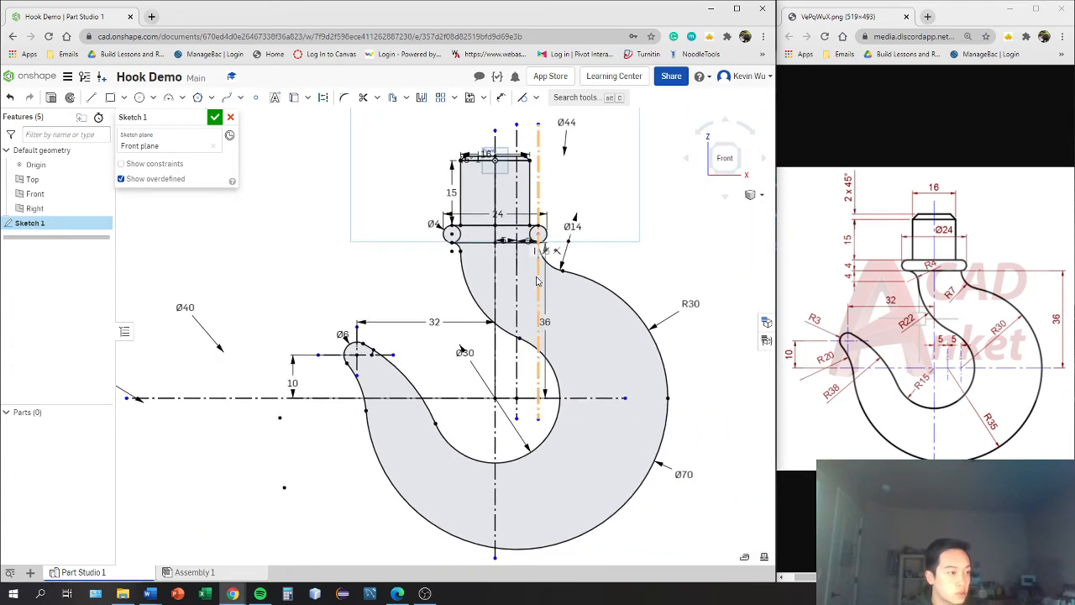
{"action": "scroll", "coordinate": [538, 282], "scroll_direction": "down", "scroll_amount": 3}
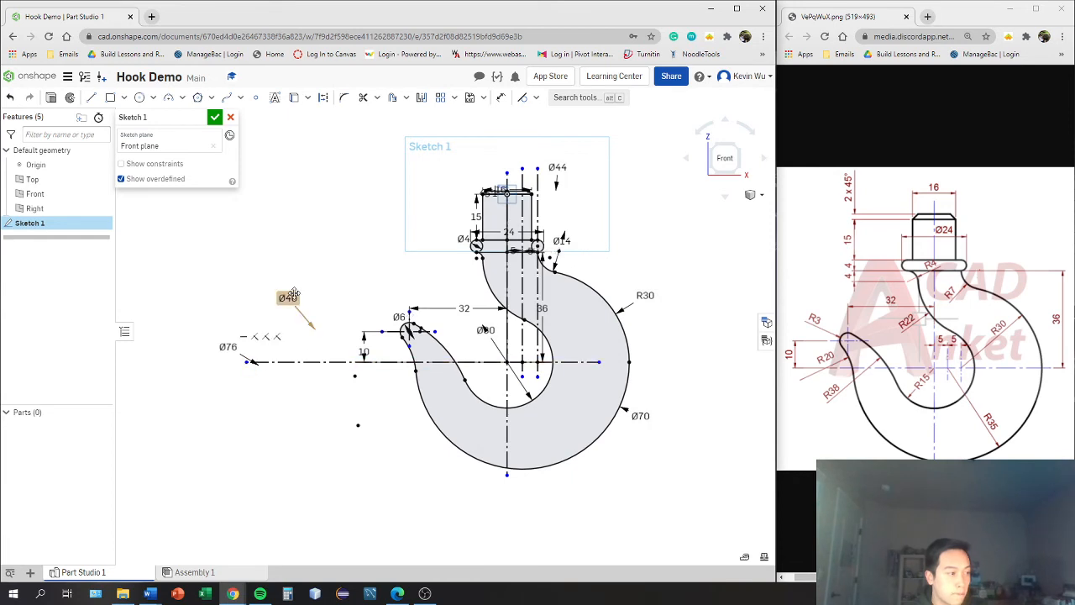
{"action": "left_click", "coordinate": [215, 118]}
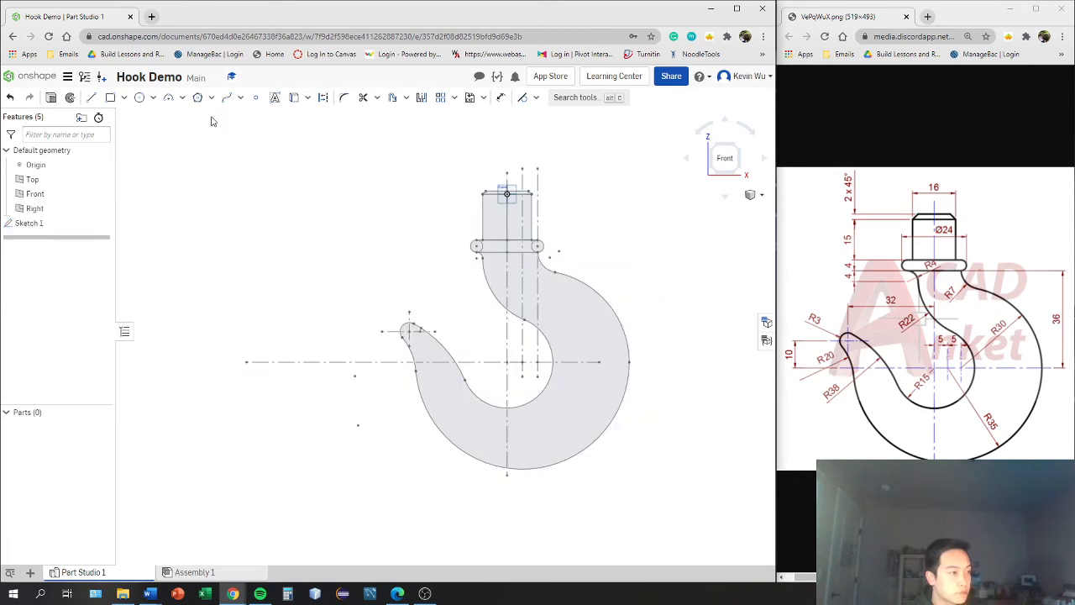
{"action": "scroll", "coordinate": [508, 261], "scroll_direction": "up", "scroll_amount": 2}
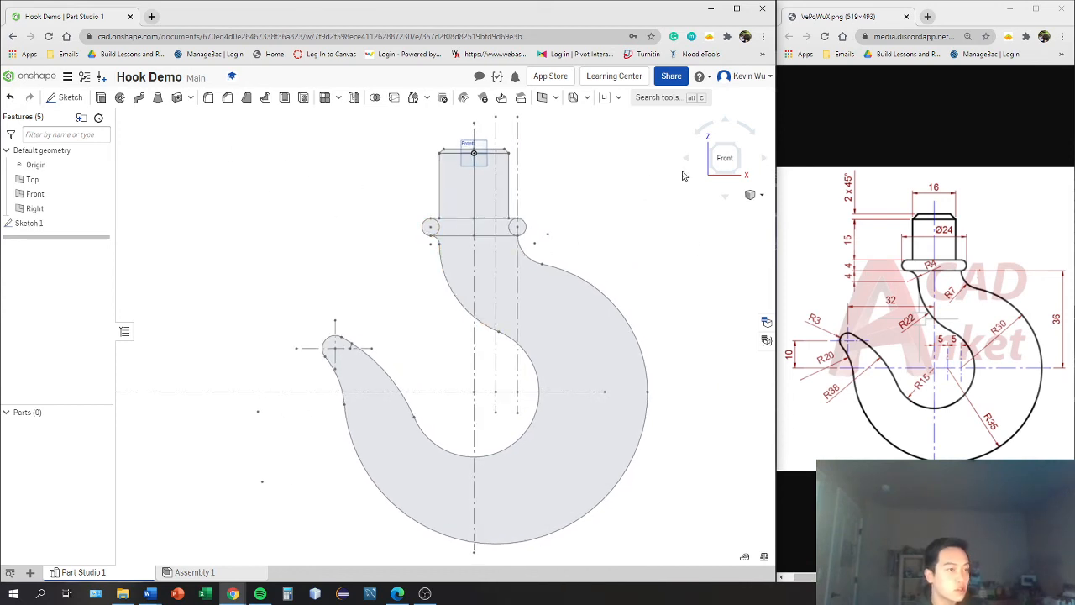
- Revolve the half-profile regions of the shank, chamfer and collar a full turn about the vertical centerline as a new solid
{"action": "left_click", "coordinate": [121, 99]}
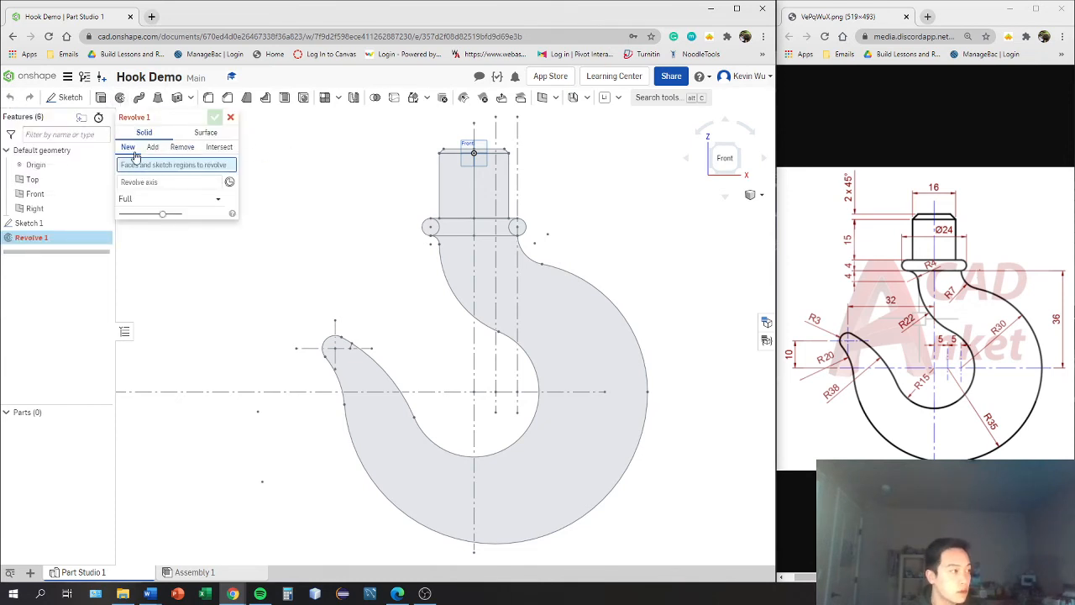
{"action": "scroll", "coordinate": [453, 178], "scroll_direction": "up", "scroll_amount": 3}
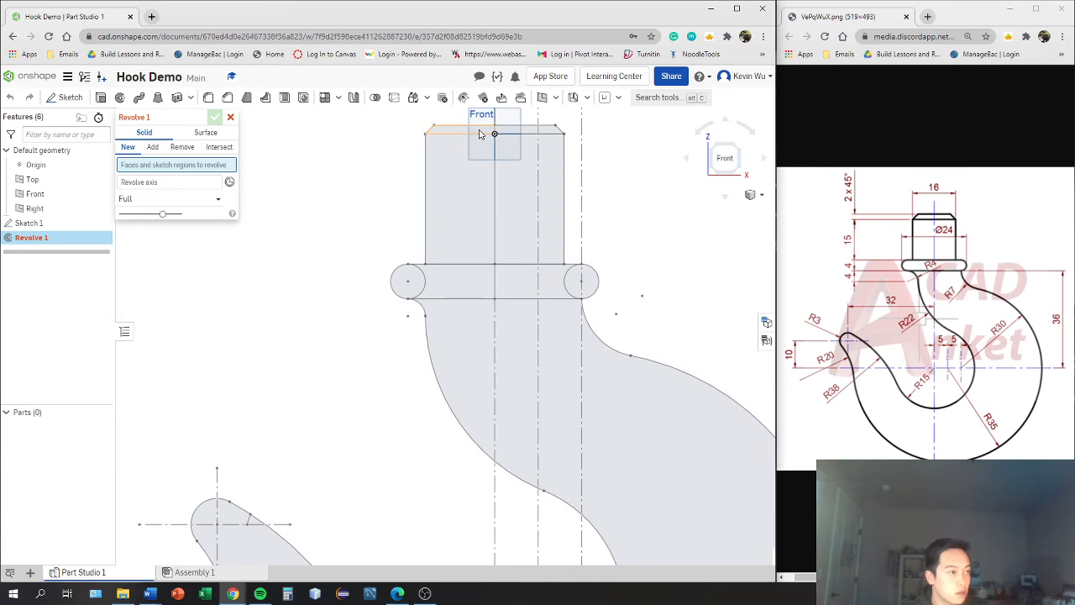
{"action": "left_click", "coordinate": [480, 135]}
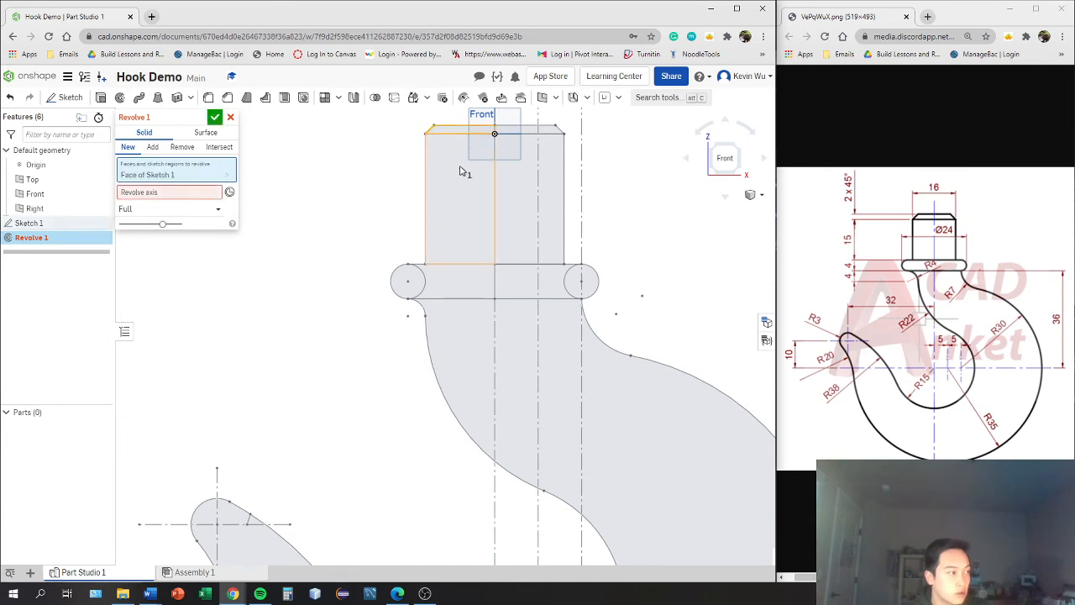
{"action": "left_click", "coordinate": [464, 171]}
{"action": "left_click", "coordinate": [450, 281]}
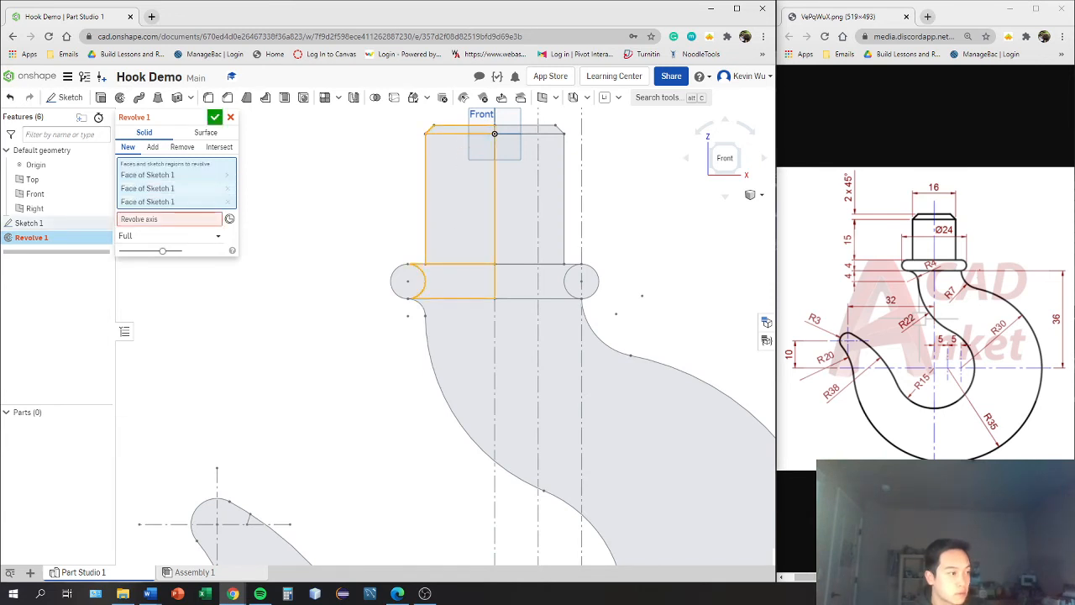
{"action": "left_click", "coordinate": [410, 278]}
{"action": "left_click", "coordinate": [185, 225]}
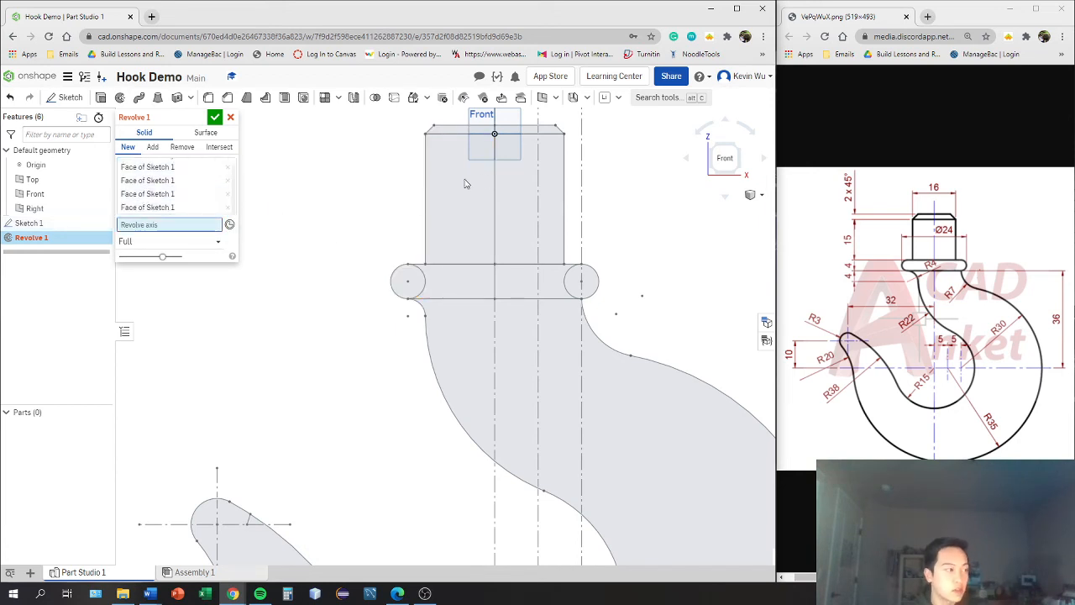
{"action": "left_click", "coordinate": [495, 195]}
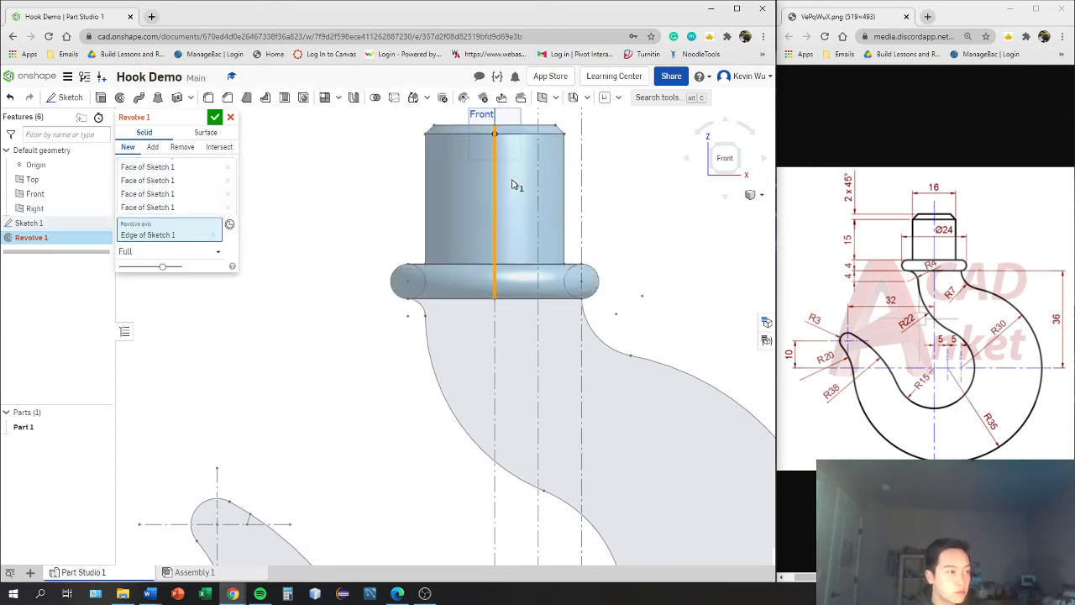
{"action": "mouse_move", "coordinate": [558, 180]}
{"action": "right_mouse_down"}
{"action": "mouse_move", "coordinate": [568, 247]}
{"action": "mouse_move", "coordinate": [557, 211]}
{"action": "mouse_move", "coordinate": [504, 244]}
{"action": "mouse_move", "coordinate": [456, 196]}
{"action": "mouse_move", "coordinate": [422, 206]}
{"action": "right_mouse_up"}
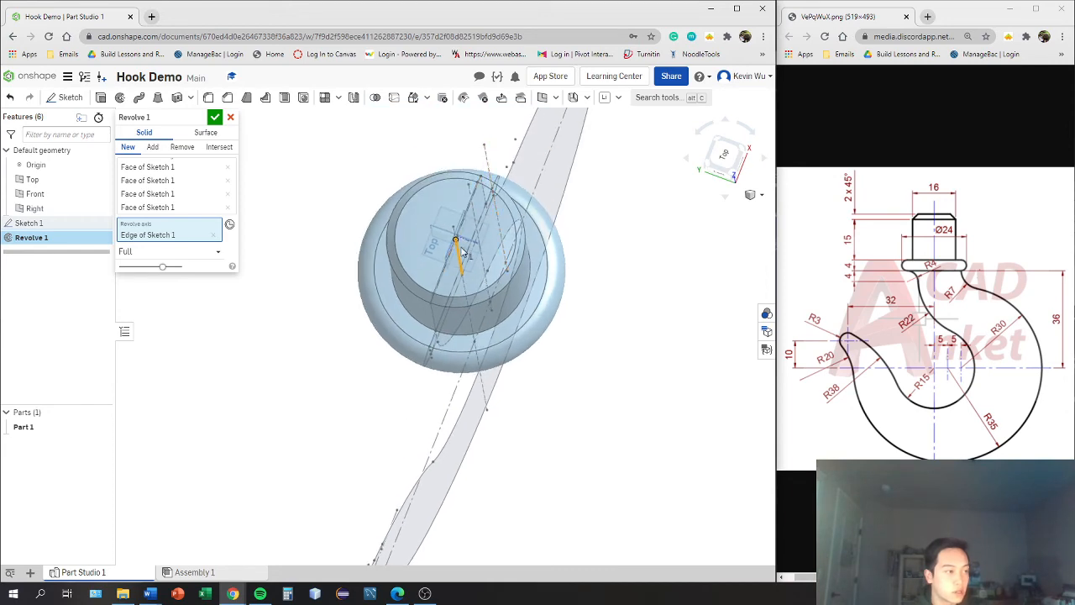
{"action": "right_click_drag", "start_coordinate": [458, 252], "coordinate": [504, 235]}
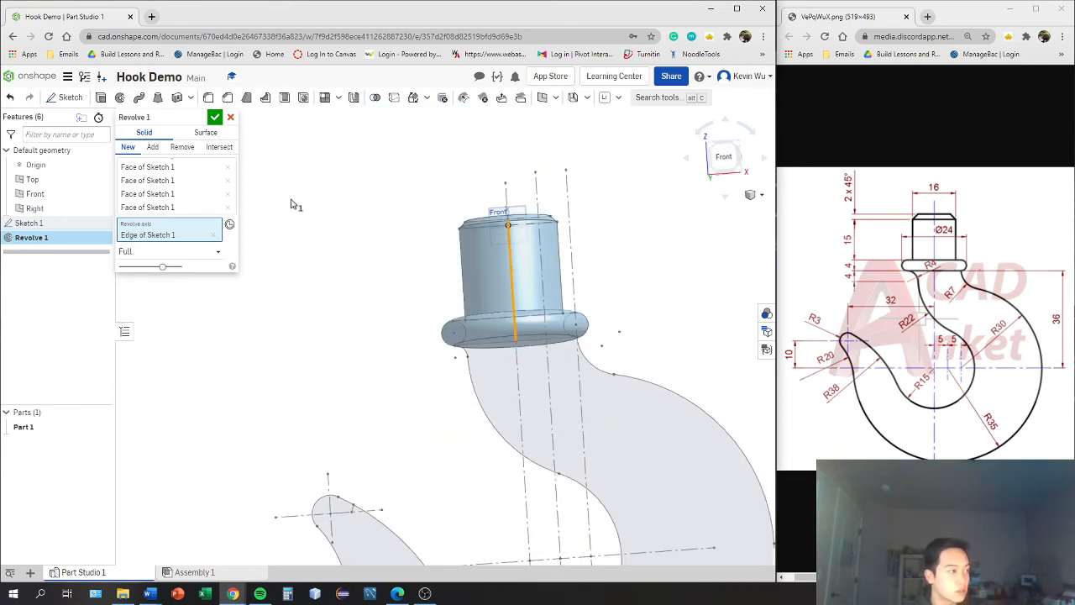
{"action": "left_click", "coordinate": [215, 119]}
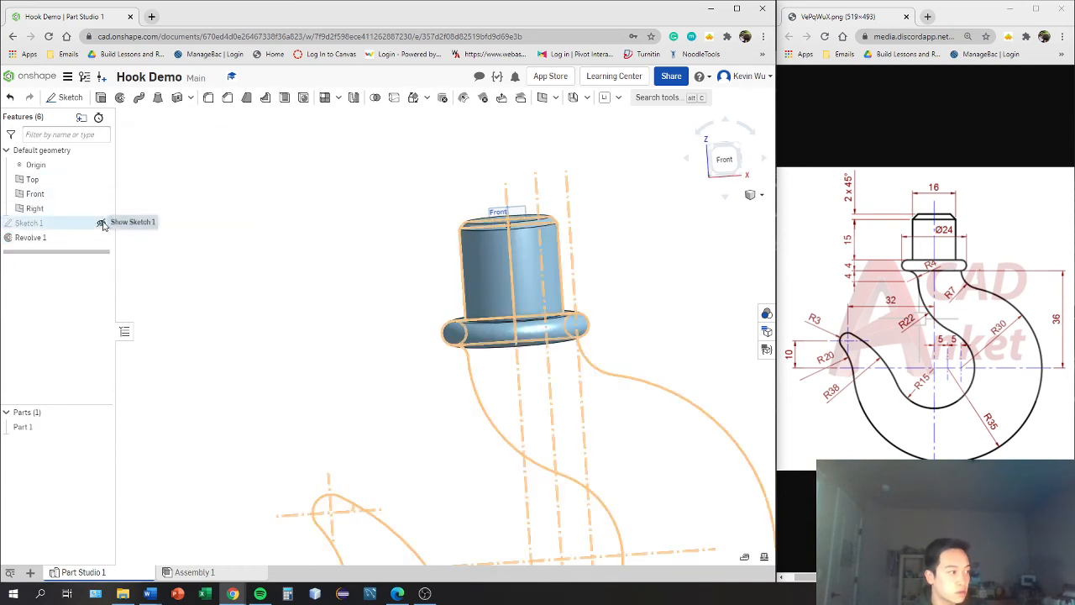
- Show the hook profile sketch again and look at it together with the shank from the front
{"action": "left_click", "coordinate": [102, 224]}
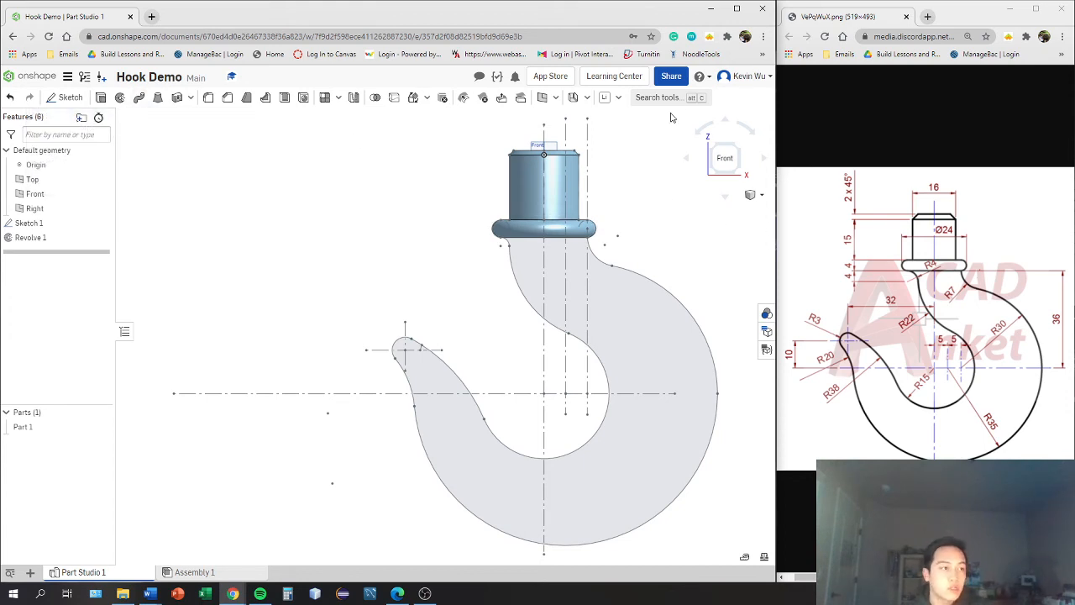
{"action": "left_click", "coordinate": [687, 158]}
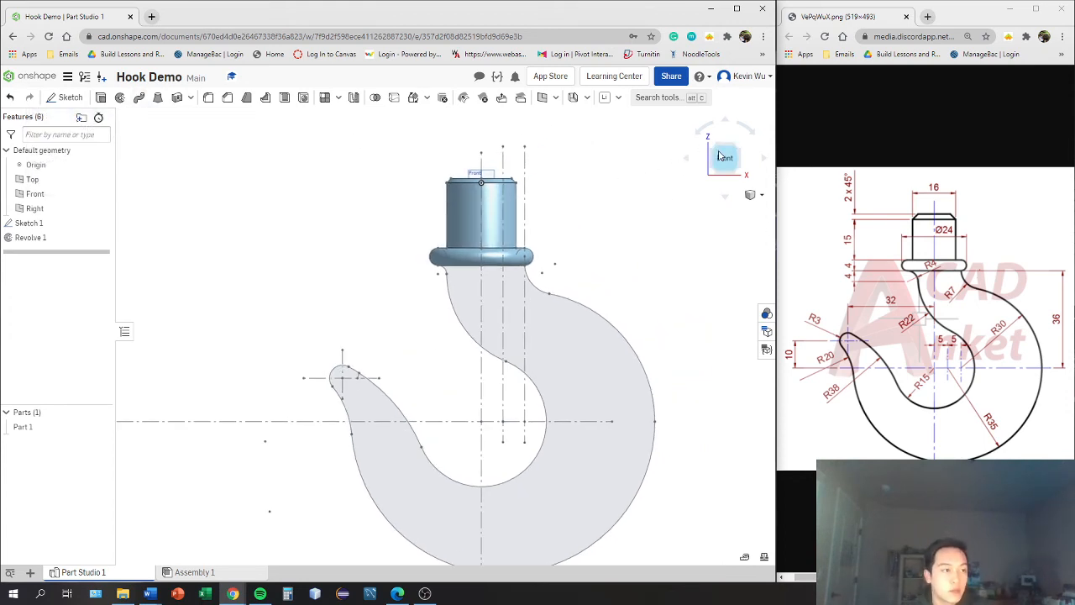
{"action": "left_click", "coordinate": [716, 158]}
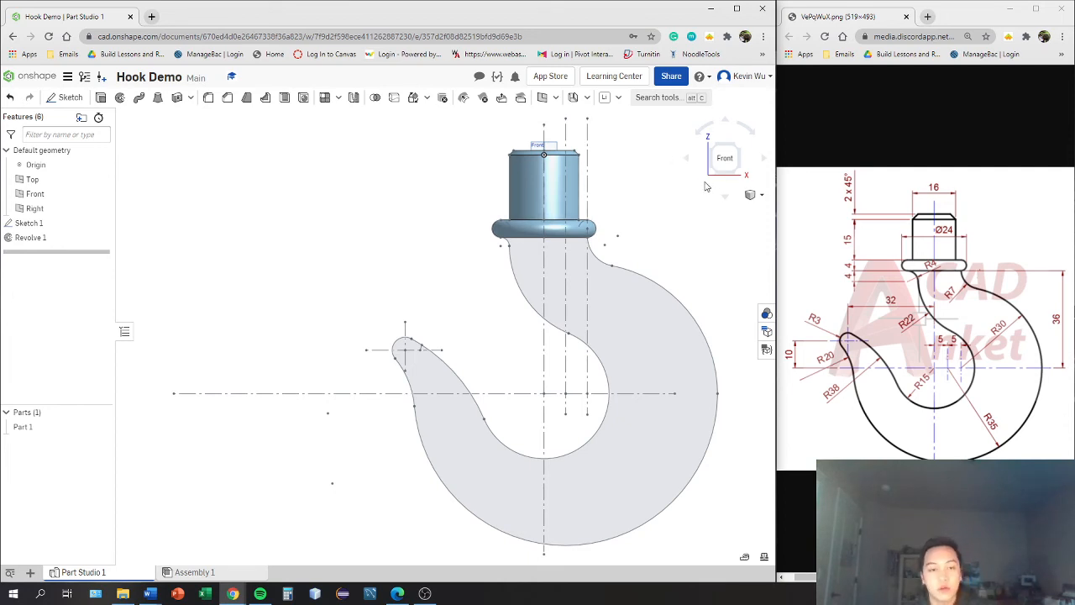
{"action": "middle_click_drag", "start_coordinate": [624, 208], "coordinate": [593, 200]}
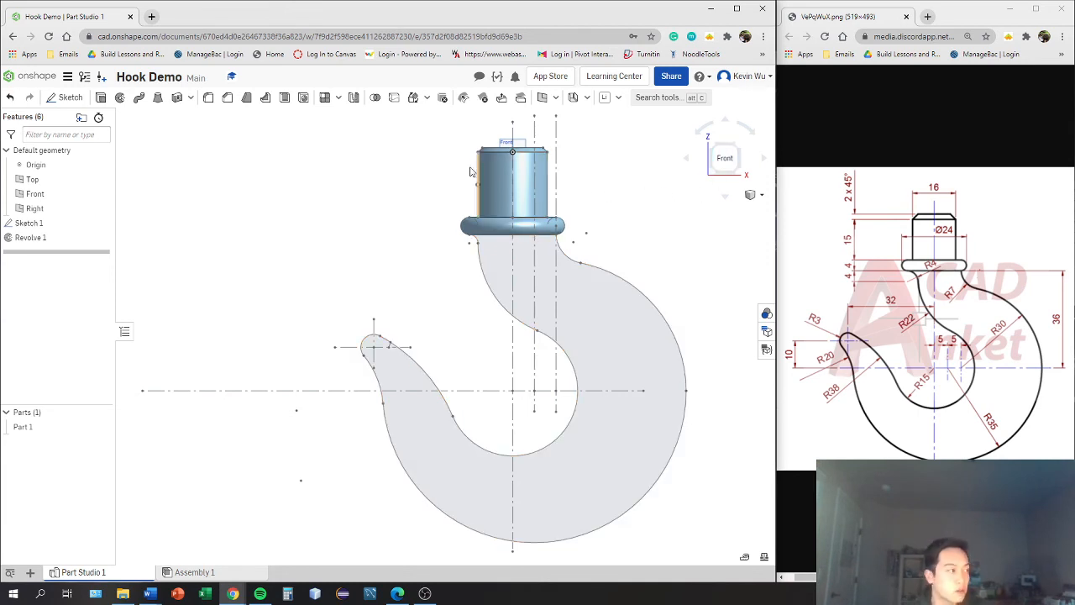
{"action": "left_click", "coordinate": [724, 157]}
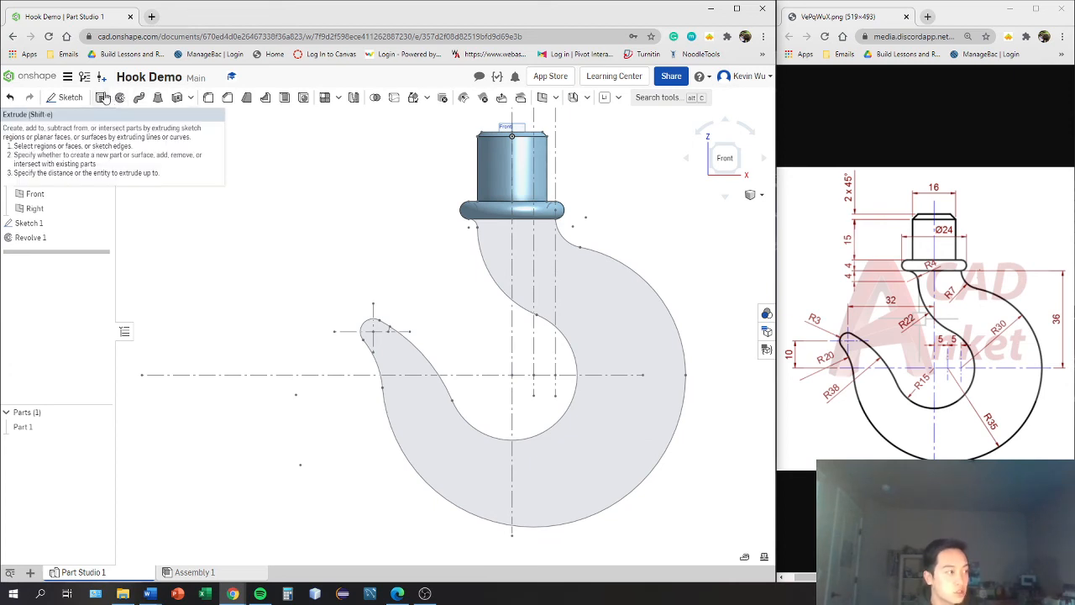
- Set up an added extrude using the hook body region and the collar's flat underside face
{"action": "left_click", "coordinate": [103, 98]}
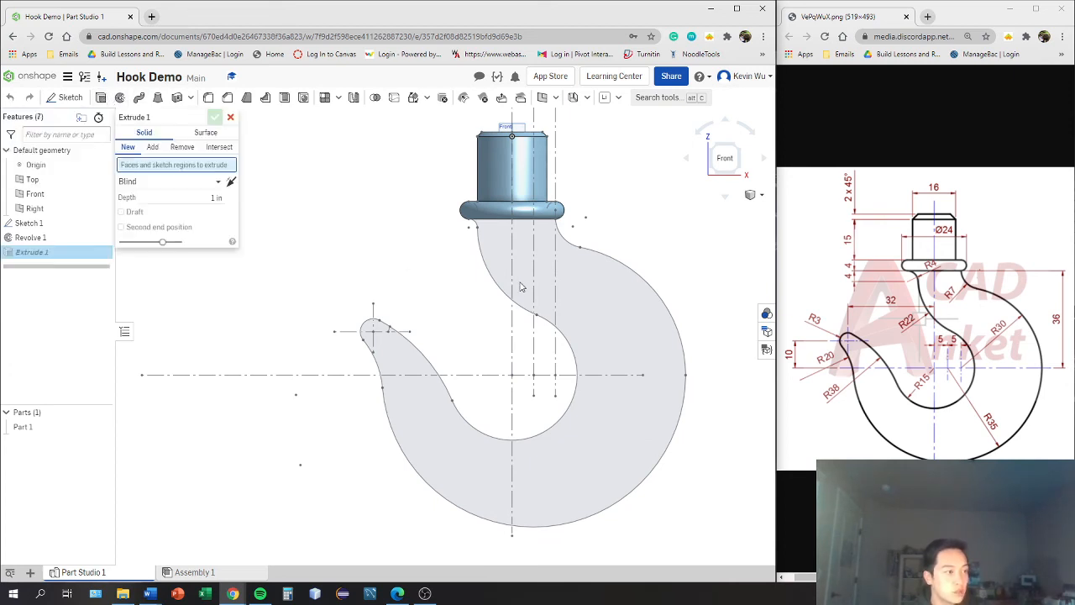
{"action": "left_click", "coordinate": [580, 292]}
{"action": "mouse_move", "coordinate": [569, 281]}
{"action": "right_mouse_down"}
{"action": "mouse_move", "coordinate": [590, 277]}
{"action": "mouse_move", "coordinate": [563, 266]}
{"action": "right_mouse_up"}
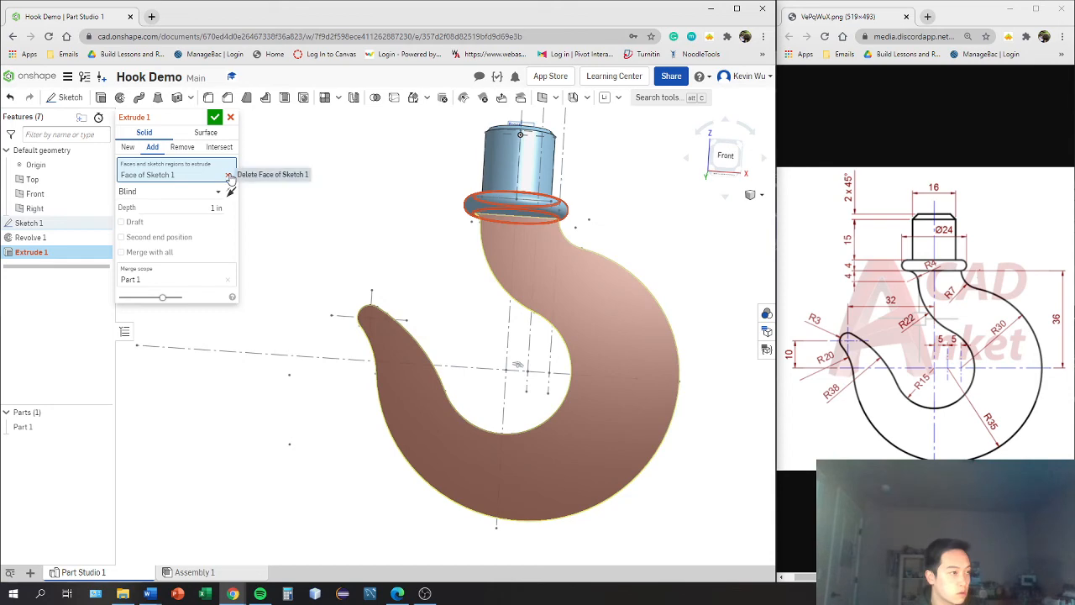
{"action": "left_click", "coordinate": [227, 175]}
{"action": "scroll", "coordinate": [542, 216], "scroll_direction": "up", "scroll_amount": 2}
{"action": "scroll", "coordinate": [542, 217], "scroll_direction": "up", "scroll_amount": 3}
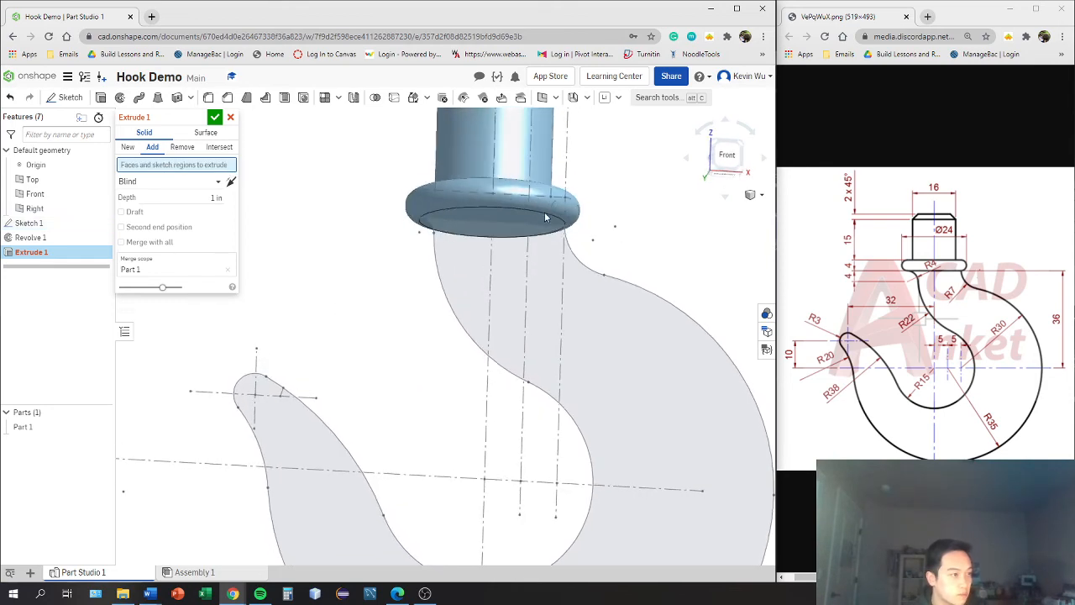
{"action": "scroll", "coordinate": [482, 197], "scroll_direction": "up", "scroll_amount": 3}
{"action": "right_click_drag", "start_coordinate": [482, 196], "coordinate": [478, 183]}
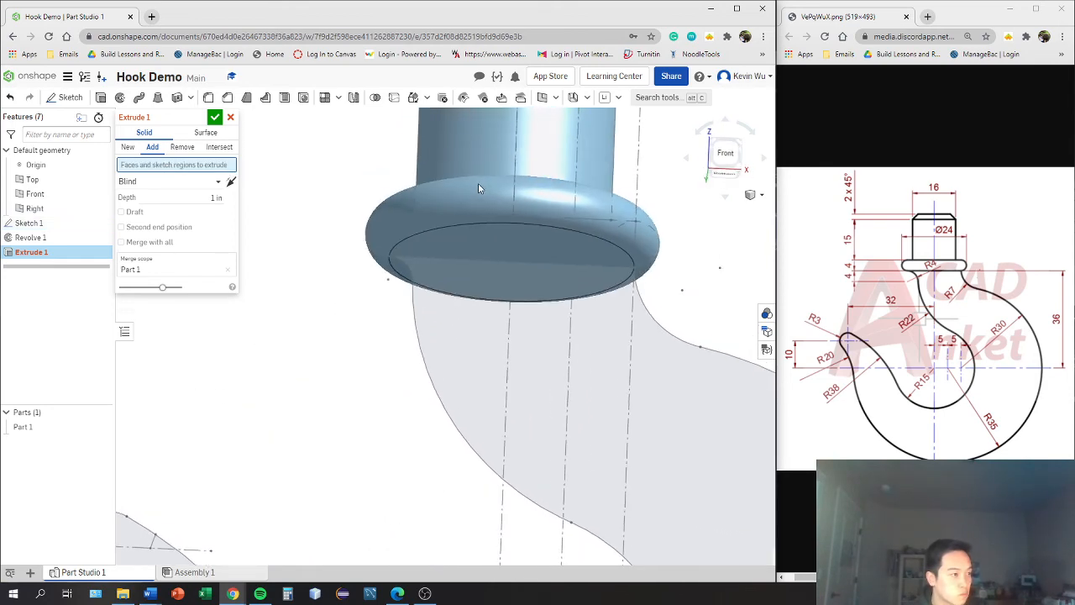
{"action": "left_click", "coordinate": [481, 287]}
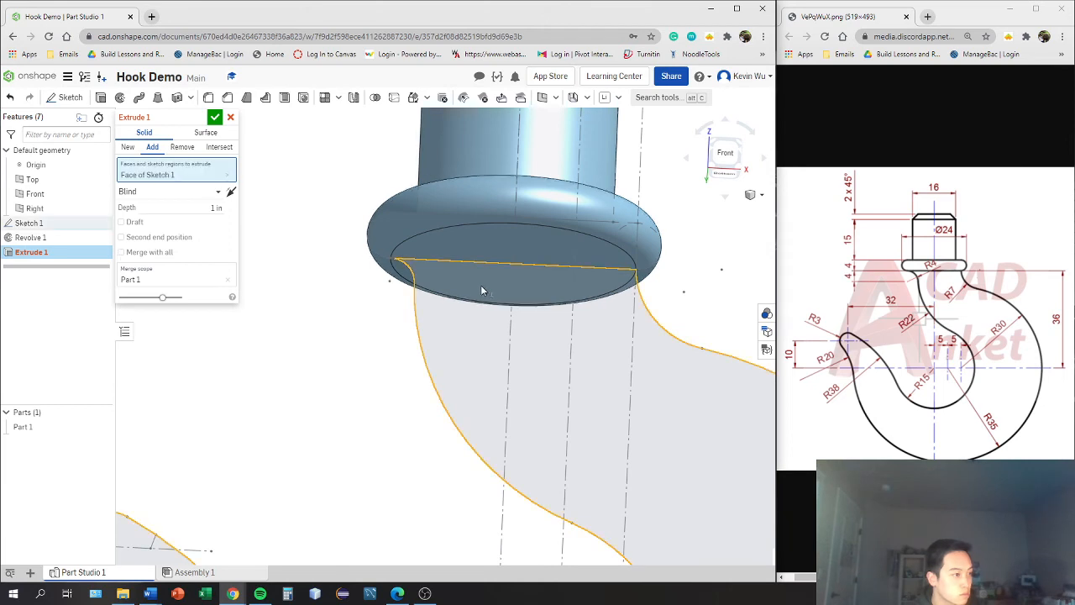
{"action": "left_click", "coordinate": [485, 242]}
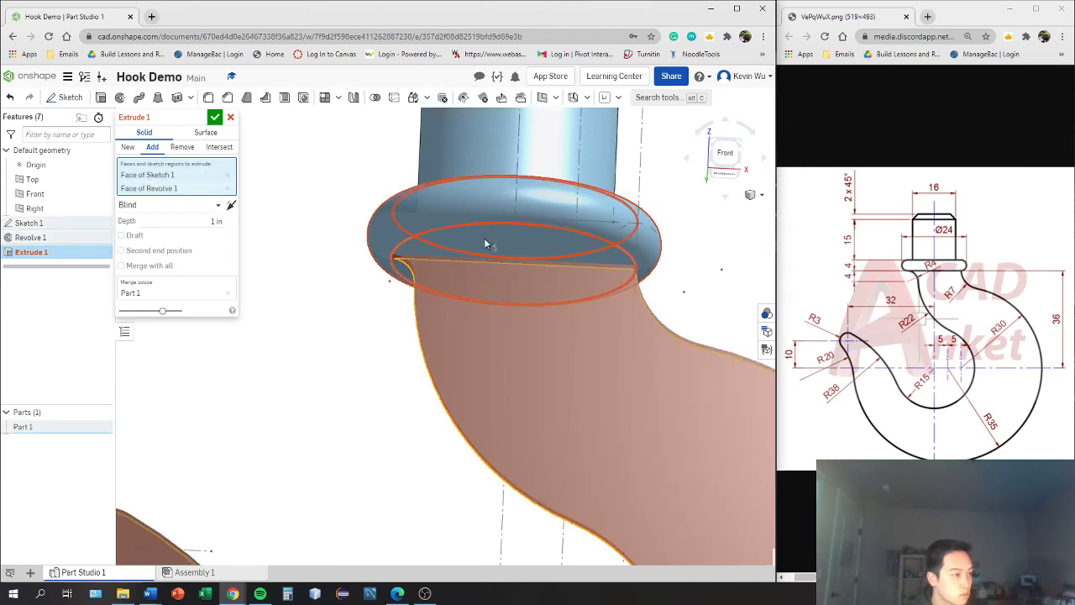
{"action": "right_click_drag", "start_coordinate": [401, 229], "coordinate": [476, 245]}
{"action": "scroll", "coordinate": [468, 247], "scroll_direction": "up", "scroll_amount": 3}
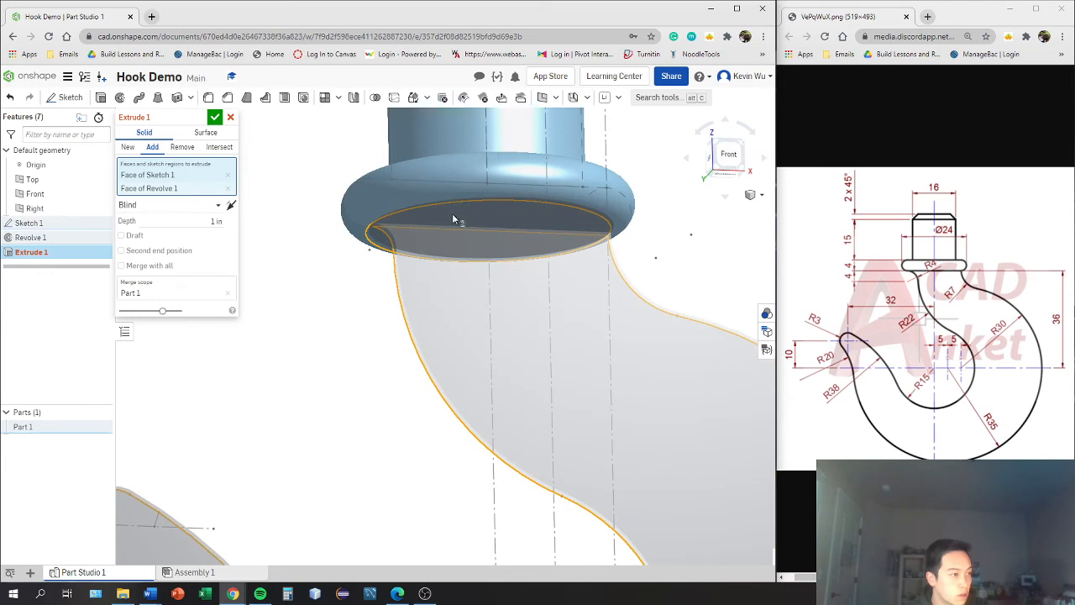
{"action": "left_click", "coordinate": [453, 218]}
{"action": "left_click", "coordinate": [452, 213]}
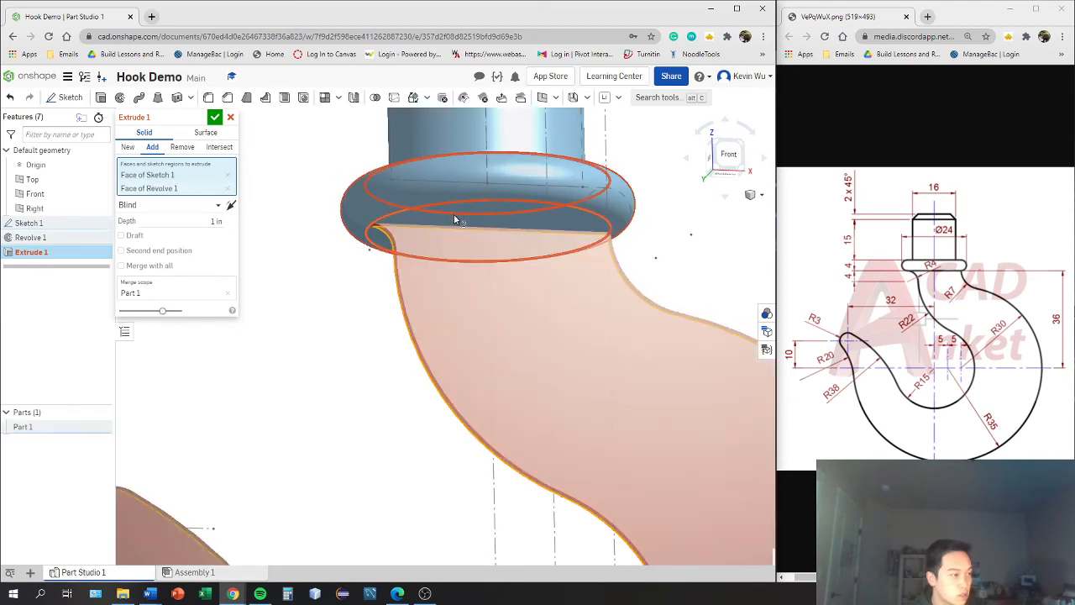
- Try an extrude depth of about 7.2 in for the hook body and inspect the preview around the collar
{"action": "scroll", "coordinate": [452, 214], "scroll_direction": "down", "scroll_amount": 5}
{"action": "scroll", "coordinate": [353, 239], "scroll_direction": "down", "scroll_amount": 3}
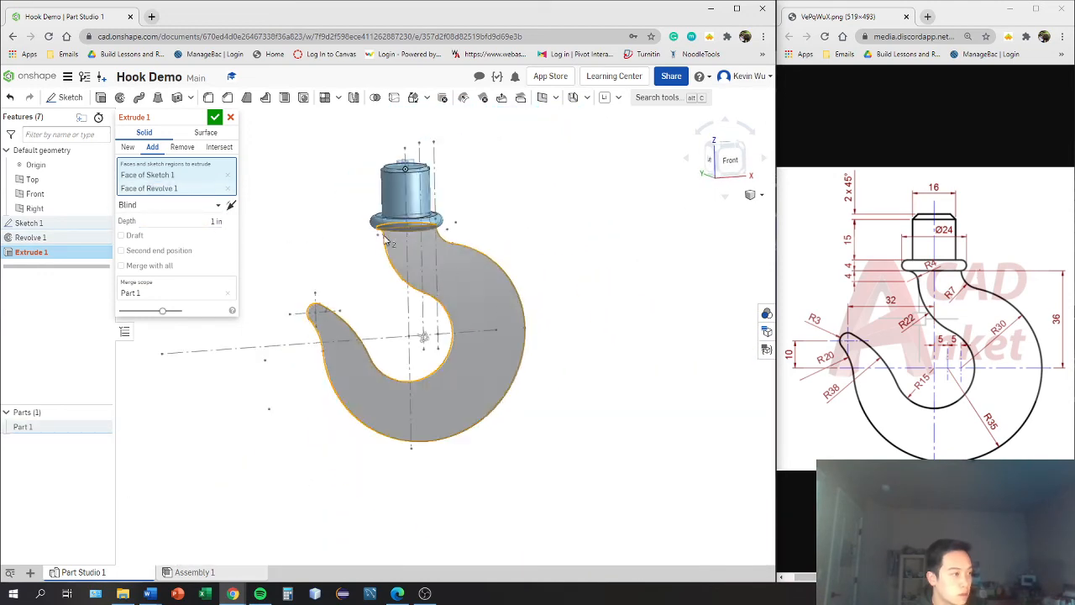
{"action": "right_click_drag", "start_coordinate": [388, 235], "coordinate": [432, 228]}
{"action": "scroll", "coordinate": [391, 248], "scroll_direction": "up", "scroll_amount": 3}
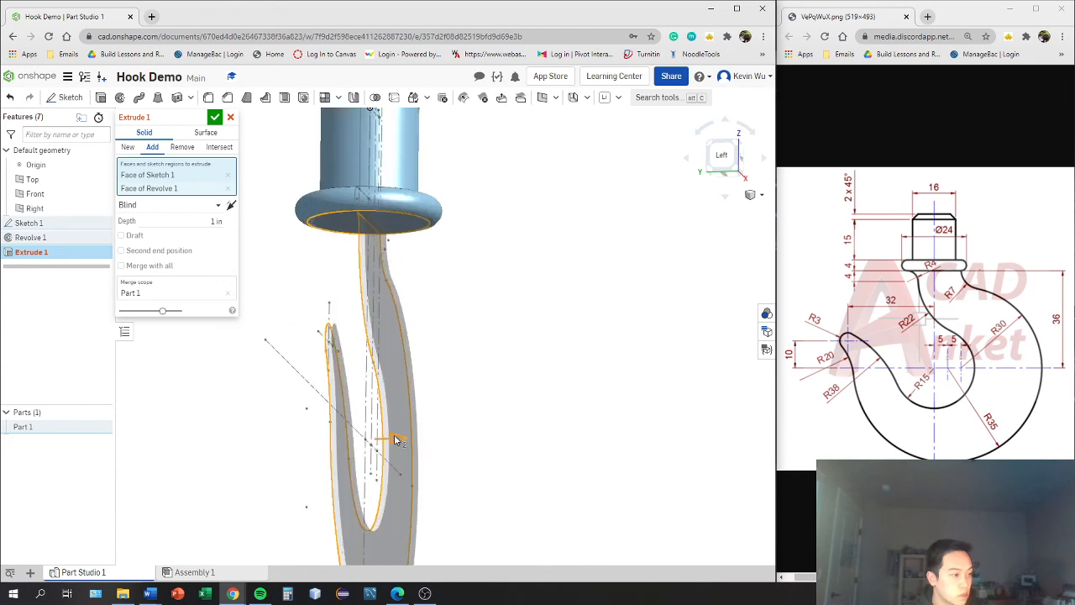
{"action": "left_click_drag", "start_coordinate": [395, 439], "coordinate": [432, 436]}
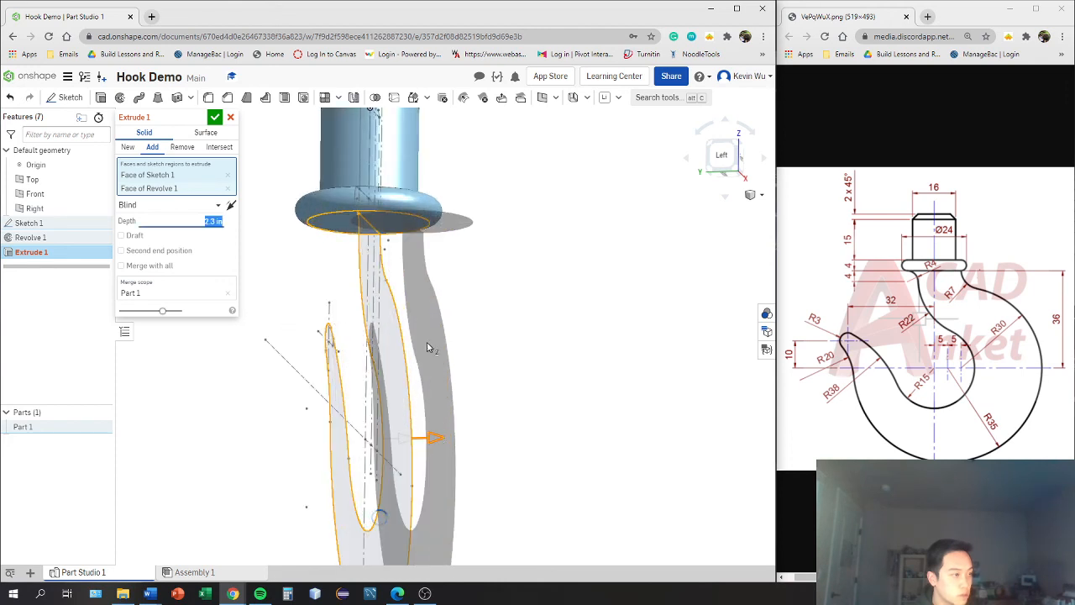
{"action": "right_click_drag", "start_coordinate": [427, 341], "coordinate": [430, 359]}
{"action": "scroll", "coordinate": [430, 251], "scroll_direction": "up", "scroll_amount": 4}
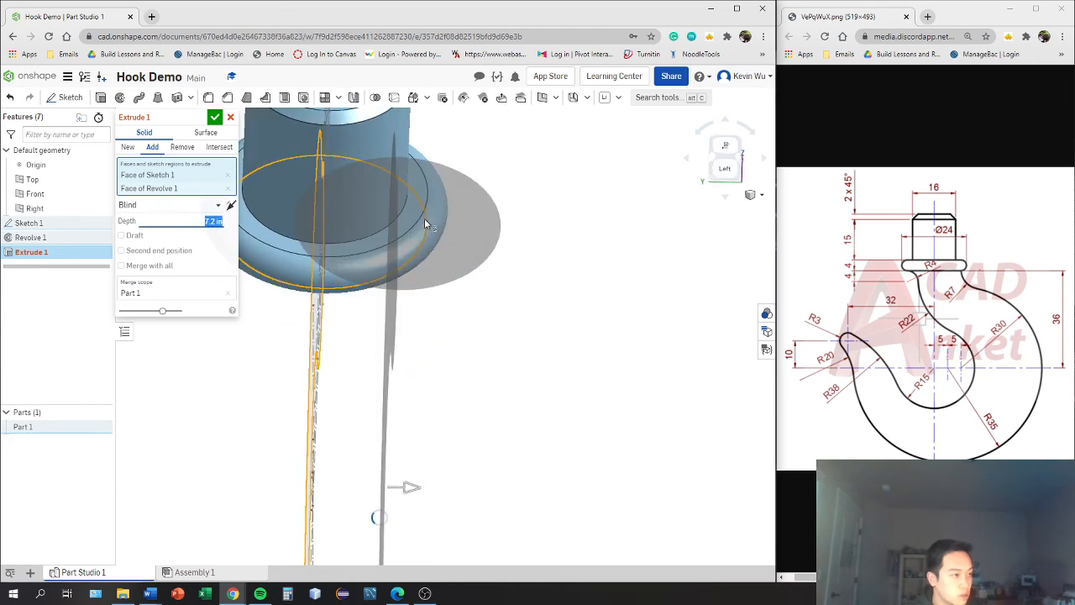
{"action": "right_click_drag", "start_coordinate": [424, 219], "coordinate": [325, 203]}
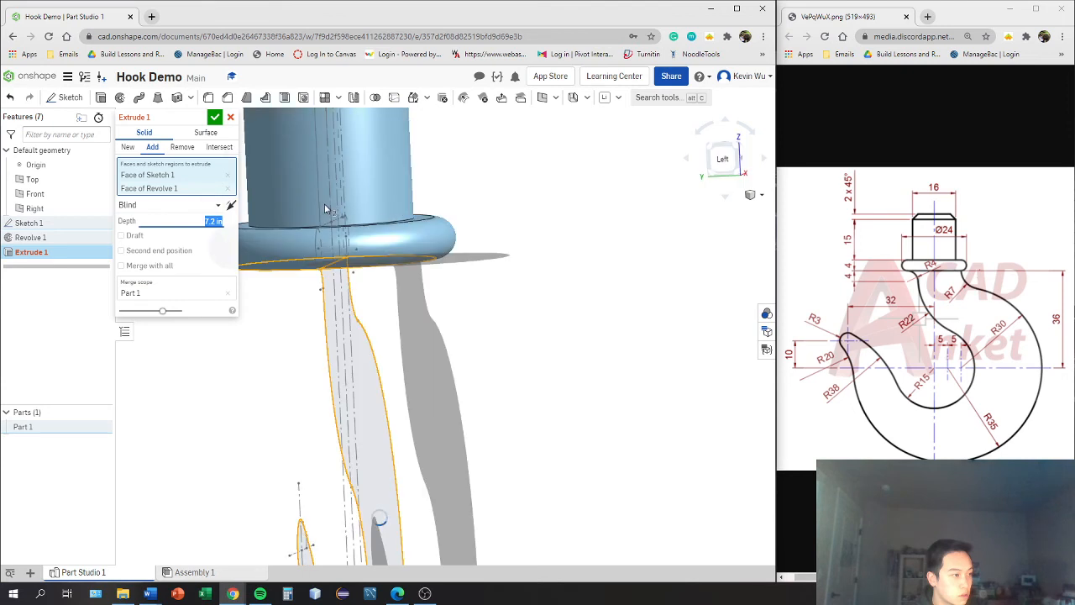
- Set the hook body's extrude depth to 5 in and check the preview from the left side
{"action": "left_click", "coordinate": [209, 220]}
{"action": "type", "text": "5"}
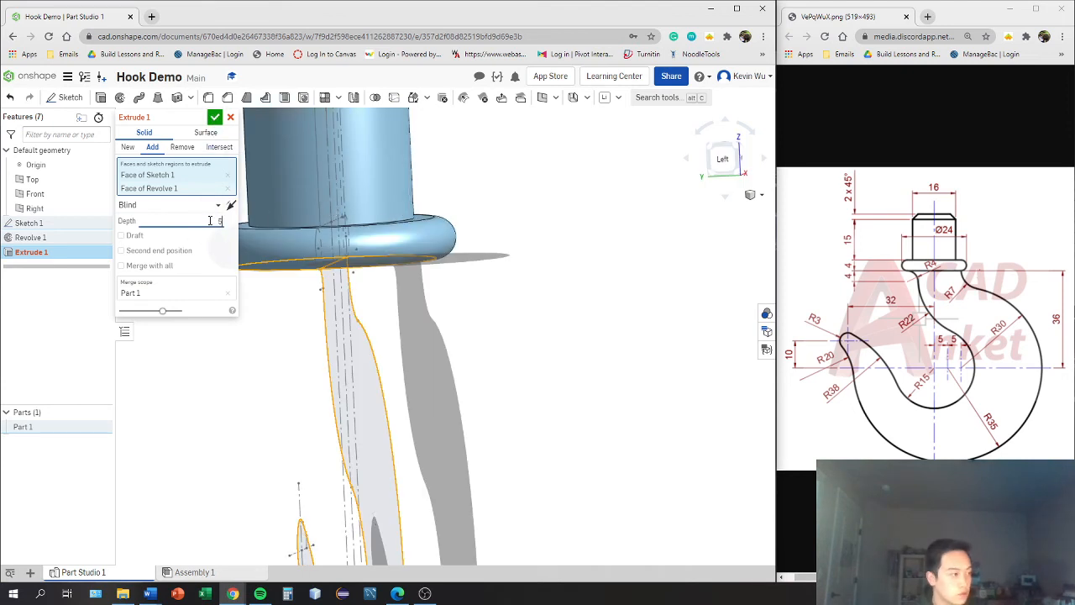
{"action": "right_click_drag", "start_coordinate": [501, 281], "coordinate": [474, 269]}
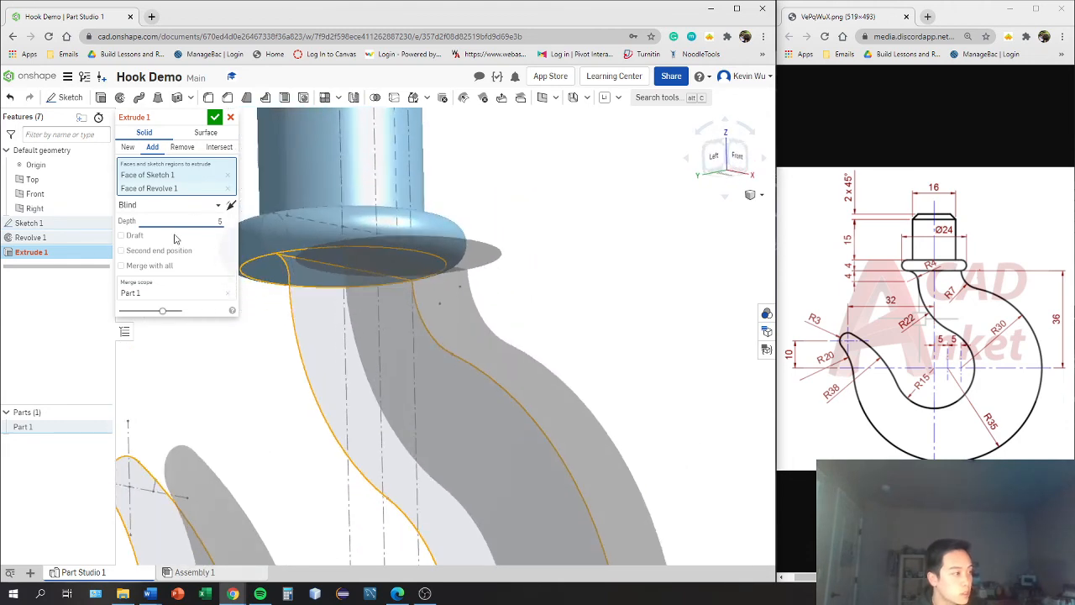
{"action": "right_click_drag", "start_coordinate": [304, 244], "coordinate": [355, 255]}
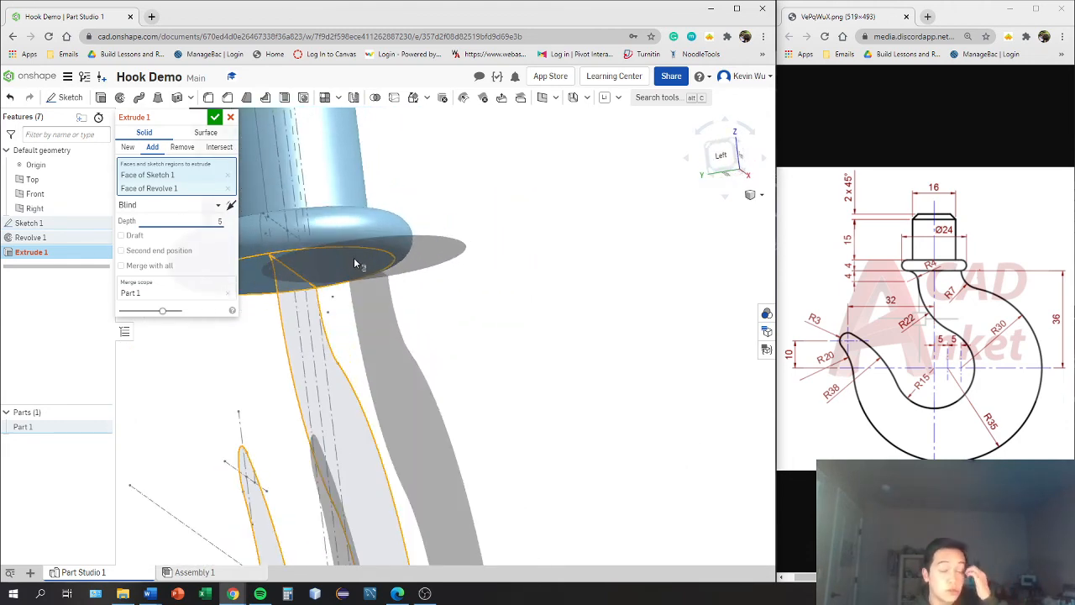
{"action": "left_click", "coordinate": [722, 161]}
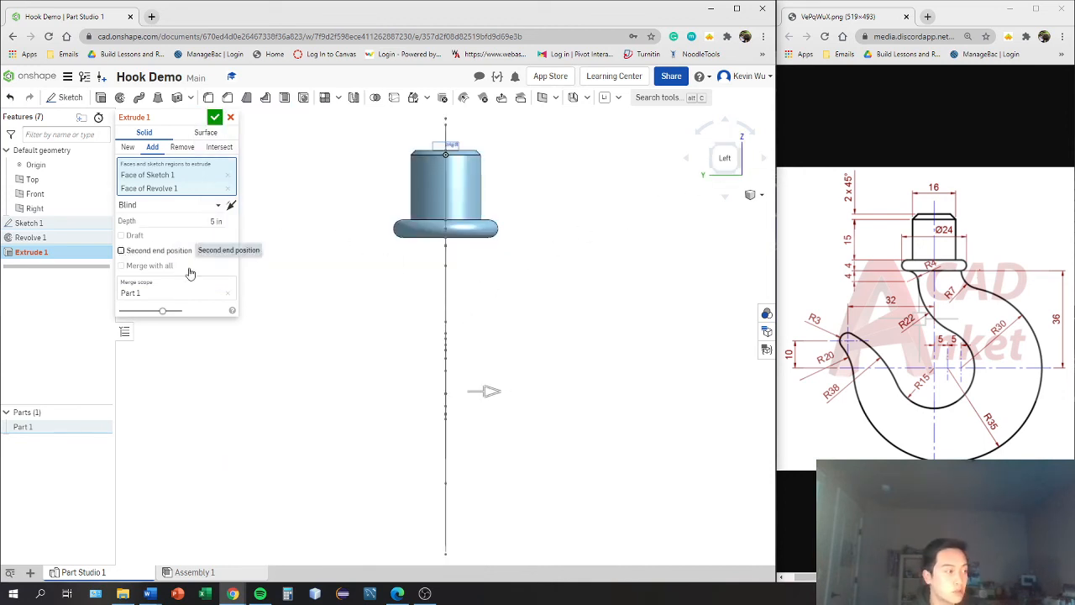
- Add a blind second end position 5 in deep to the hook body's extrude and finish the feature
{"action": "left_click", "coordinate": [164, 252]}
{"action": "right_click_drag", "start_coordinate": [449, 330], "coordinate": [479, 329]}
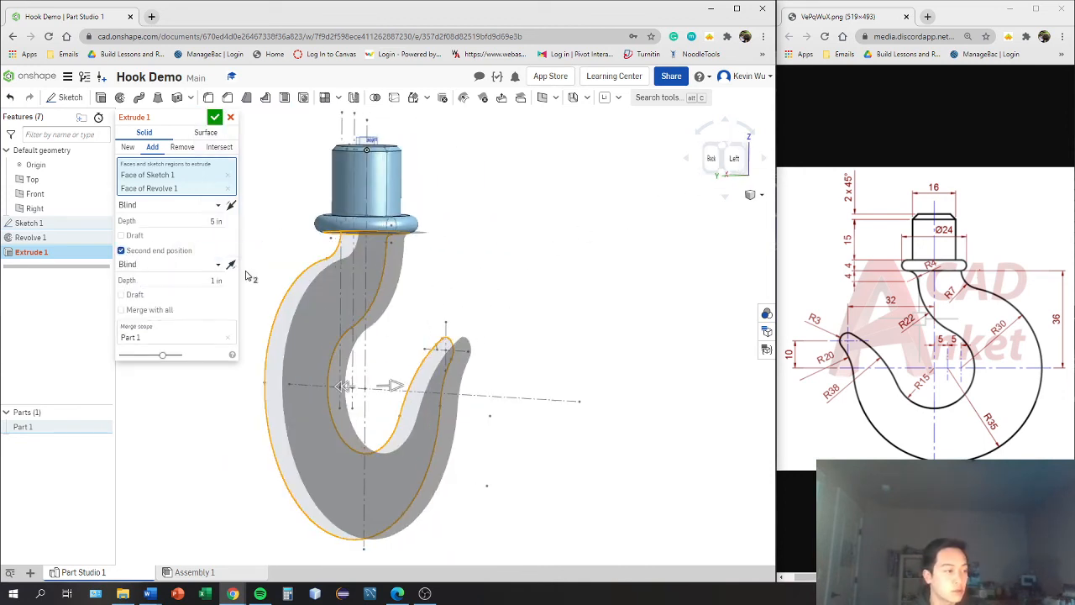
{"action": "left_click", "coordinate": [211, 280]}
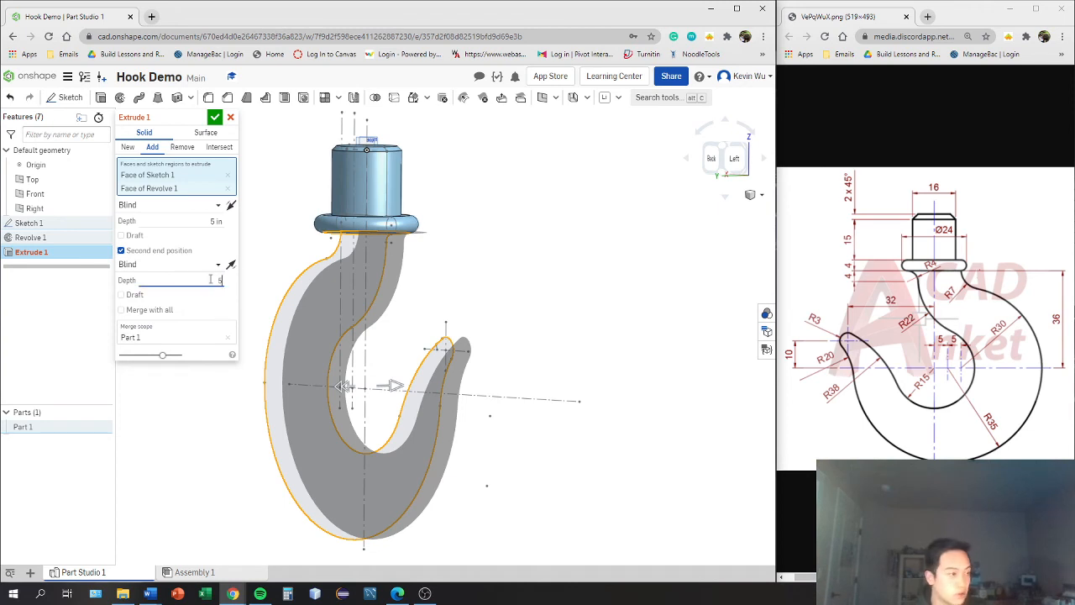
{"action": "right_click_drag", "start_coordinate": [378, 246], "coordinate": [380, 248]}
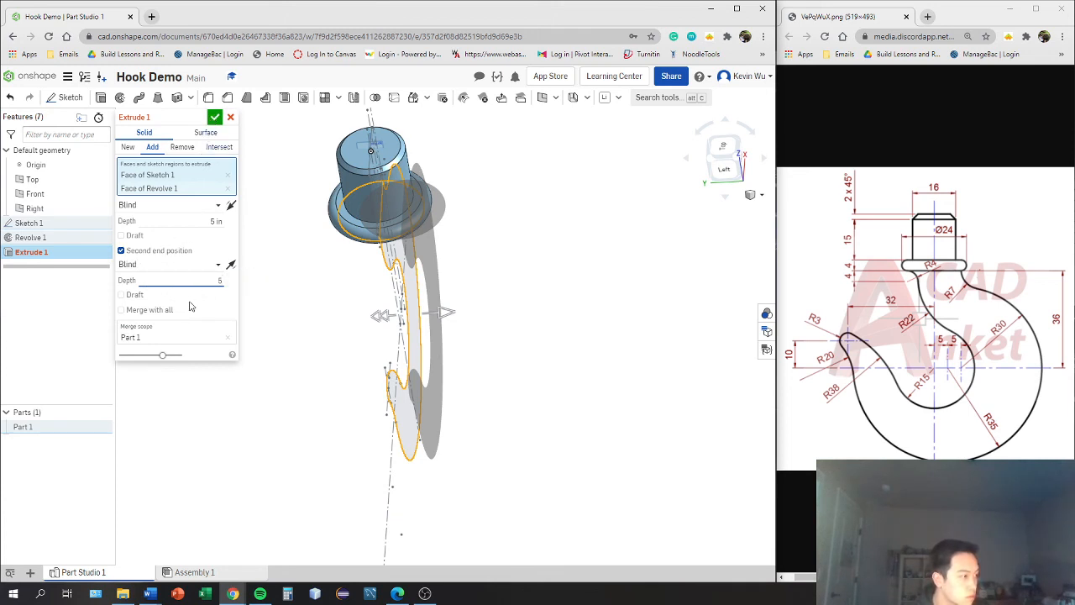
{"action": "left_click", "coordinate": [214, 119]}
{"action": "right_click_drag", "start_coordinate": [260, 259], "coordinate": [137, 244]}
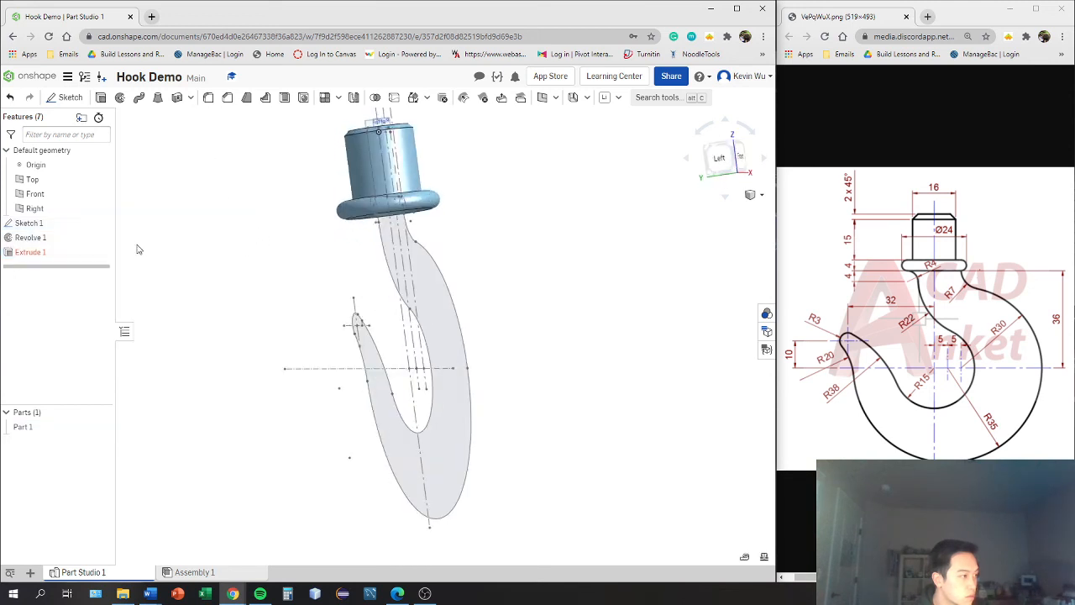
- Edit the hook body's extrude, clear its selected faces and reselect only the hook body region of the sketch
{"action": "double_click", "coordinate": [71, 251]}
{"action": "right_click_drag", "start_coordinate": [462, 251], "coordinate": [421, 236]}
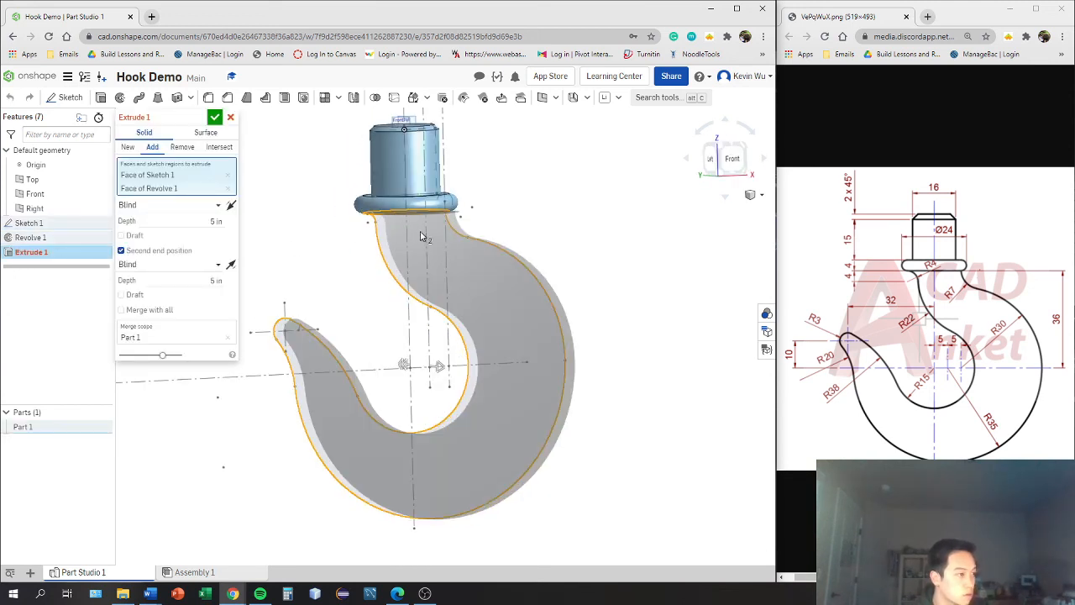
{"action": "scroll", "coordinate": [420, 235], "scroll_direction": "up", "scroll_amount": 3}
{"action": "scroll", "coordinate": [412, 235], "scroll_direction": "down", "scroll_amount": 1}
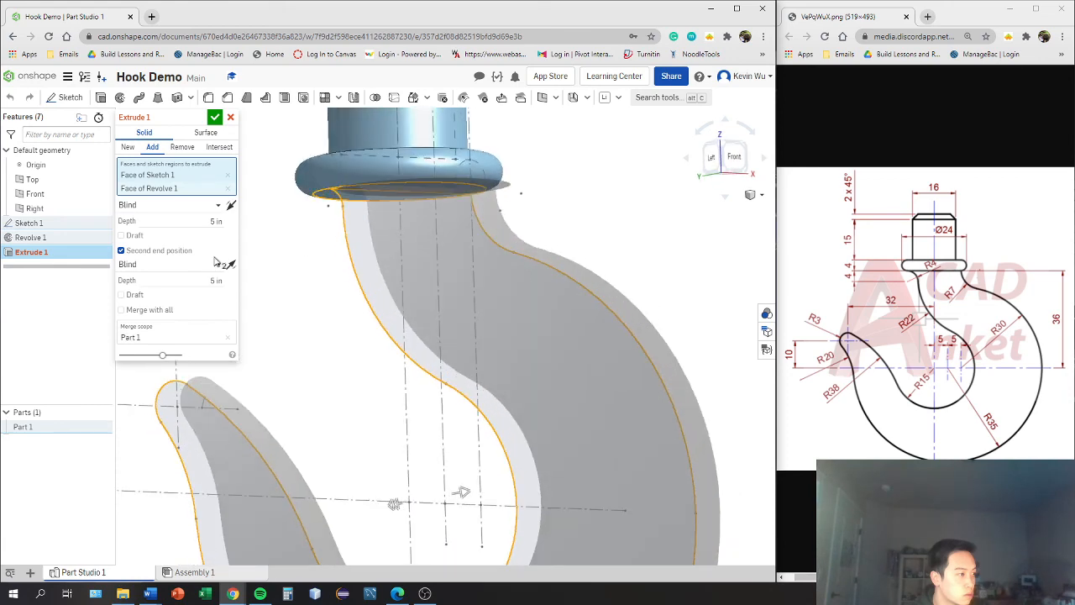
{"action": "left_click", "coordinate": [227, 188]}
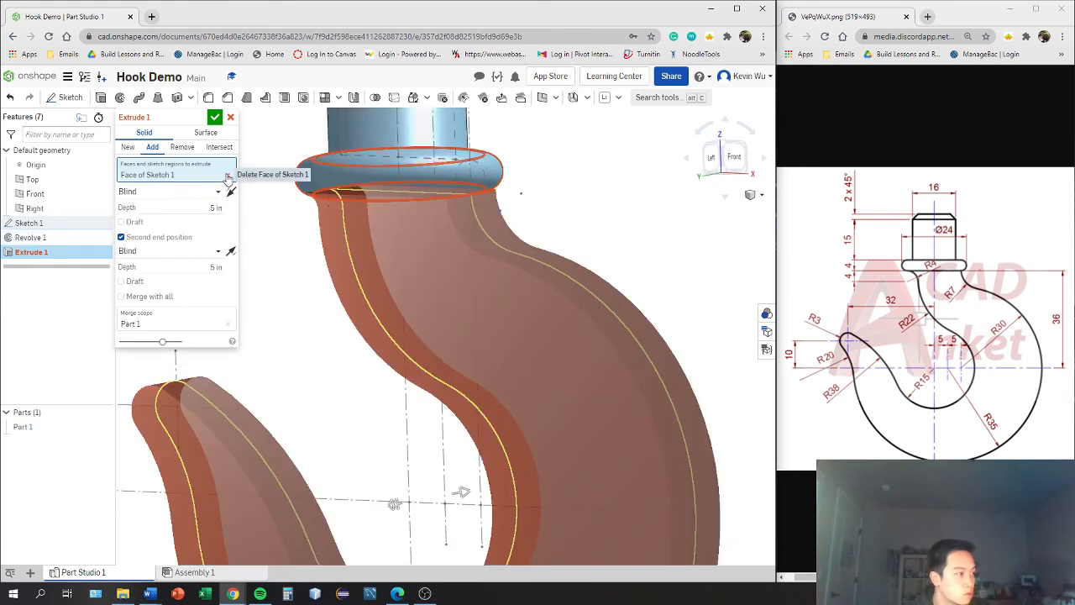
{"action": "left_click", "coordinate": [227, 176]}
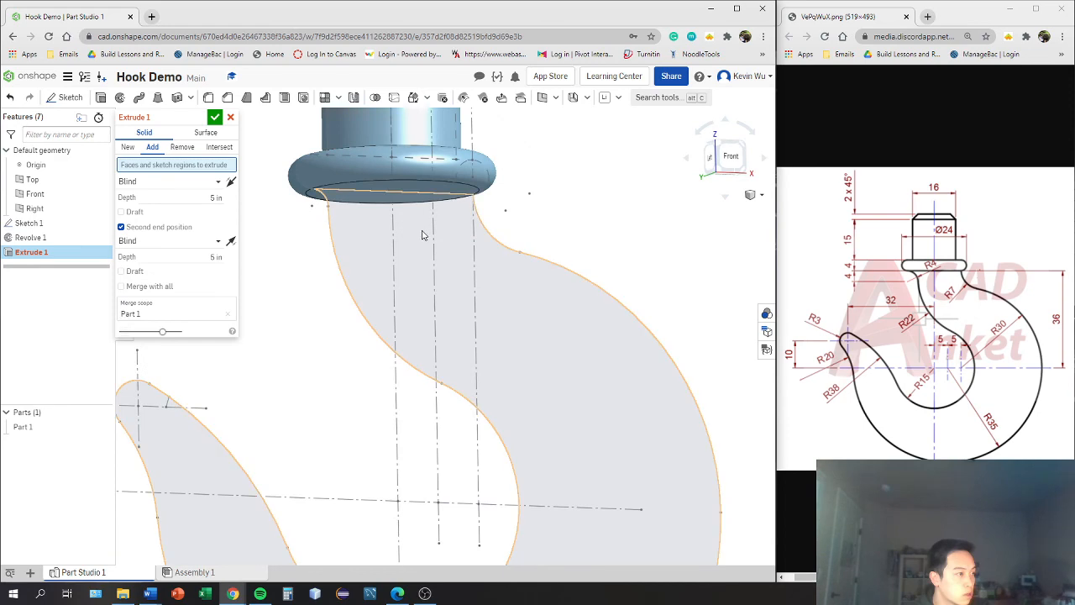
{"action": "mouse_move", "coordinate": [424, 232]}
{"action": "right_mouse_down"}
{"action": "mouse_move", "coordinate": [419, 220]}
{"action": "mouse_move", "coordinate": [430, 222]}
{"action": "right_mouse_up"}
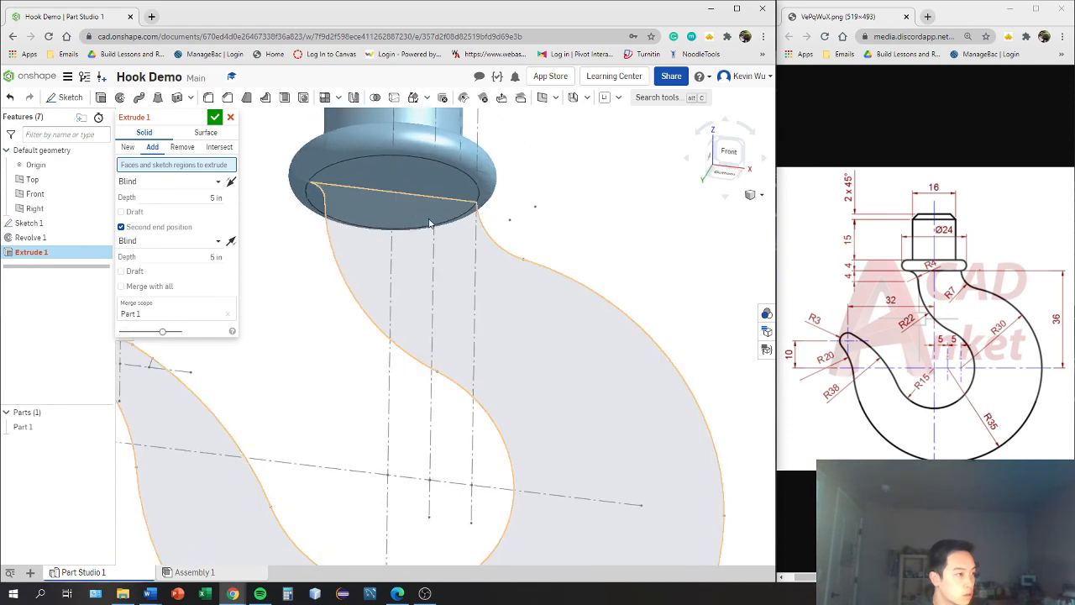
{"action": "left_click", "coordinate": [514, 512]}
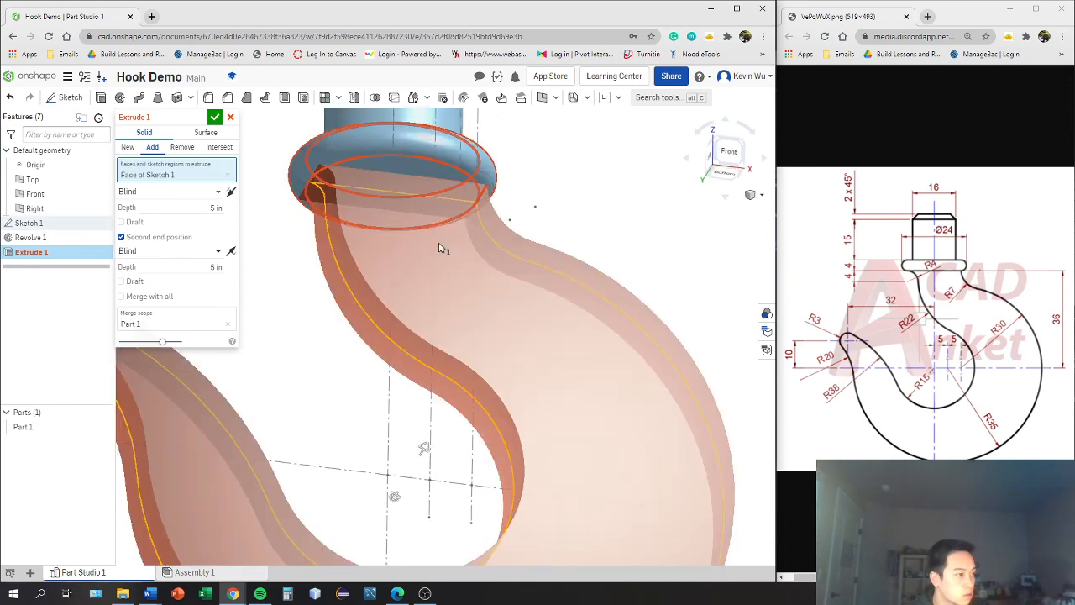
- Switch the extrude to create a new part in one direction, using only the hook body region without the collar's underside face
{"action": "right_click_drag", "start_coordinate": [438, 248], "coordinate": [408, 203]}
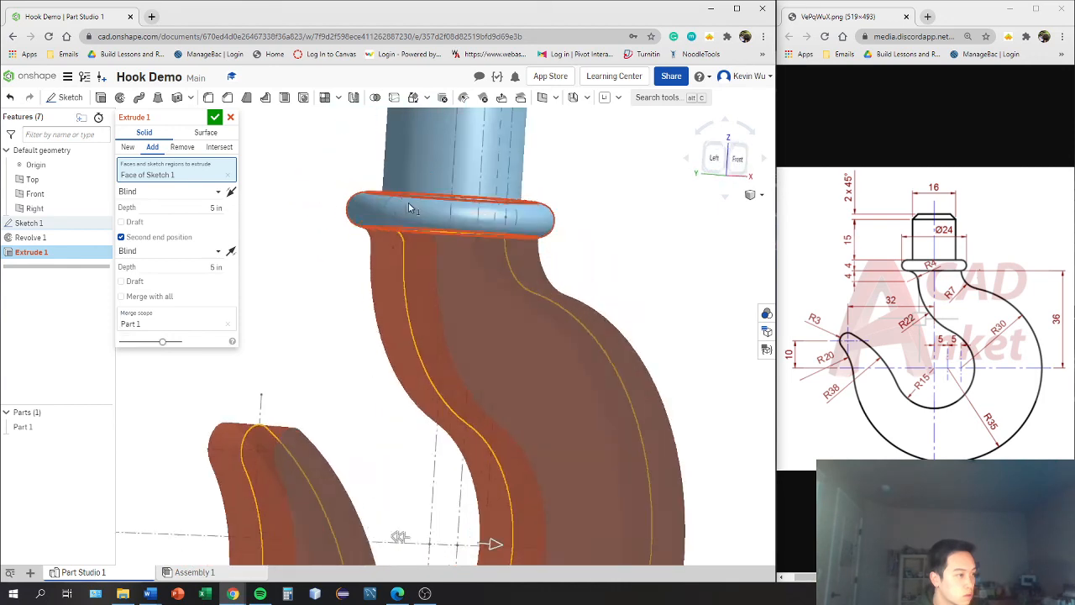
{"action": "left_click", "coordinate": [480, 236]}
{"action": "right_click_drag", "start_coordinate": [480, 236], "coordinate": [509, 255]}
{"action": "left_click", "coordinate": [120, 251]}
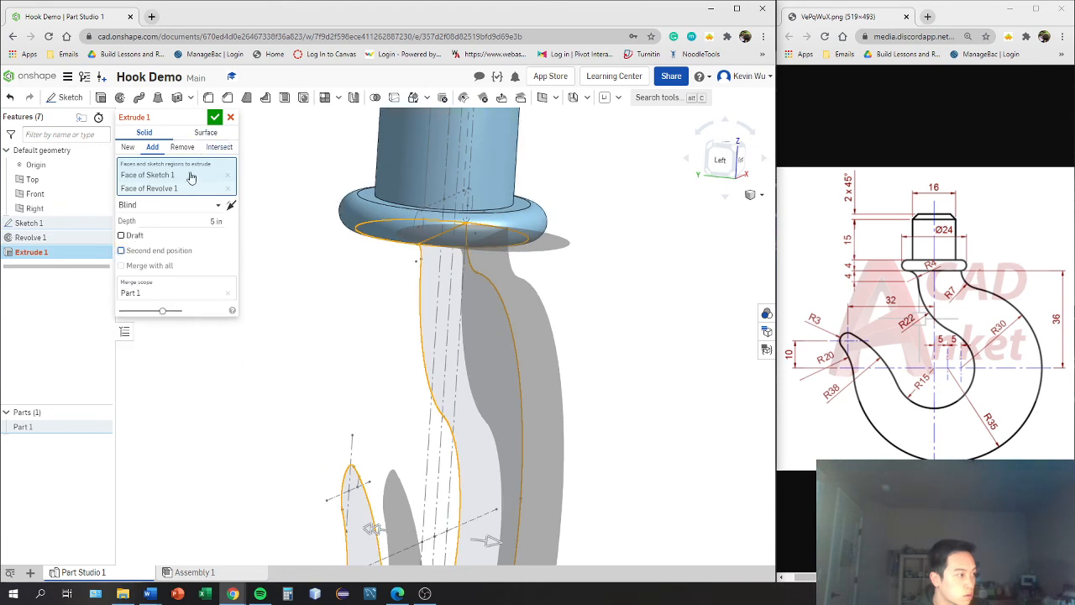
{"action": "left_click", "coordinate": [129, 148]}
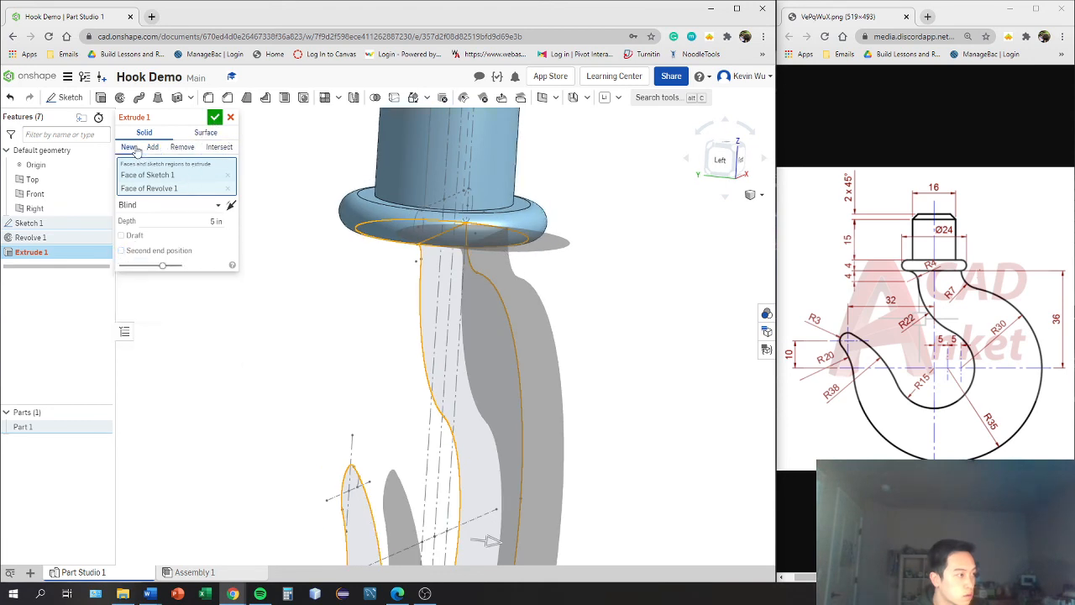
{"action": "left_click", "coordinate": [228, 188]}
- Inspect the new part's extrude preview from the front and around the joint with the collar
{"action": "right_click_drag", "start_coordinate": [340, 190], "coordinate": [725, 175]}
{"action": "scroll", "coordinate": [540, 249], "scroll_direction": "down", "scroll_amount": 1}
{"action": "left_click", "coordinate": [726, 172]}
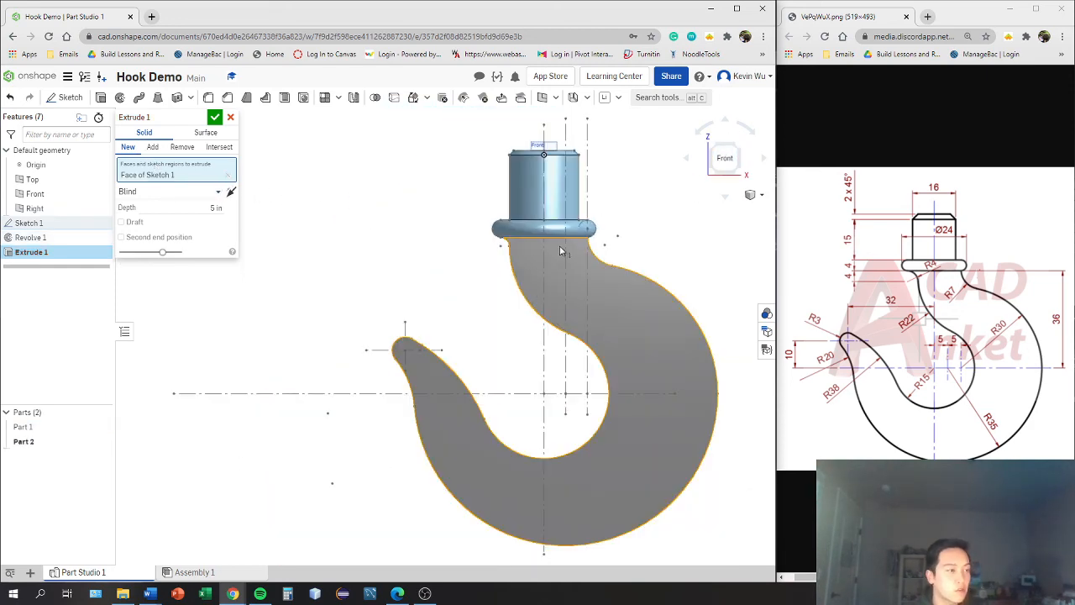
{"action": "right_click_drag", "start_coordinate": [538, 248], "coordinate": [431, 235]}
{"action": "scroll", "coordinate": [547, 254], "scroll_direction": "up", "scroll_amount": 3}
{"action": "scroll", "coordinate": [560, 237], "scroll_direction": "up", "scroll_amount": 3}
{"action": "scroll", "coordinate": [550, 232], "scroll_direction": "down", "scroll_amount": 3}
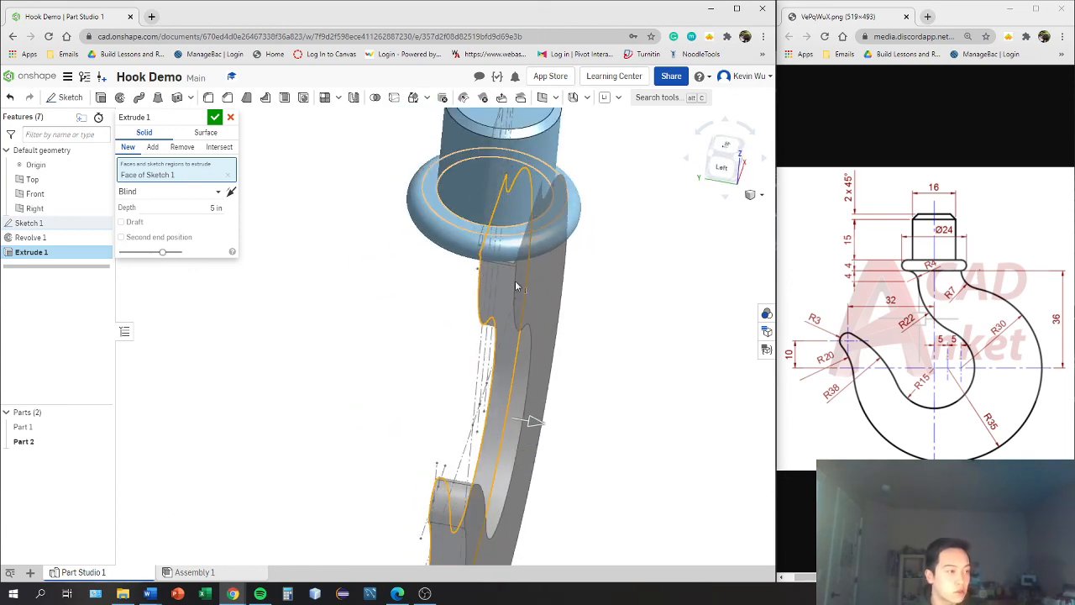
{"action": "right_click_drag", "start_coordinate": [494, 259], "coordinate": [693, 164]}
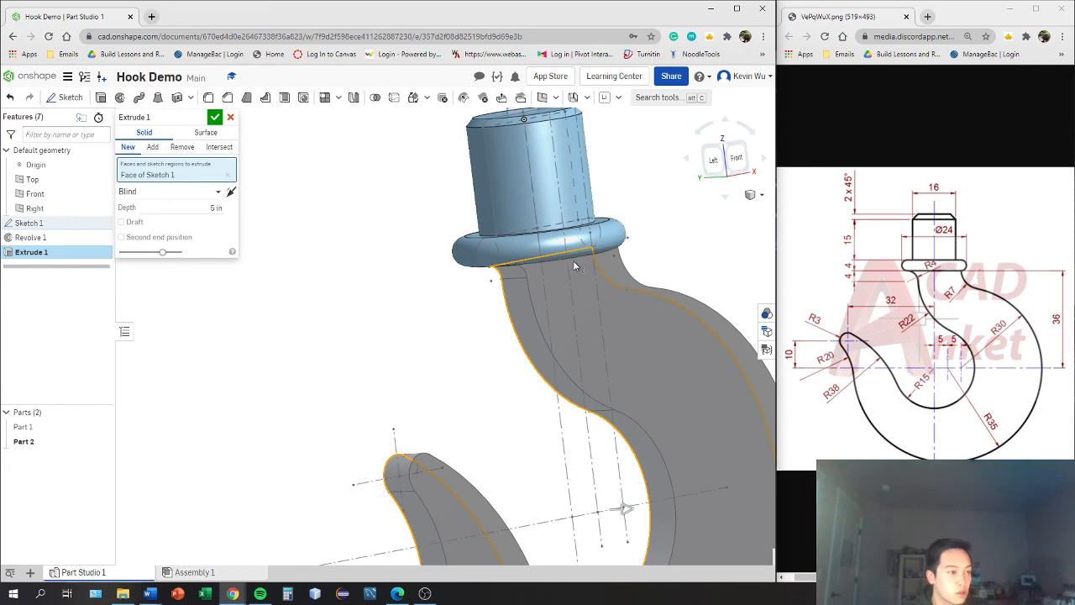
{"action": "right_click_drag", "start_coordinate": [576, 263], "coordinate": [211, 229]}
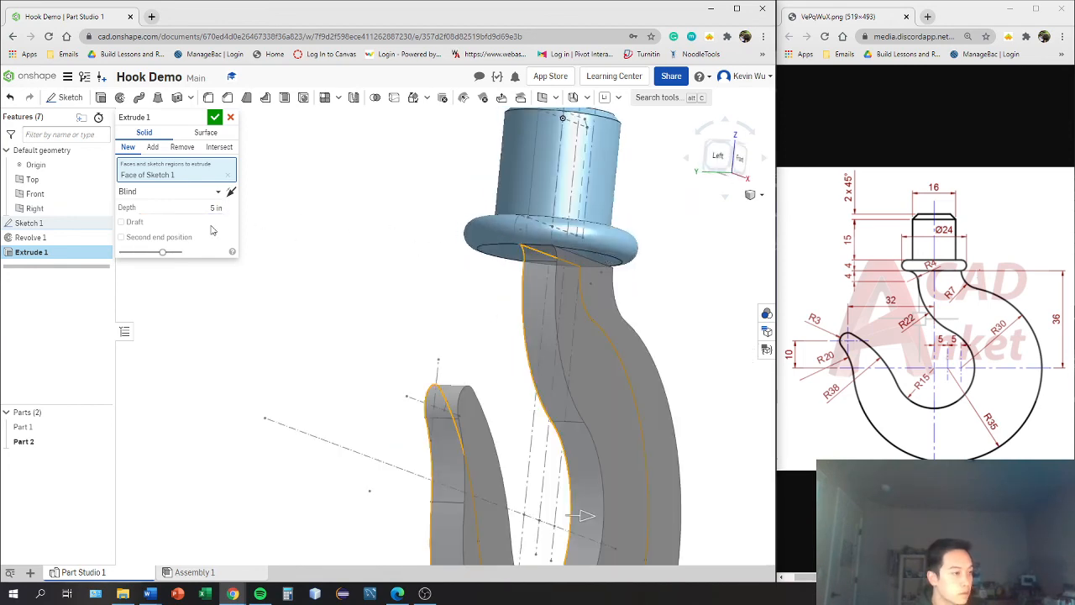
- Add a blind second end position to the hook body's extrude and check the two-sided preview beneath the collar
{"action": "left_click", "coordinate": [137, 236]}
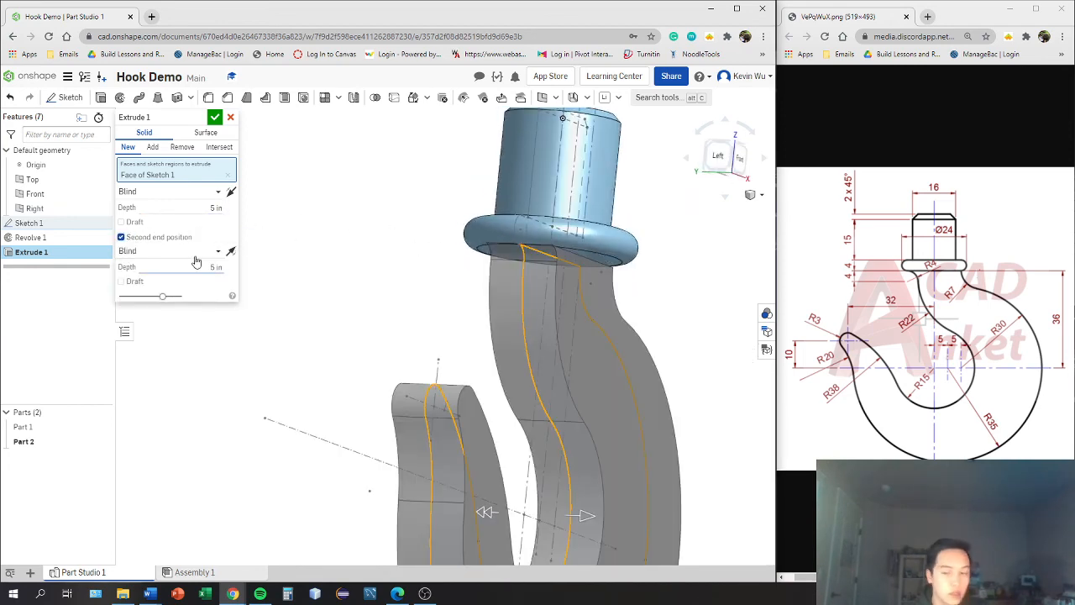
{"action": "right_click_drag", "start_coordinate": [358, 279], "coordinate": [378, 330]}
{"action": "right_click_drag", "start_coordinate": [456, 497], "coordinate": [408, 372]}
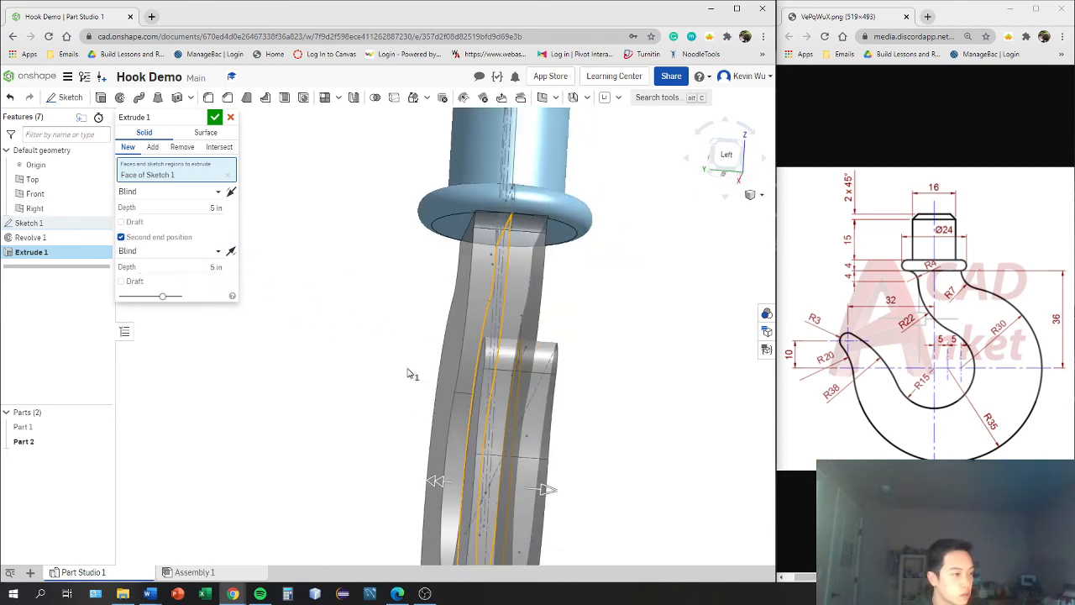
- Try a depth of 7 in for both directions of the hook body's extrude and inspect the preview
{"action": "left_click", "coordinate": [216, 207]}
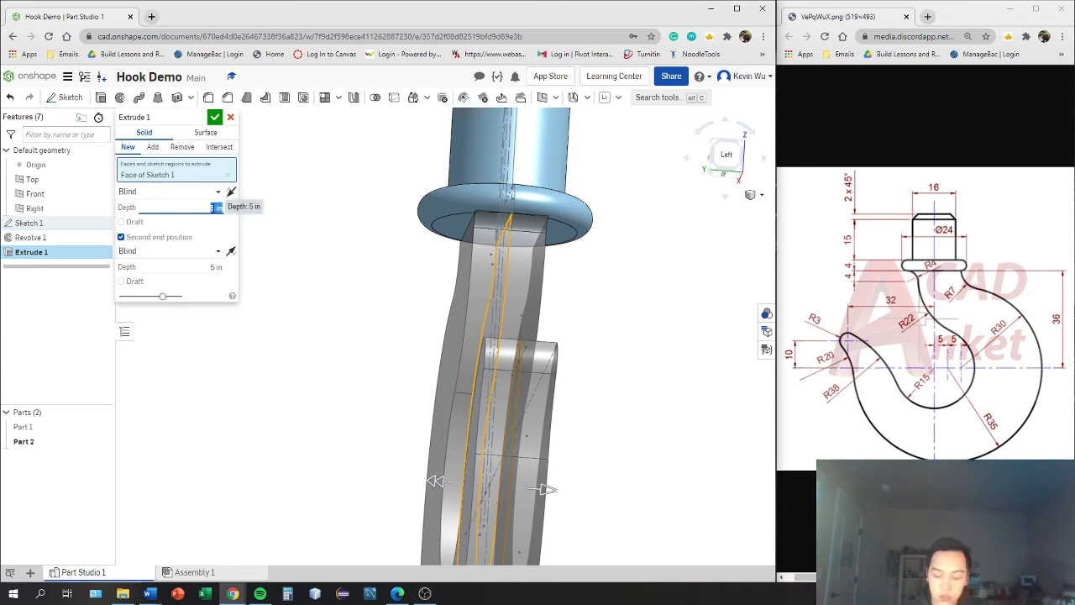
{"action": "type", "text": "7"}
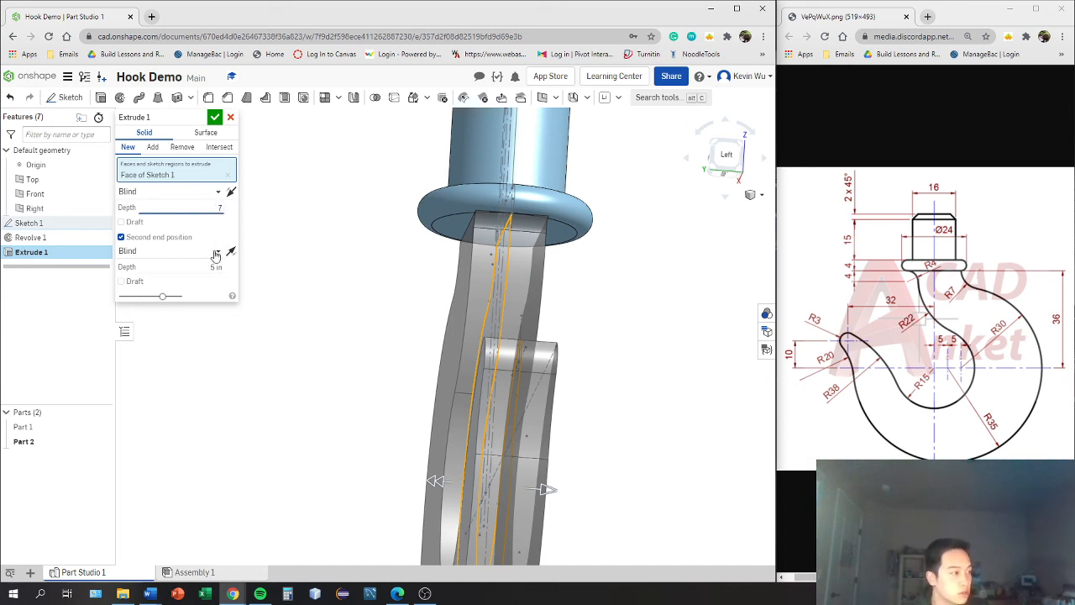
{"action": "left_click", "coordinate": [216, 266]}
{"action": "type", "text": "7"}
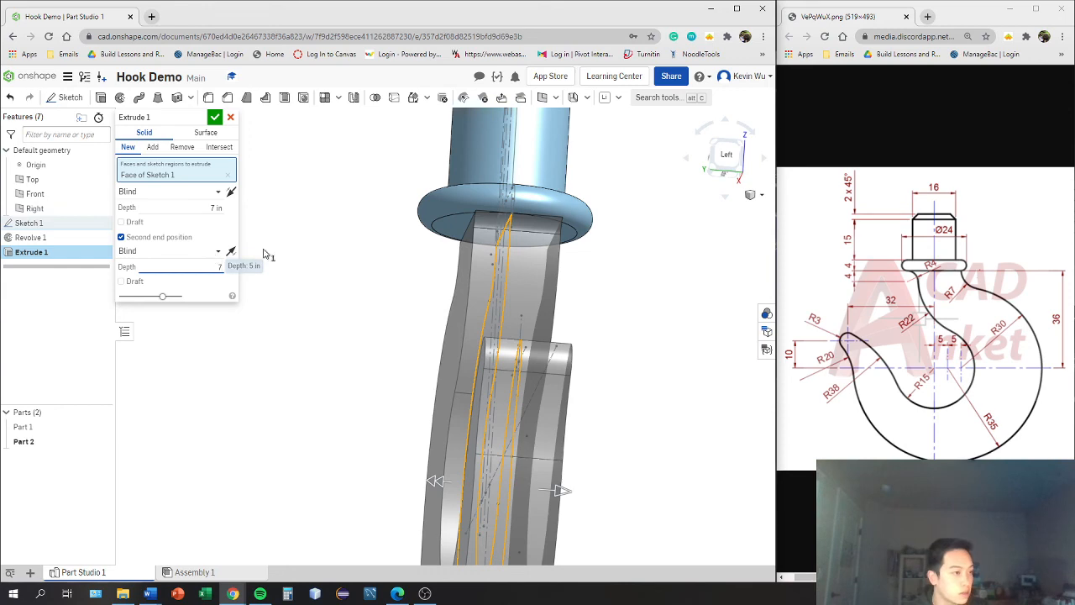
{"action": "right_click_drag", "start_coordinate": [540, 247], "coordinate": [564, 252]}
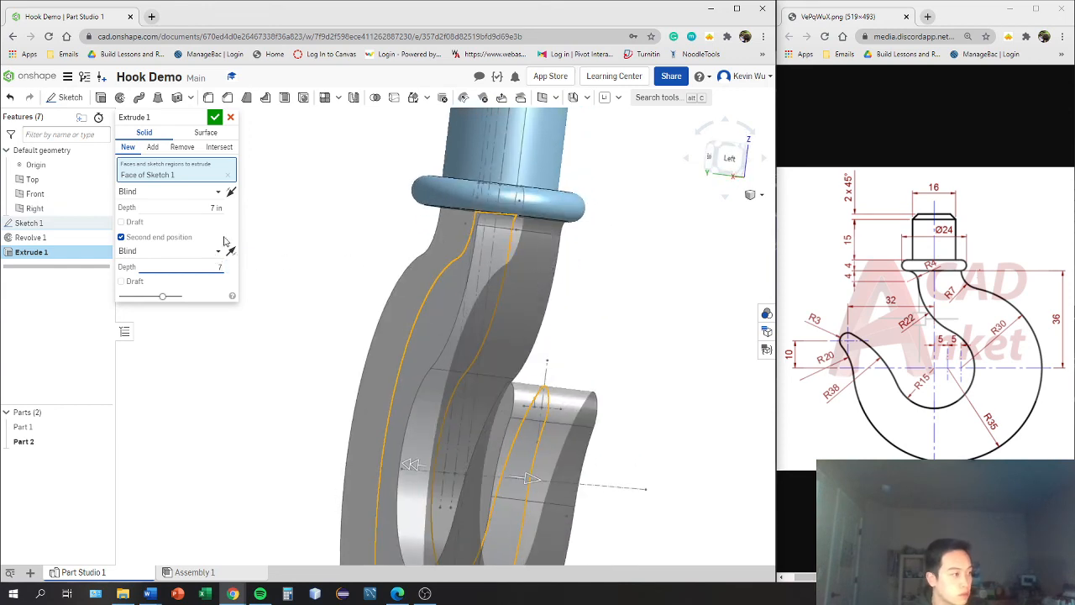
{"action": "left_click", "coordinate": [234, 278]}
{"action": "right_click_drag", "start_coordinate": [398, 224], "coordinate": [334, 241]}
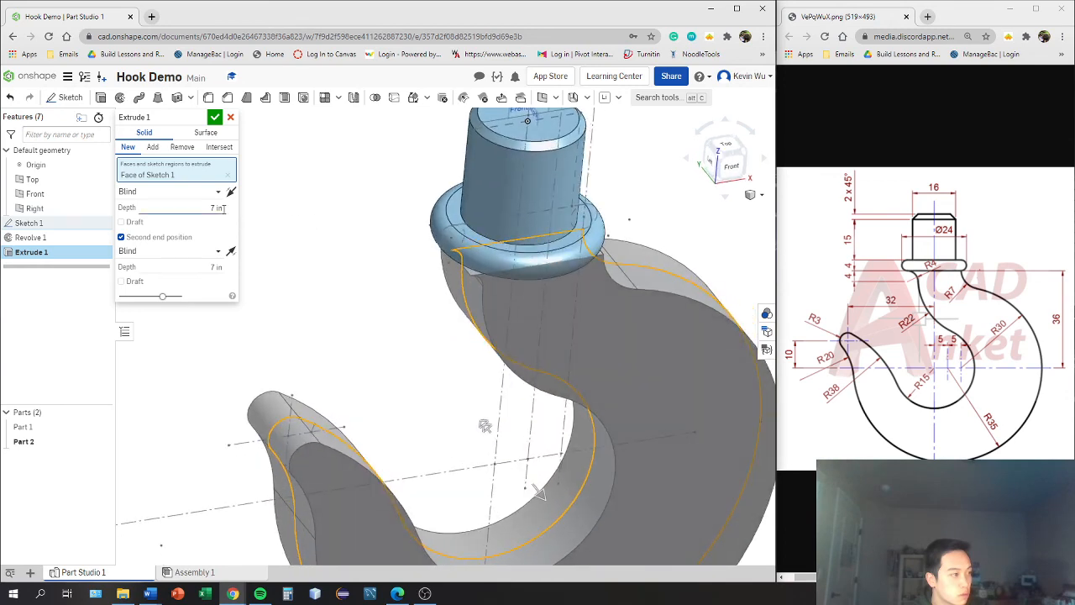
- Set both depths of the hook body's extrude to 8 in and accept the feature
{"action": "left_click", "coordinate": [222, 208]}
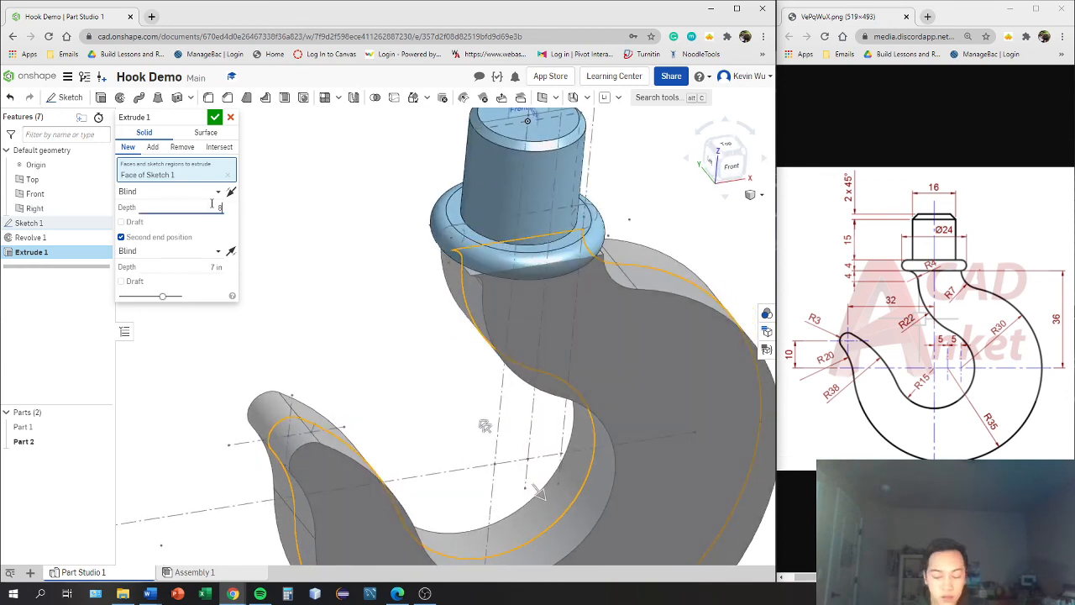
{"action": "type", "text": "8"}
{"action": "left_click", "coordinate": [220, 268]}
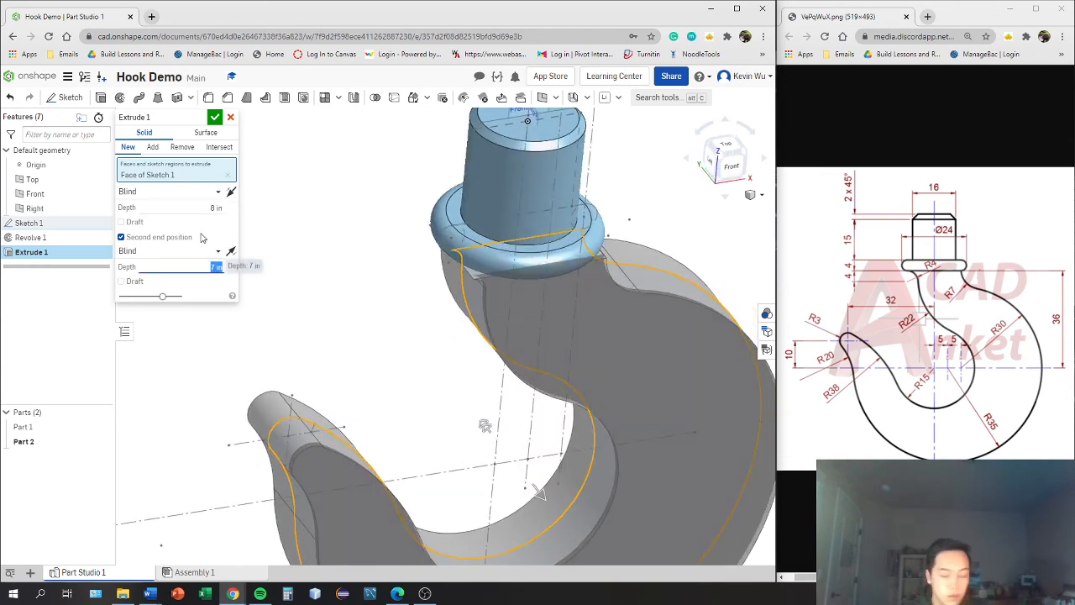
{"action": "type", "text": "8"}
{"action": "left_click", "coordinate": [215, 117]}
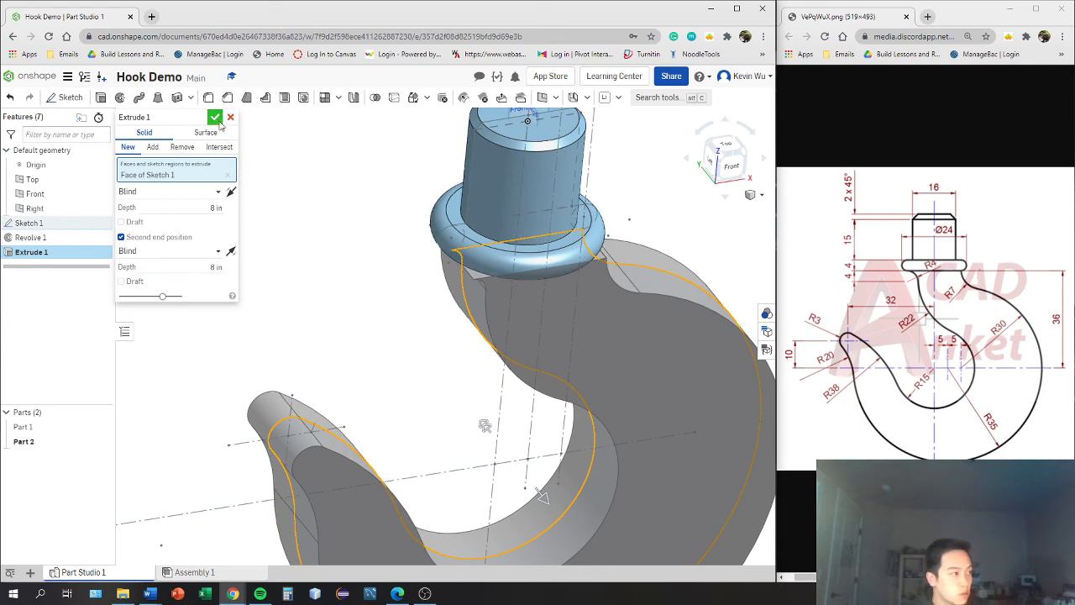
- Inspect the finished hook from several sides, hide Sketch 1 and view the model from the front
{"action": "right_click_drag", "start_coordinate": [545, 324], "coordinate": [744, 206]}
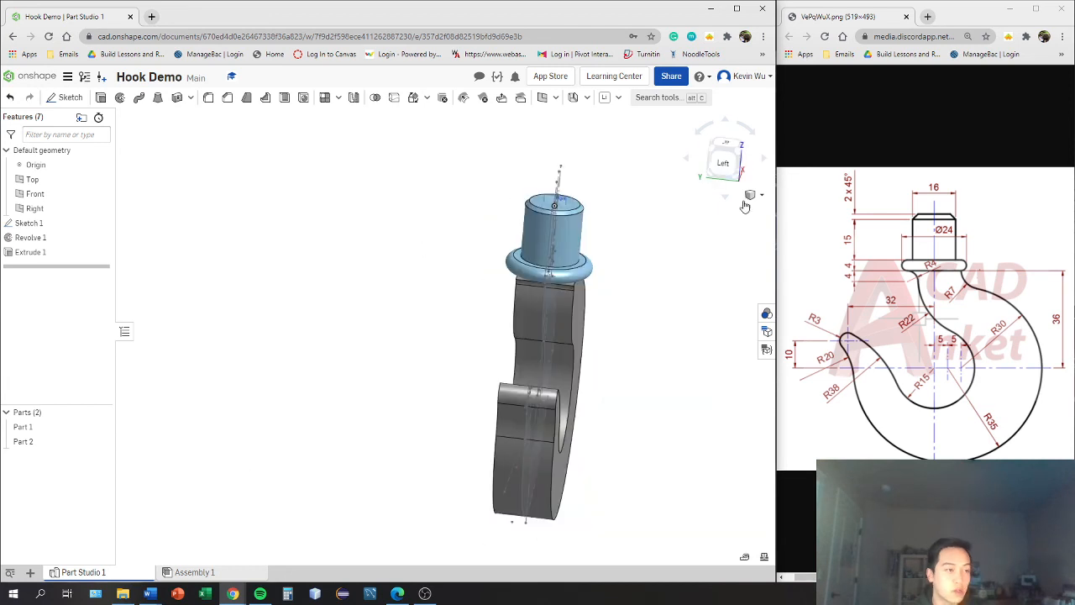
{"action": "left_click", "coordinate": [740, 152]}
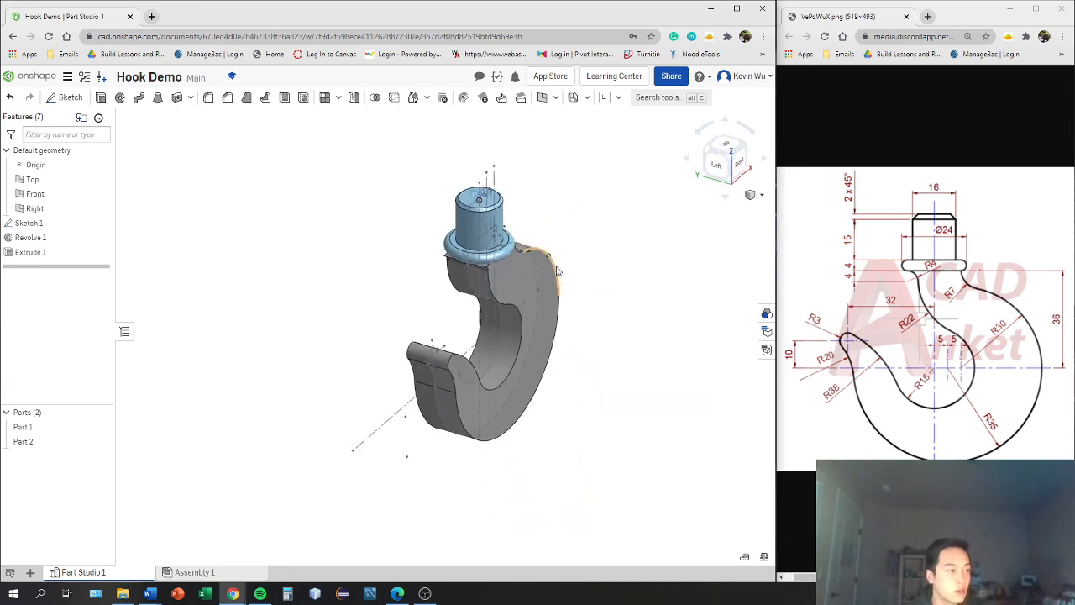
{"action": "right_click_drag", "start_coordinate": [556, 271], "coordinate": [670, 208]}
{"action": "left_click", "coordinate": [100, 223]}
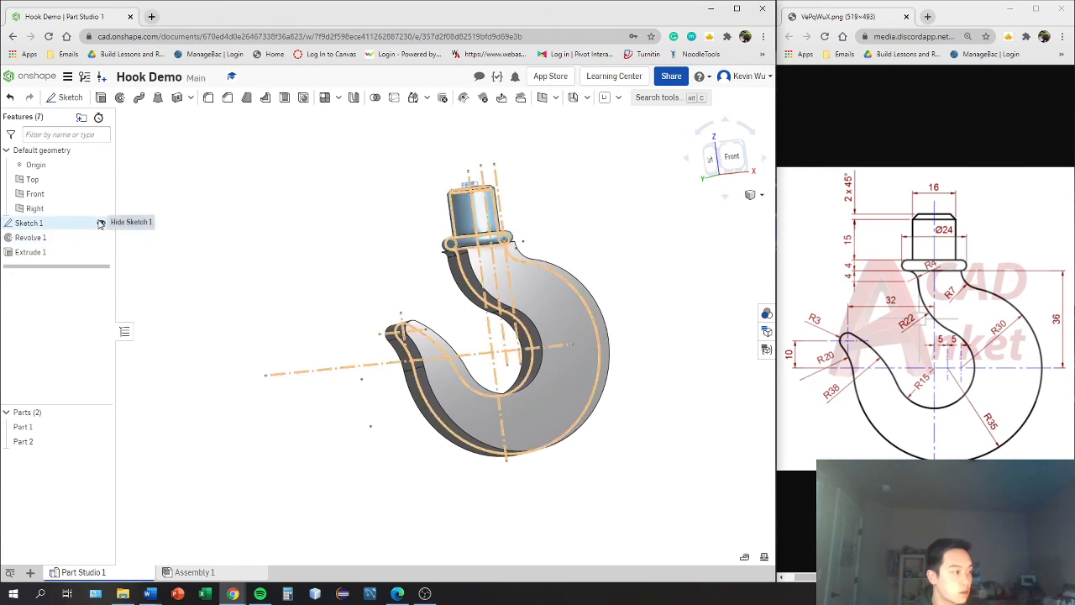
{"action": "left_click", "coordinate": [100, 222]}
{"action": "left_click", "coordinate": [732, 156]}
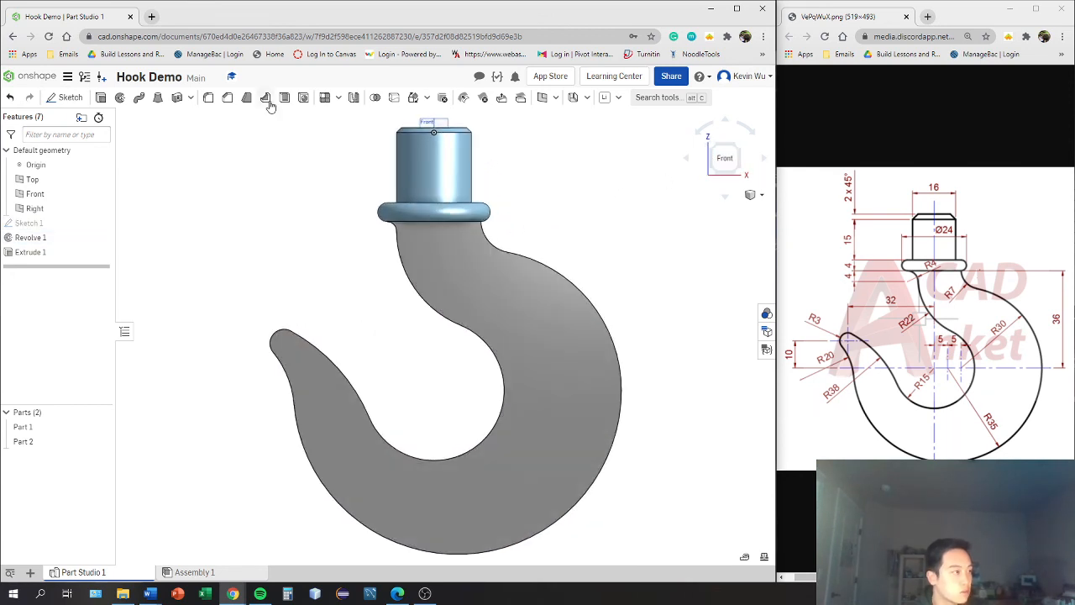
- Start a fillet with a Conic cross section on the hook body's front inner edge below the collar
{"action": "left_click", "coordinate": [210, 99]}
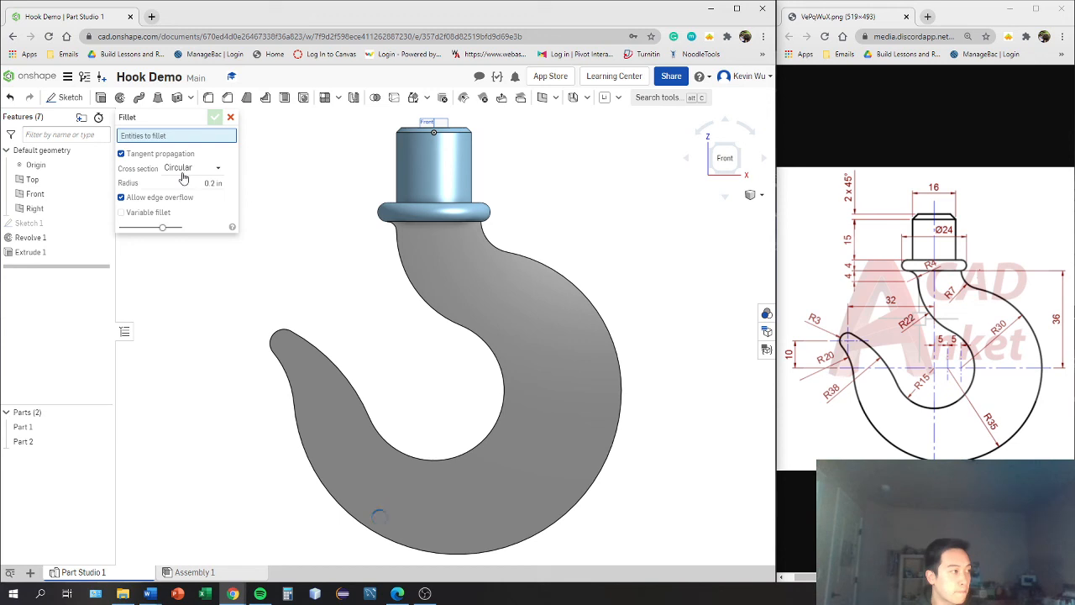
{"action": "left_click", "coordinate": [202, 168]}
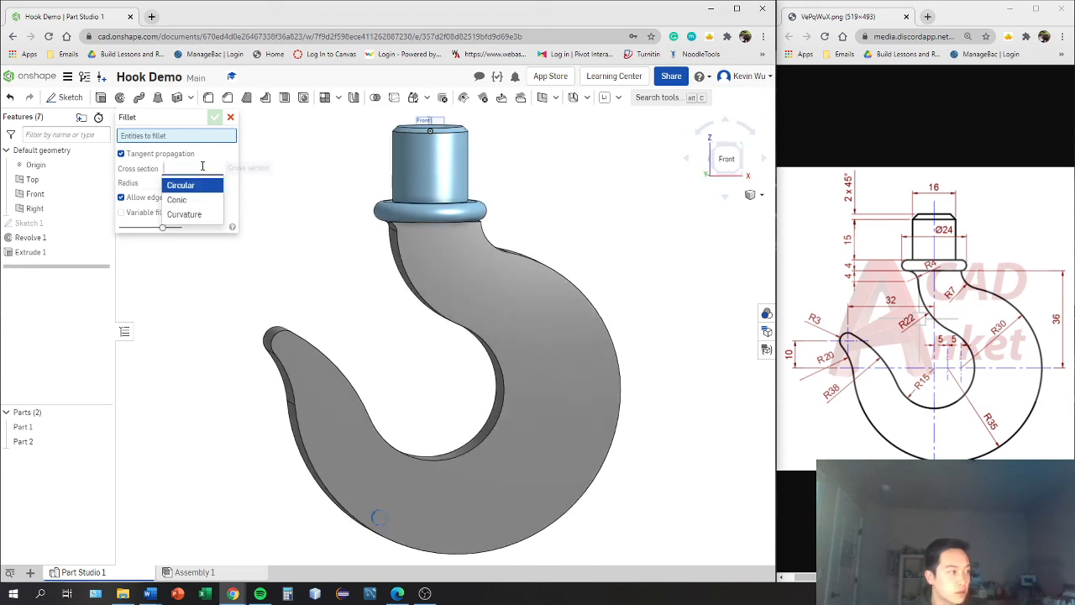
{"action": "left_click", "coordinate": [199, 199]}
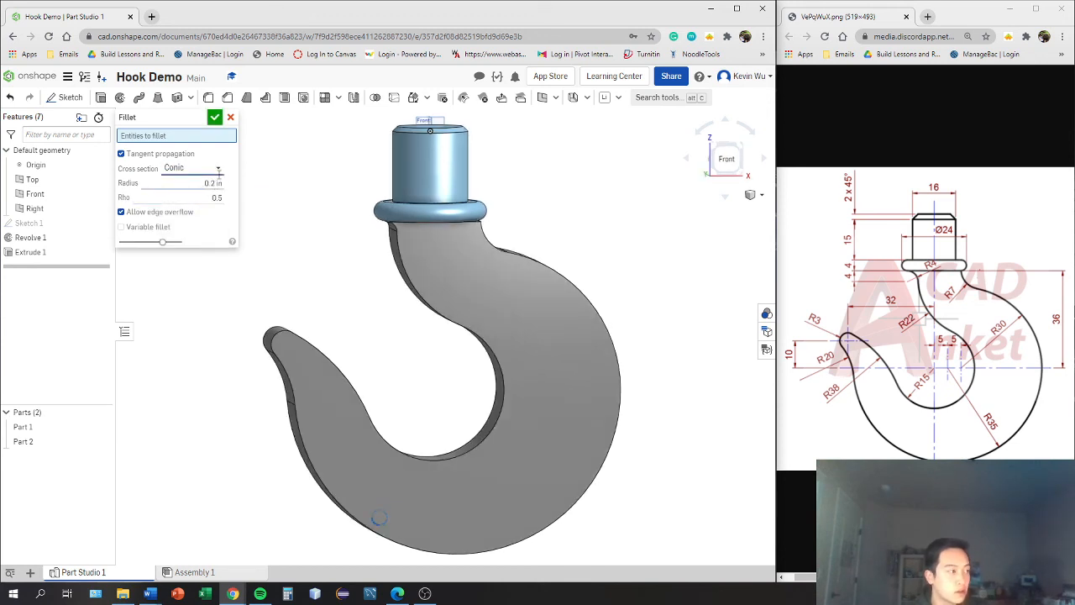
{"action": "right_click_drag", "start_coordinate": [302, 196], "coordinate": [320, 204]}
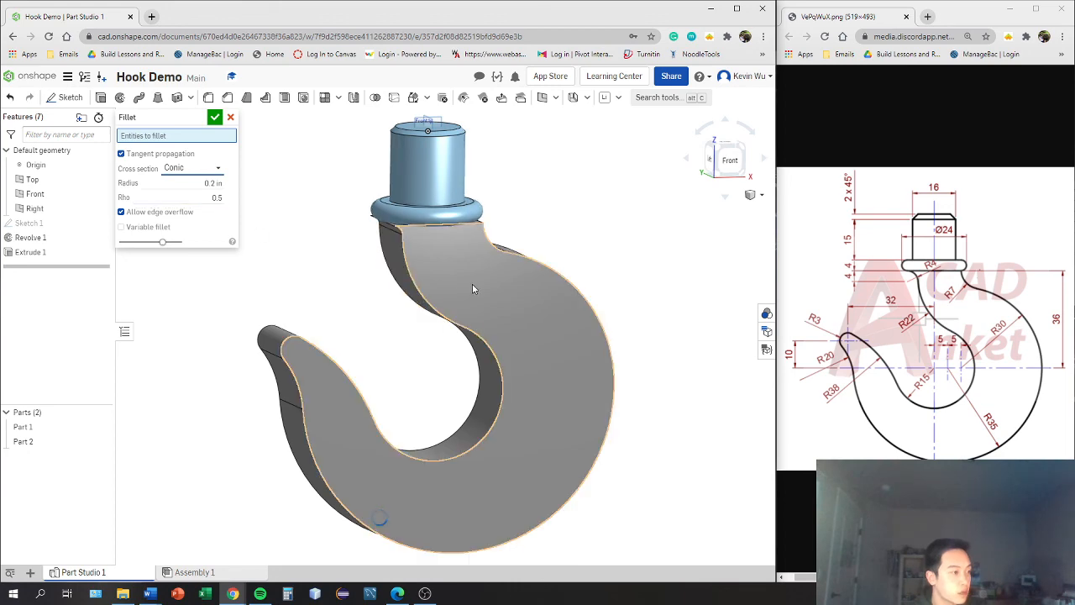
{"action": "right_click_drag", "start_coordinate": [473, 289], "coordinate": [471, 272]}
{"action": "right_click_drag", "start_coordinate": [461, 286], "coordinate": [428, 294]}
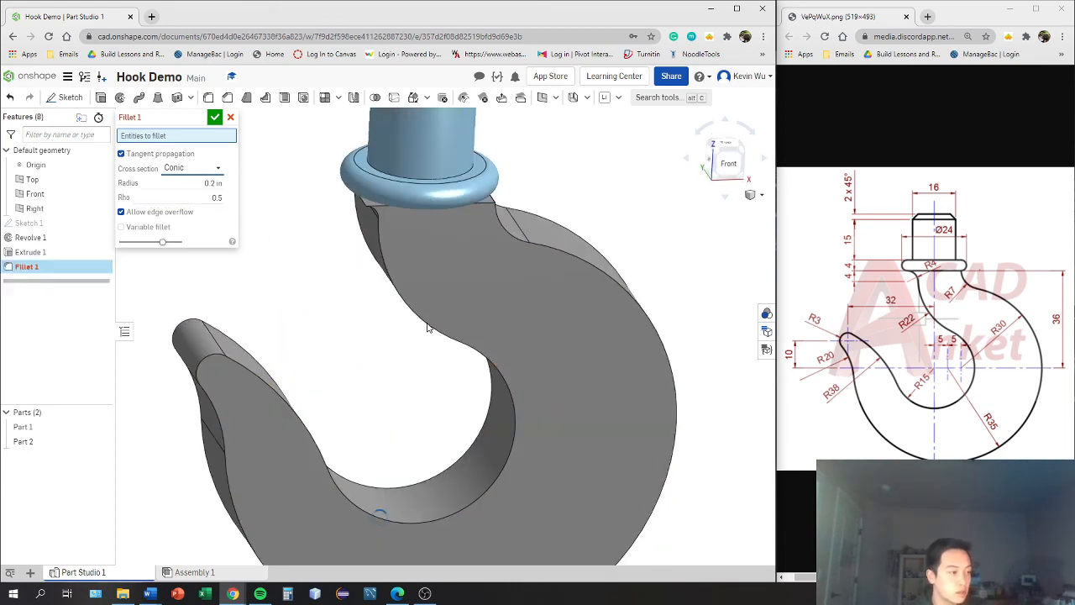
{"action": "left_click", "coordinate": [428, 328]}
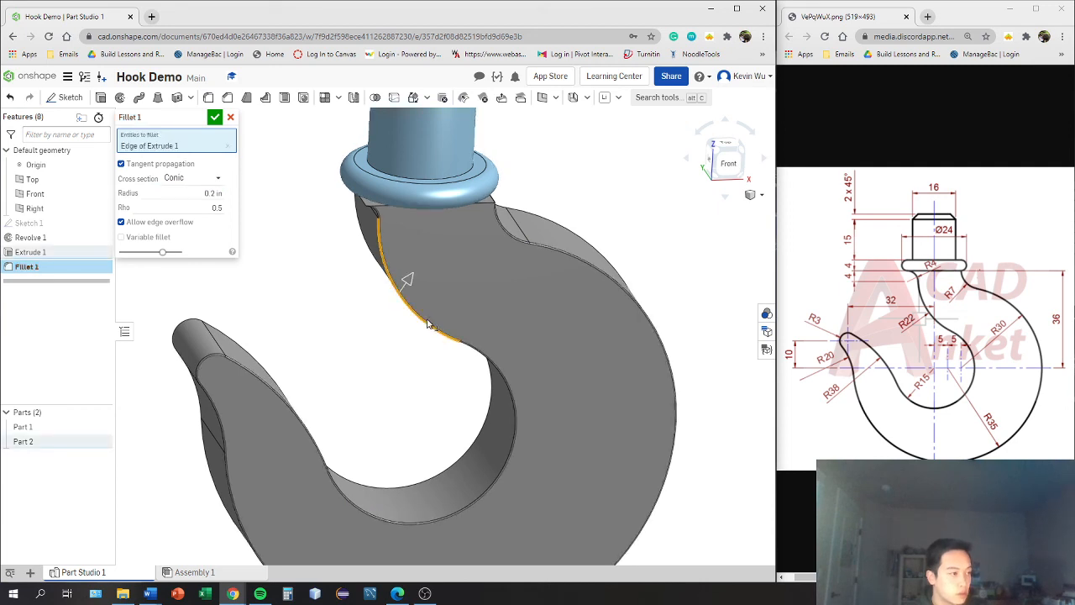
- Set the conic fillet's radius to 0.6 in and add the matching inner edge on the hook's opposite face
{"action": "left_click", "coordinate": [212, 195]}
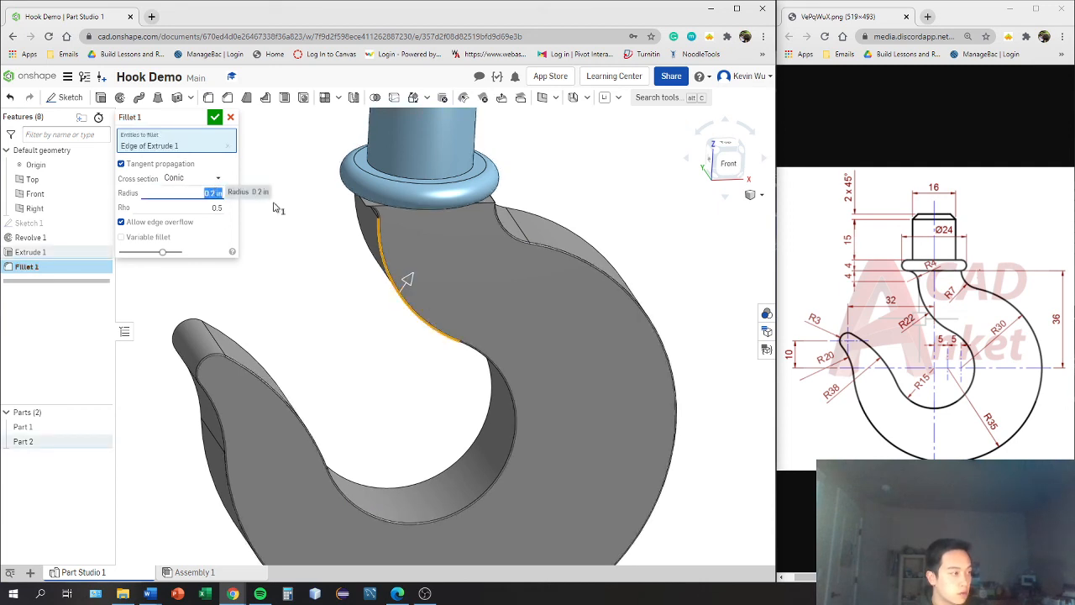
{"action": "type", "text": "0"}
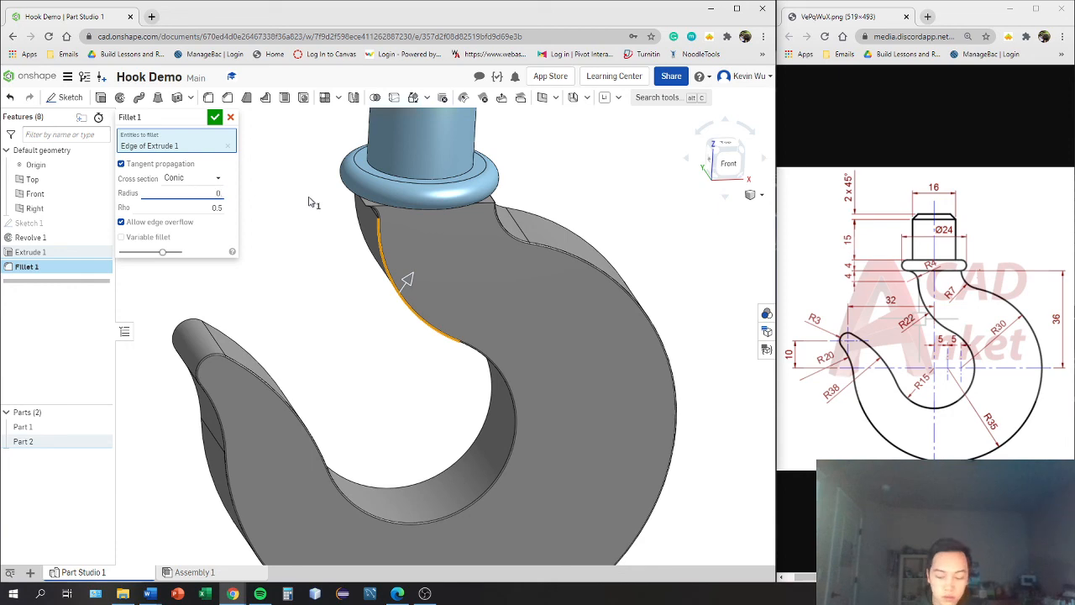
{"action": "type", "text": ".6"}
{"action": "key", "text": "Return"}
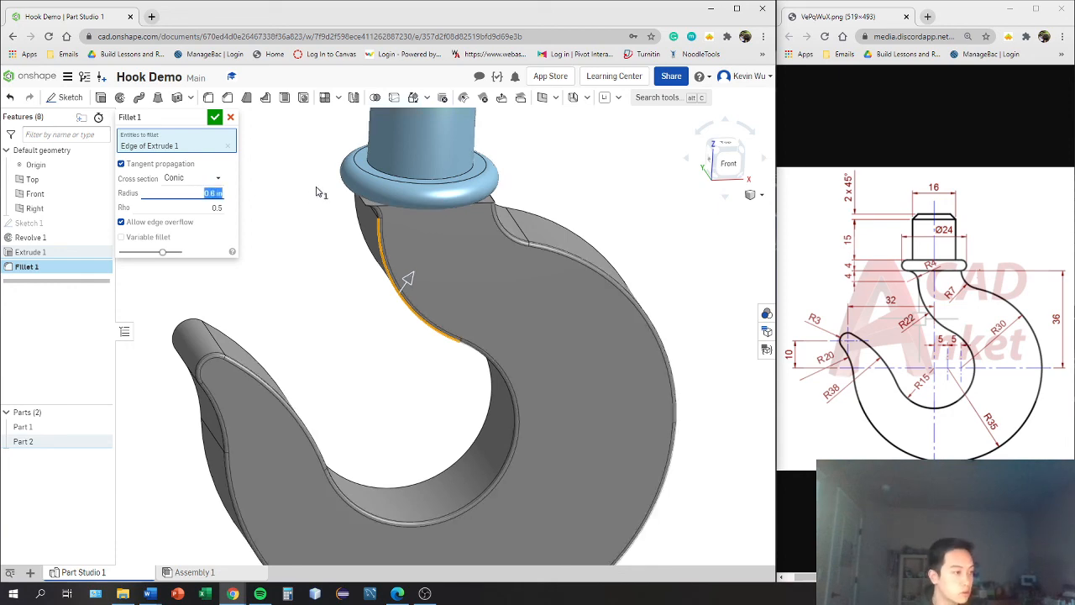
{"action": "right_click_drag", "start_coordinate": [426, 199], "coordinate": [312, 258]}
{"action": "left_click", "coordinate": [429, 259]}
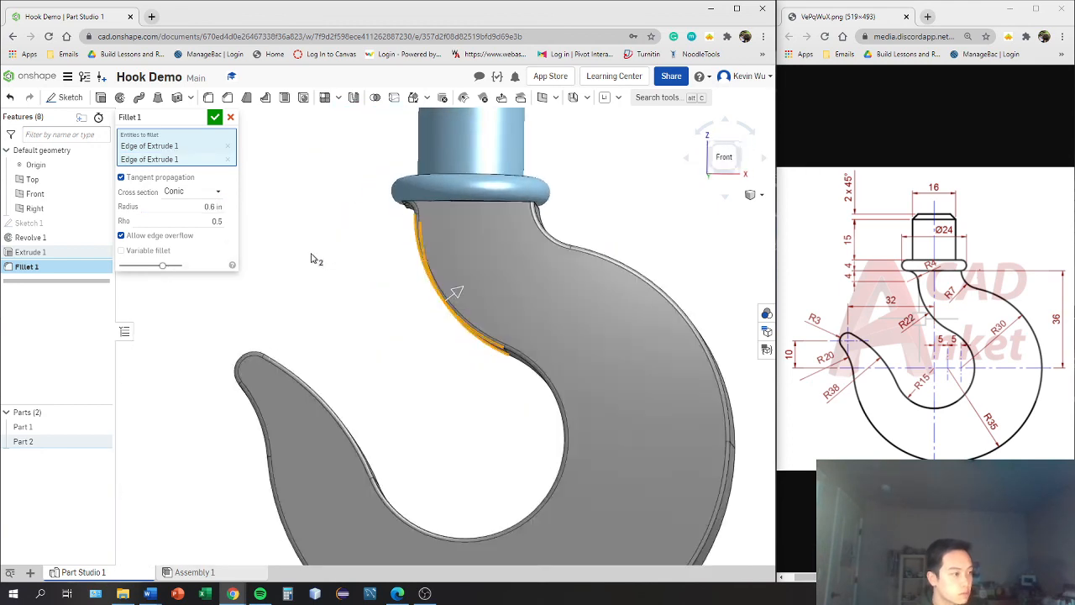
- Try radii of 1 in and 2 in for the hook's conic fillet and inspect each preview
{"action": "left_click", "coordinate": [216, 200]}
{"action": "left_click", "coordinate": [189, 221]}
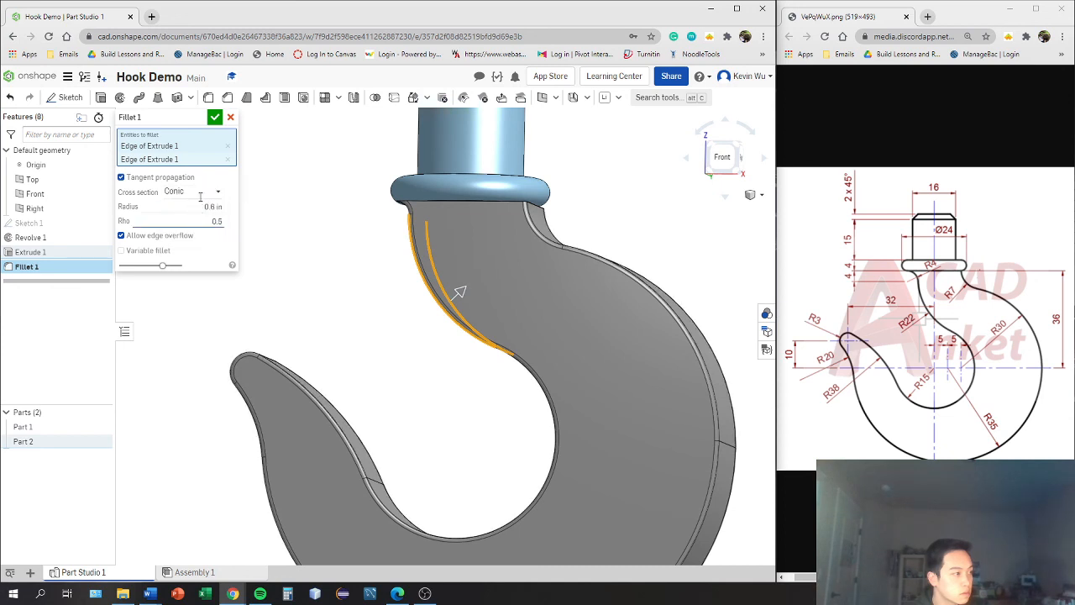
{"action": "left_click", "coordinate": [215, 207]}
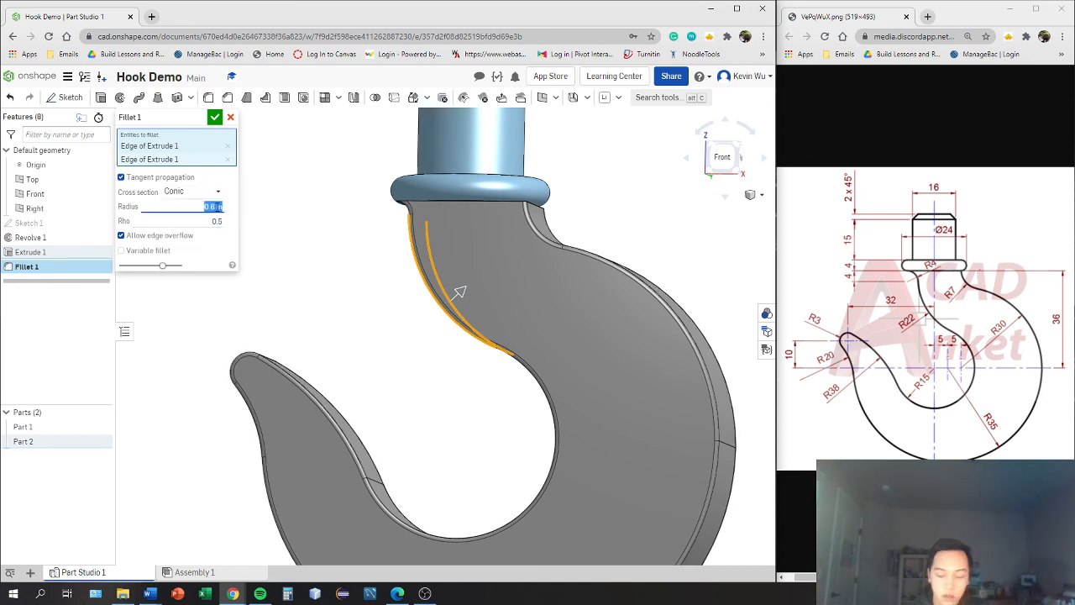
{"action": "type", "text": "1"}
{"action": "key", "text": "Return"}
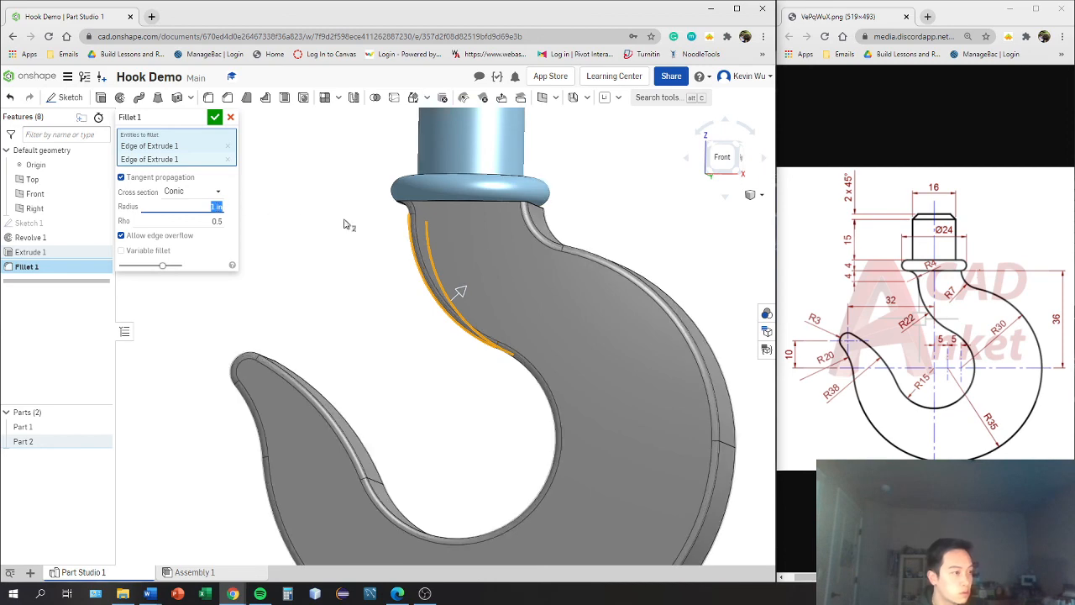
{"action": "right_click_drag", "start_coordinate": [348, 223], "coordinate": [403, 246]}
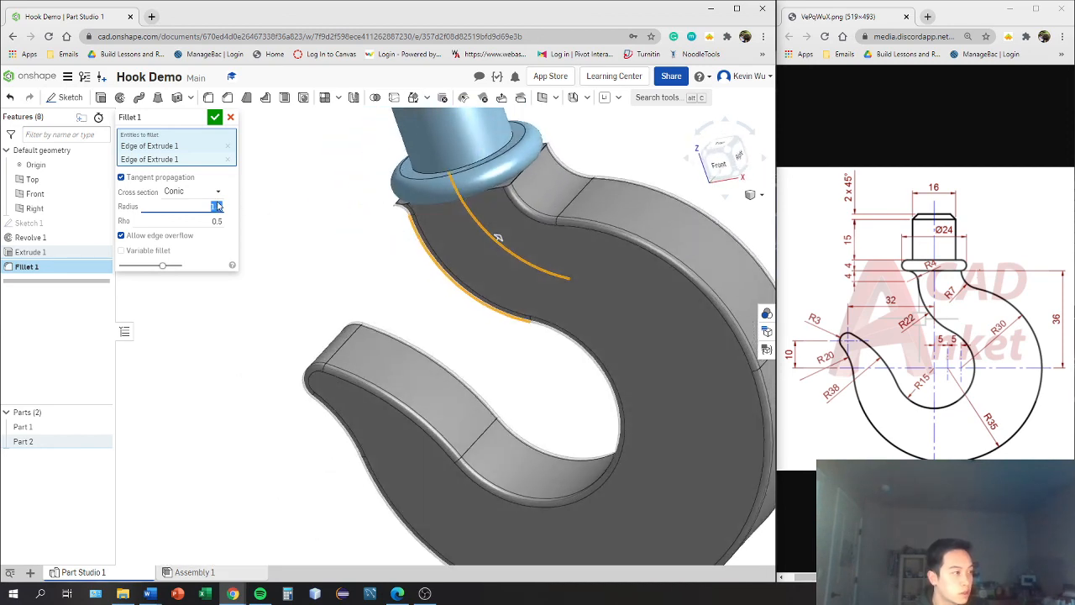
{"action": "type", "text": "1"}
{"action": "key", "text": "Return"}
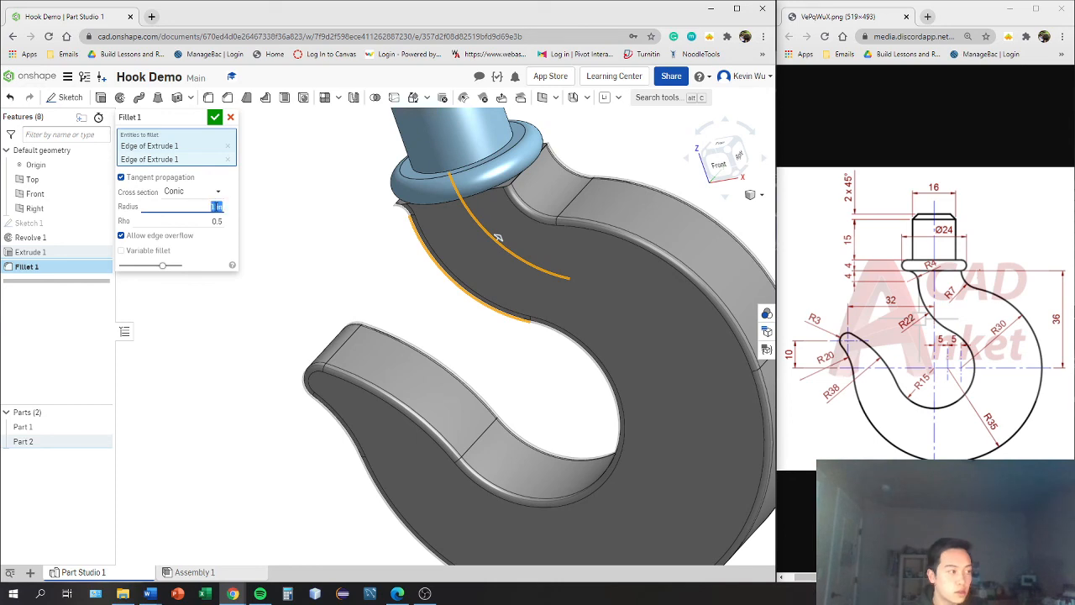
{"action": "left_click", "coordinate": [218, 204]}
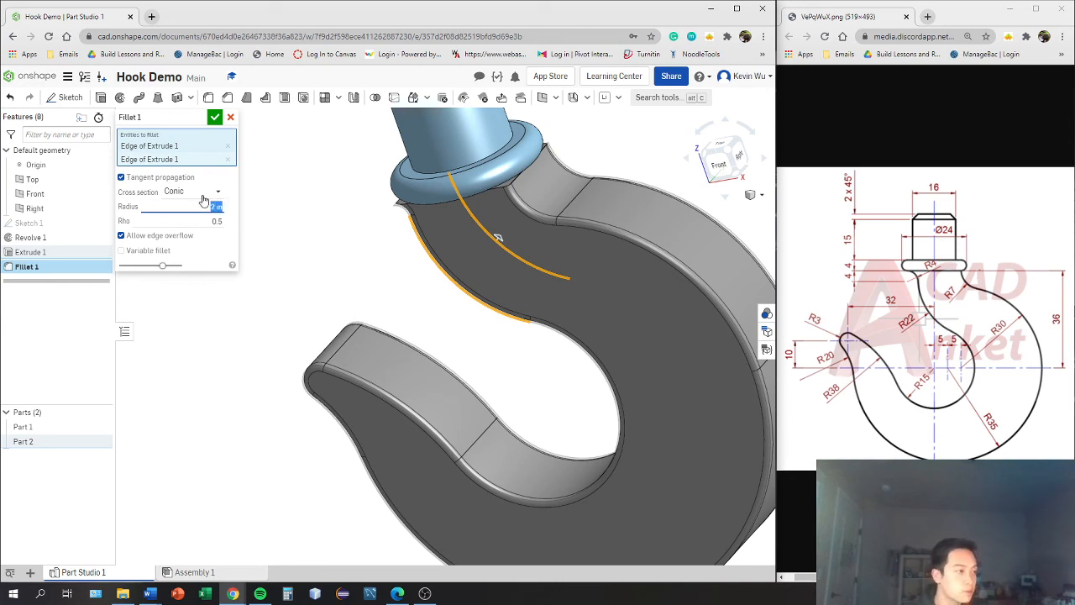
{"action": "mouse_move", "coordinate": [470, 244]}
{"action": "right_mouse_down"}
{"action": "mouse_move", "coordinate": [524, 217]}
{"action": "mouse_move", "coordinate": [580, 215]}
{"action": "mouse_move", "coordinate": [507, 221]}
{"action": "mouse_move", "coordinate": [504, 247]}
{"action": "mouse_move", "coordinate": [510, 212]}
{"action": "mouse_move", "coordinate": [468, 245]}
{"action": "right_mouse_up"}
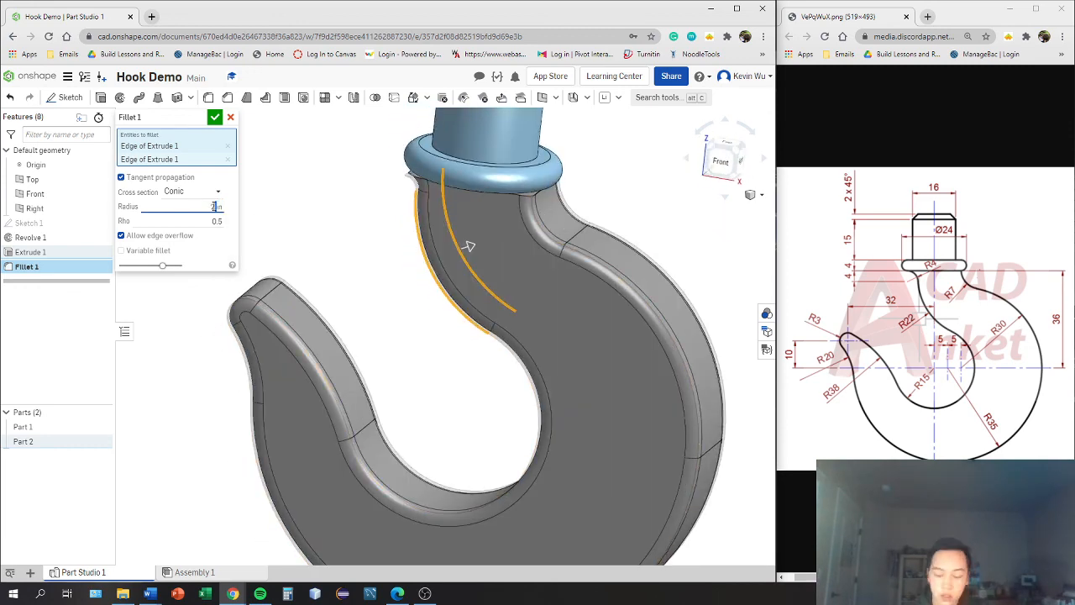
- Set the conic fillet's radius to 5 in, accept the feature and view the hook from the front
{"action": "double_click", "coordinate": [216, 206]}
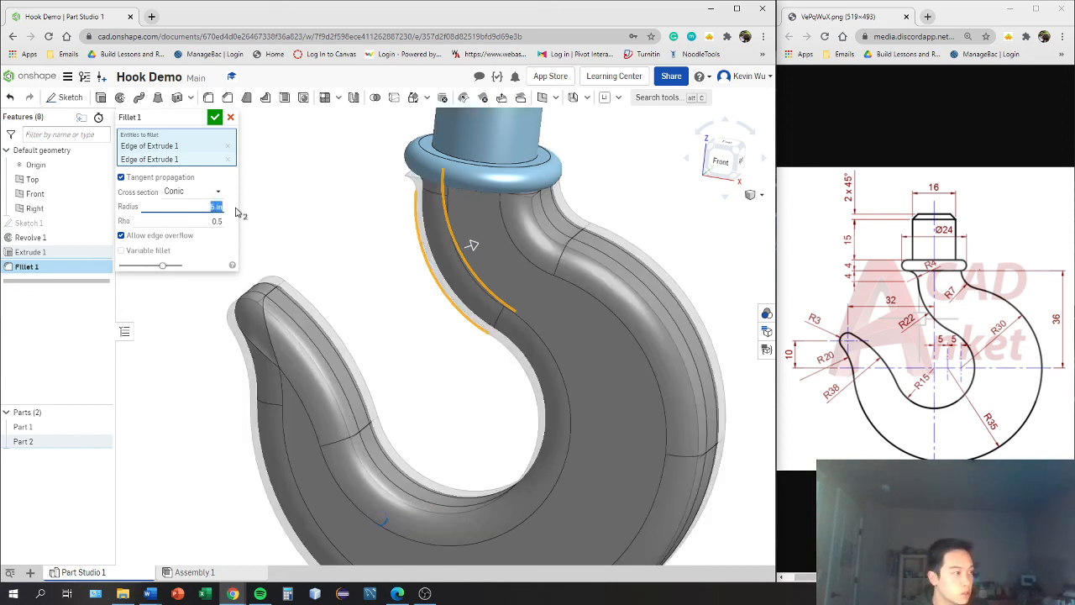
{"action": "right_click_drag", "start_coordinate": [506, 220], "coordinate": [472, 260]}
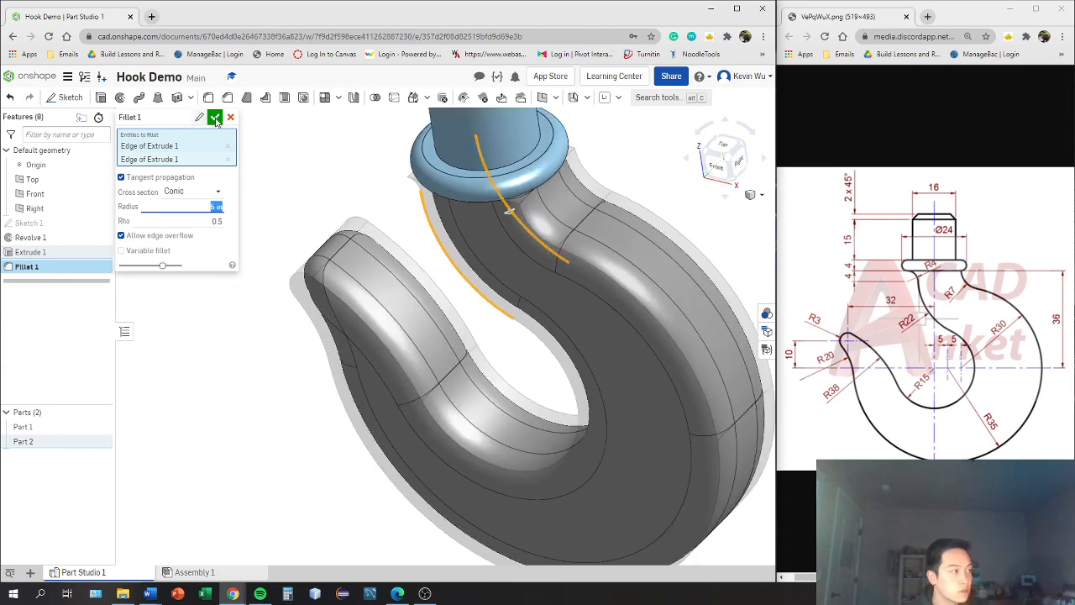
{"action": "left_click", "coordinate": [216, 119]}
{"action": "right_click_drag", "start_coordinate": [638, 248], "coordinate": [664, 262]}
{"action": "left_click", "coordinate": [727, 168]}
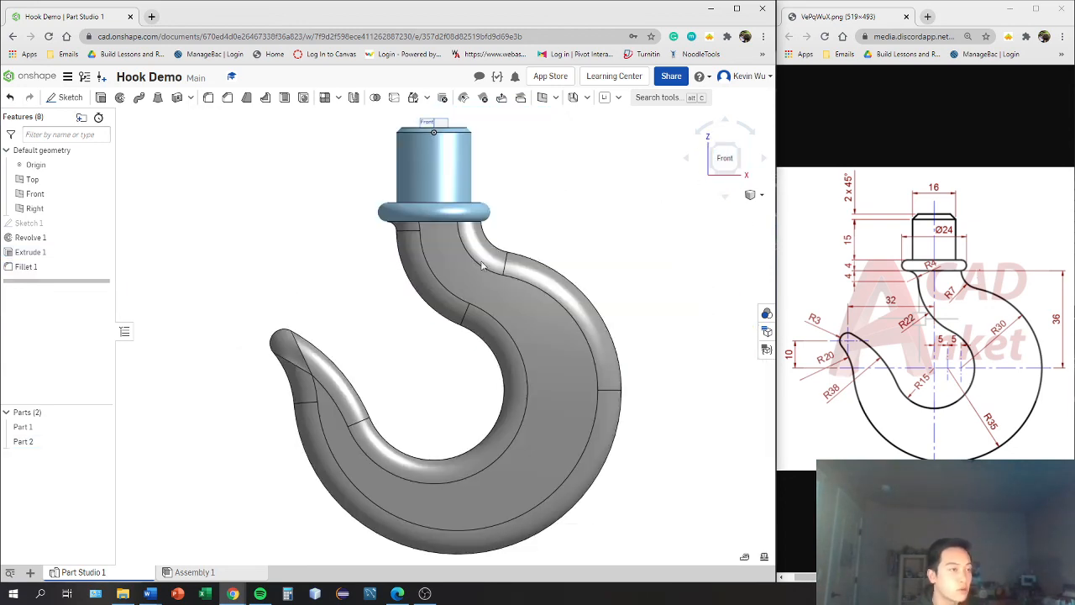
- Change the appearance of Part 1, the shank and collar, to golden yellow
{"action": "right_click", "coordinate": [49, 433]}
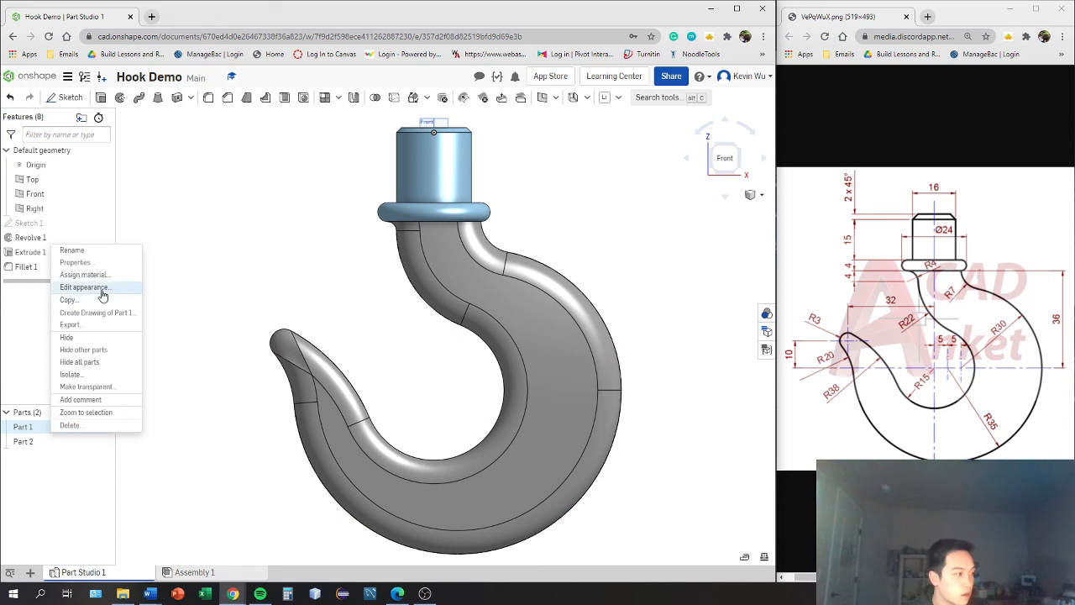
{"action": "left_click", "coordinate": [84, 288]}
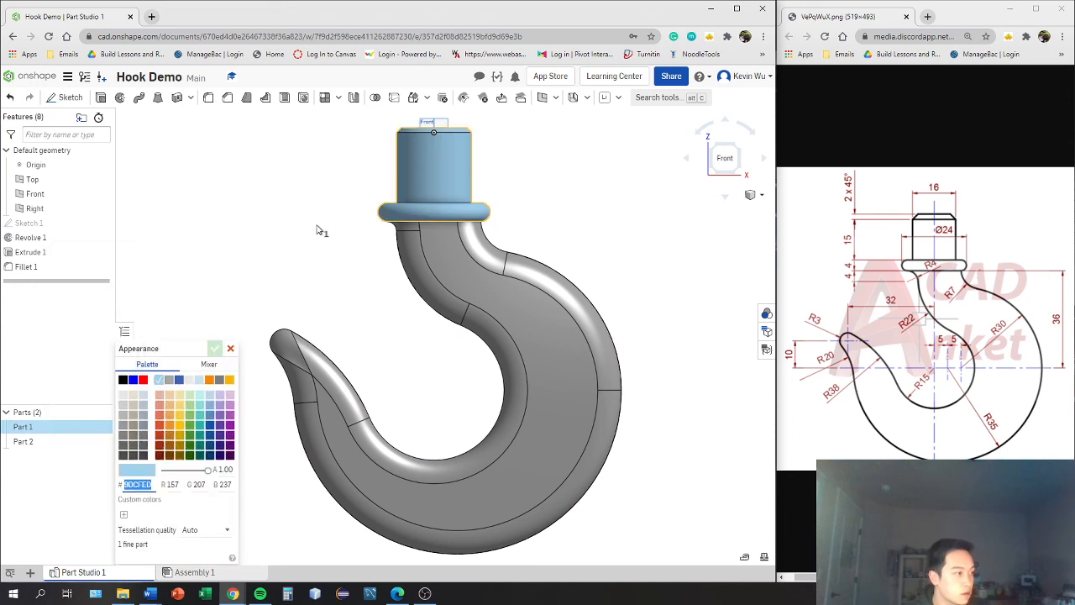
{"action": "left_click", "coordinate": [230, 380]}
{"action": "left_click", "coordinate": [214, 349]}
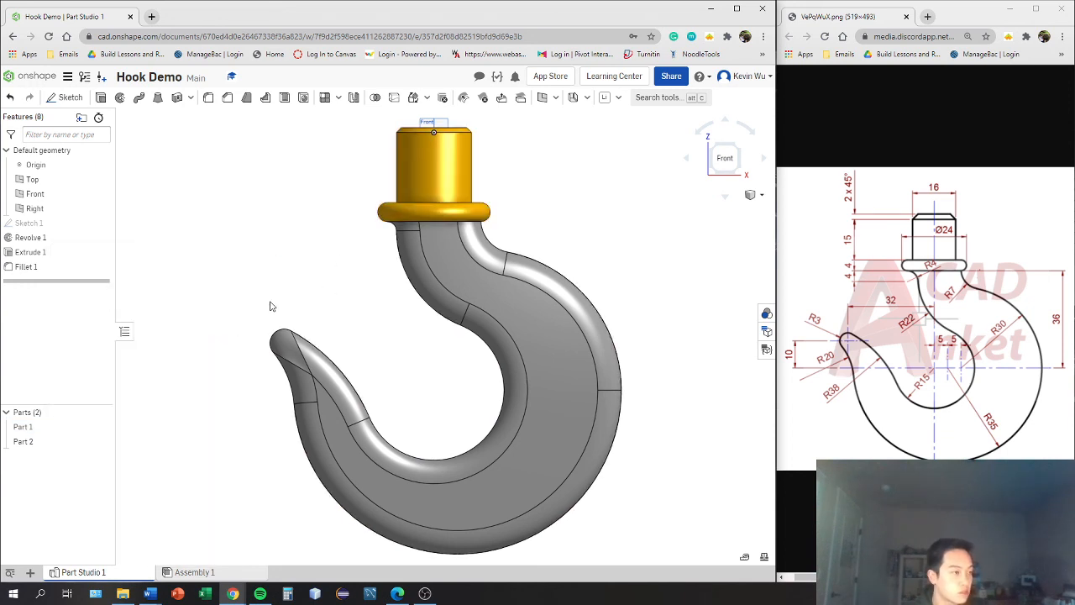
- Change the appearance of Part 2, the hook body, to dark grey and view the model isometrically
{"action": "right_click", "coordinate": [49, 442]}
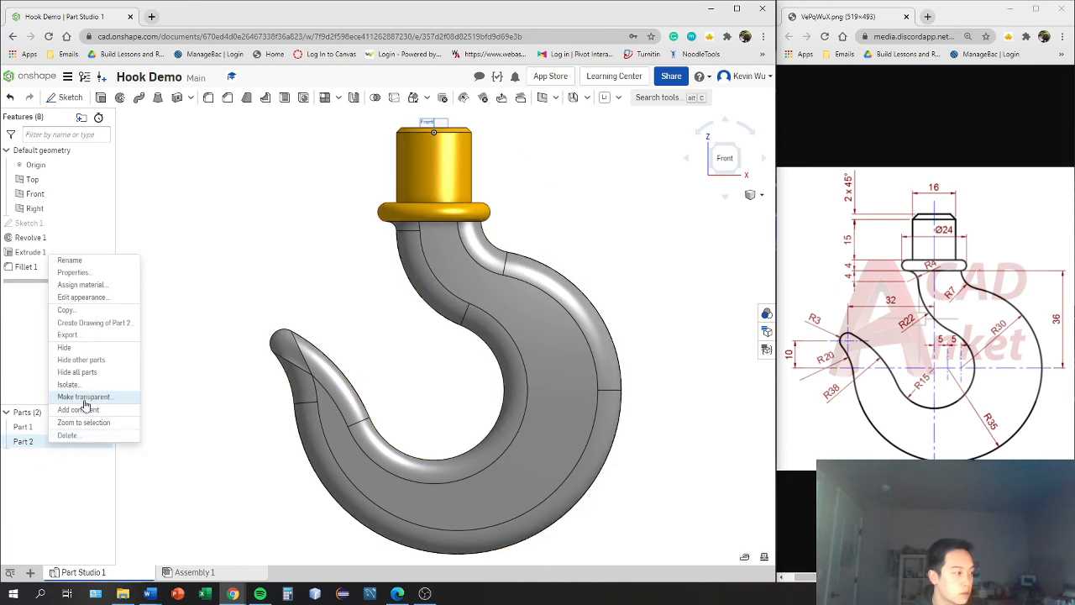
{"action": "left_click", "coordinate": [87, 297]}
{"action": "left_click", "coordinate": [126, 456]}
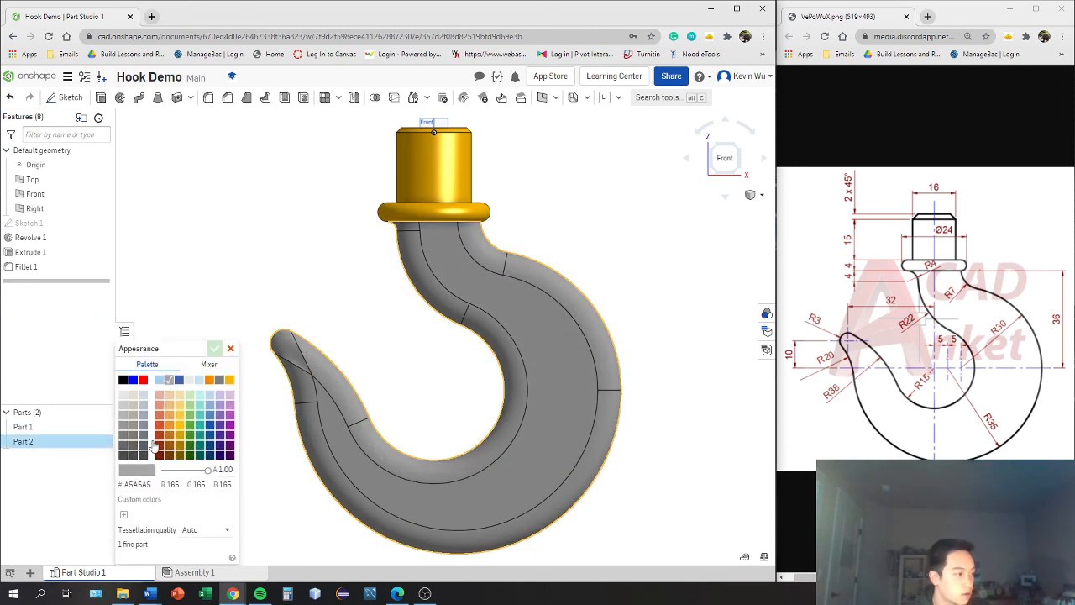
{"action": "left_click", "coordinate": [214, 348]}
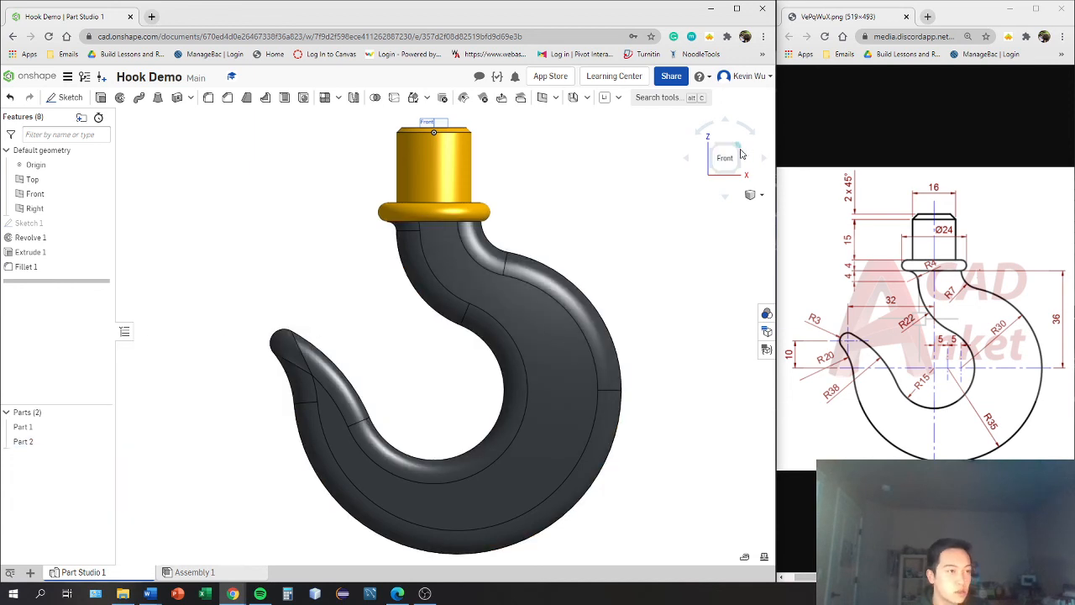
{"action": "left_click", "coordinate": [741, 152]}
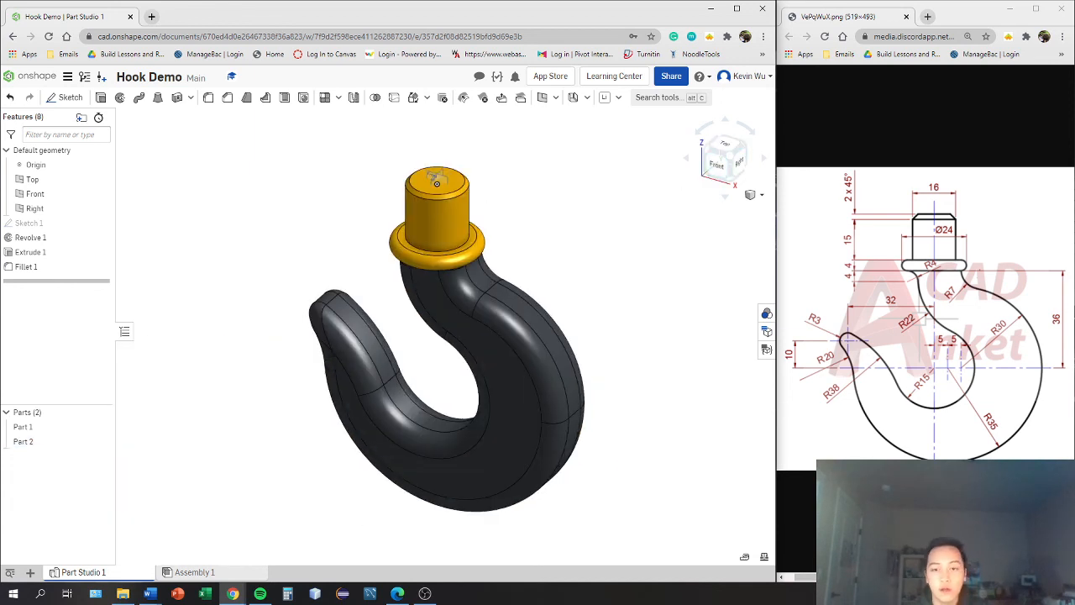